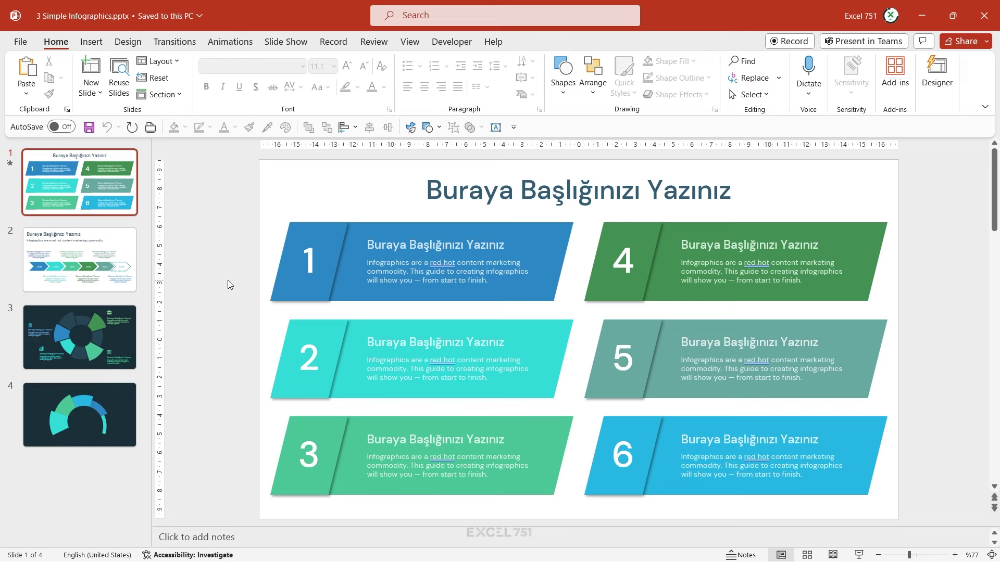
Step: Preview slides 2 and 3 of the infographic template
left_click(90, 268)
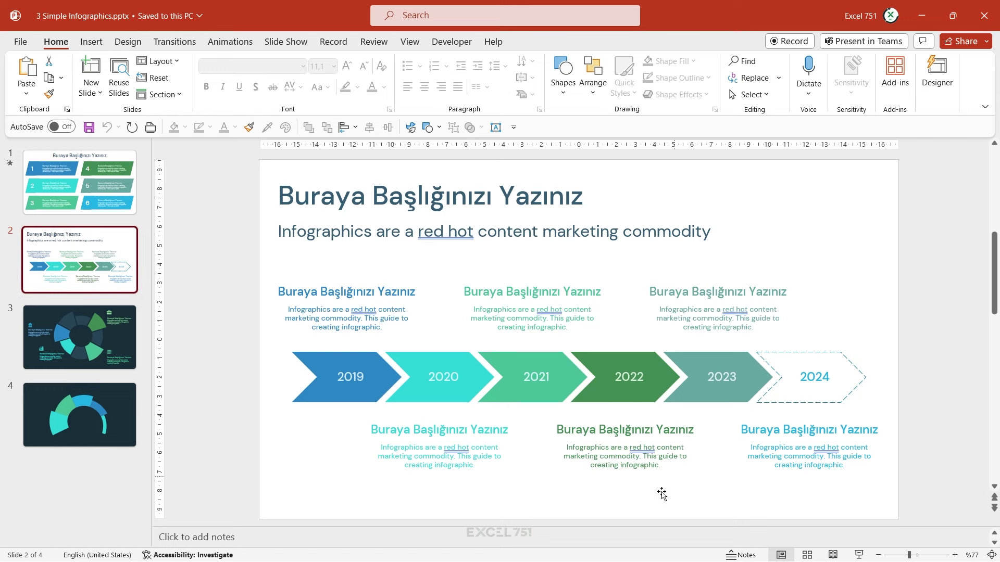
left_click(114, 345)
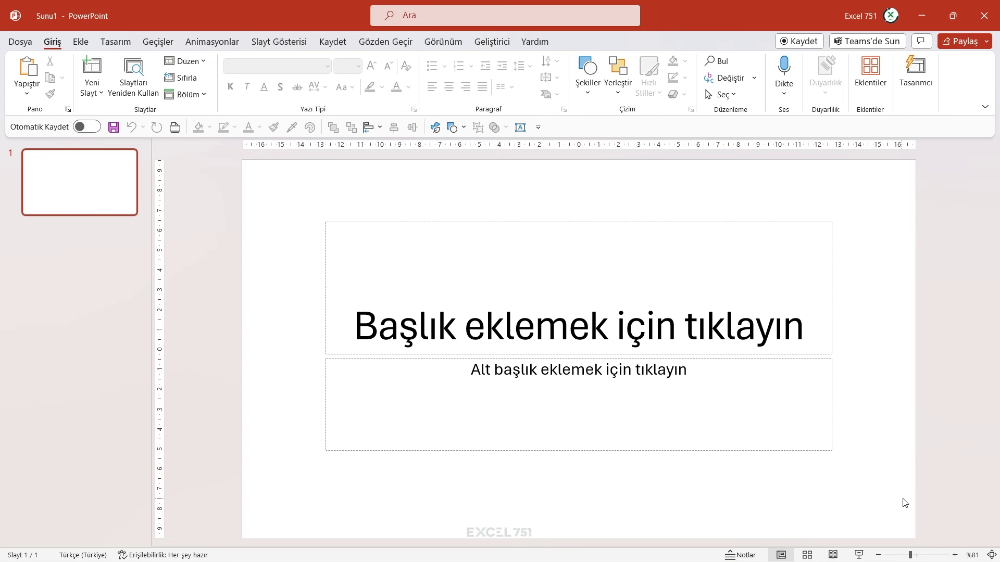
Step: Switch the slide to the blank layout and draw a parallelogram on it
left_click(199, 66)
left_click(205, 252)
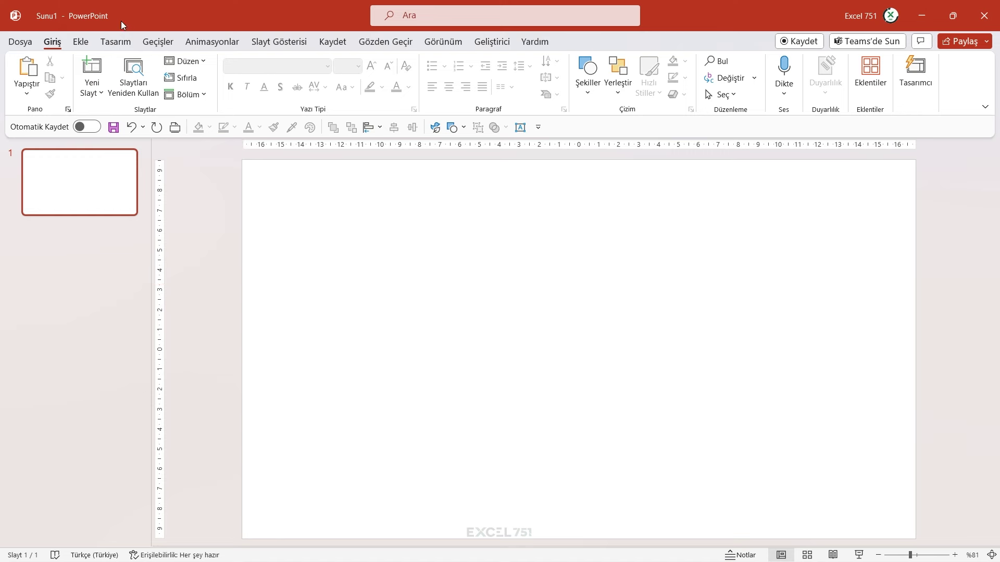
left_click(81, 42)
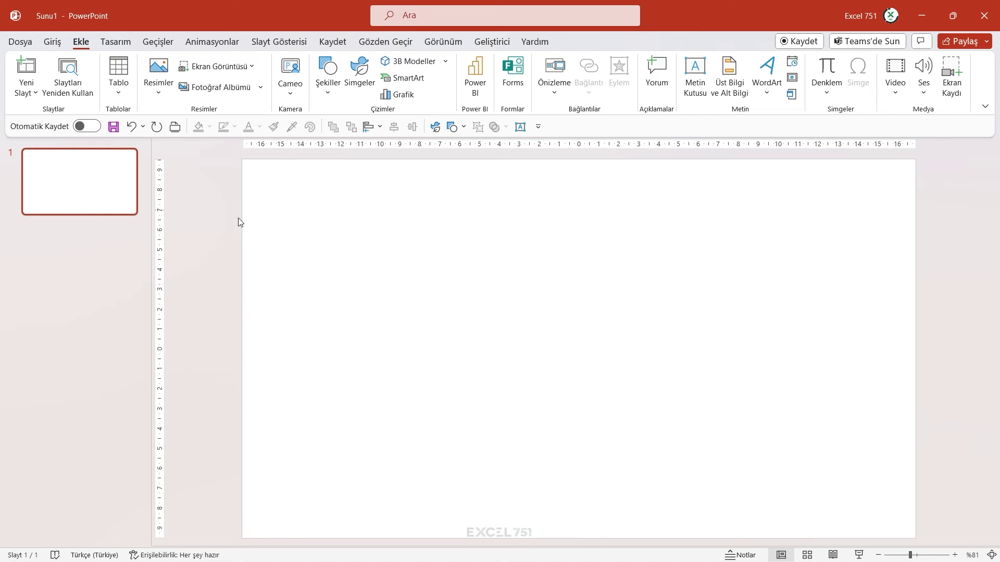
left_click(326, 89)
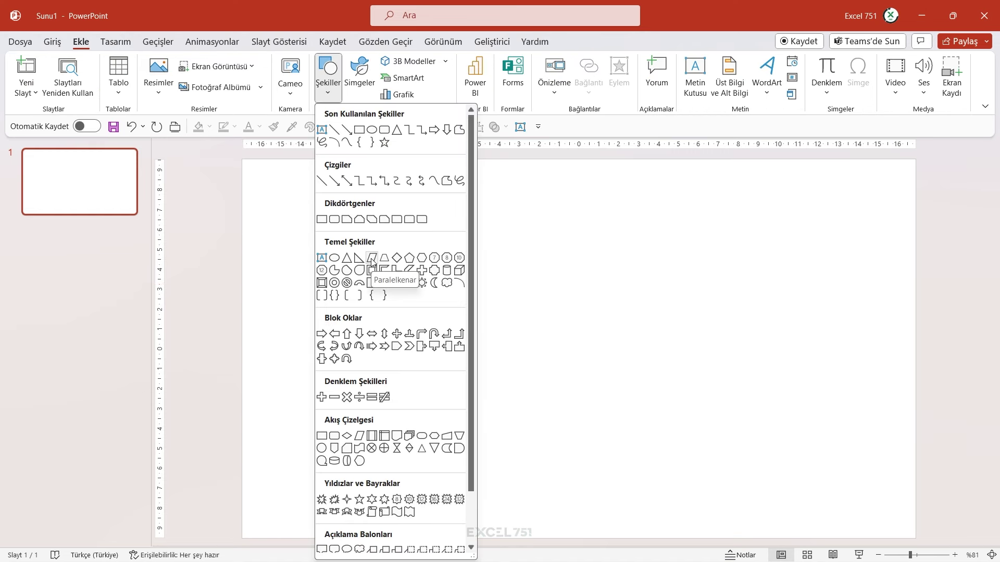
left_click(371, 258)
mouse_move(294, 225)
left_mouse_down()
mouse_move(353, 332)
mouse_move(362, 331)
mouse_move(362, 309)
mouse_move(326, 272)
mouse_move(376, 272)
left_mouse_up()
Step: Remove the outline from both parallelograms
left_click(315, 248, "shift")
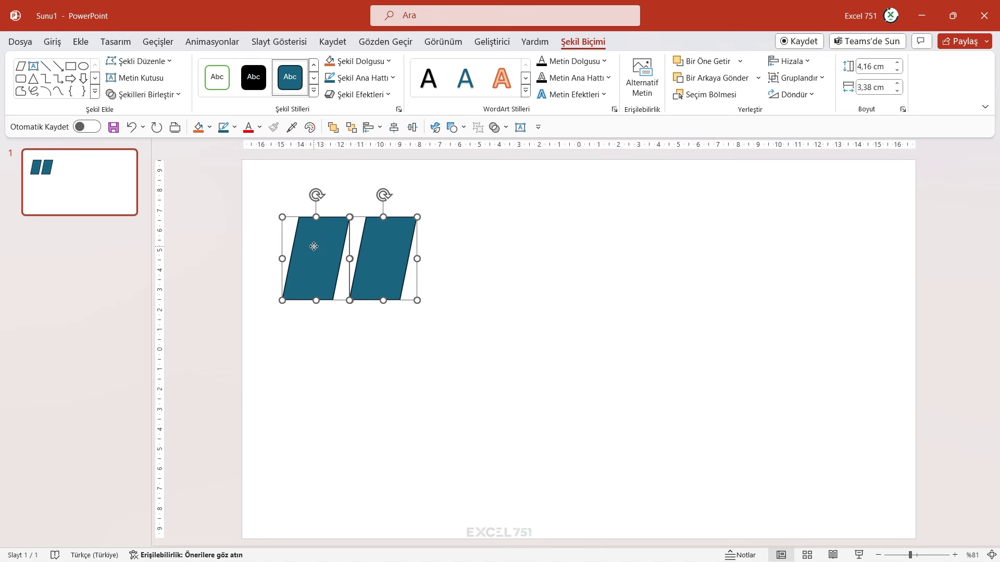
left_click(308, 317)
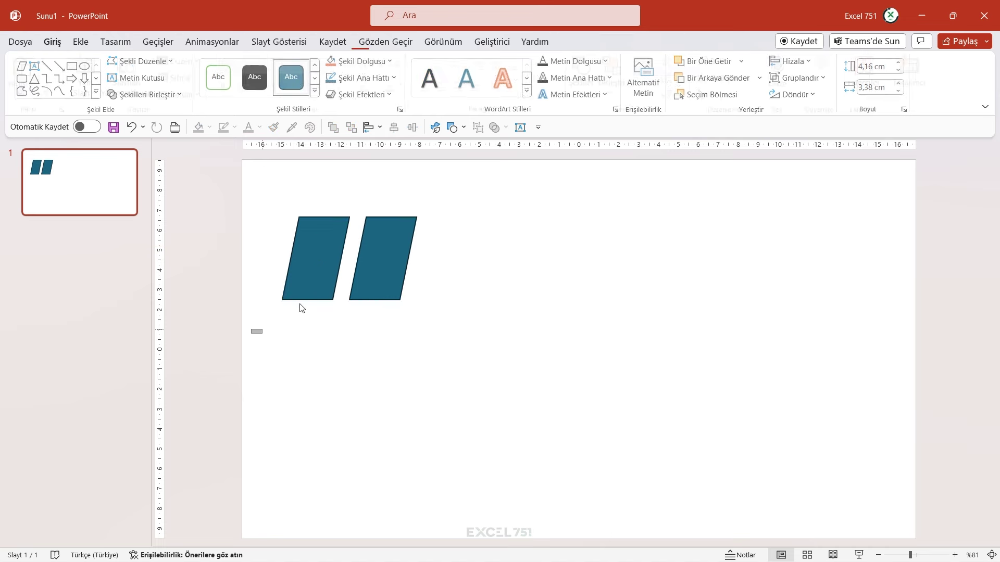
left_click_drag(457, 341, 206, 176)
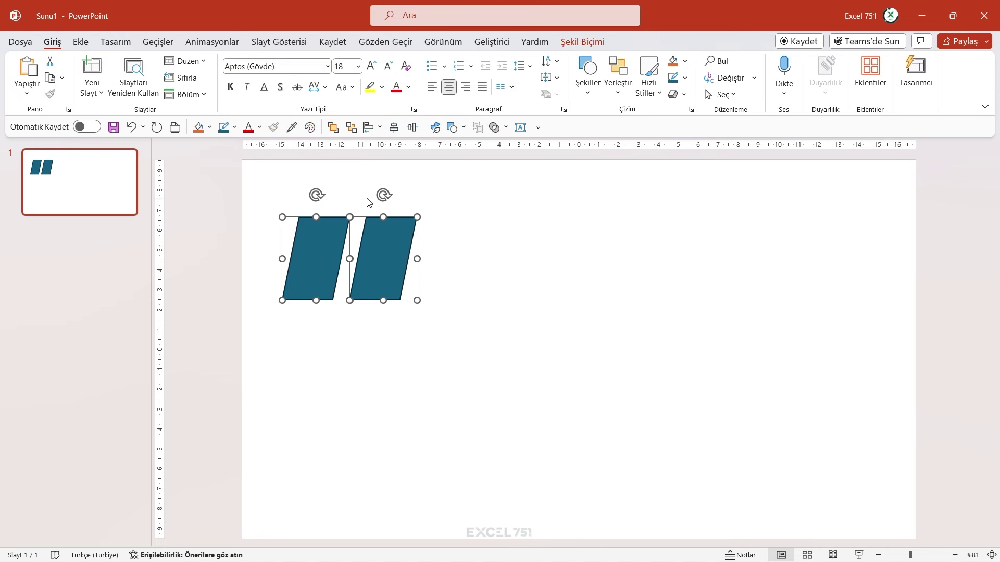
left_click(583, 42)
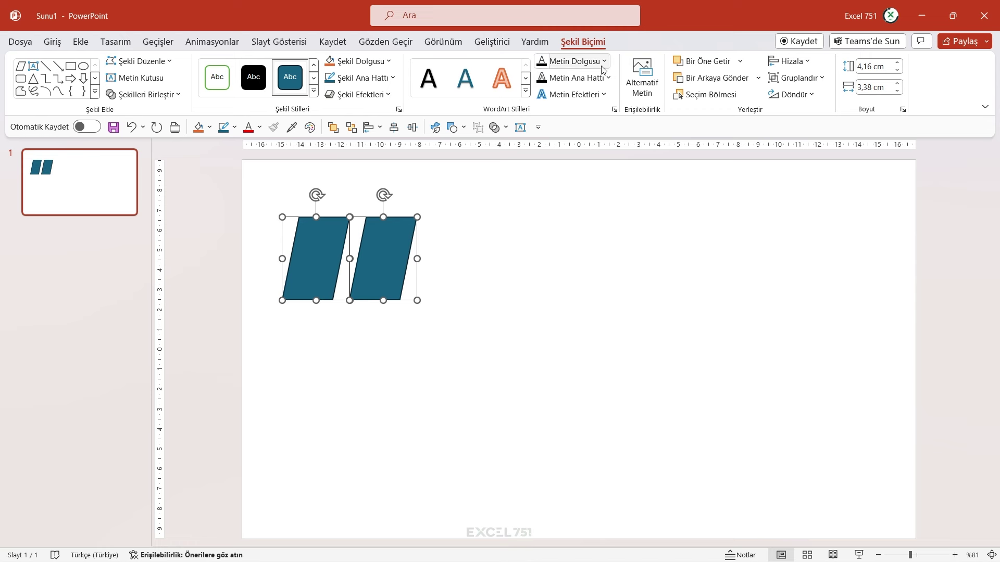
left_click(398, 79)
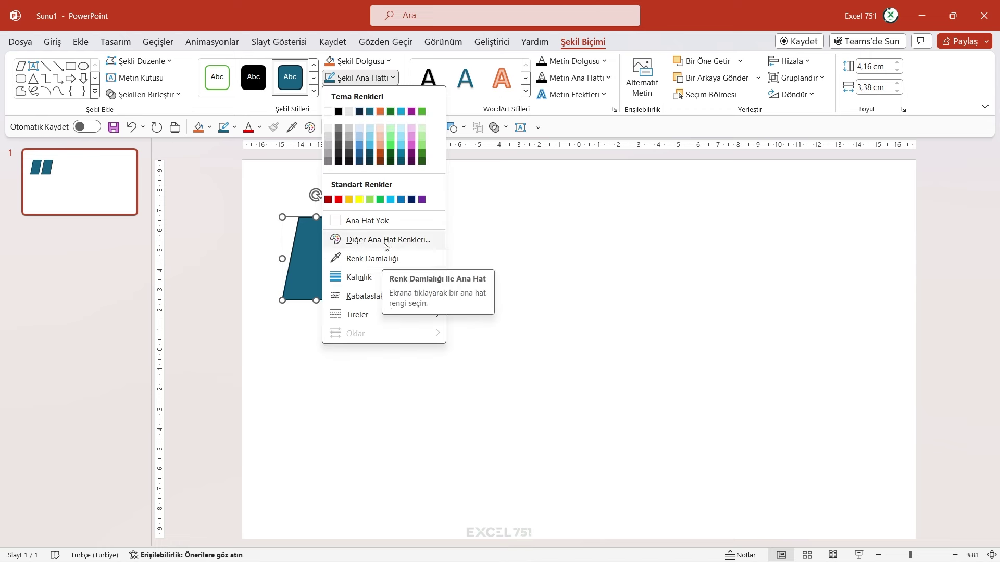
left_click(395, 220)
Step: Overlap the parallelograms, sending the wide one behind the narrow one
mouse_move(392, 259)
left_mouse_down()
mouse_move(324, 259)
mouse_move(534, 258)
left_mouse_up()
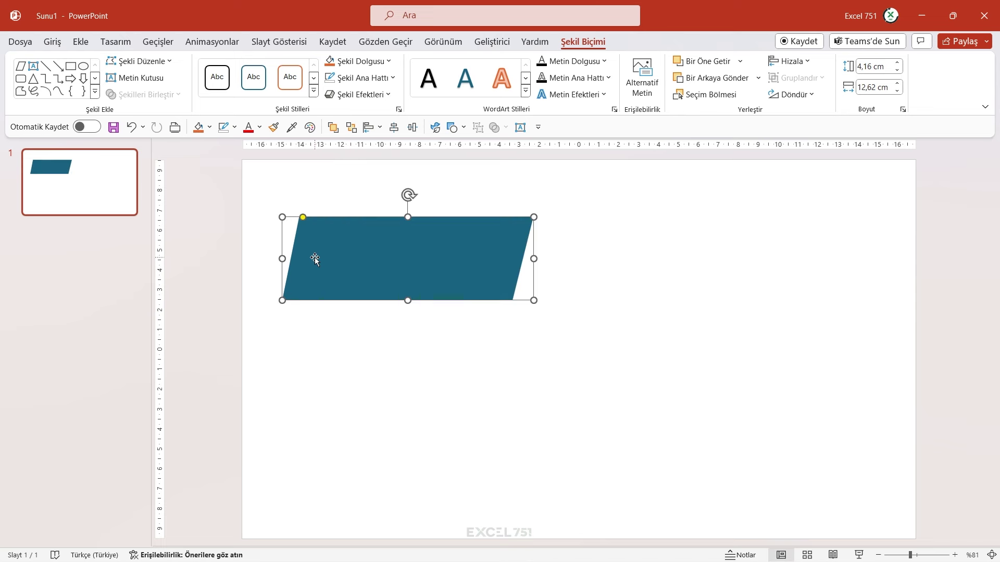
left_click(718, 78)
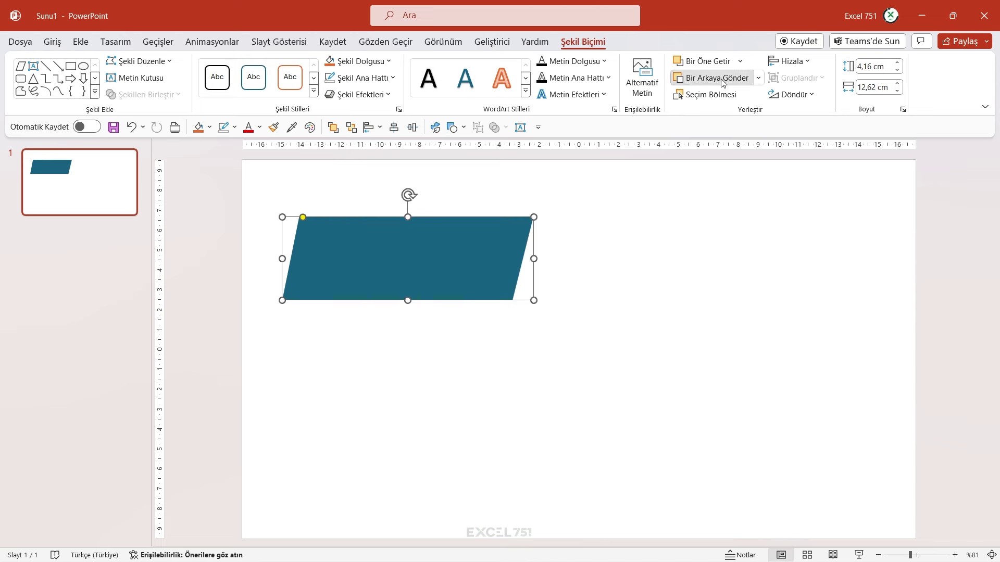
left_click(318, 244)
Step: Apply an outer shadow preset to the narrow front parallelogram
right_click(319, 278)
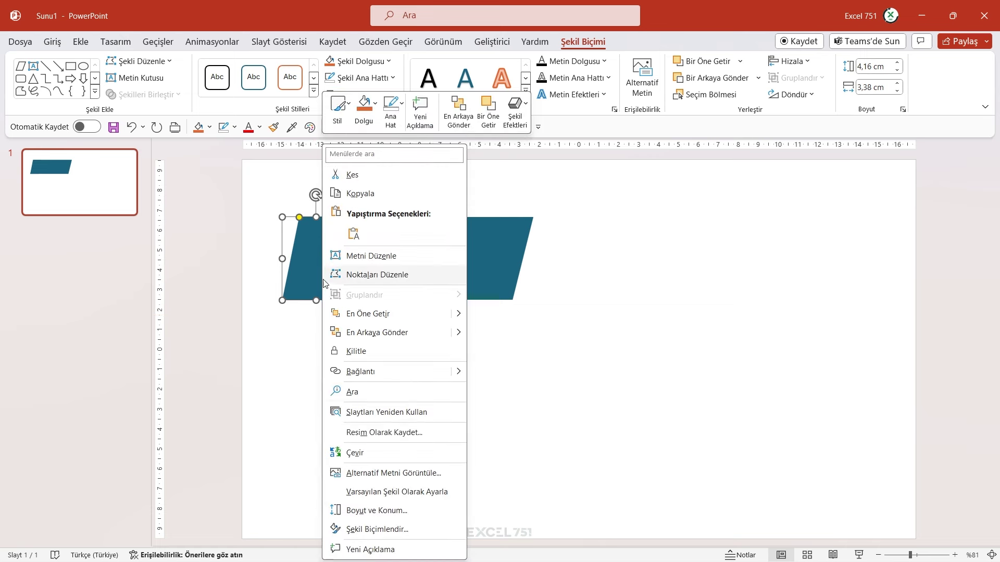
left_click(333, 529)
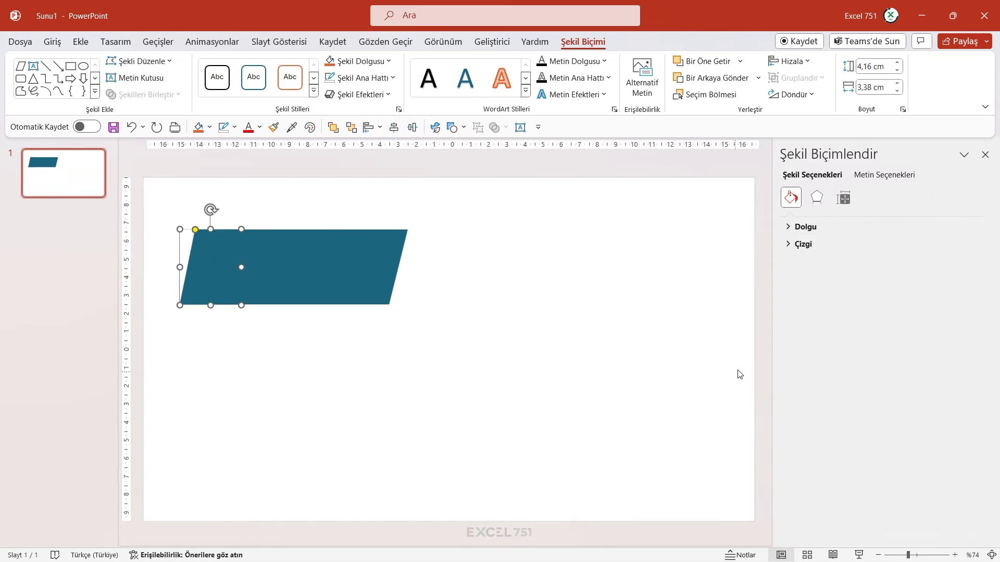
left_click(817, 198)
left_click(807, 227)
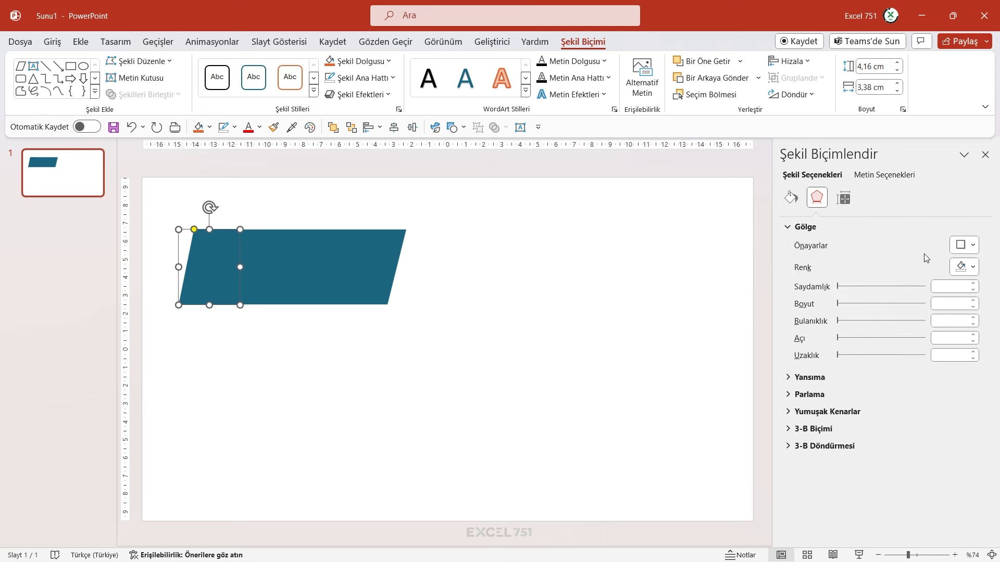
left_click(964, 245)
left_click(895, 359)
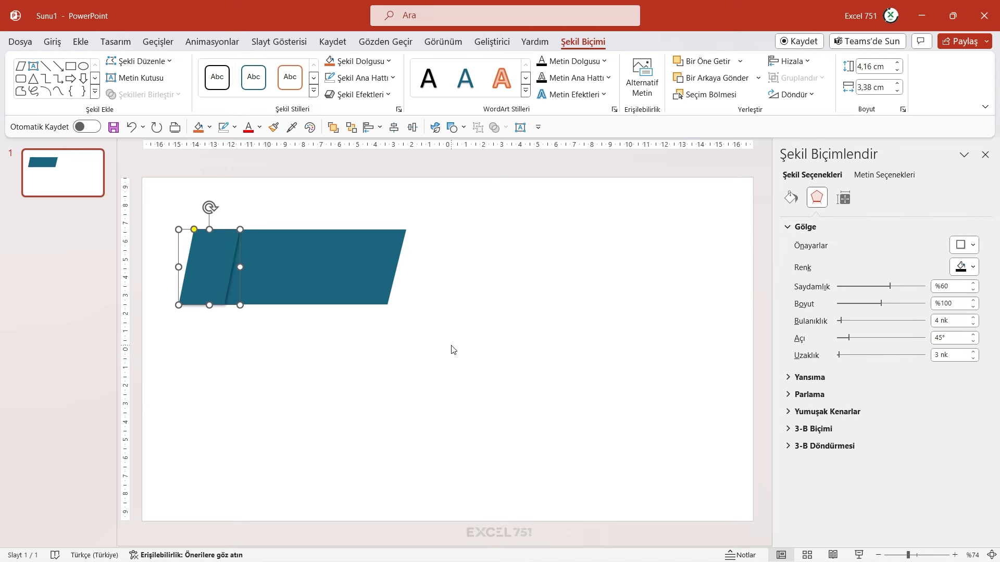
Step: Trim both parallelograms slightly at the bottom and reselect the pair
left_click_drag(497, 341, 147, 190)
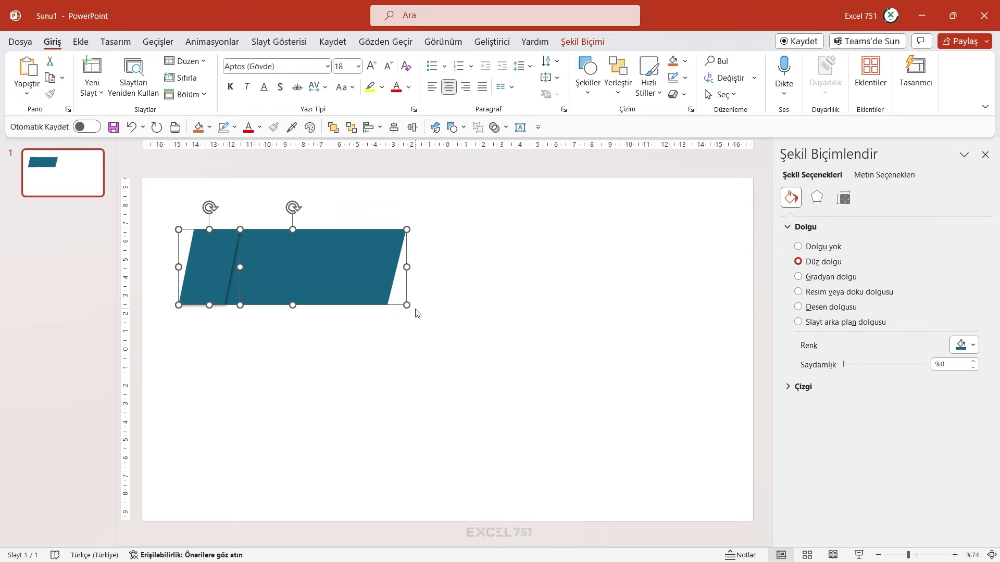
left_click_drag(296, 305, 296, 299)
left_click(300, 310)
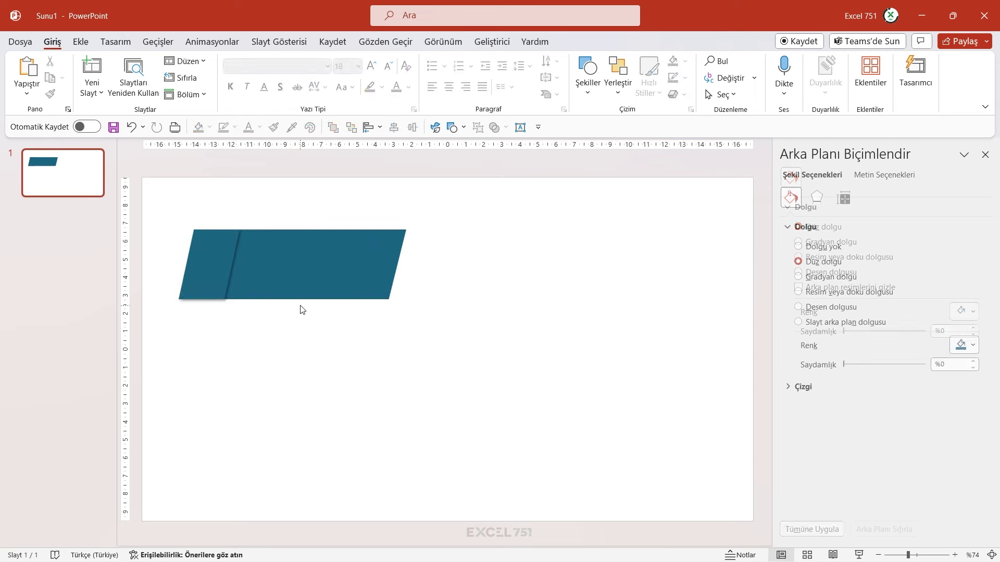
left_click(301, 278)
Step: Fill both parallelograms light blue, undoing a stray duplicate
right_click(331, 263)
left_click(378, 235)
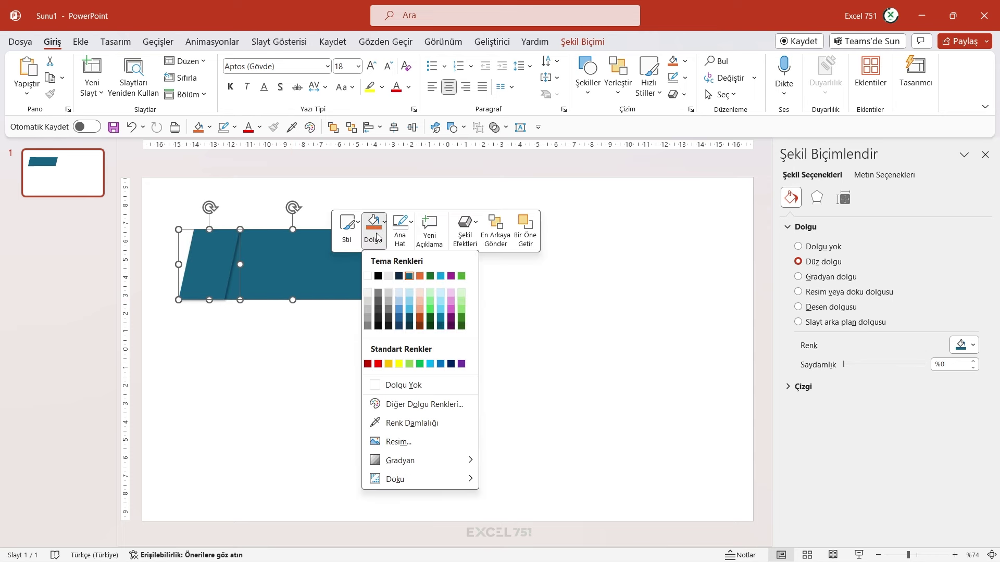
left_click(410, 305)
left_click_drag(311, 287, 567, 279)
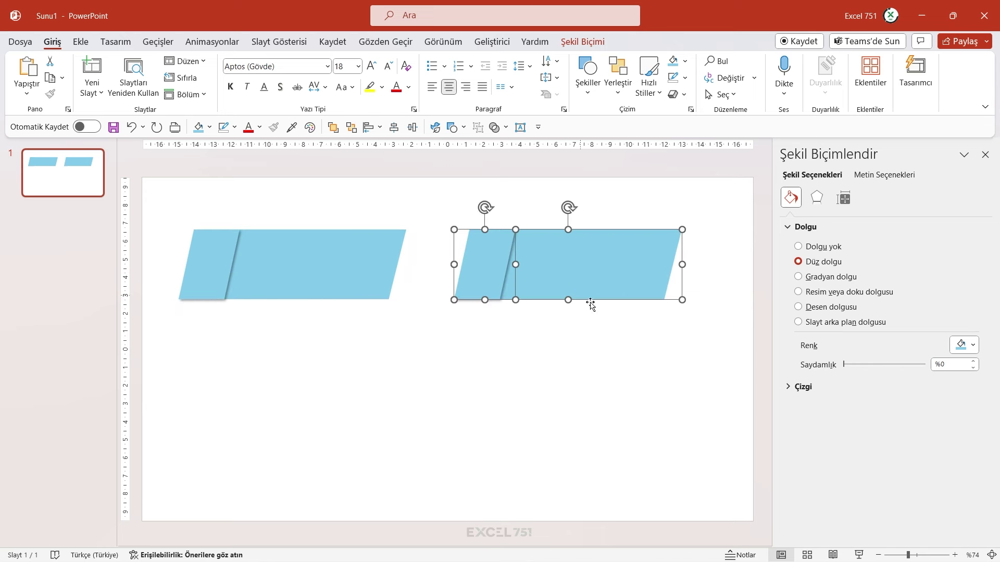
key("ctrl+z")
Step: Group the two light-blue parallelograms and enlarge the group
left_click(133, 202)
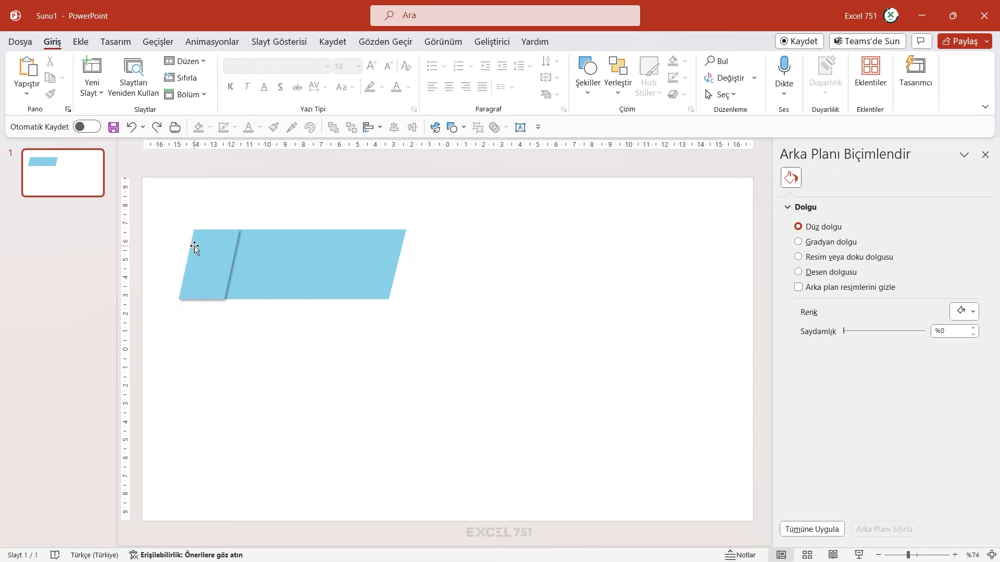
left_click_drag(165, 199, 573, 400)
key("ctrl+g")
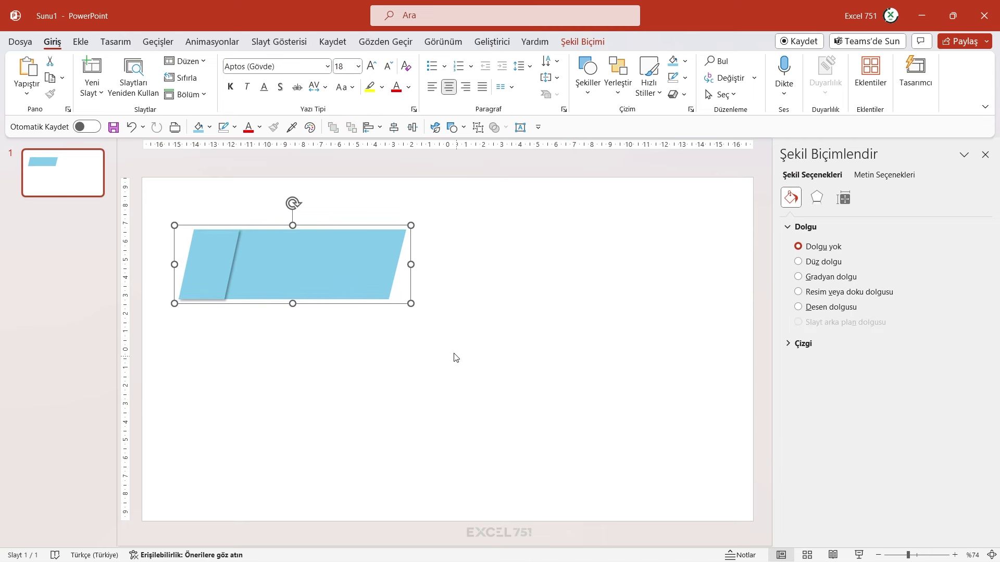
left_click_drag(411, 305, 439, 318)
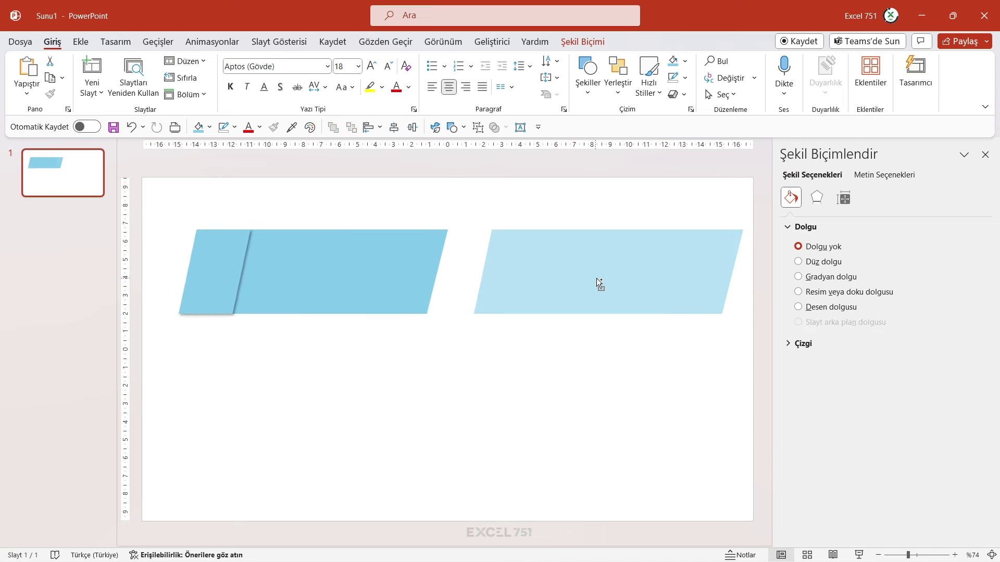
Step: Copy the group to the right, then copy both groups down into further rows
left_click_drag(301, 278, 585, 278)
left_click(328, 293, "shift")
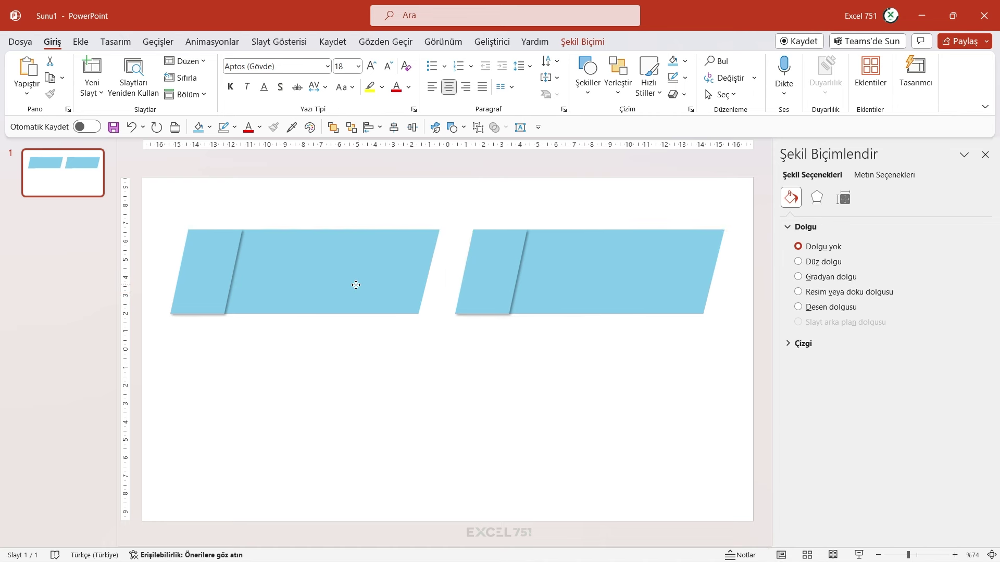
mouse_move(328, 293)
left_mouse_down()
mouse_move(318, 286)
mouse_move(346, 337)
mouse_move(345, 365)
left_mouse_up()
left_click_drag(346, 364, 345, 458)
Step: Distribute the left column's three groups evenly vertically and move the column up
left_click(339, 417)
left_click(339, 422, "ctrl")
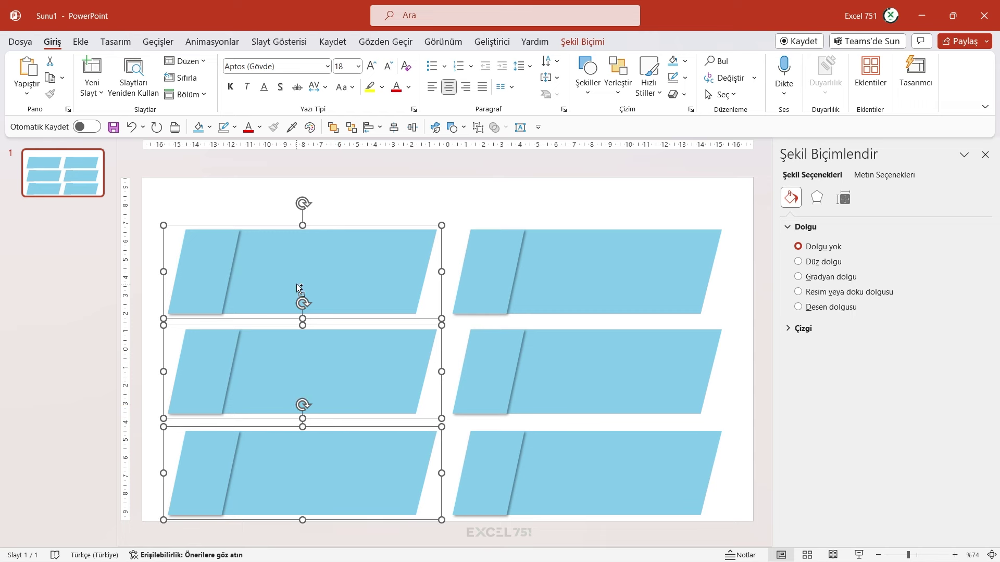
left_click(573, 45)
left_click(790, 60)
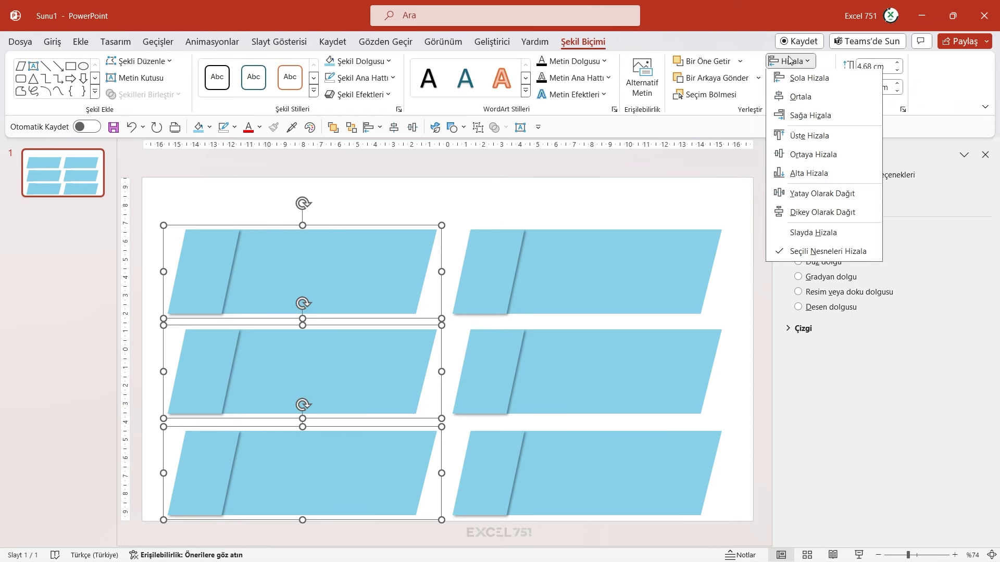
left_click(821, 213)
left_click_drag(420, 254, 379, 210)
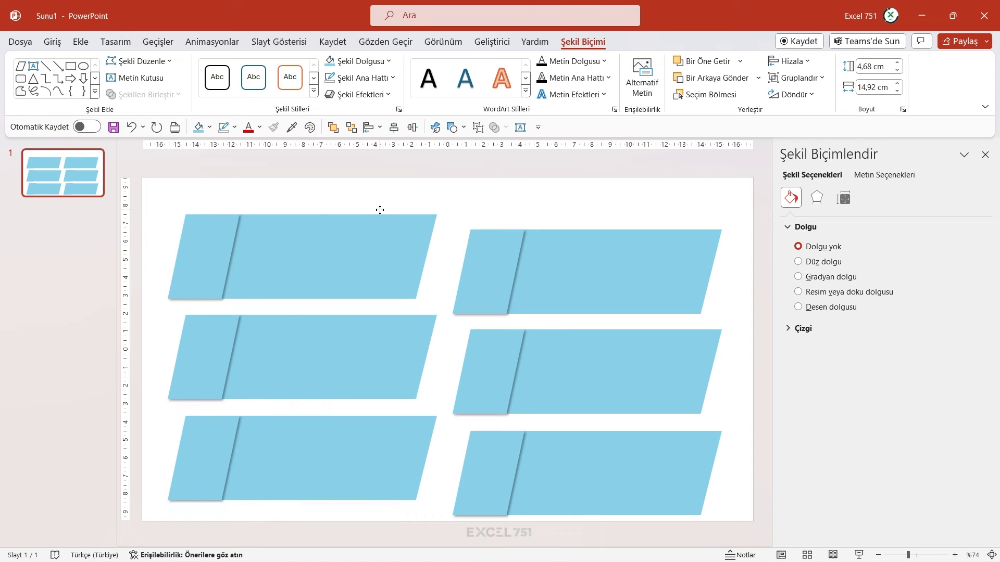
Step: Cut and paste the right column of groups and place it beside the left column
left_click(578, 273)
left_click(588, 371, "shift")
left_click(588, 455, "shift")
key("ctrl+x")
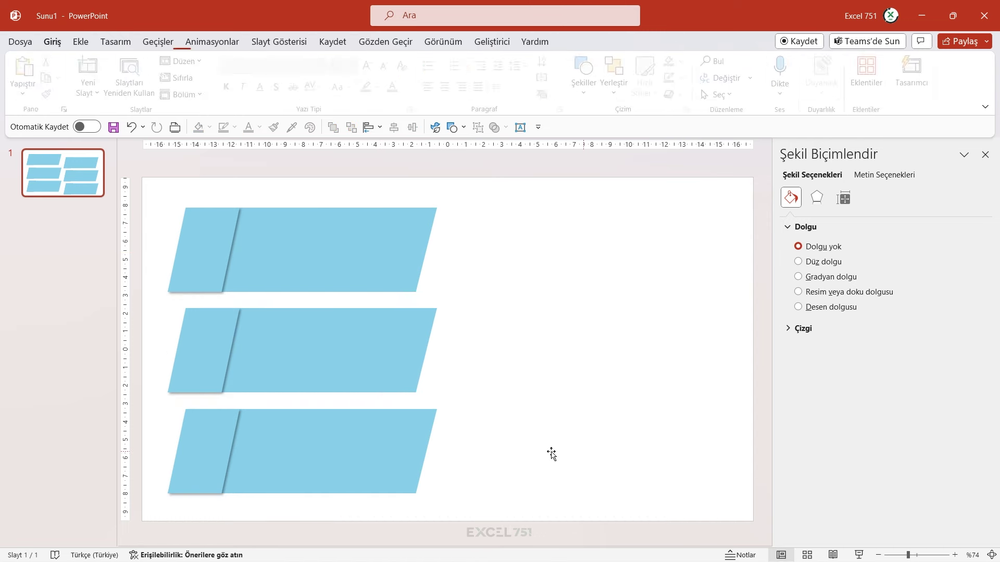
key("ctrl+v")
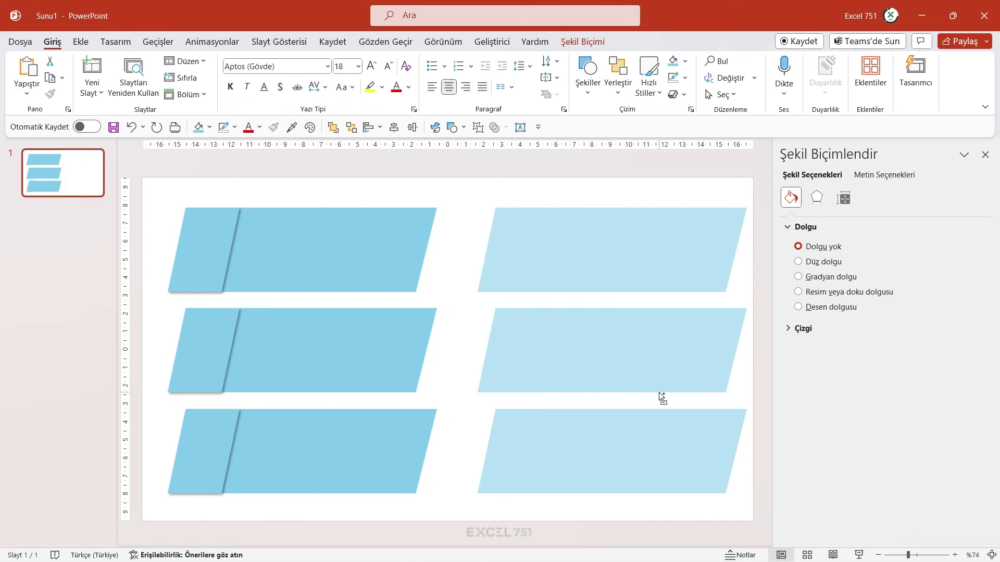
left_click_drag(586, 393, 634, 393)
left_click(208, 193)
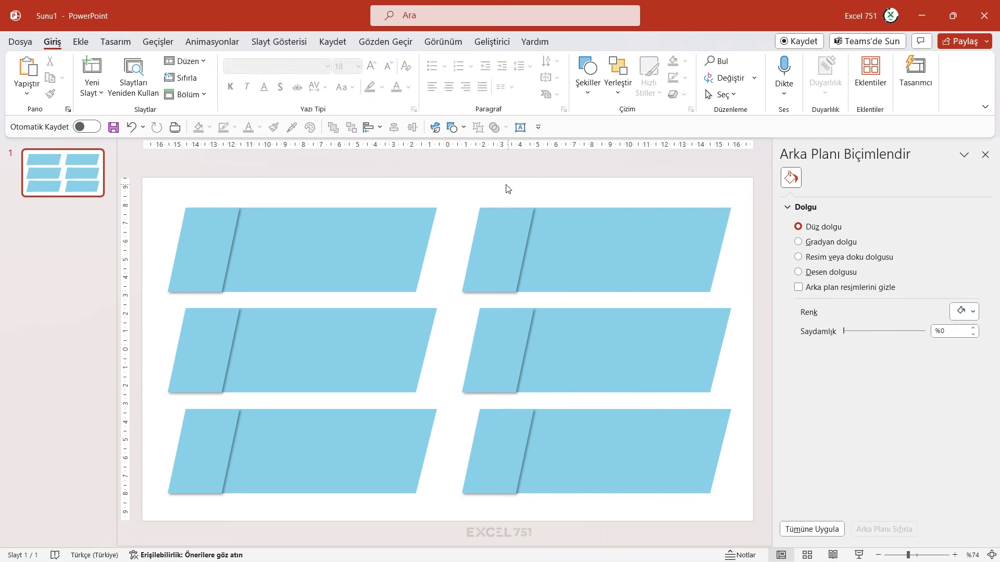
Step: Apply the Mavi II colour scheme from the Design variants
left_click(115, 41)
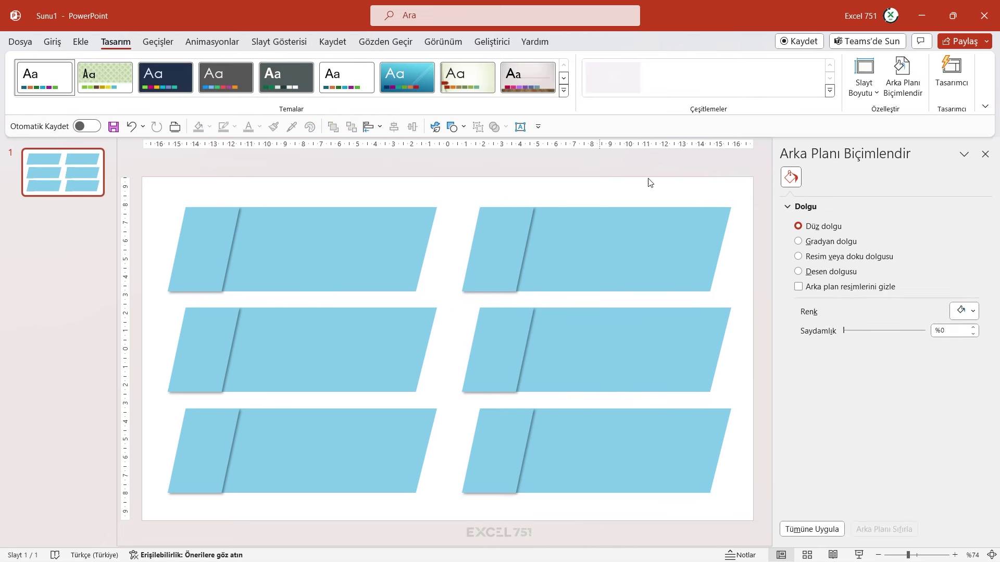
left_click(833, 99)
left_click(639, 113)
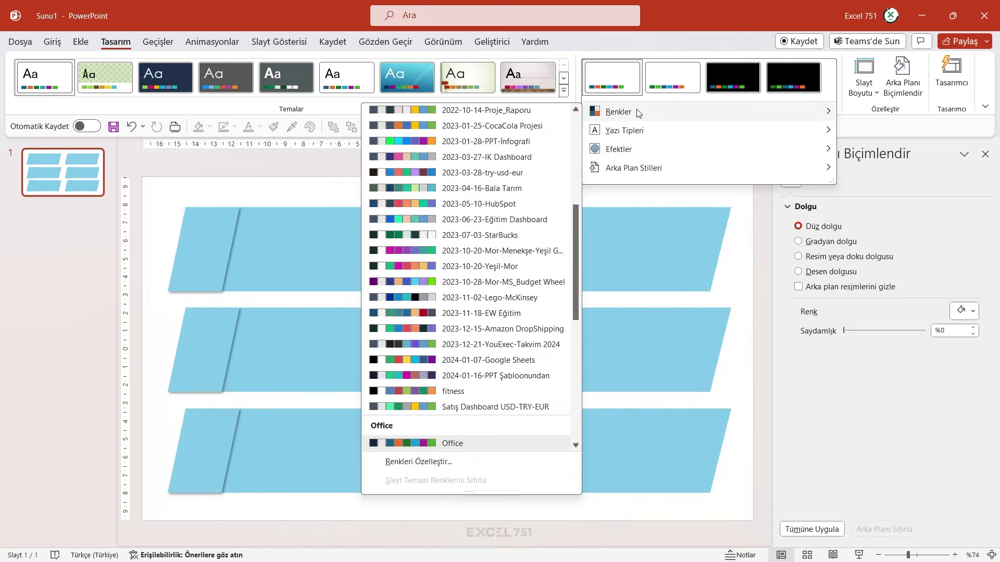
left_click_drag(576, 242, 578, 325)
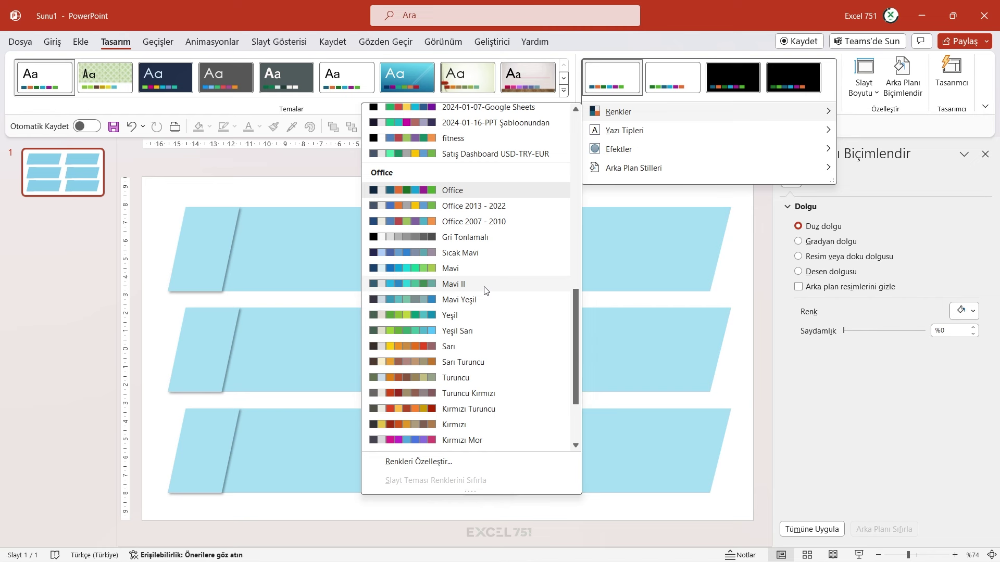
left_click(460, 285)
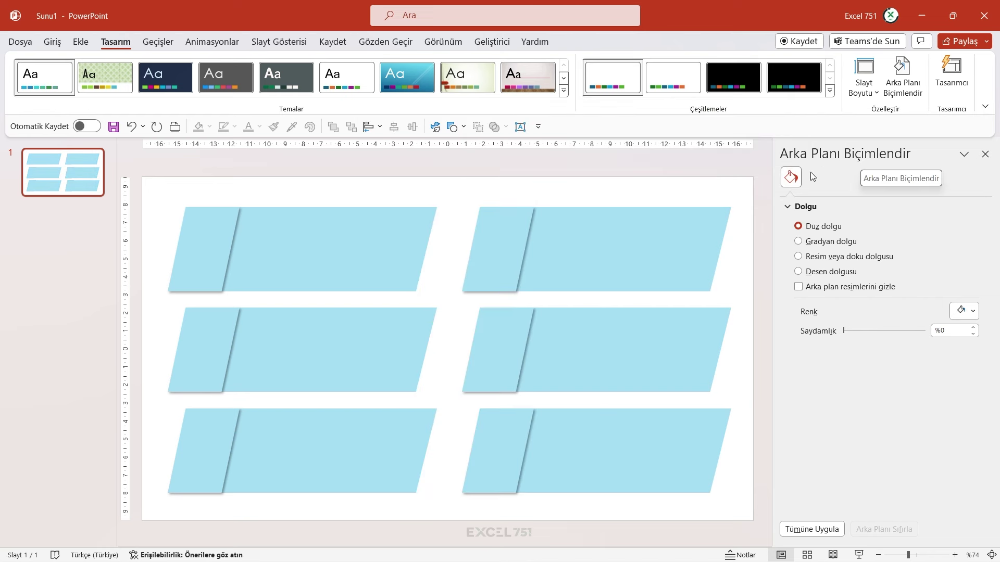
Step: Fill the left column bright blue, medium blue and turquoise from top to bottom
left_click(278, 242)
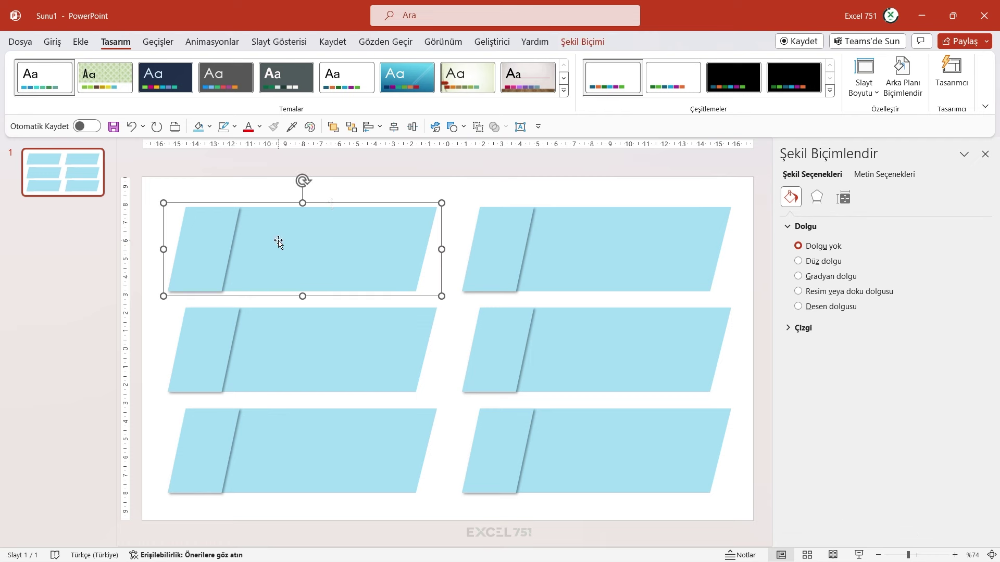
right_click(331, 203)
left_click(378, 188)
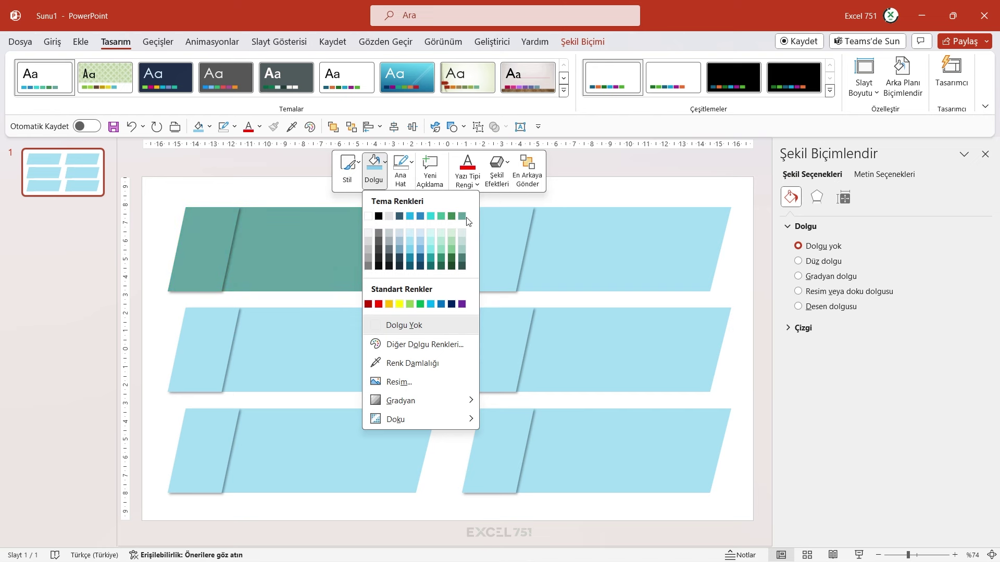
left_click(410, 216)
left_click(356, 378)
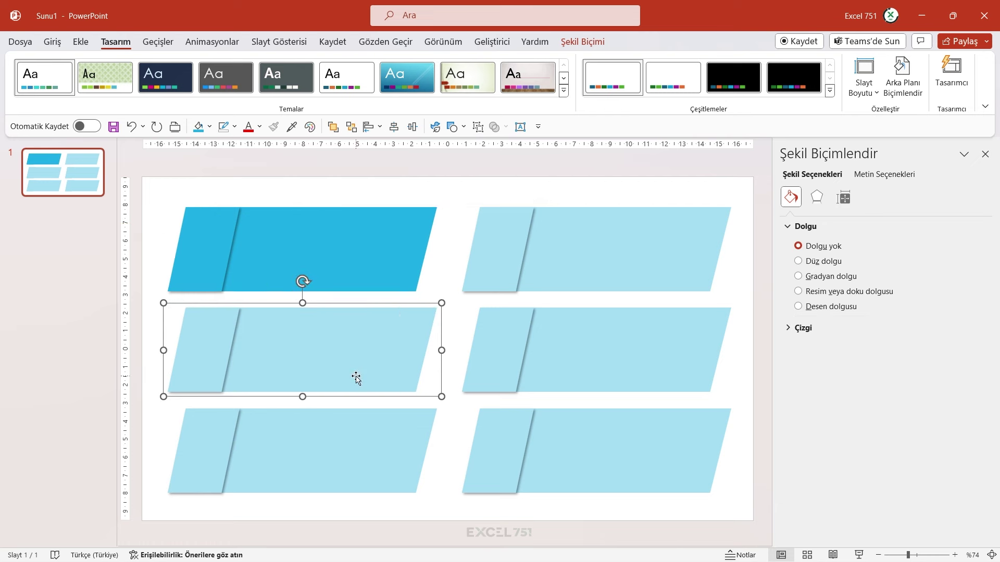
right_click(377, 308)
left_click(421, 331)
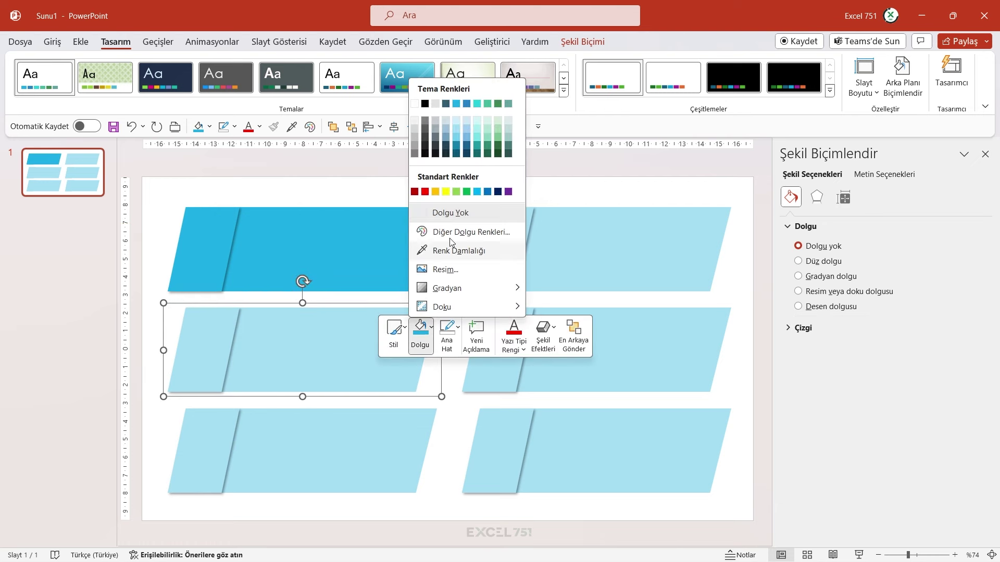
left_click(467, 104)
left_click(399, 424)
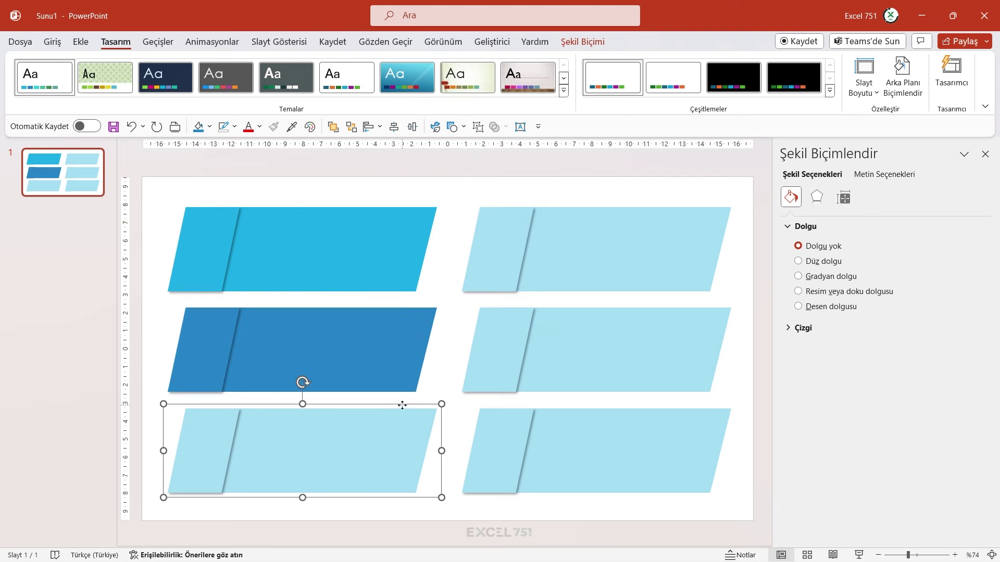
right_click(402, 405)
left_click(456, 451)
left_click(489, 233)
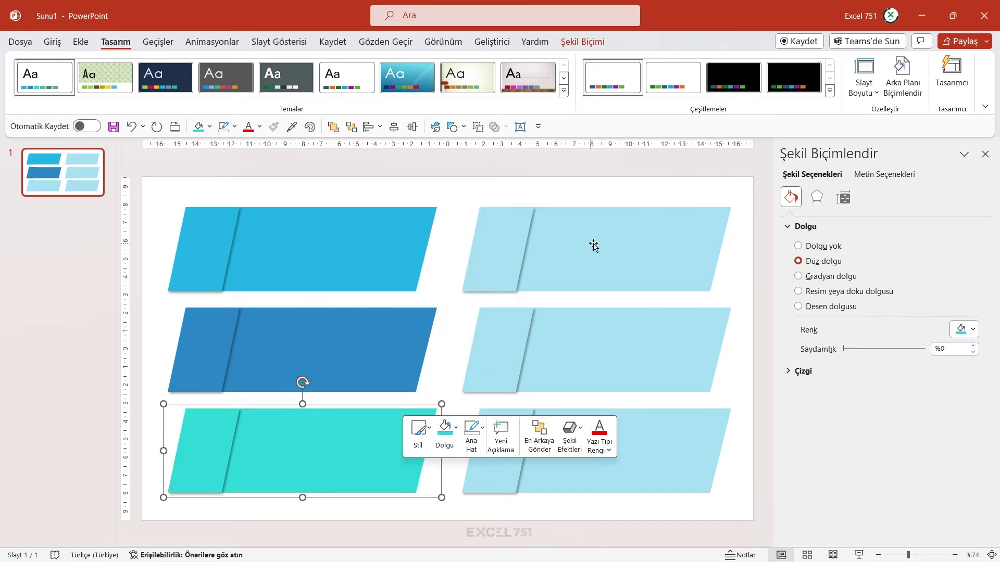
Step: Fill the right column green, dark green and grey-teal from top to bottom
right_click(594, 244)
left_click(636, 207)
left_click(702, 259)
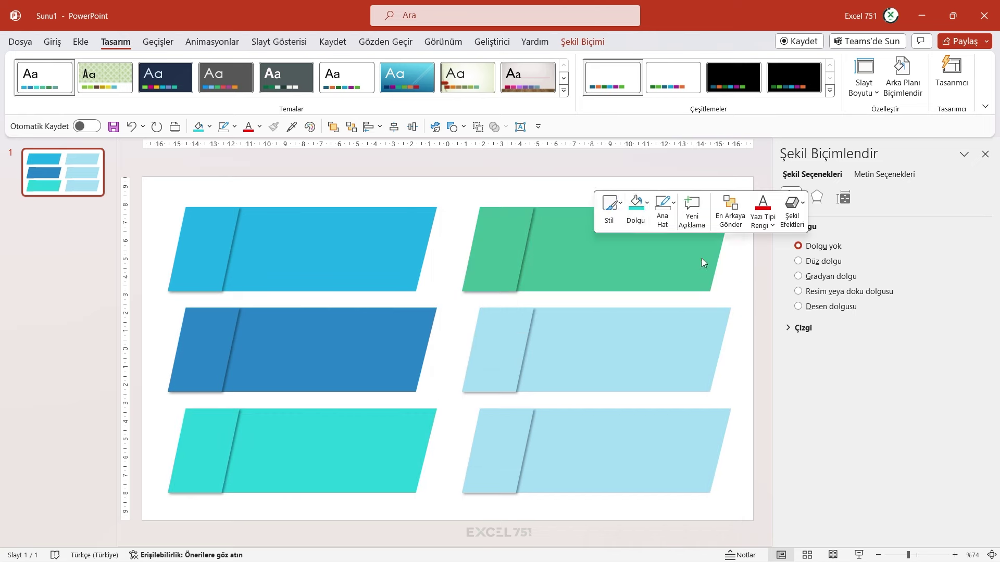
right_click(589, 354)
left_click(627, 370)
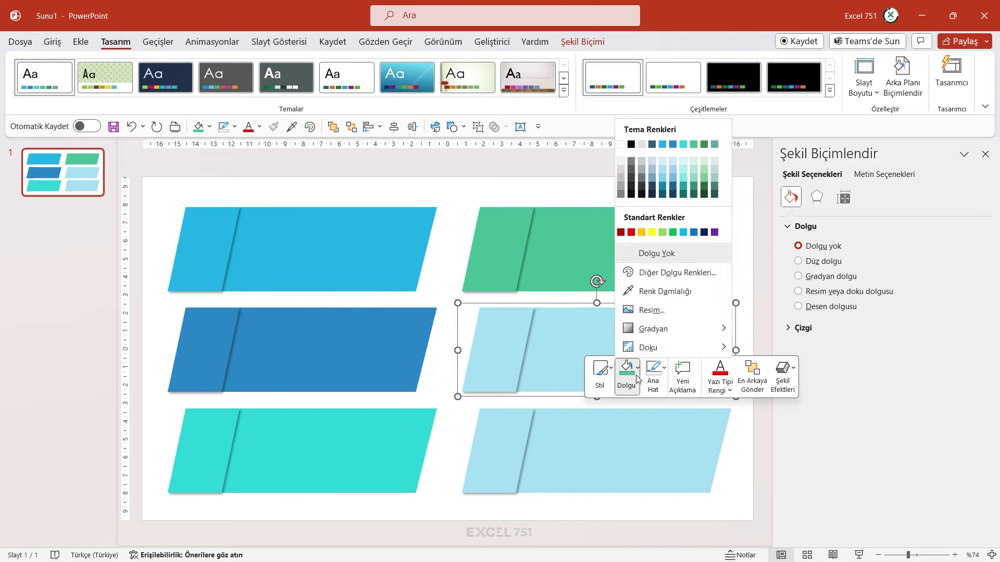
left_click(705, 145)
right_click(608, 446)
left_click(620, 492)
left_click(706, 264)
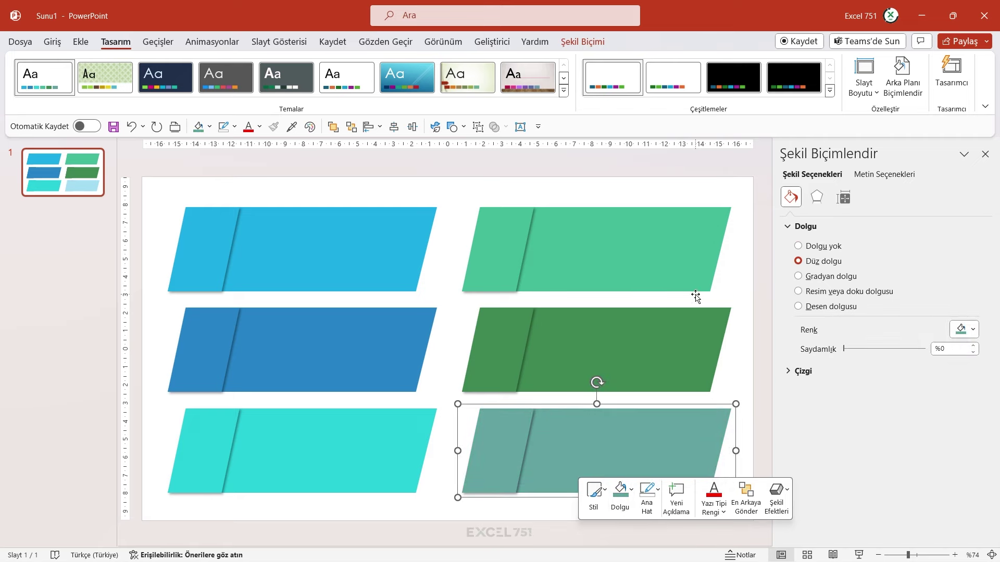
left_click(628, 500)
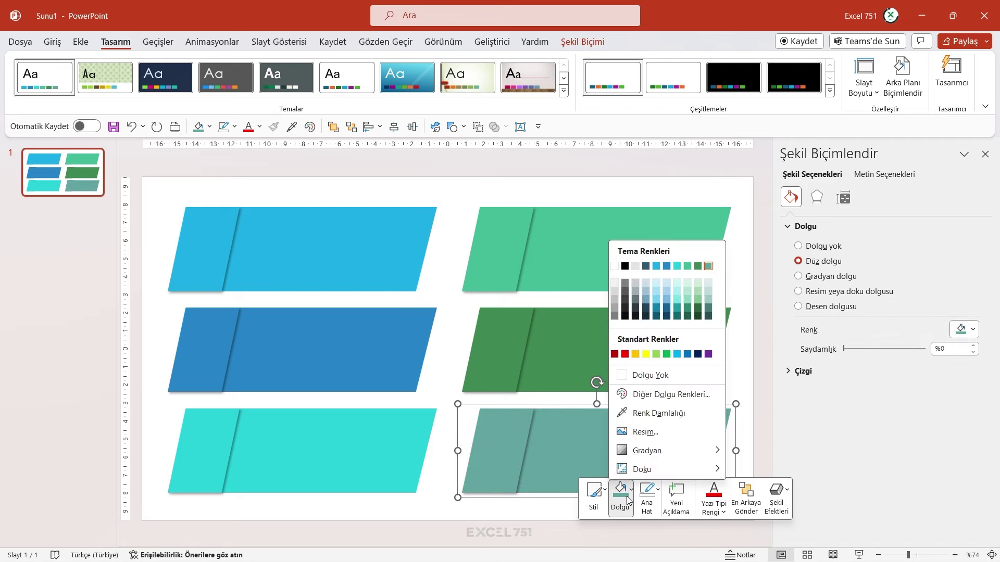
left_click(628, 501)
left_click_drag(168, 179, 750, 518)
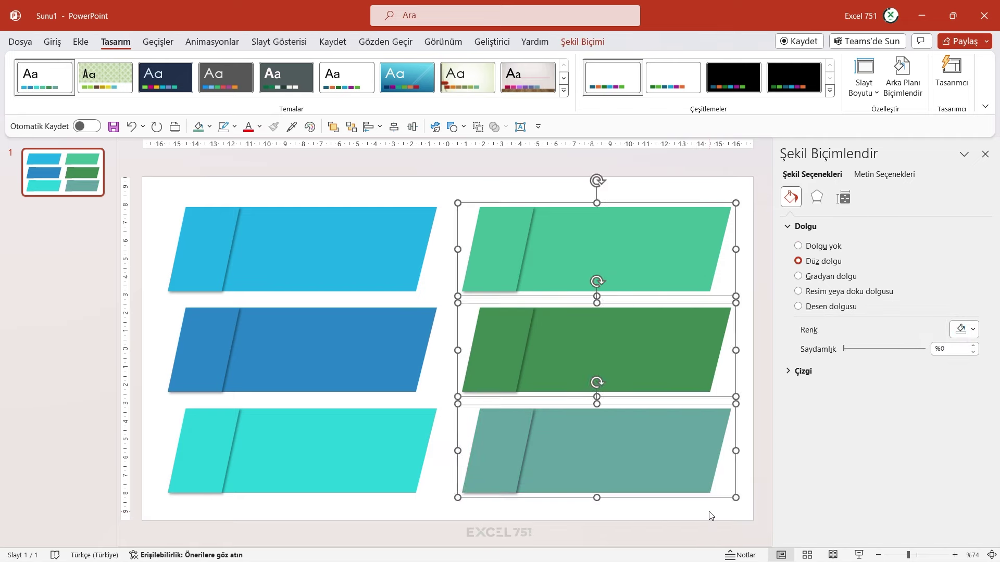
left_click(711, 515)
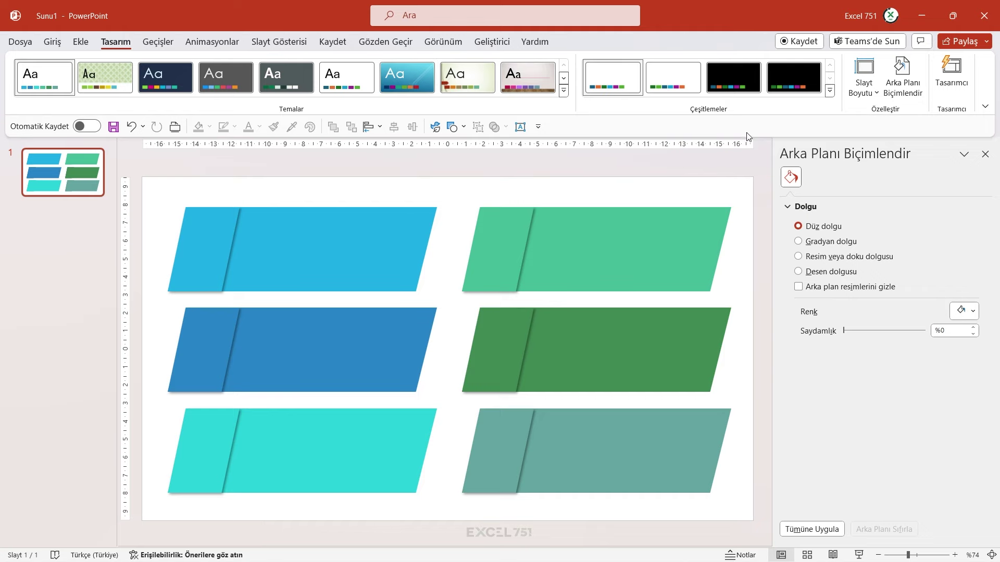
Step: Try the Yeşil-Mor colour scheme, then switch back to Mavi II
left_click(829, 97)
mouse_move(618, 112)
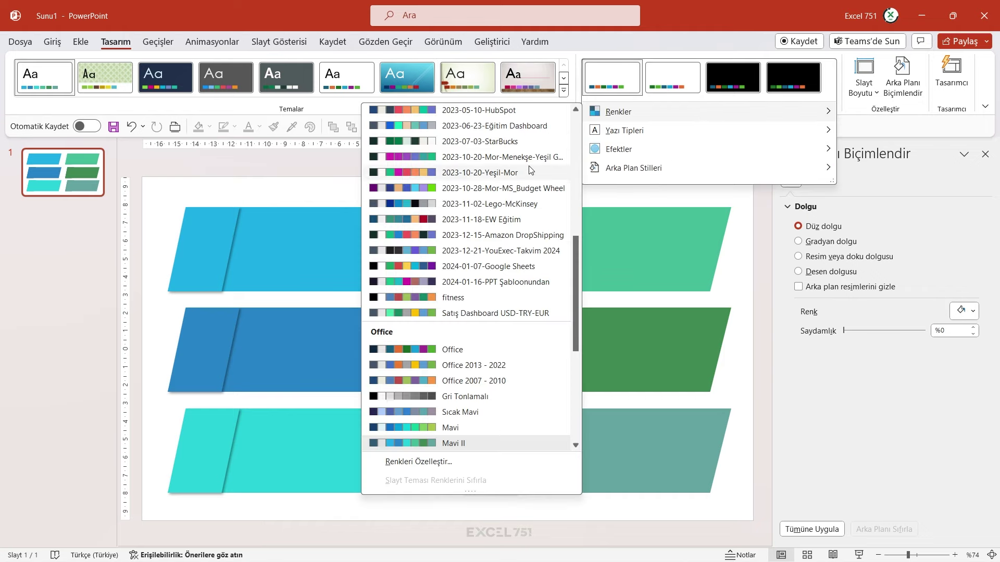
left_click(524, 177)
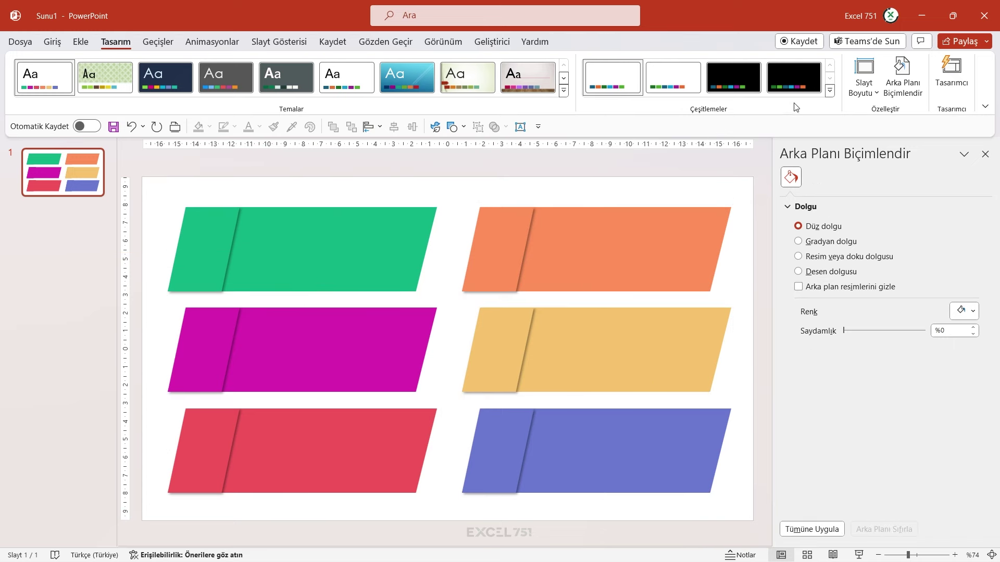
left_click(829, 91)
mouse_move(619, 112)
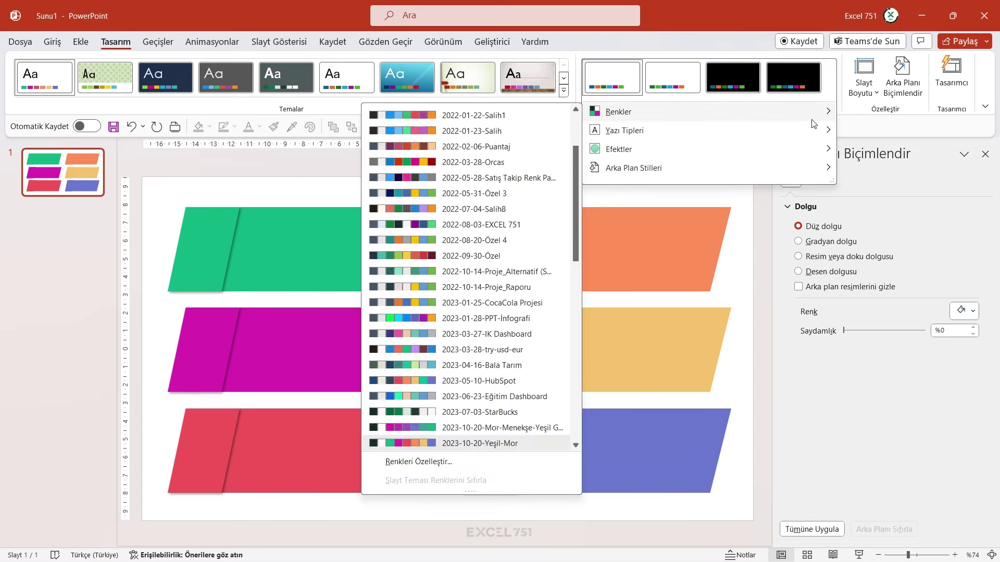
left_click_drag(576, 241, 579, 354)
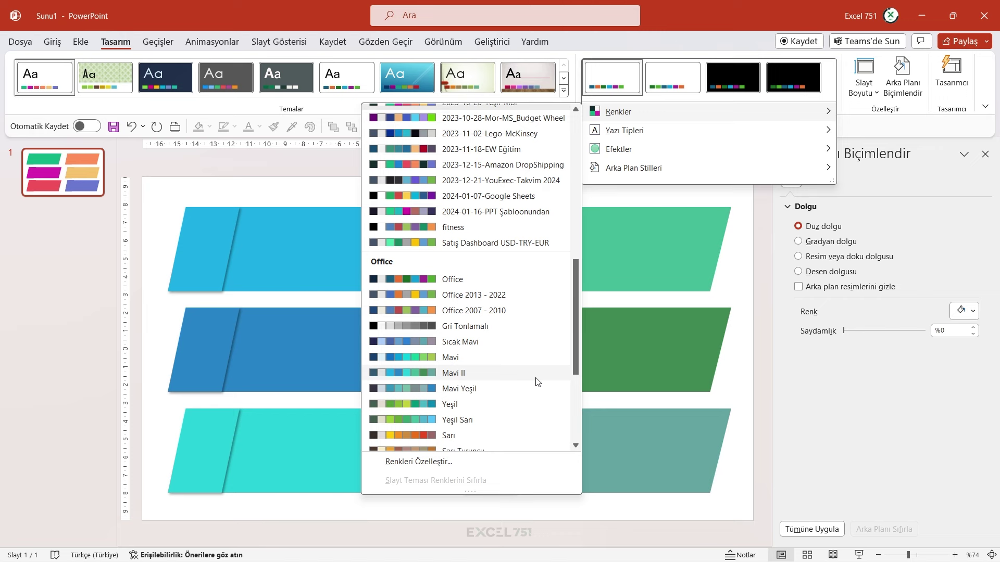
left_click(536, 379)
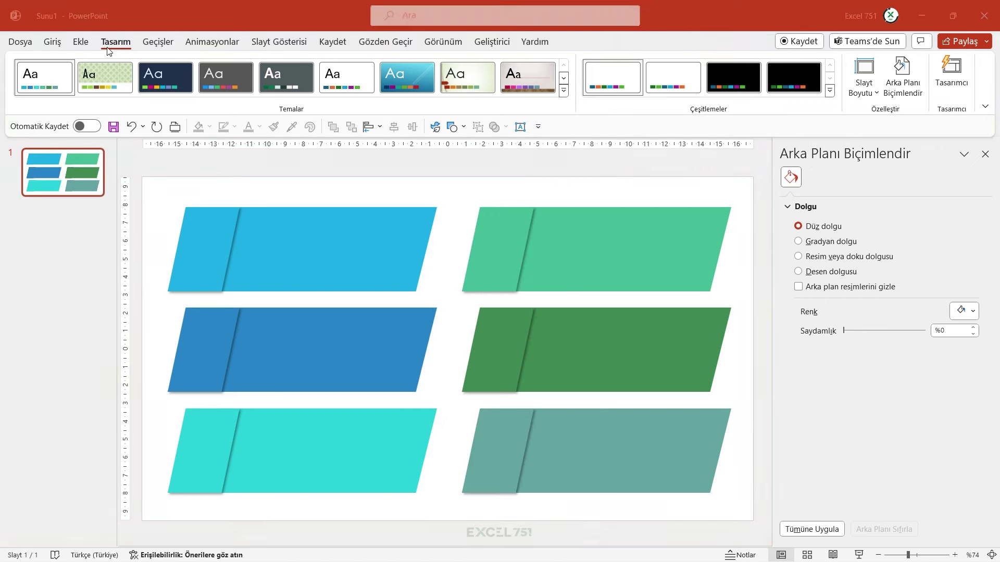
left_click(81, 42)
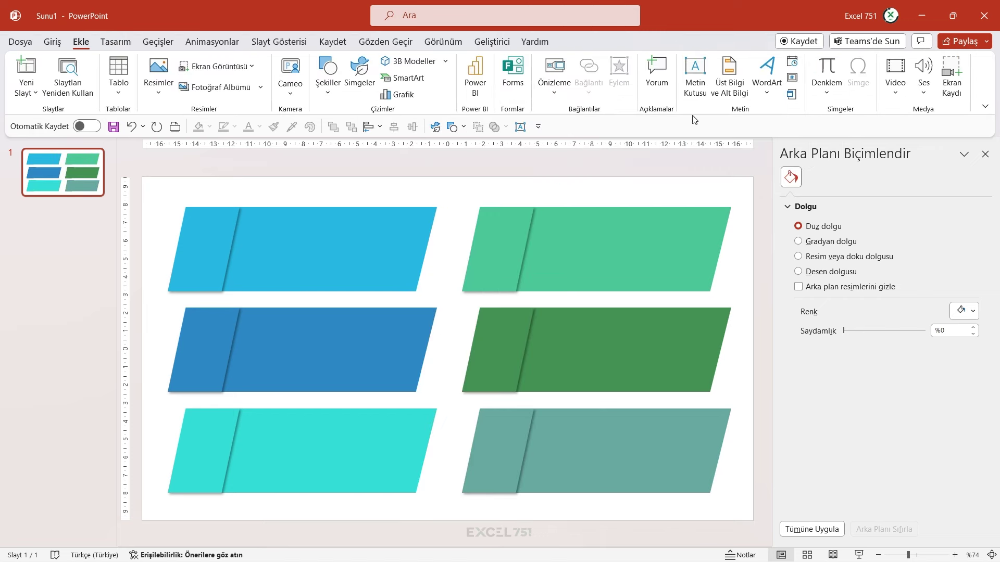
Step: Add a one-line DM Sans Medium text box 'Başlığınızı Buraya Yazınız' on the top-left parallelogram
left_click(696, 78)
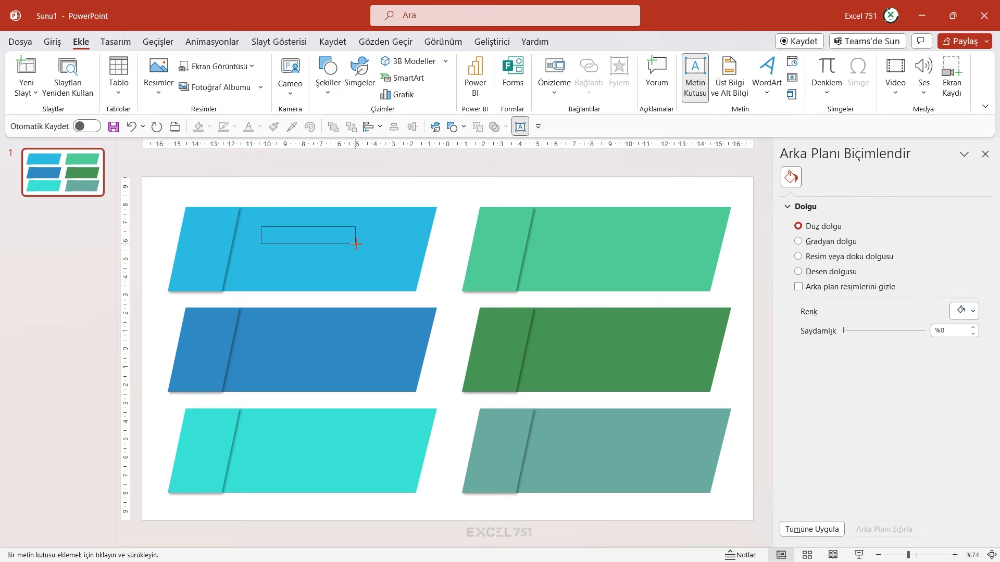
left_click_drag(289, 230, 356, 244)
left_click(328, 66)
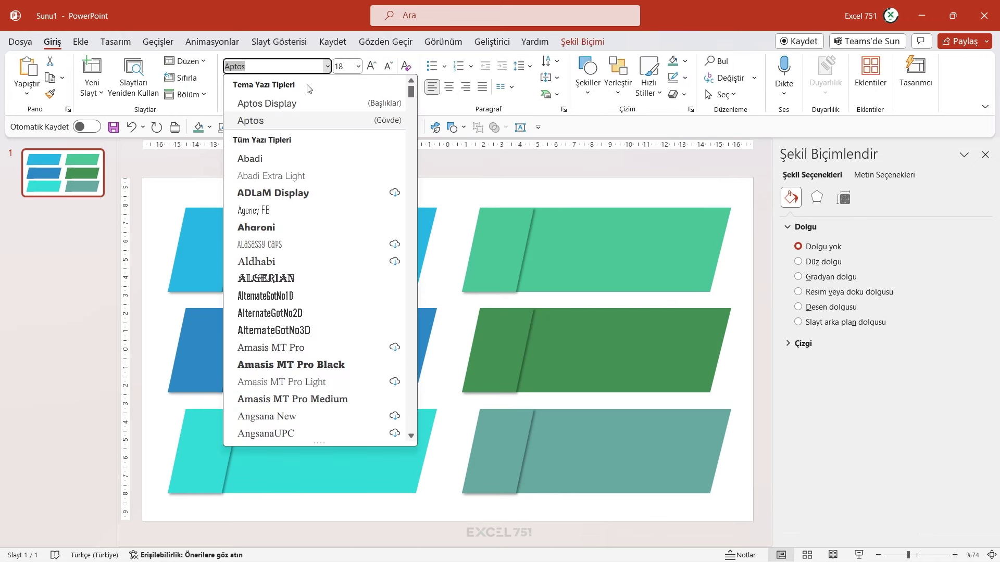
type("DM Sans")
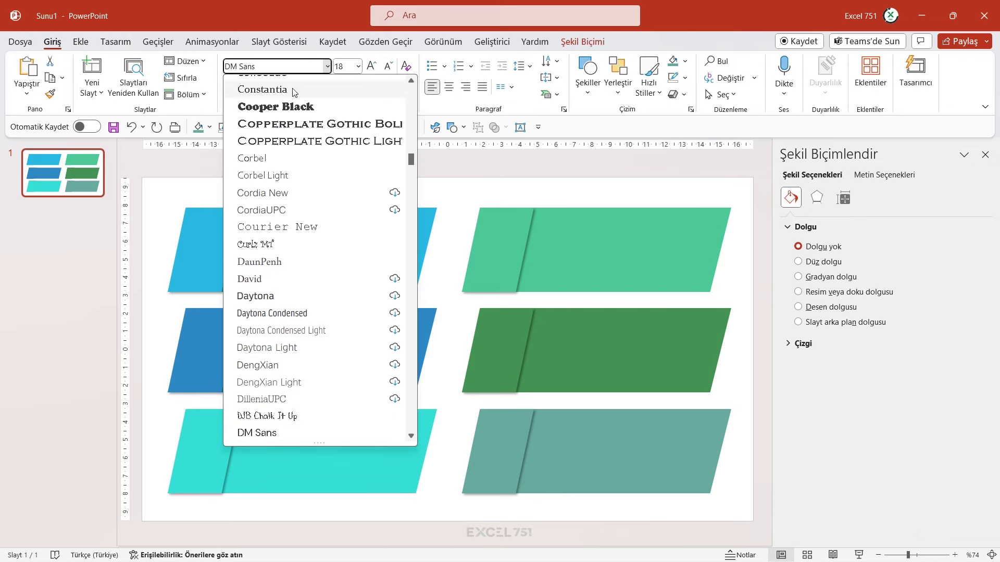
scroll(328, 284, "down", 2)
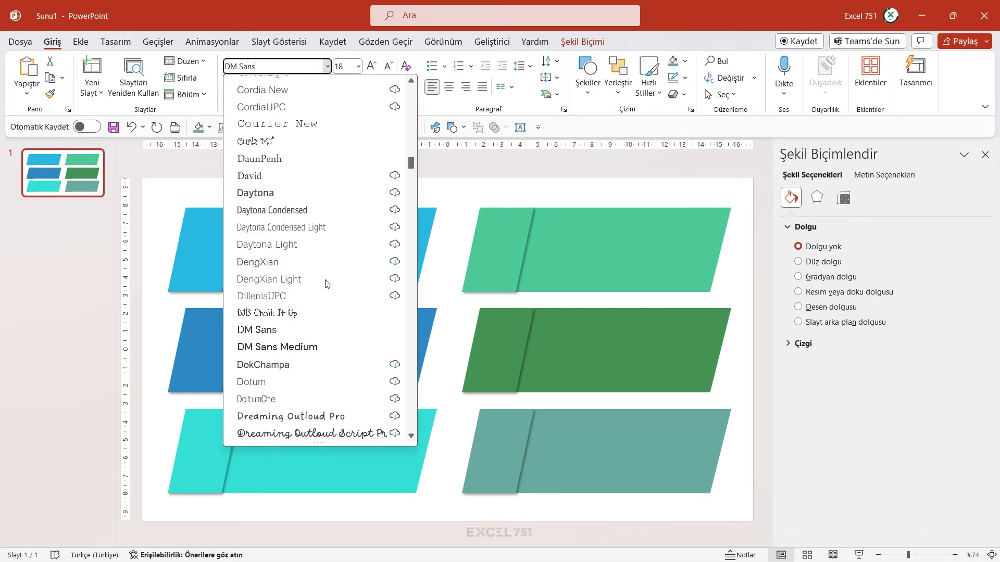
left_click(318, 348)
type("Ba")
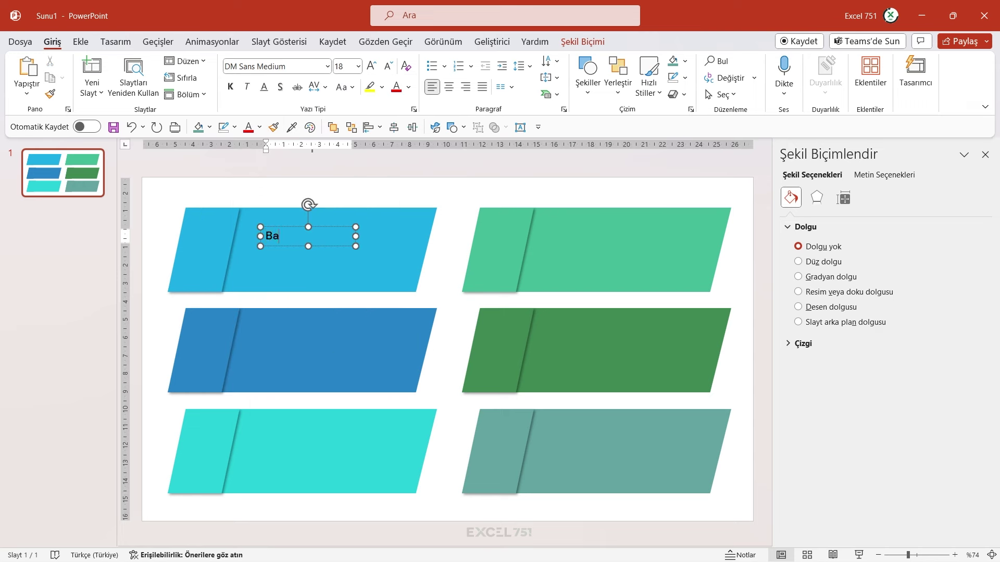
type("şlığınızı Buraya")
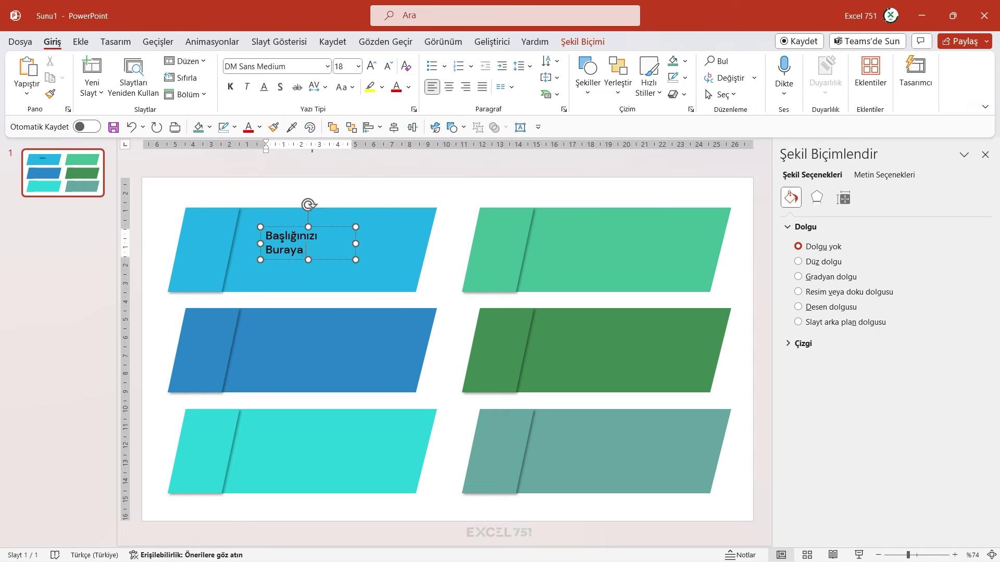
type(" Yazınız")
left_click_drag(356, 243, 435, 241)
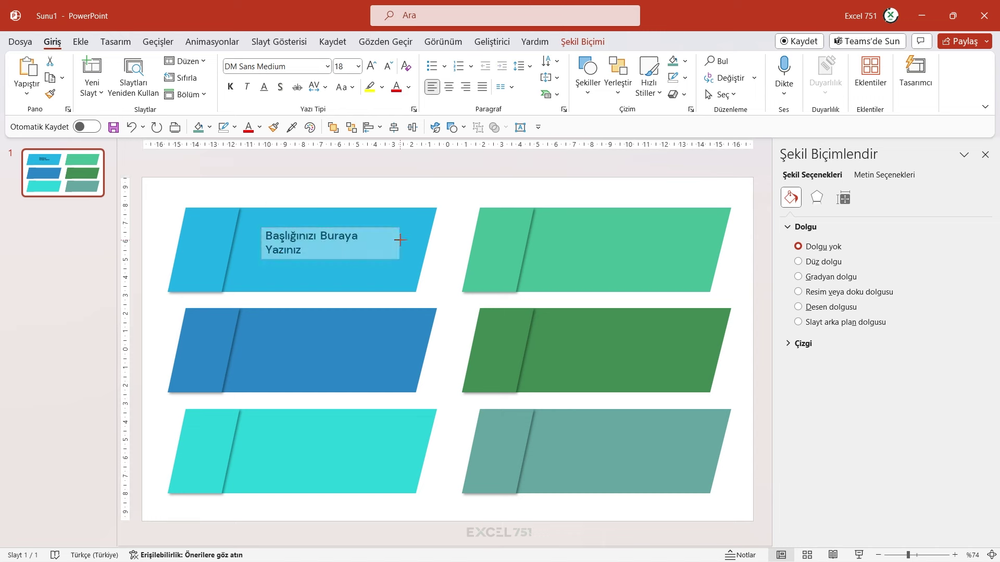
Step: Widen all six parallelograms slightly, shift them left, and group them
left_click(436, 241, "shift")
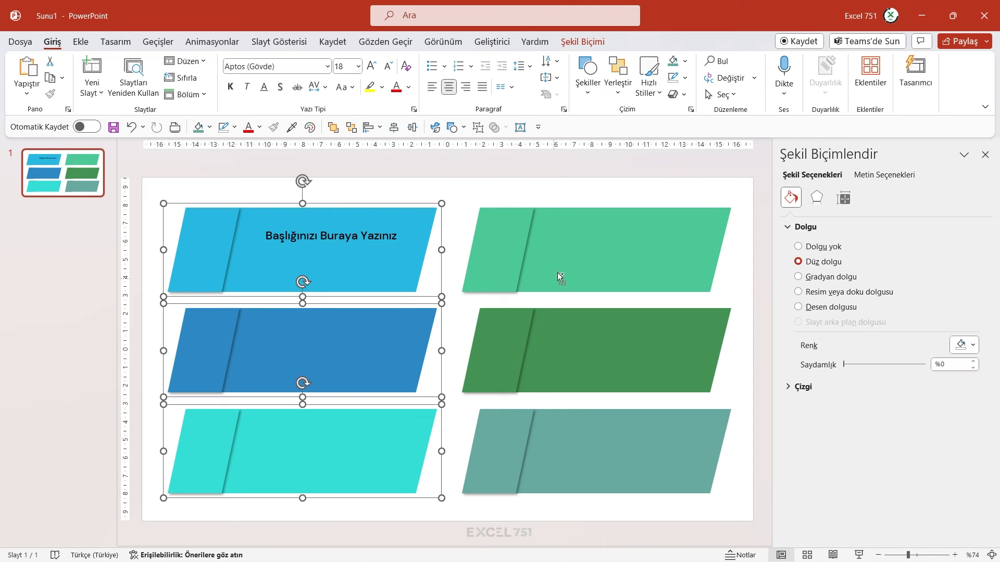
left_click(557, 273, "shift")
left_click(576, 353, "shift")
left_click(717, 410, "shift")
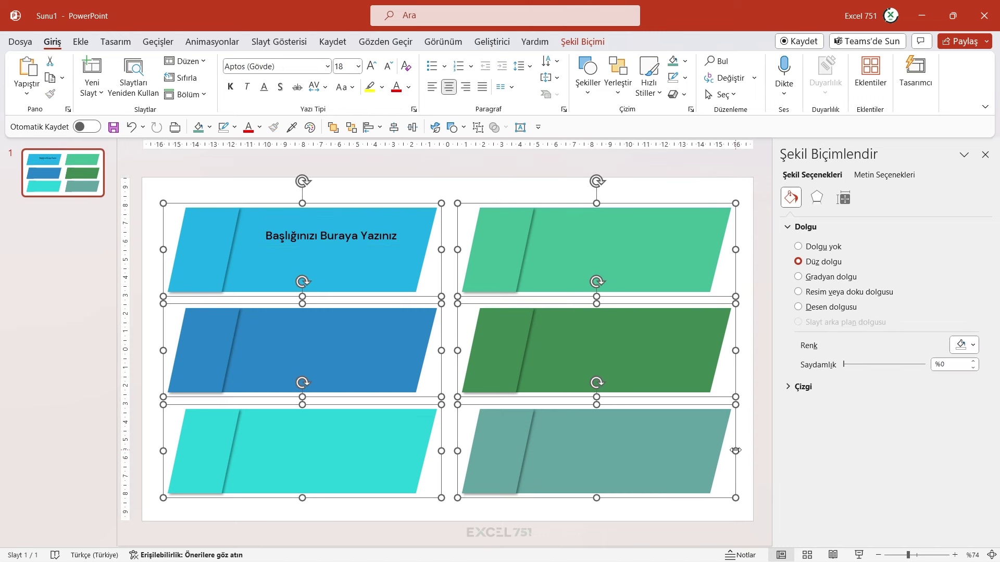
left_click_drag(736, 451, 750, 451)
left_click_drag(655, 405, 644, 407)
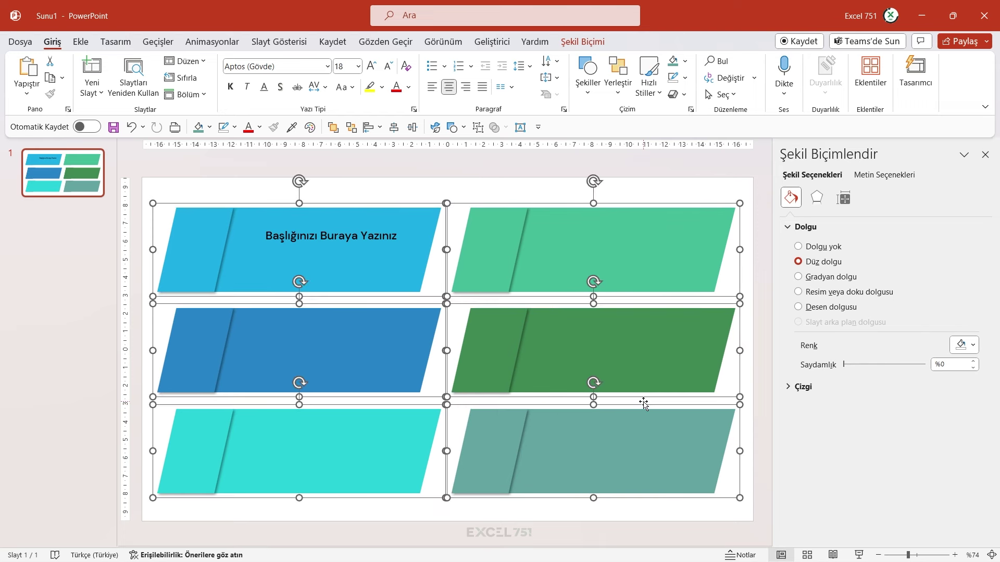
key("ctrl+g")
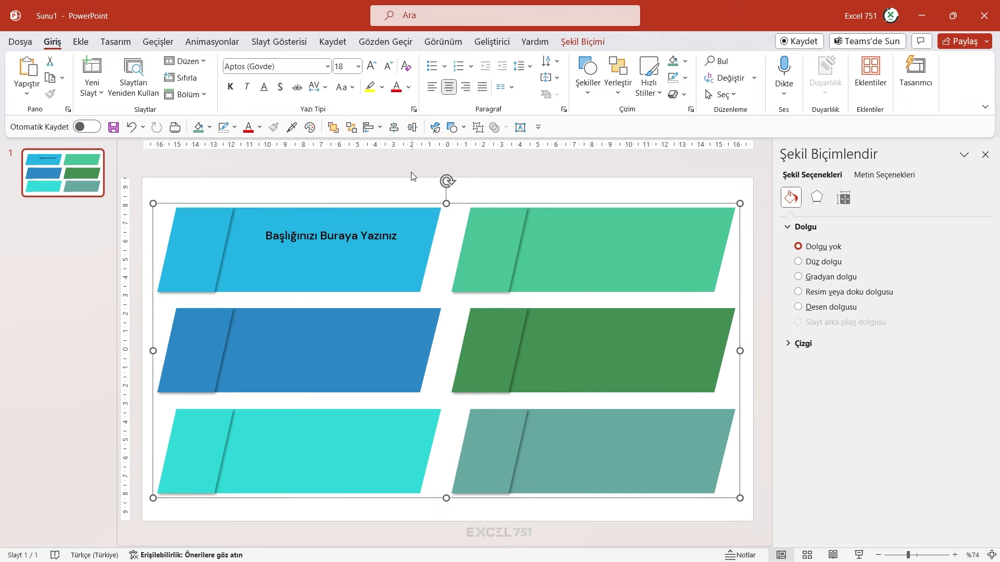
Step: Centre the six-shape group on the slide with Hizala
left_click(586, 45)
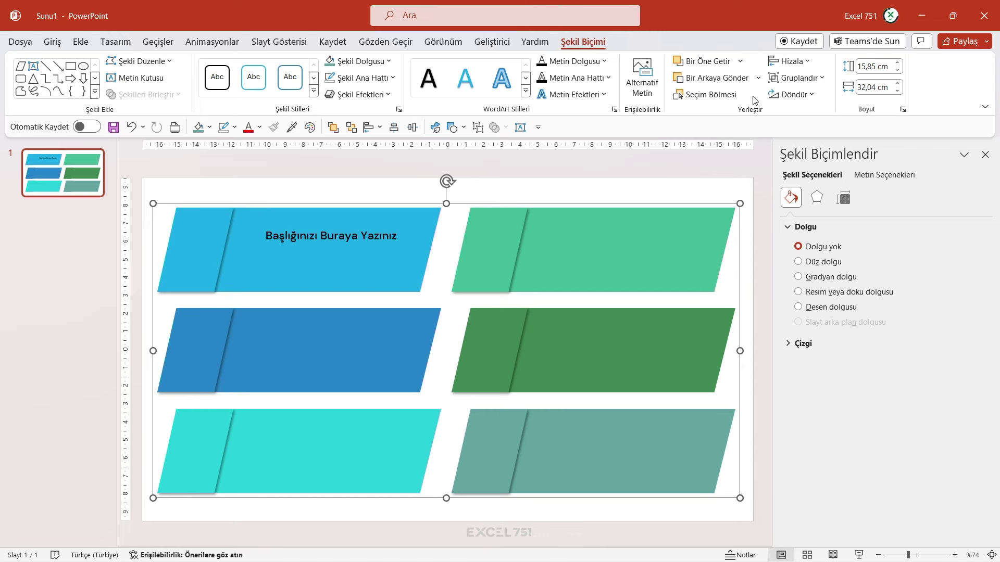
left_click(792, 61)
left_click(813, 155)
left_click(792, 61)
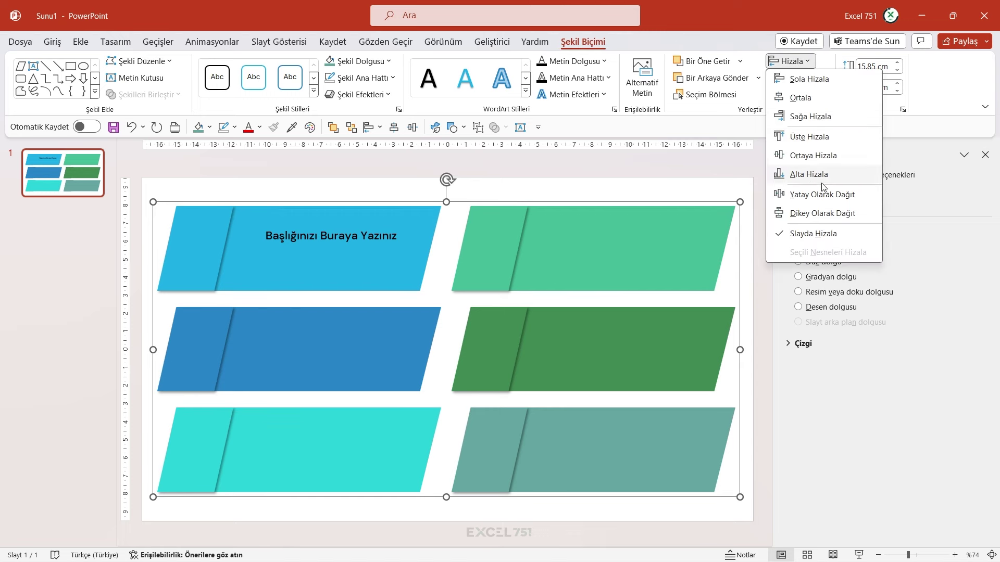
left_click(814, 155)
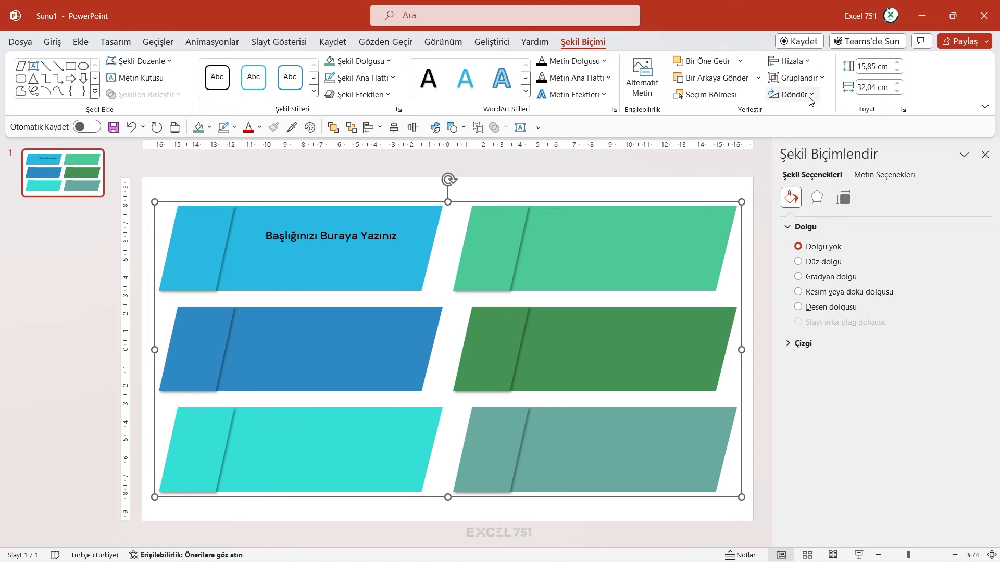
left_click(442, 173)
left_click(439, 208)
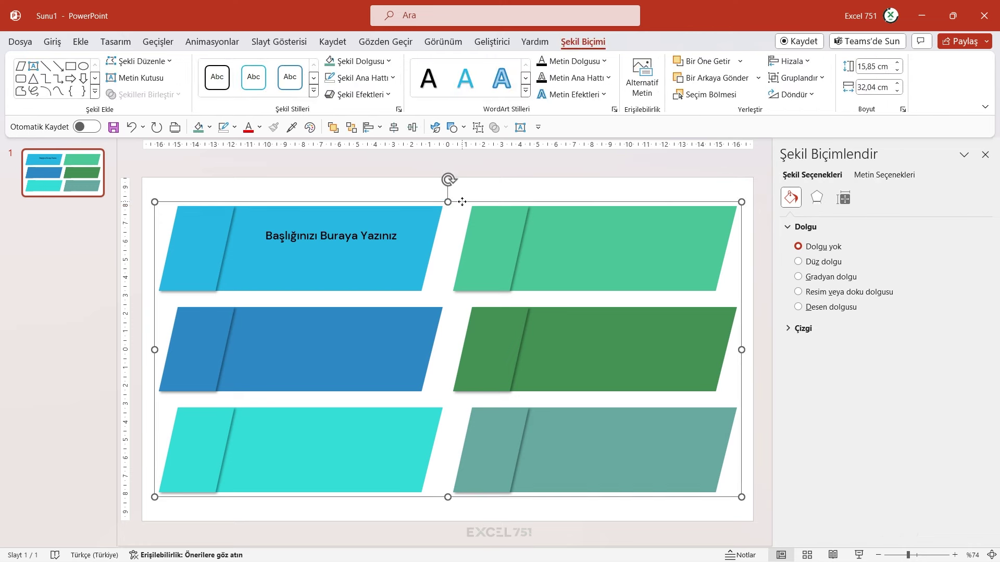
right_click(463, 203)
Step: Ungroup the parallelograms and duplicate the heading text box just below the original
left_click(662, 359)
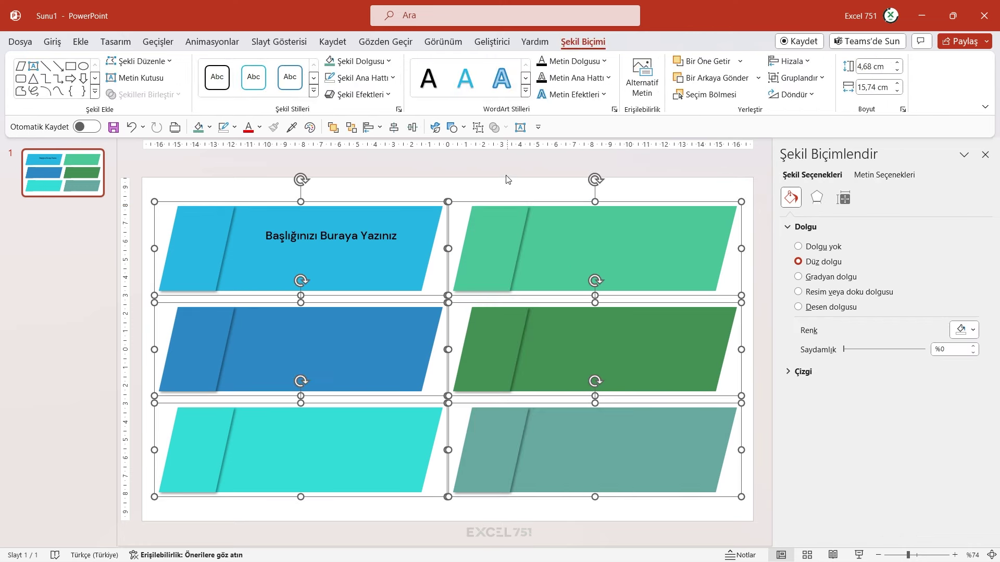
left_click(339, 201)
mouse_move(316, 247)
left_mouse_down()
mouse_move(299, 242)
mouse_move(299, 262)
left_mouse_up()
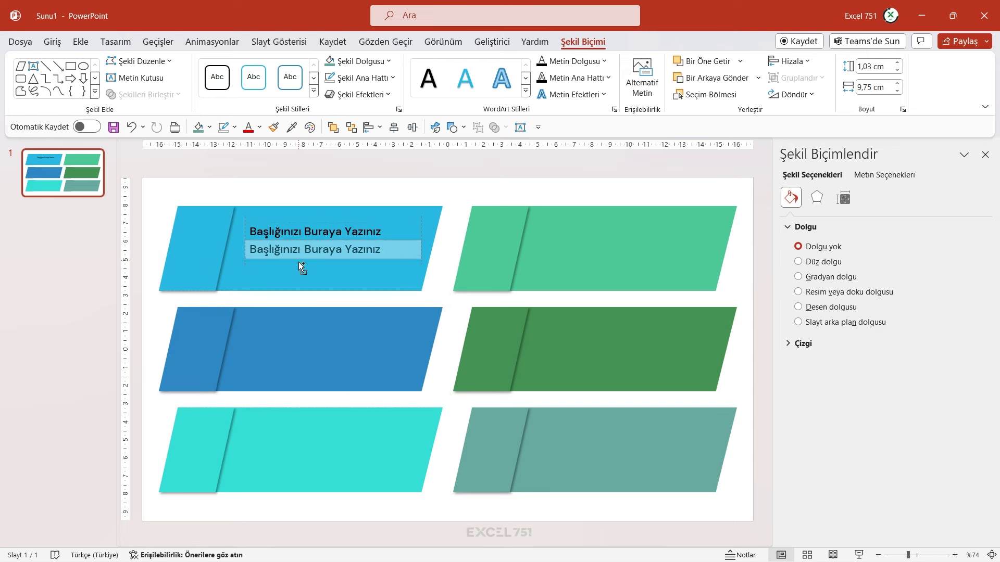
left_click_drag(299, 262, 298, 261)
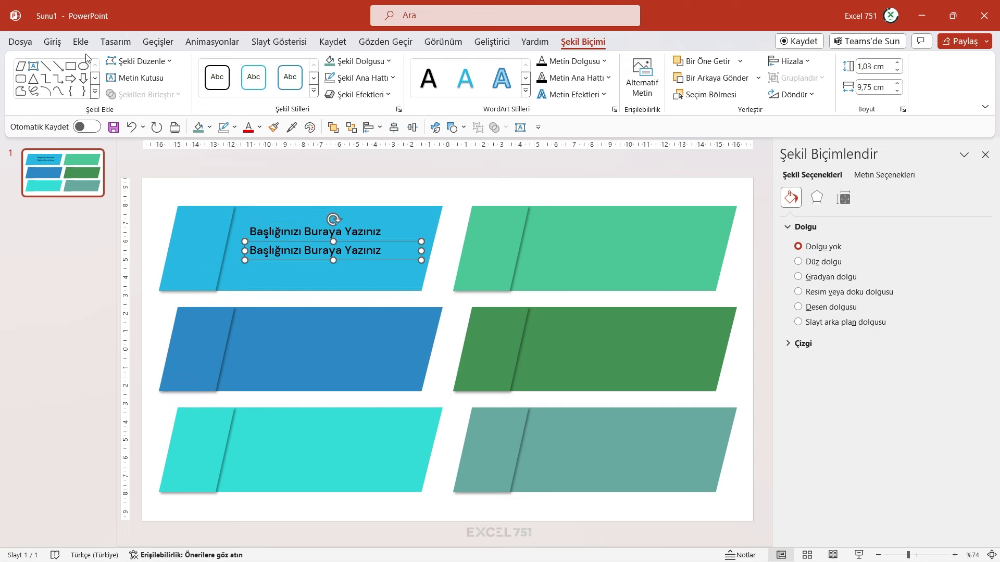
Step: Change the copy's font from DM Sans Medium to regular DM Sans and narrow the formatting pane
left_click(52, 41)
left_click(255, 66)
left_click(255, 67)
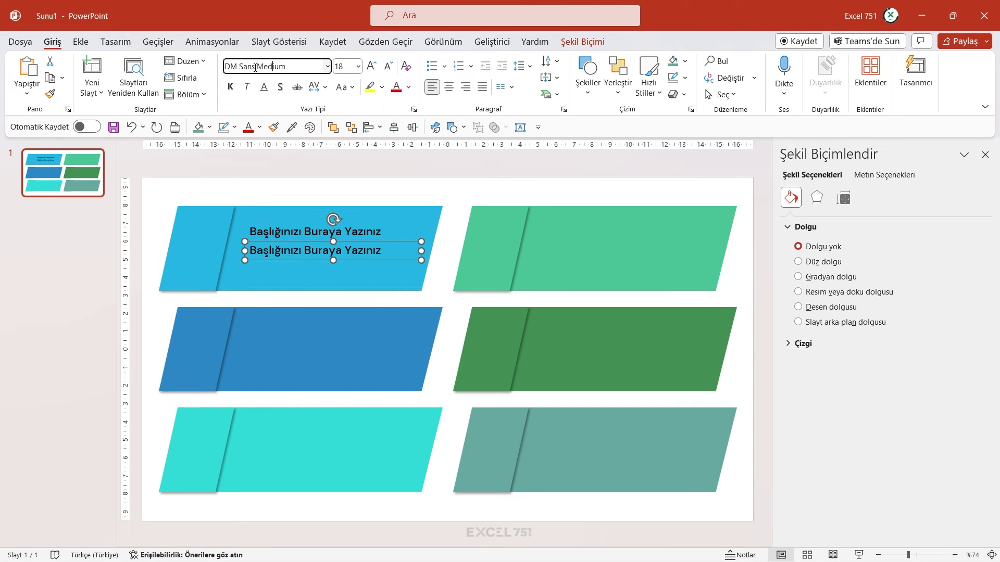
left_click_drag(256, 67, 287, 66)
key("BackSpace")
key("Return")
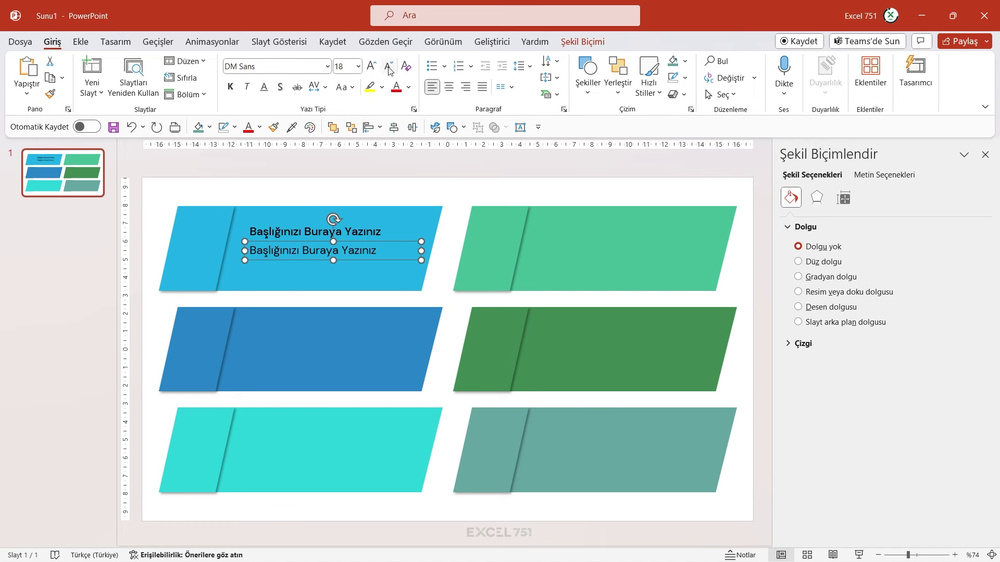
scroll(311, 255, "up", 3)
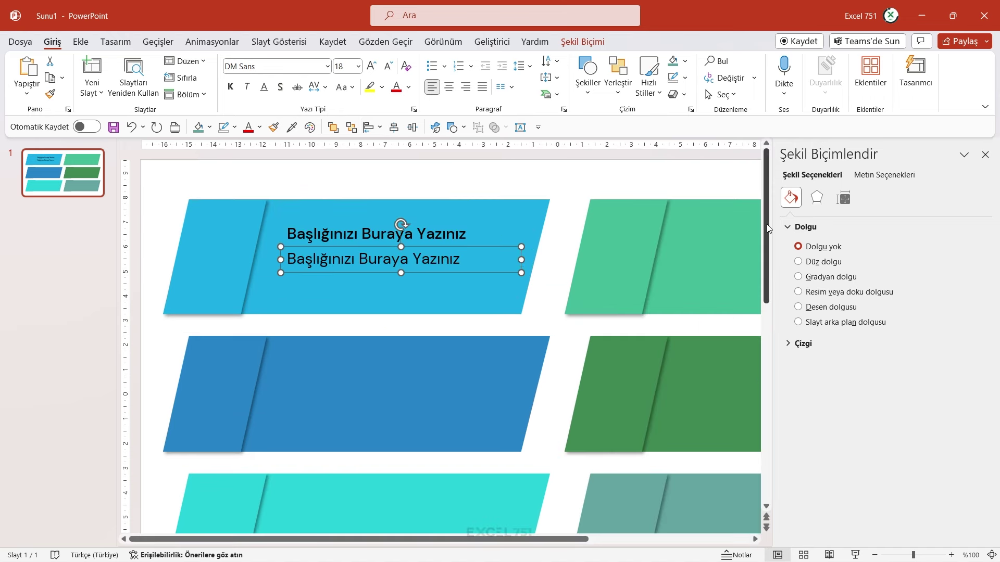
left_click_drag(773, 224, 845, 224)
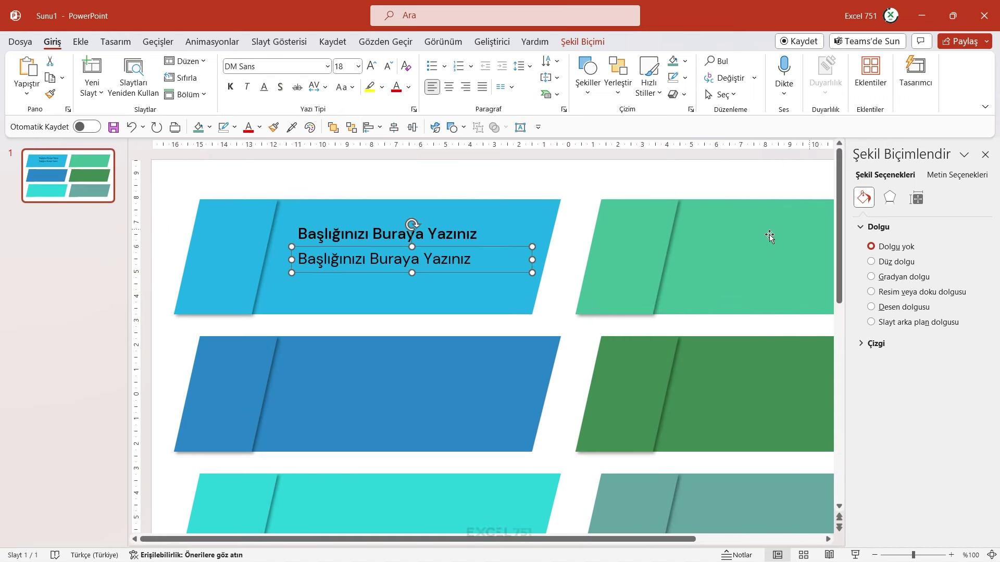
Step: Compute 18/1,618 in Calculator, giving 11,1248, then close Calculator
left_click(465, 240)
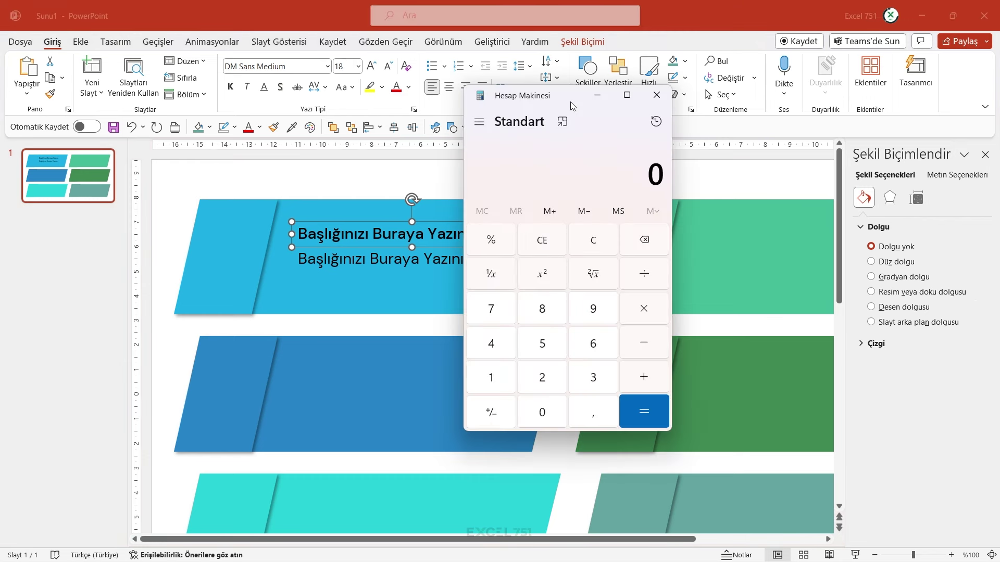
type("18/1,")
type("618")
key("Return")
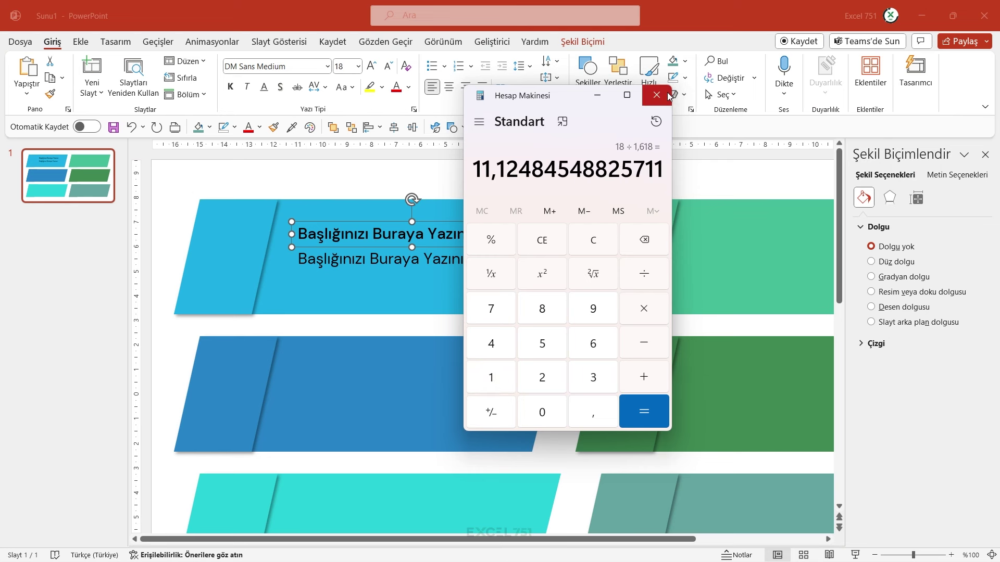
left_click(656, 95)
Step: Set the copied heading to 11,1 pt and paste the descriptive paragraph over its placeholder text
left_click(391, 259)
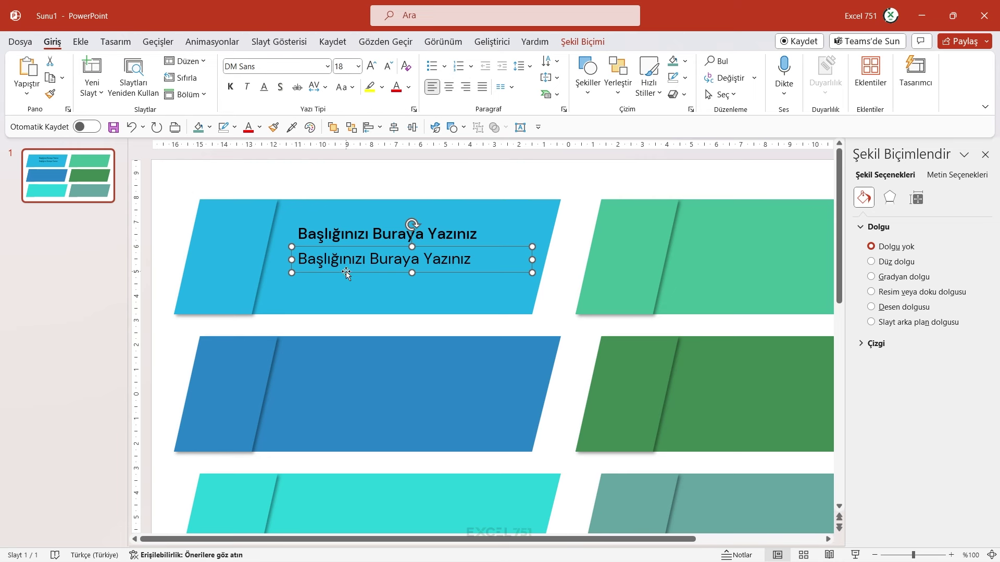
left_click(344, 66)
type("1,1")
key("Return")
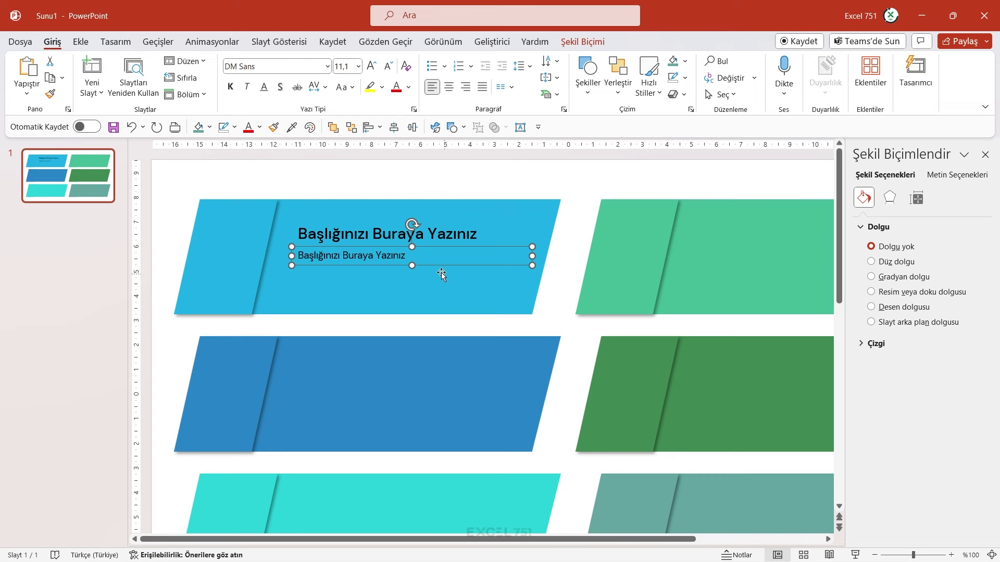
triple_click(397, 261)
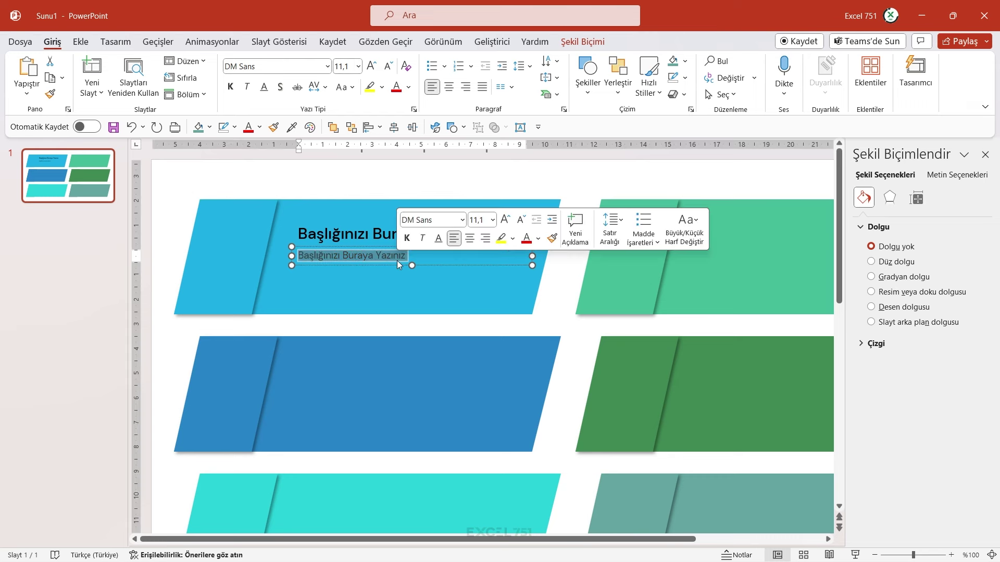
type("Buradaki alana istediğiniz metinleri yazabilirsiniz. Metinleri maddeler halinde değil, cümle şeklinde yazmanızı öneririz.")
left_click(377, 295)
Step: Group the paragraph with the heading and align the group on the top blue parallelogram
left_click(361, 261)
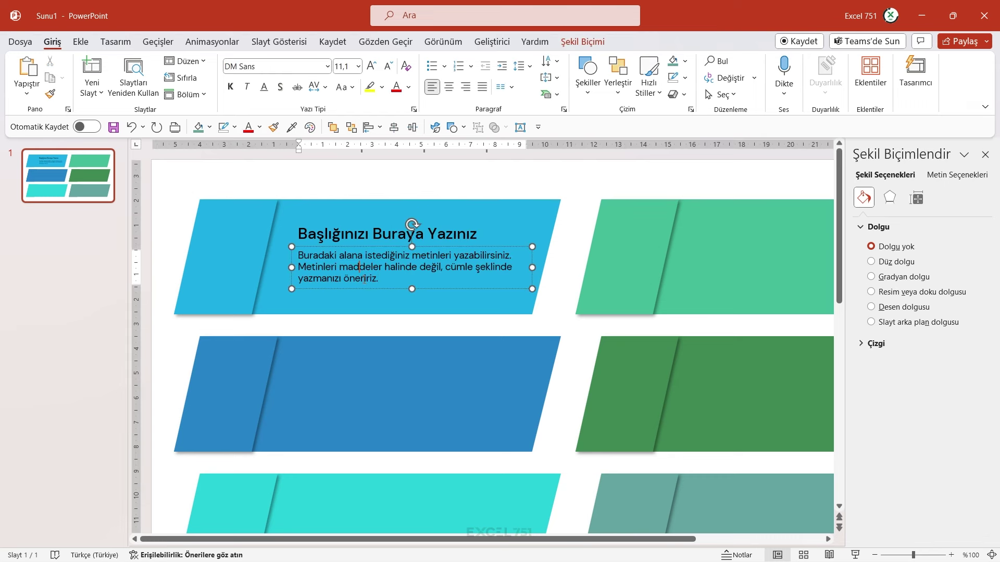
left_click(359, 235, "shift")
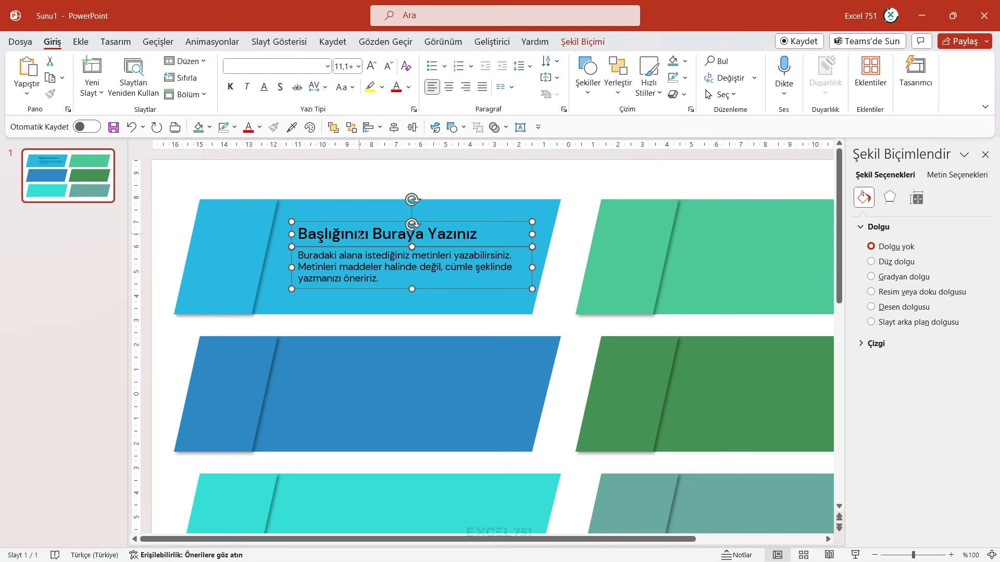
key("ctrl+g")
left_click(386, 312, "shift")
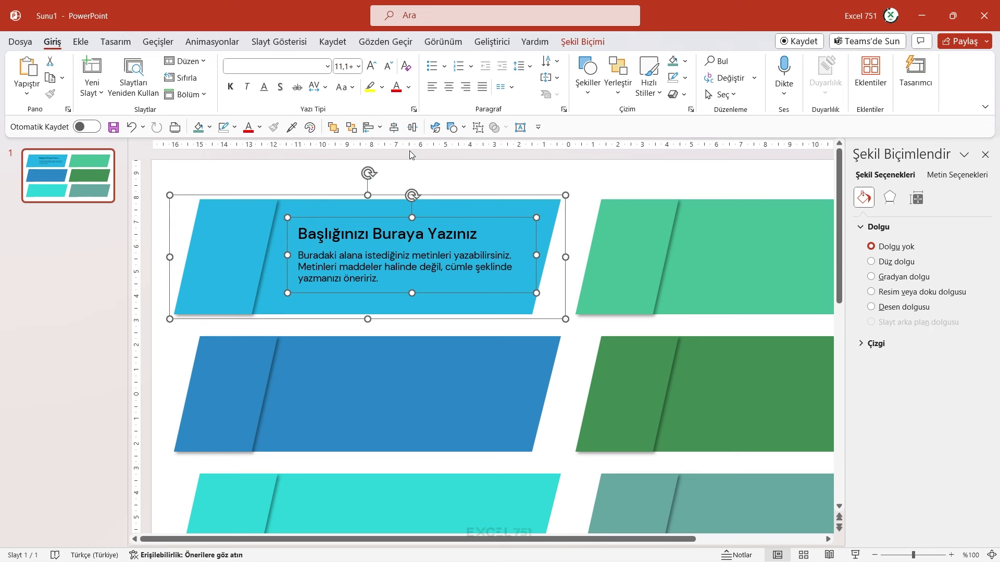
left_click(417, 129)
left_click(462, 175)
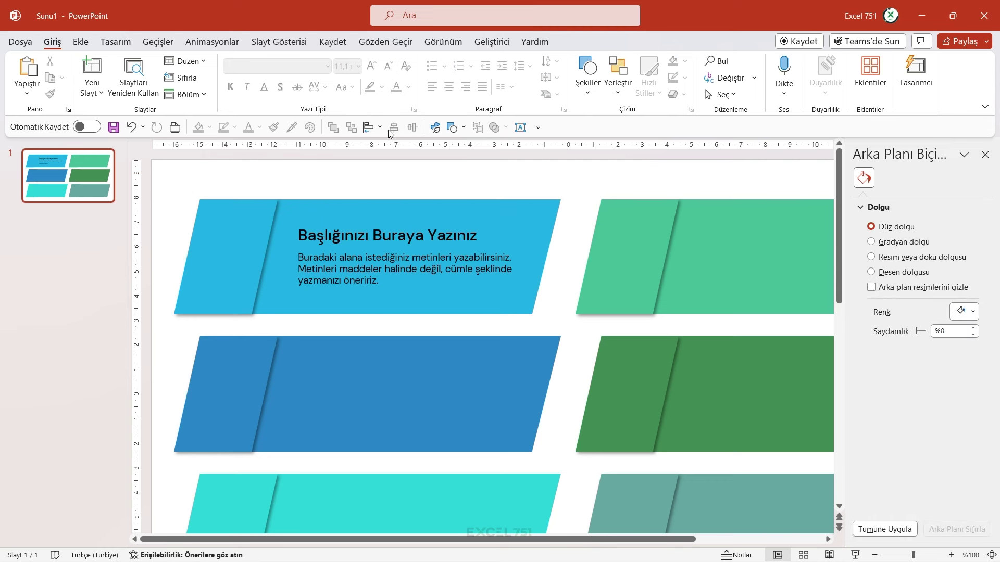
left_click(420, 203)
left_click(583, 42)
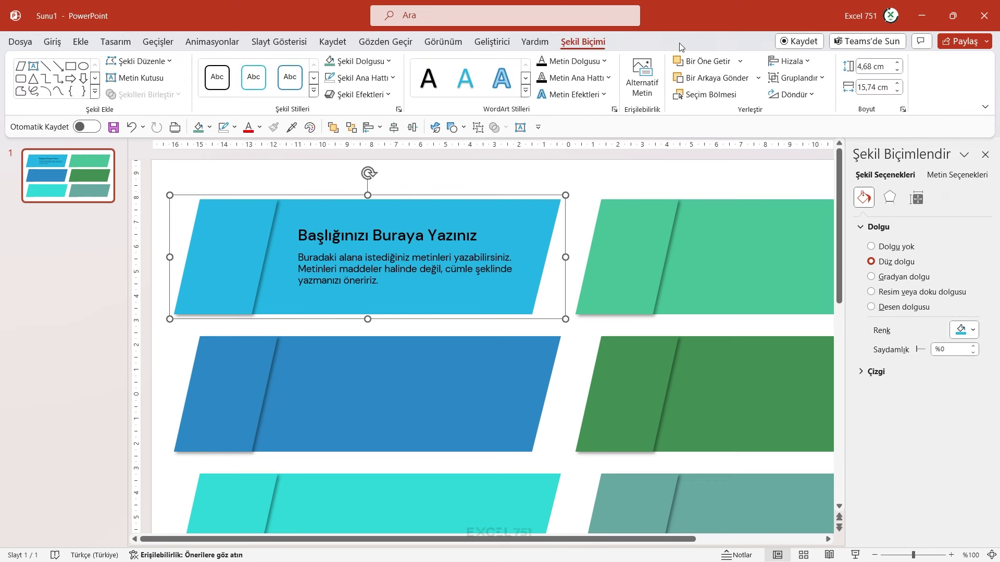
left_click(807, 62)
left_click(807, 62)
left_click(800, 65)
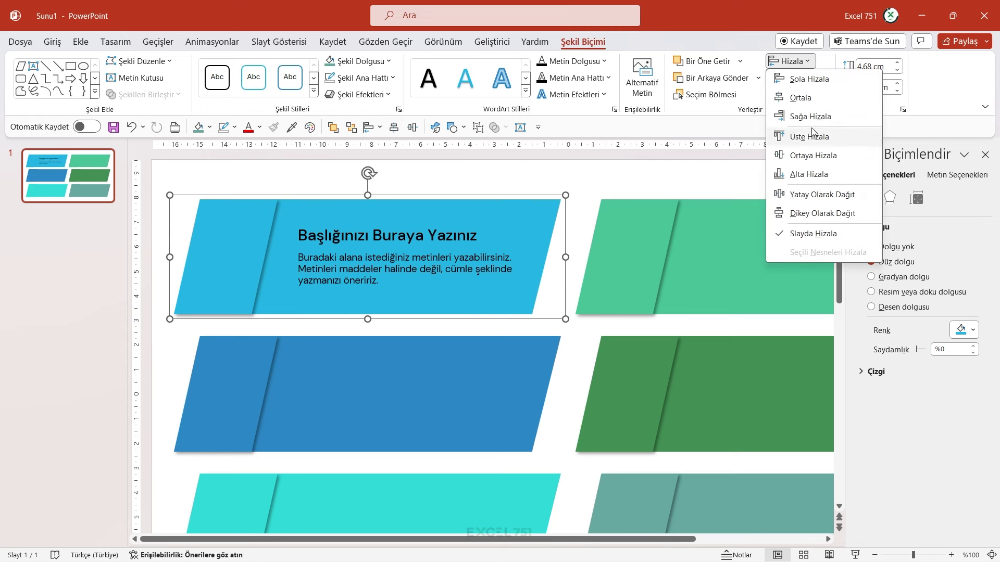
right_click(802, 102)
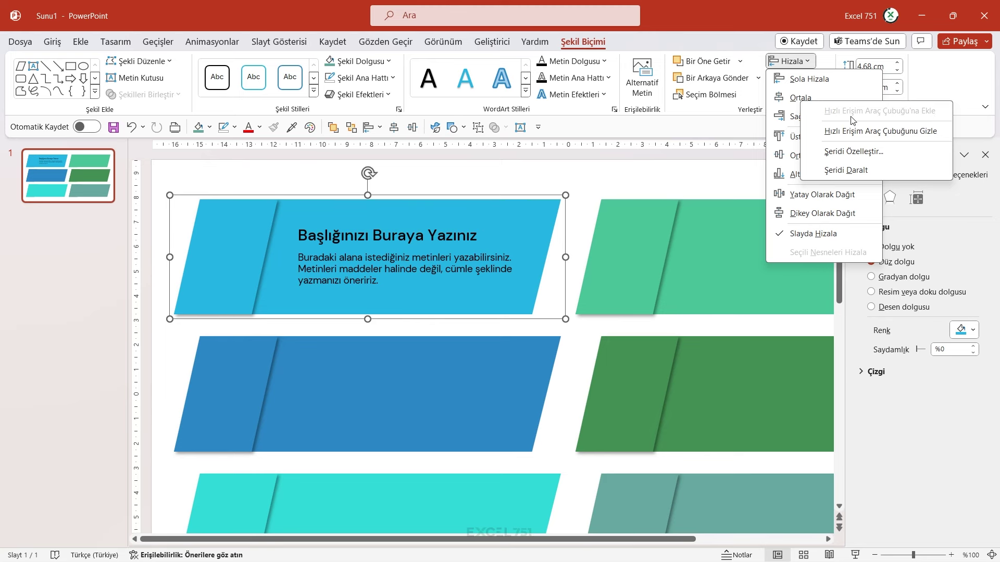
key("Escape")
key("Escape")
key("Escape")
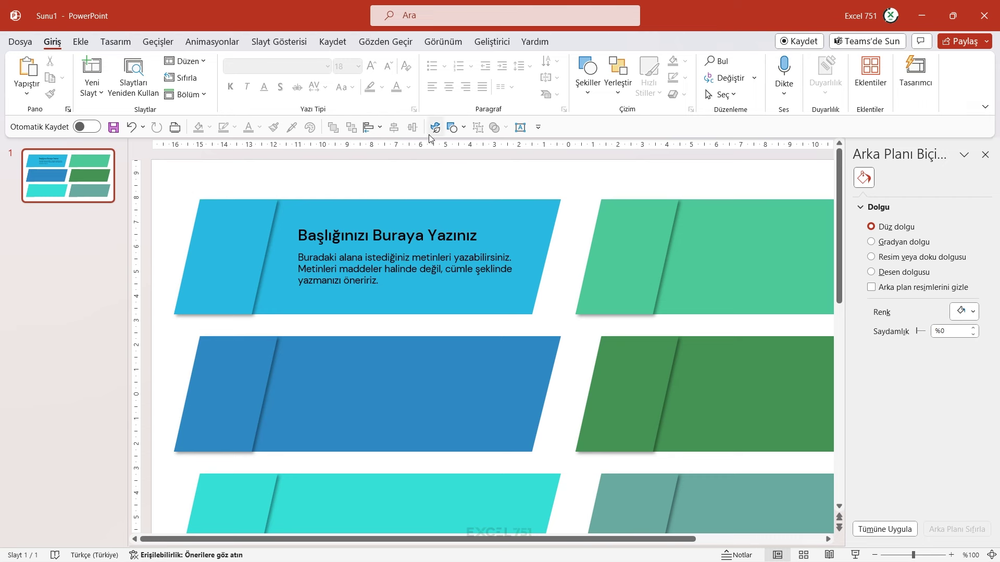
Step: Colour the heading and paragraph light turquoise, then drag a copy onto the dark-blue panel
left_click(464, 128)
left_click(411, 197)
left_click(396, 221)
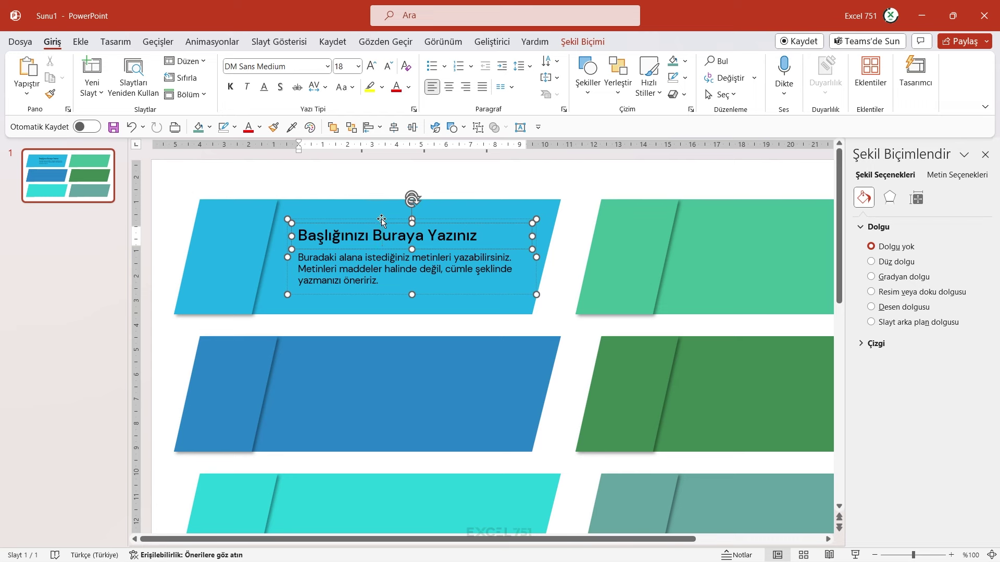
left_click(259, 127)
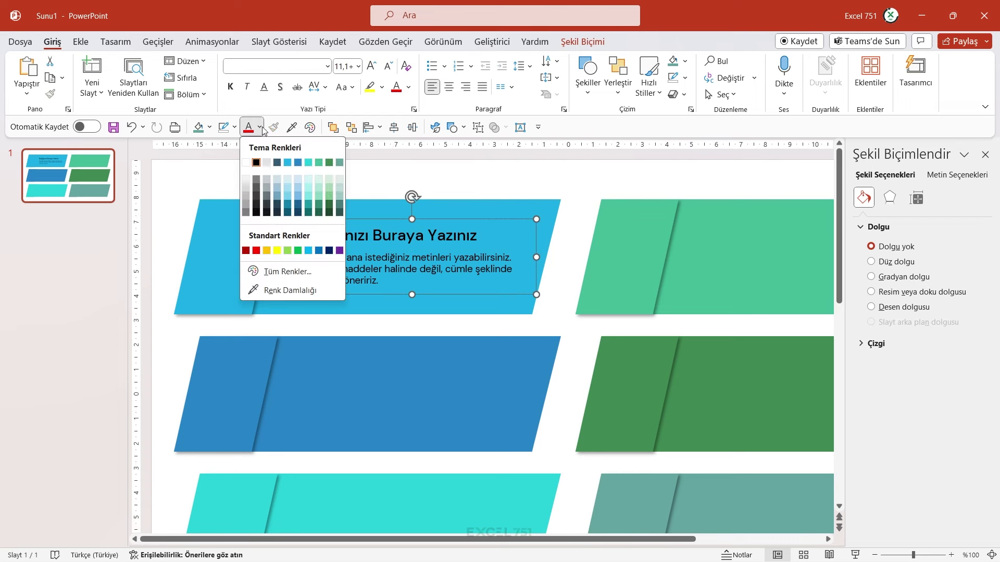
left_click(289, 179)
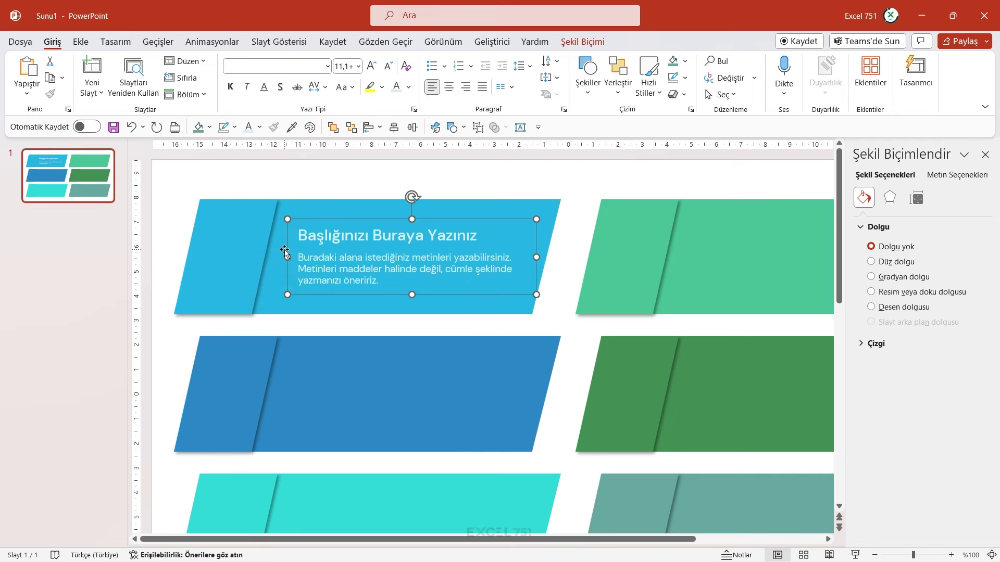
scroll(284, 253, "down", 2)
left_click_drag(350, 279, 352, 382)
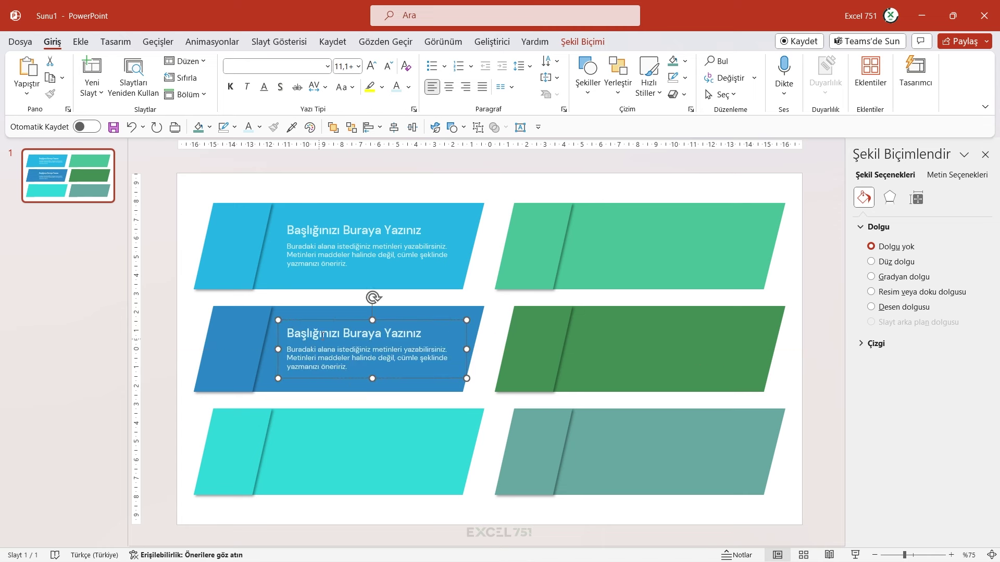
Step: Give the copied text a light colour, then copy it onto the bottom teal panel in that colour
left_click(259, 127)
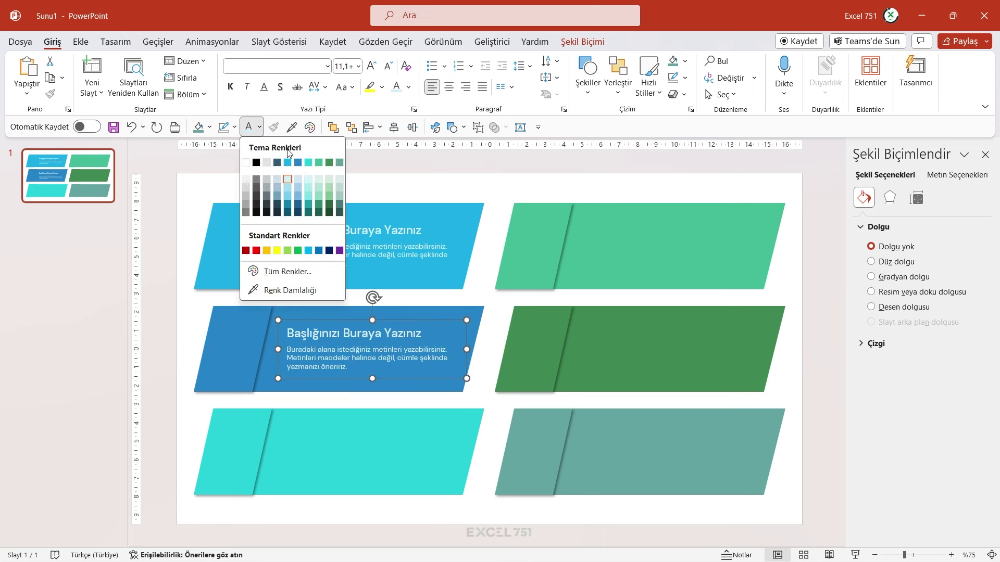
left_click(302, 180)
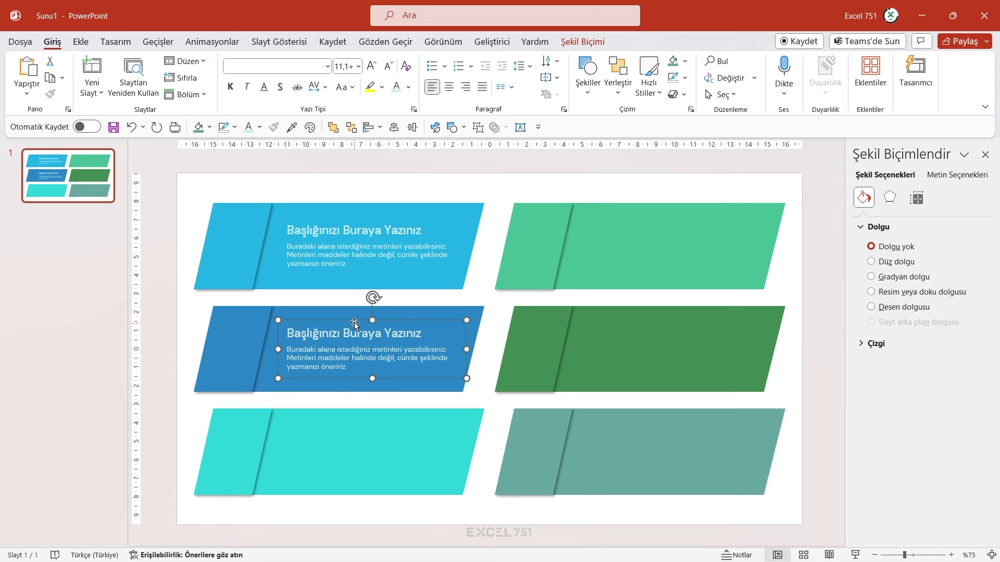
left_click_drag(354, 320, 354, 424)
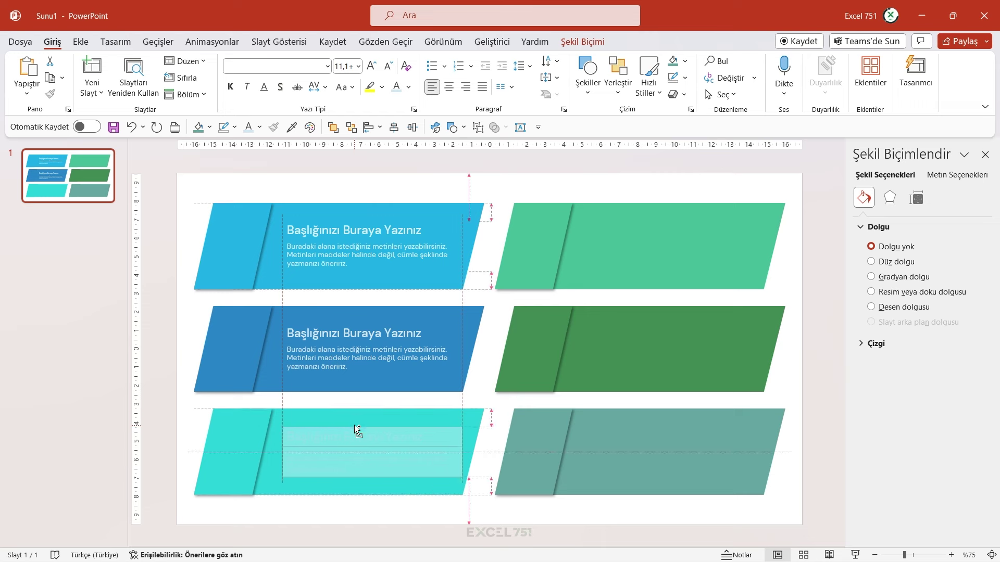
left_click(258, 127)
left_click(307, 180)
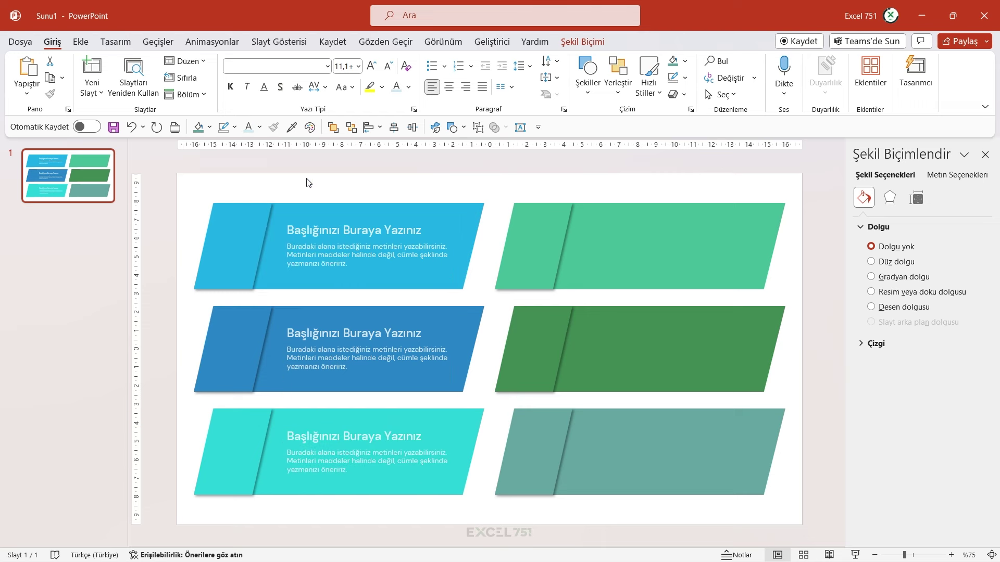
Step: Copy the three text boxes onto the green panels and check each copy's font colour
left_click(351, 360, "shift")
left_click(348, 246, "shift")
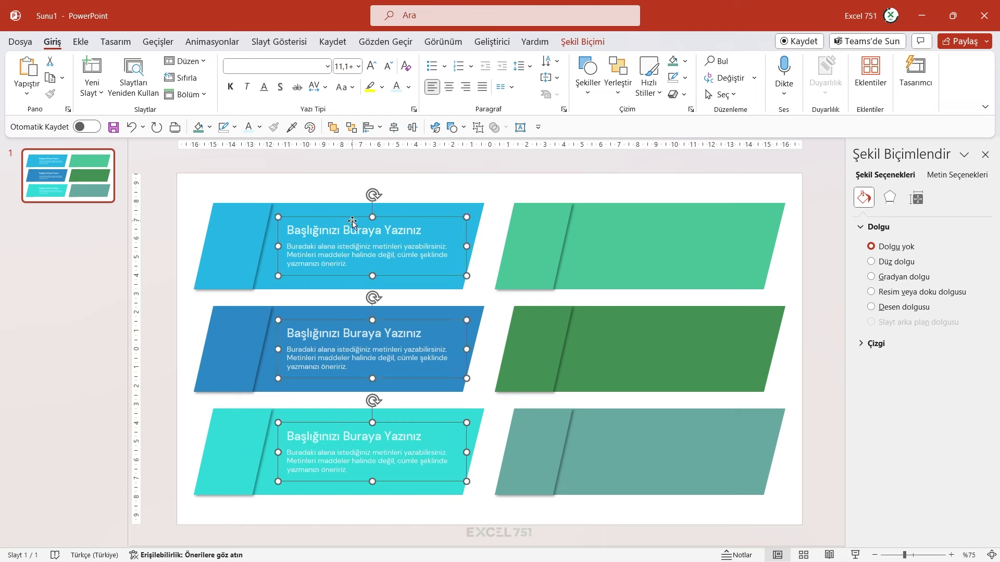
left_click_drag(353, 223, 648, 222)
left_click(646, 222)
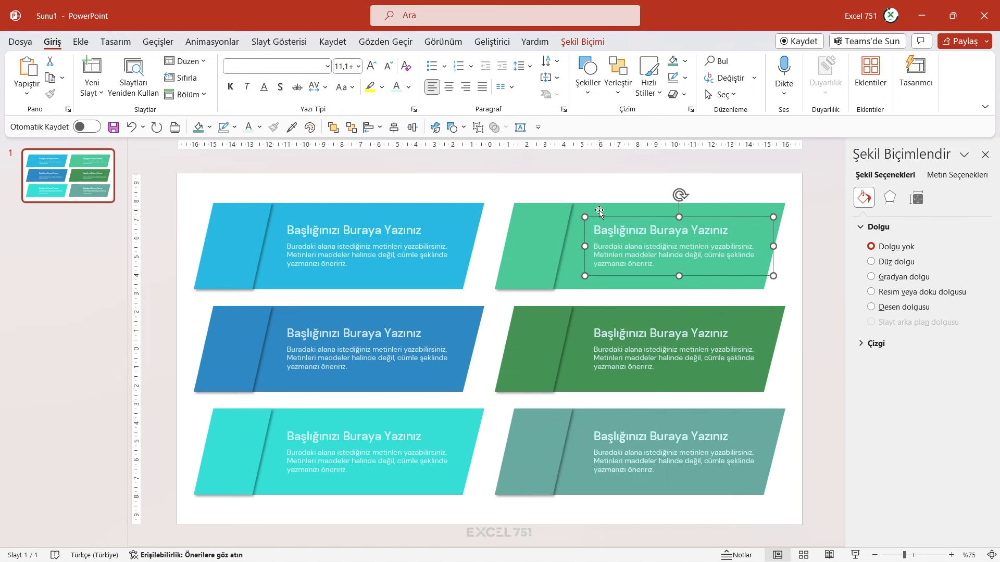
left_click(259, 127)
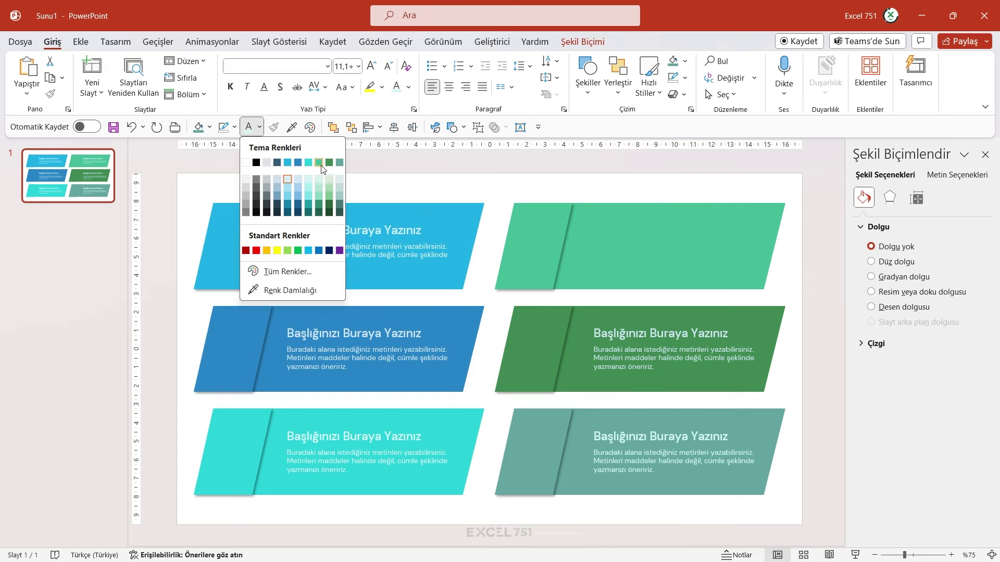
key("Escape")
left_click(620, 323)
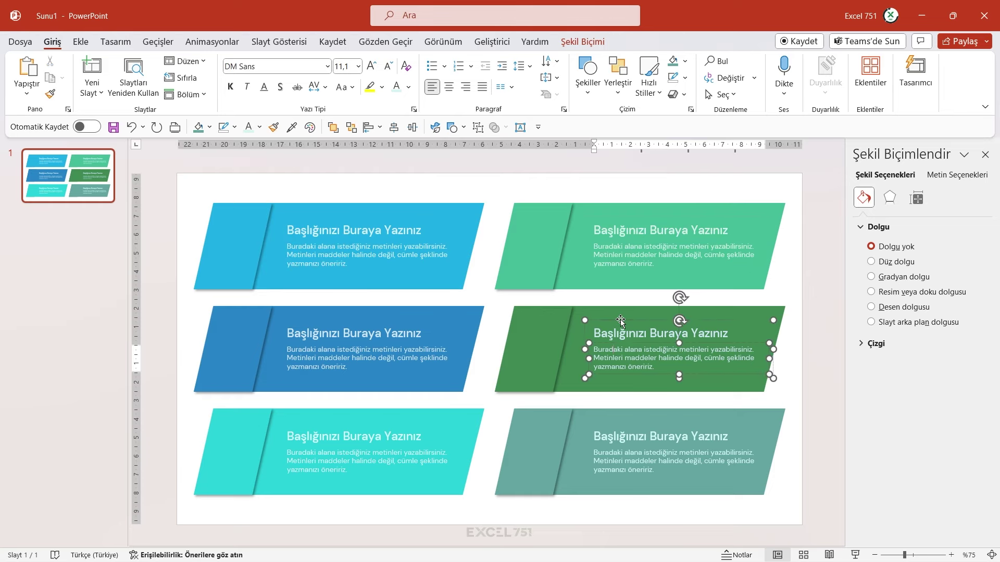
left_click(260, 127)
key("Escape")
left_click(618, 428)
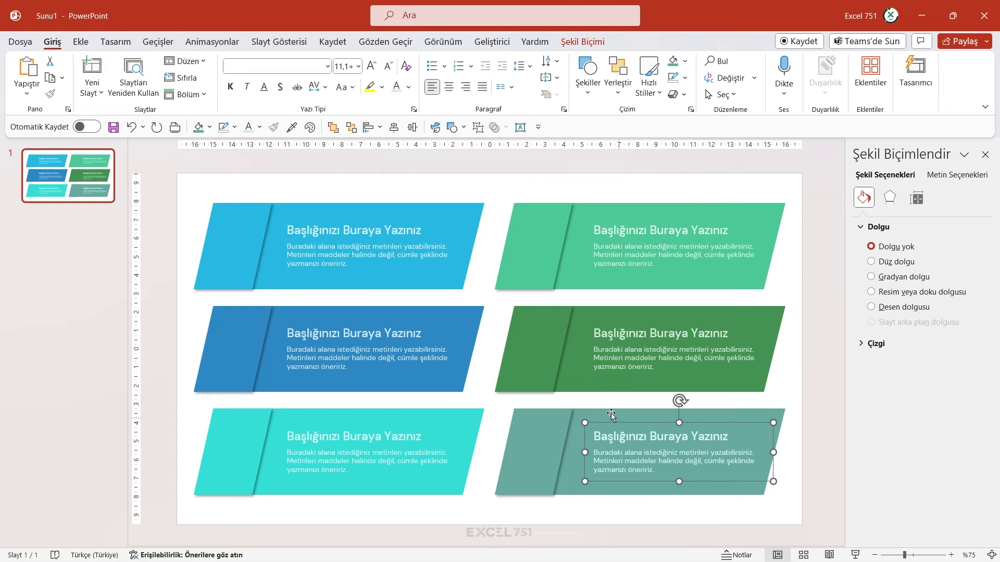
left_click(259, 127)
key("Escape")
left_click(173, 363)
Step: Enlarge the number 1 in the top-left panel's left section to 54 pt
left_click(229, 254)
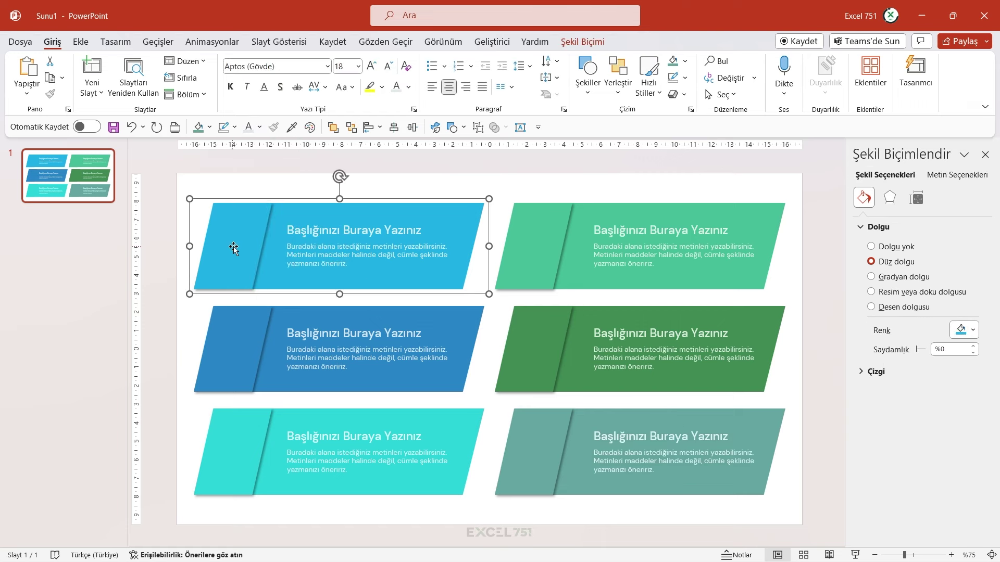
left_click(235, 246)
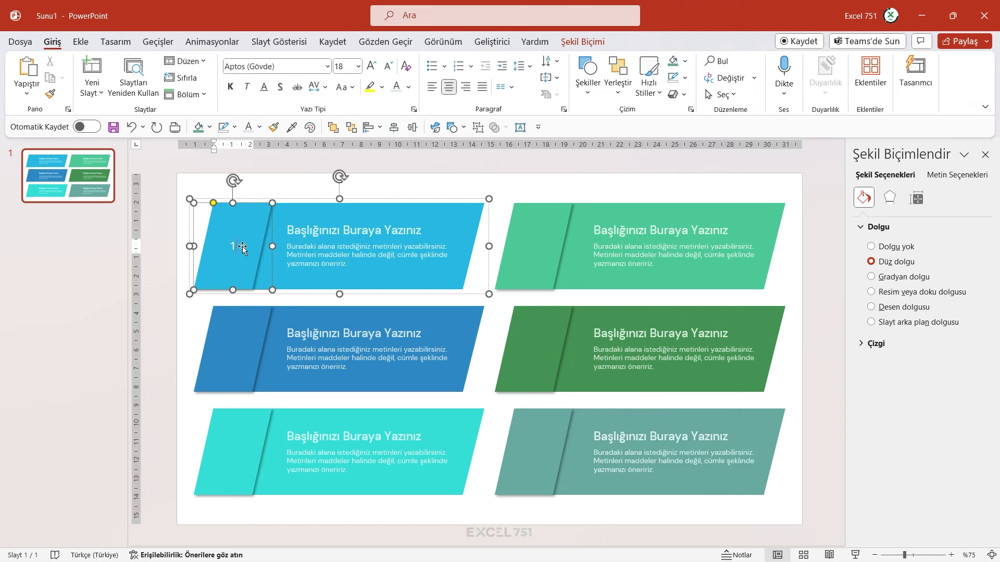
double_click(243, 248)
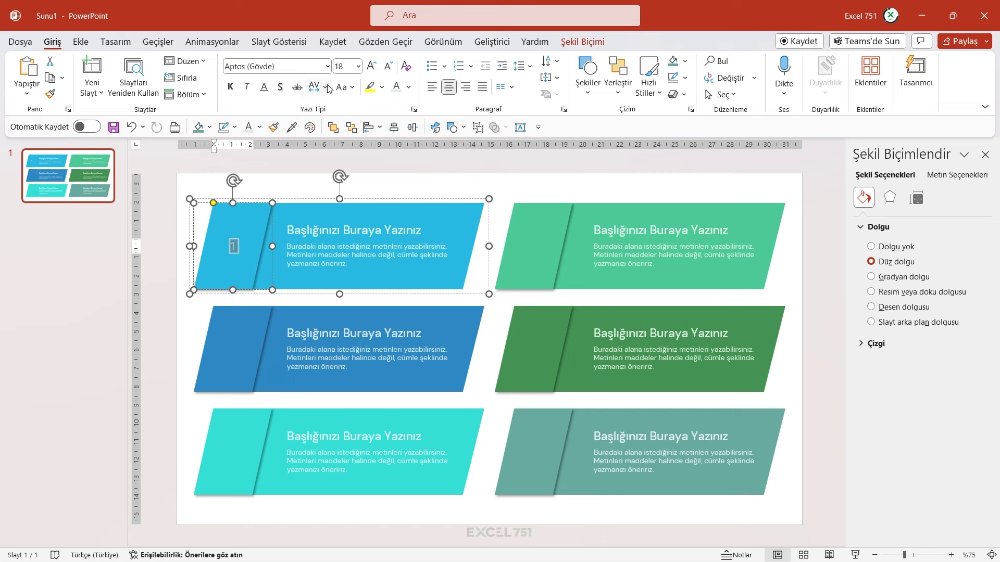
left_click(371, 66)
left_click(371, 65)
left_click(371, 65)
left_click(370, 65)
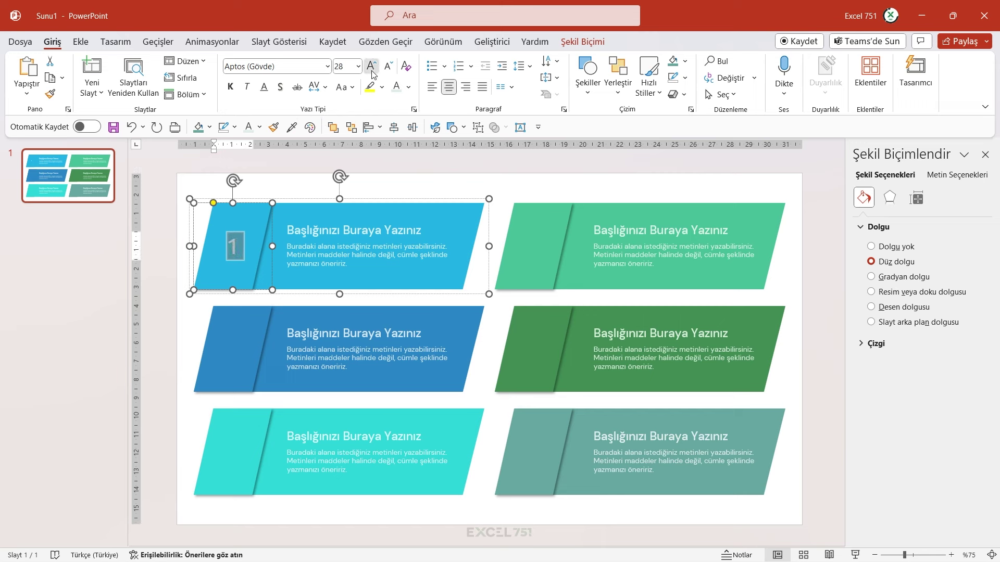
left_click(371, 66)
left_click(371, 65)
left_click(370, 65)
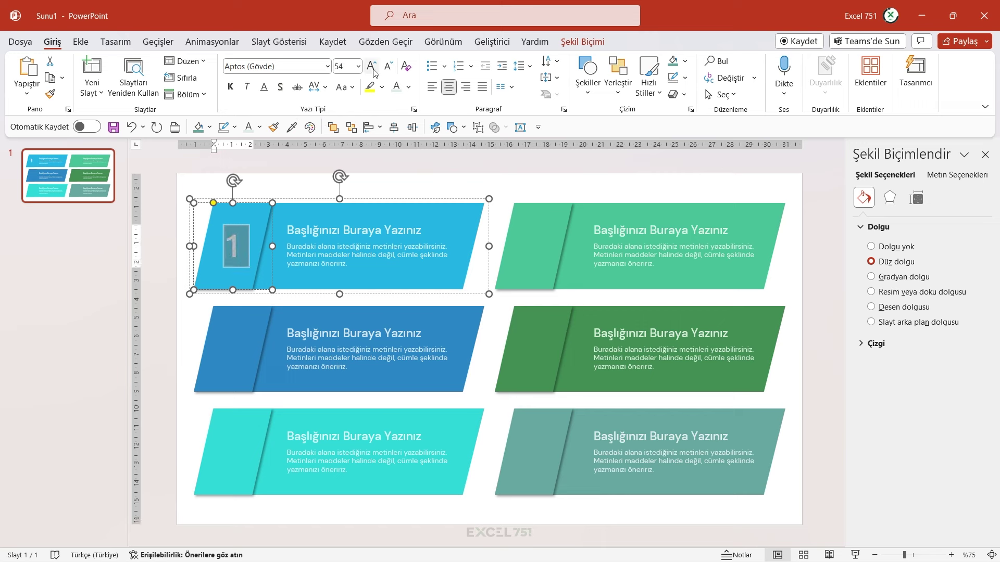
left_click(193, 348)
Step: Type 2 and 3 into the next two panels' left sections and set both to 54 pt
left_click(239, 346)
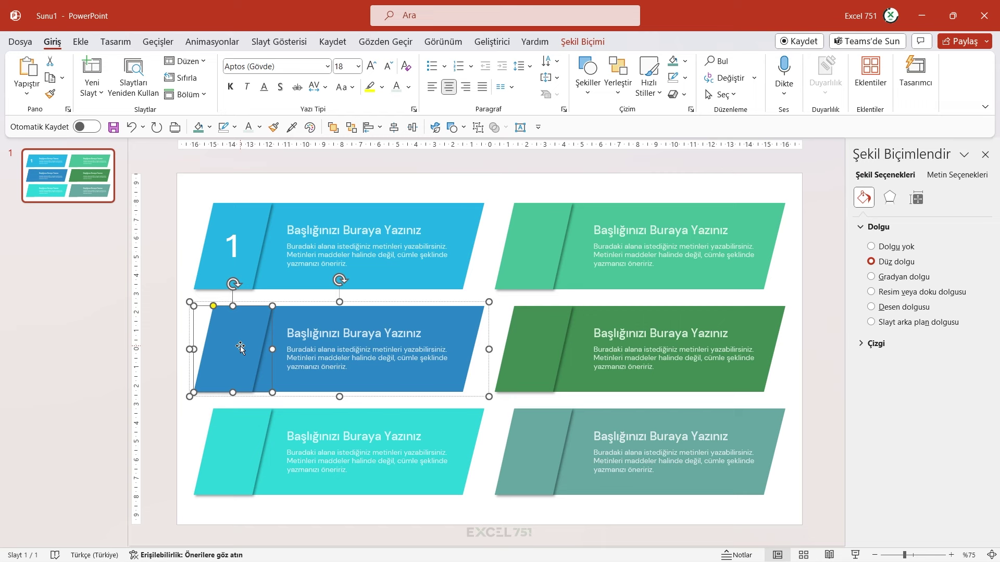
type("2")
double_click(233, 348)
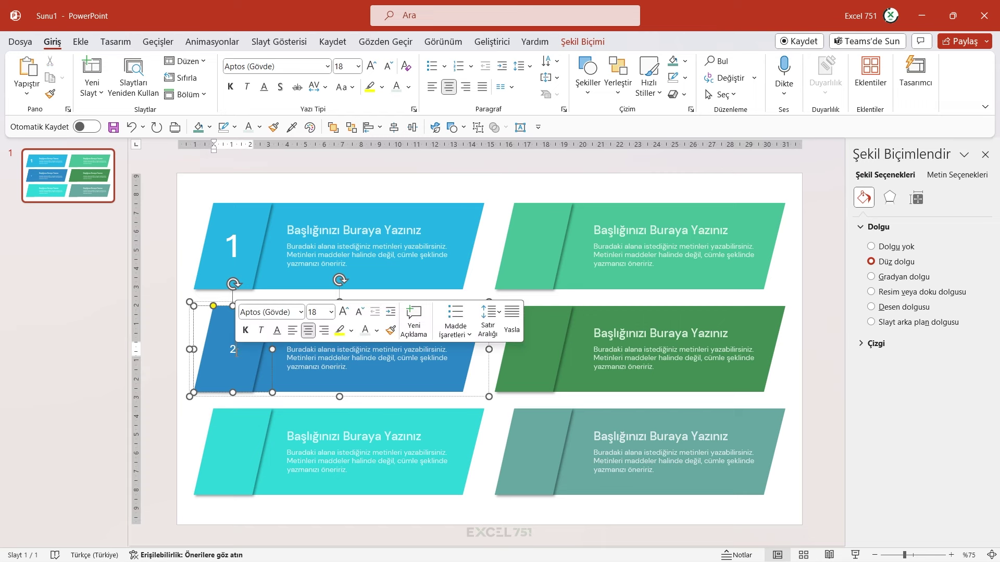
left_click(346, 67)
type("54")
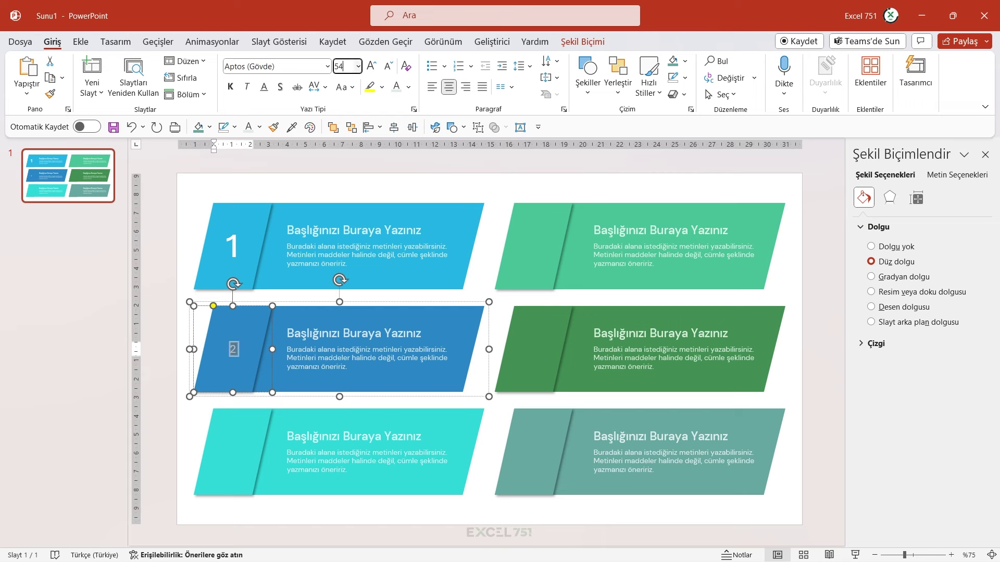
key("Return")
left_click(239, 454)
type("3")
double_click(234, 452)
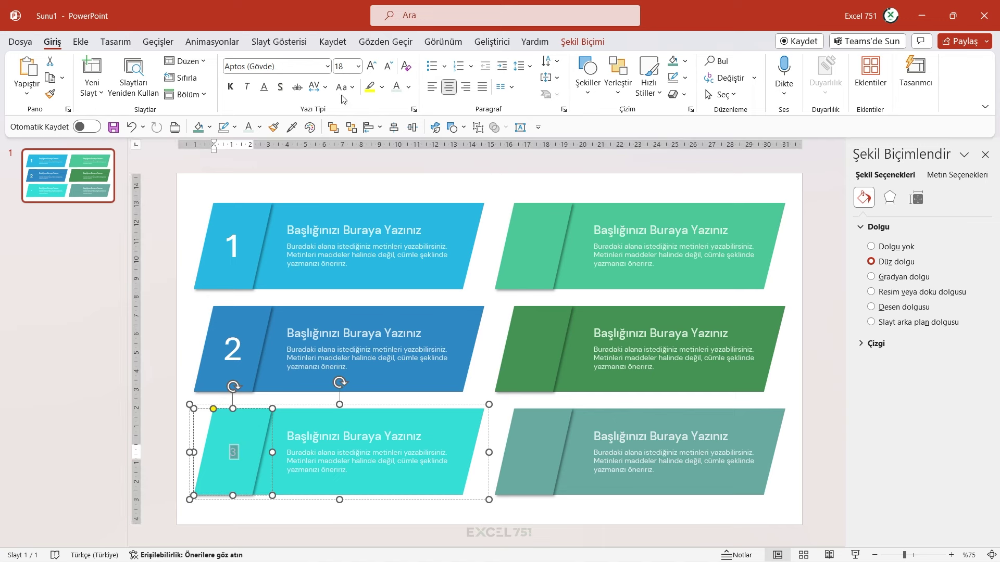
left_click(348, 67)
key("Return")
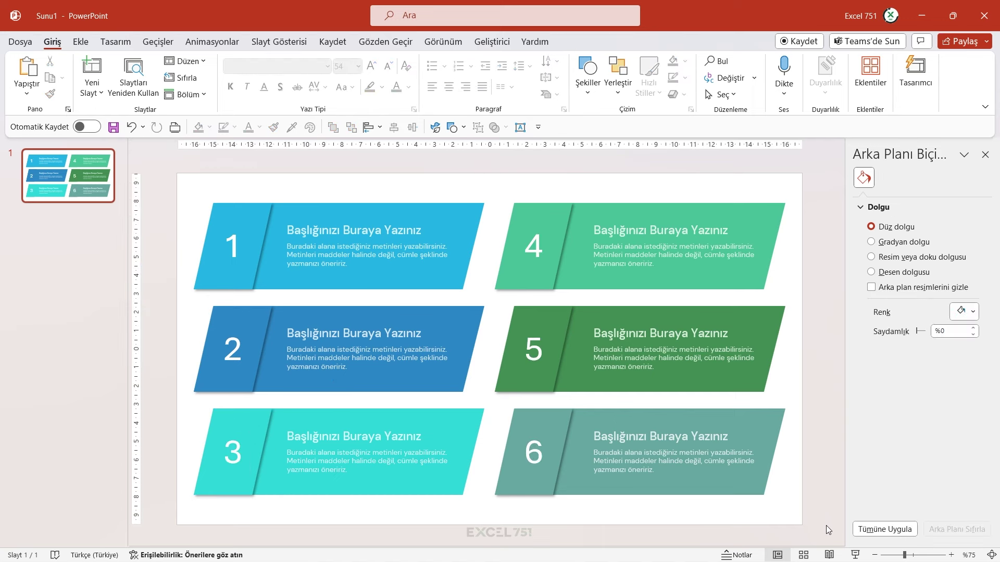
Step: Select and deselect all shapes on slide 1, then bring up the slide list's context menu
left_click_drag(826, 529, 184, 187)
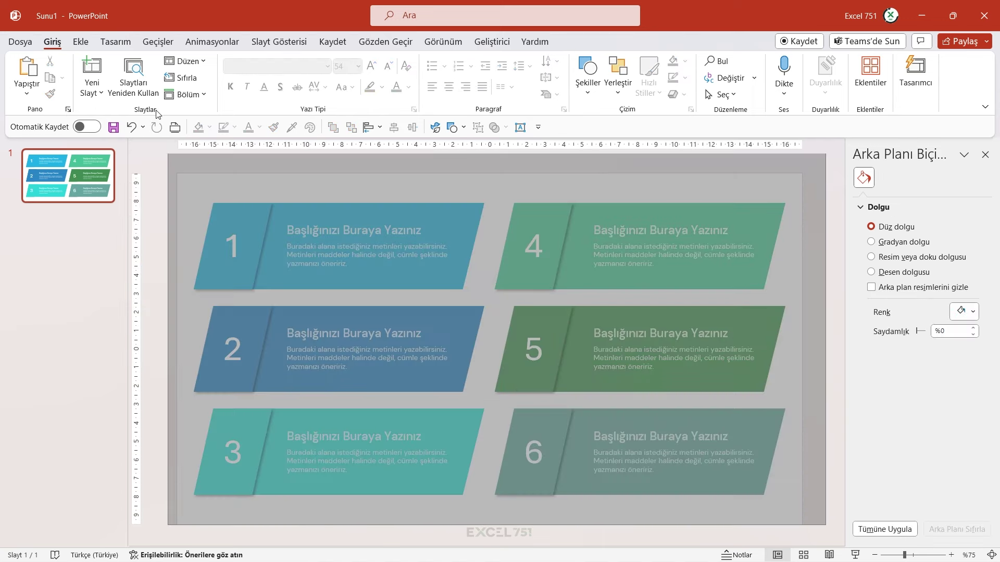
left_click(183, 186)
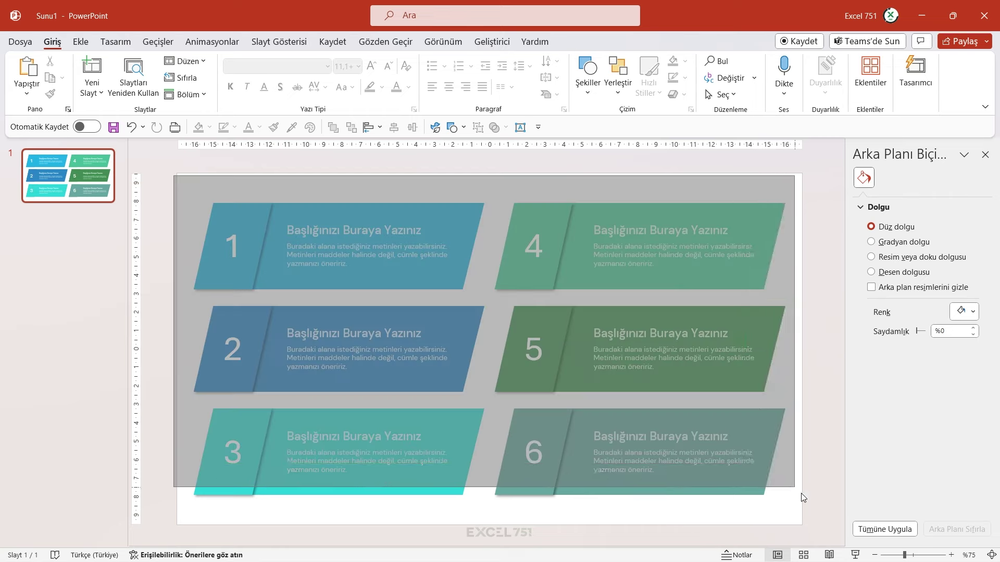
left_click_drag(187, 188, 828, 541)
left_click(828, 542)
key("ctrl+a")
left_click(177, 186)
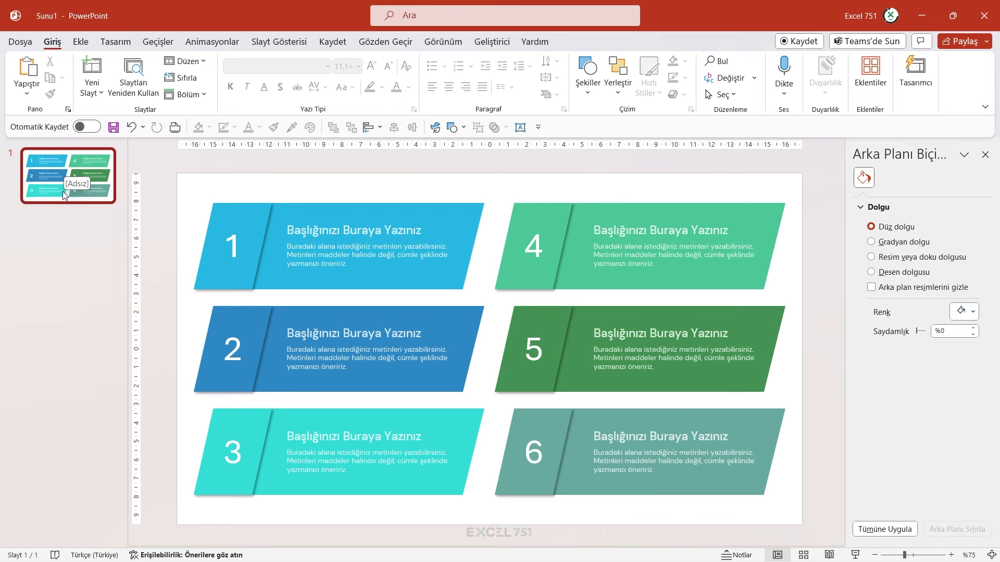
right_click(63, 217)
Step: Add slide 2 with the İki İçerik layout and bullets Madde 1, Madde 2, Madde 3
left_click(97, 271)
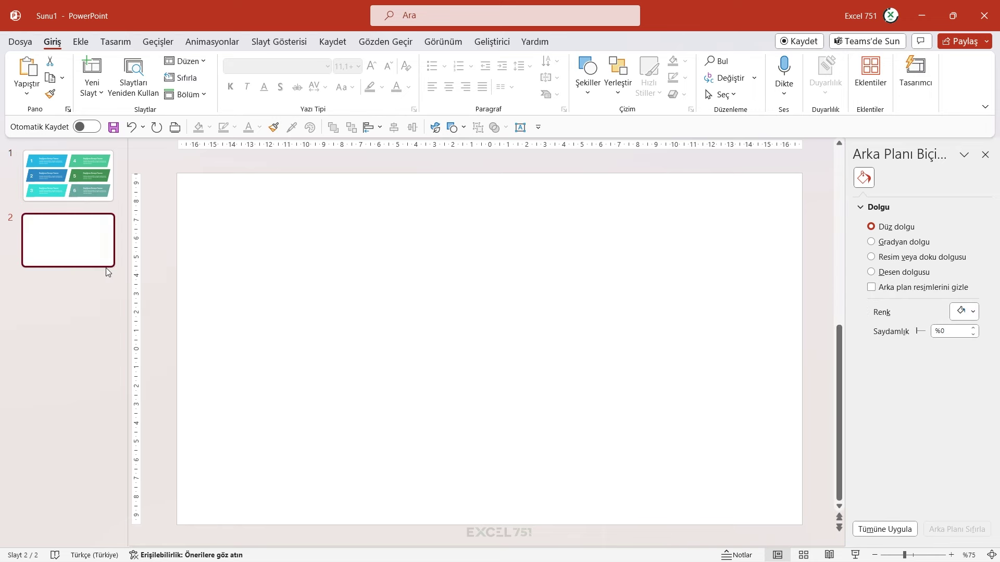
left_click(185, 61)
left_click(208, 176)
left_click(275, 281)
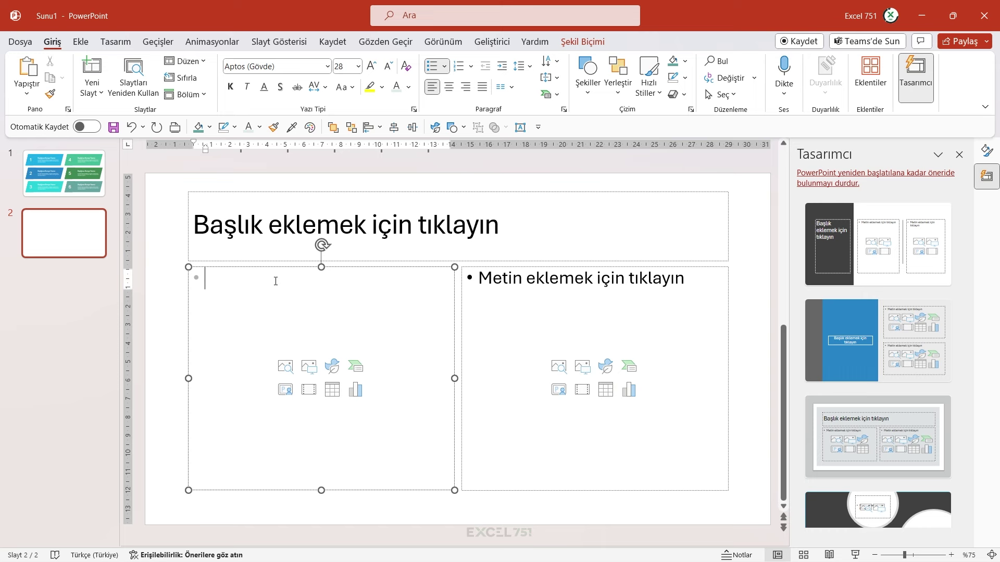
type("Madde 1")
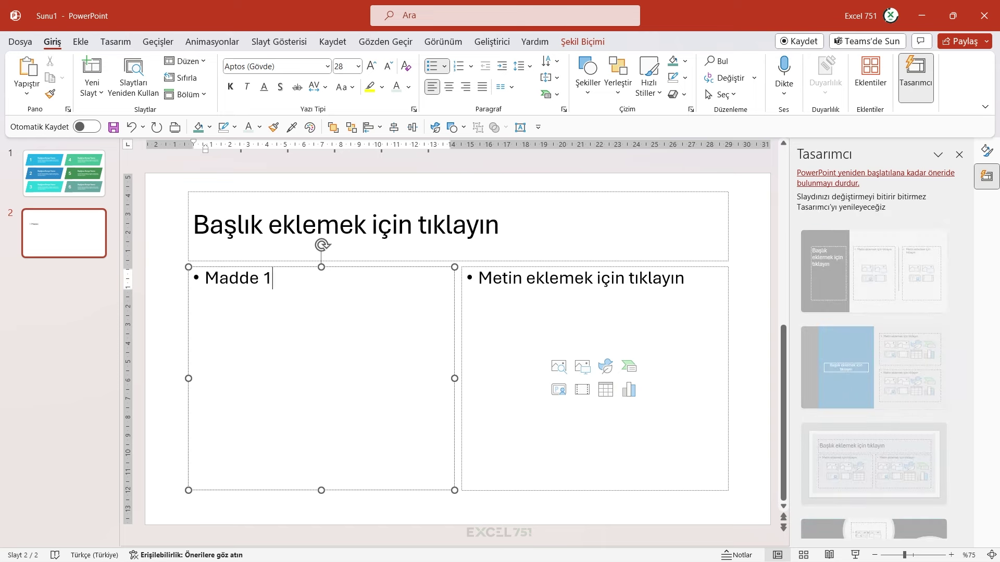
key("Return")
type("Madde 2")
key("Return")
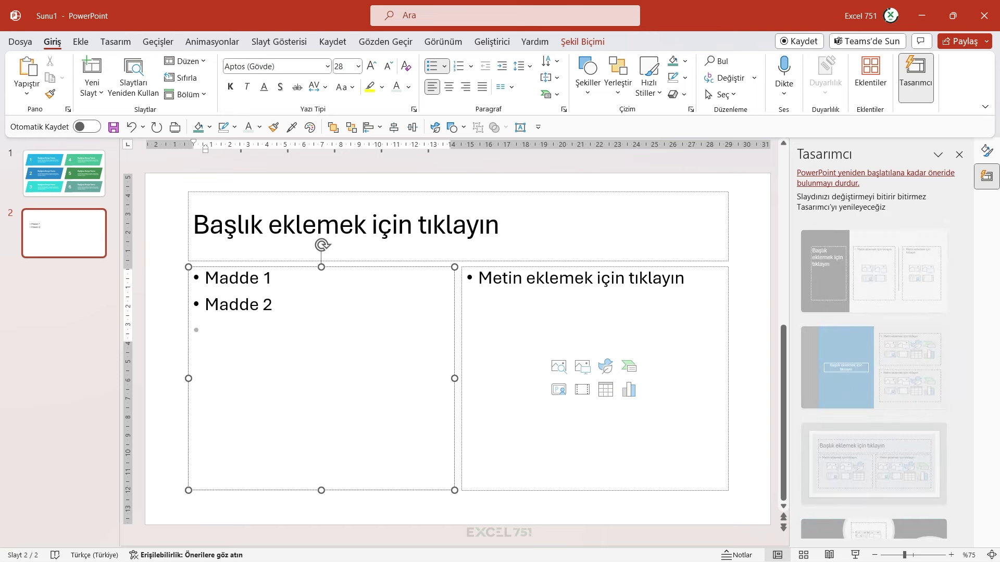
type("Madde 3")
key("Return")
Step: Title slide 2 'BURAYA BAŞLIK GELECEK', preview it as a slide show, then return to slide 1
left_click(225, 225)
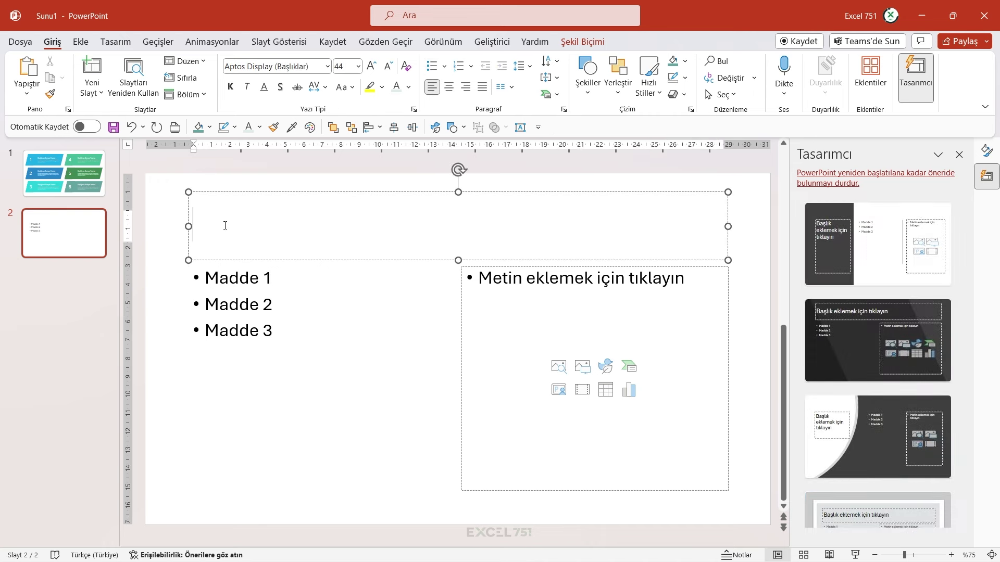
type("BURAYA BA")
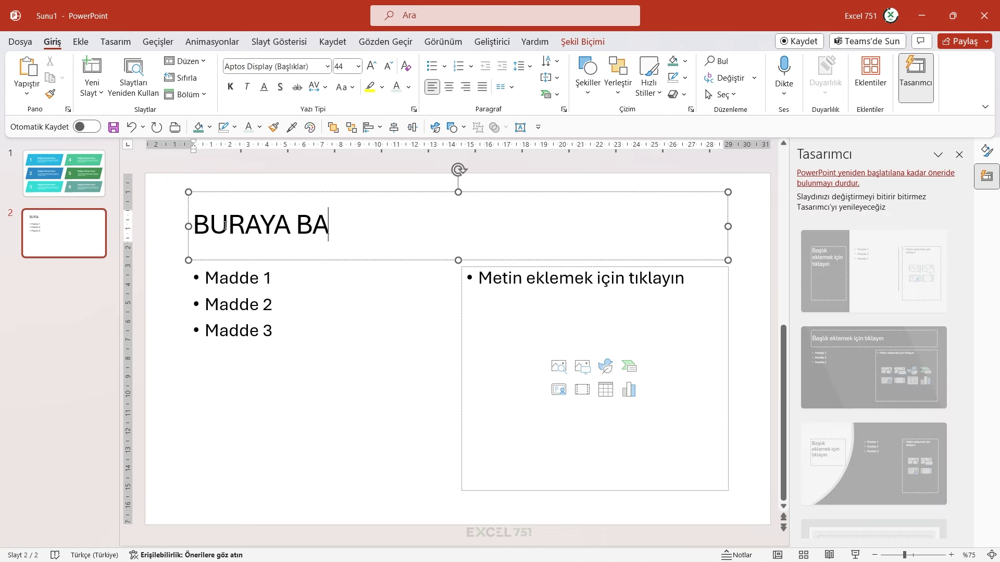
type("ŞLIK GELECEK")
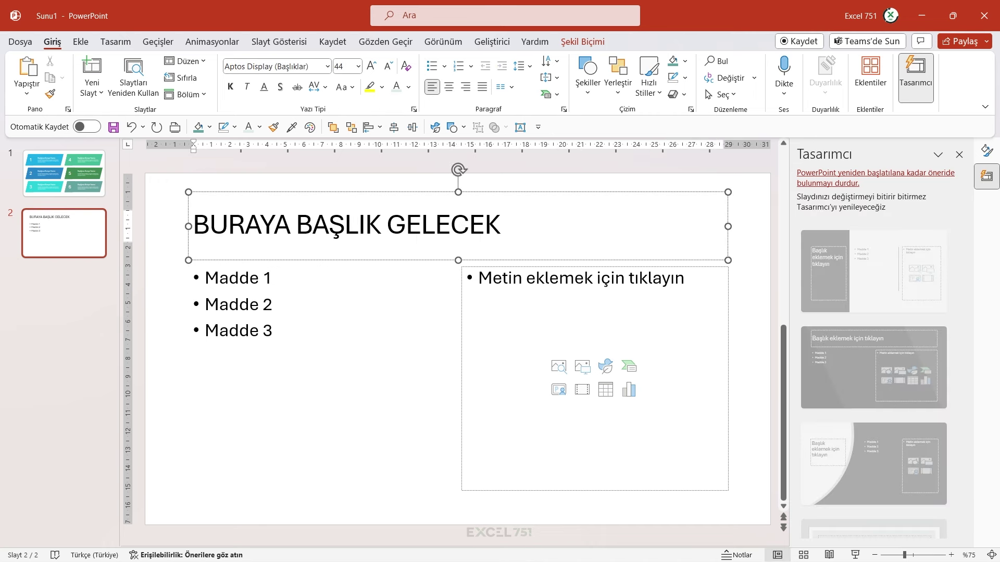
left_click(222, 441)
key("shift+F5")
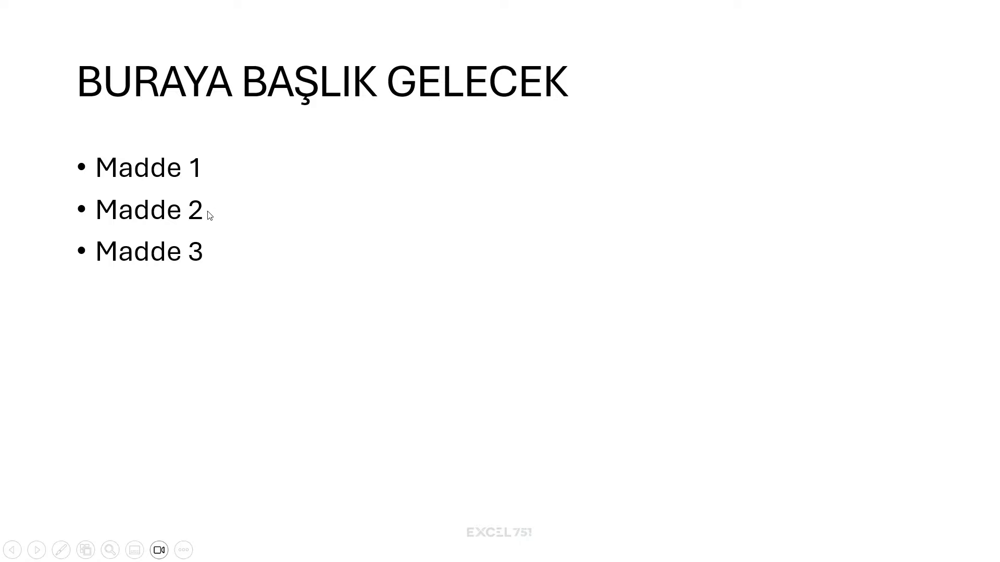
key("Escape")
left_click(76, 182)
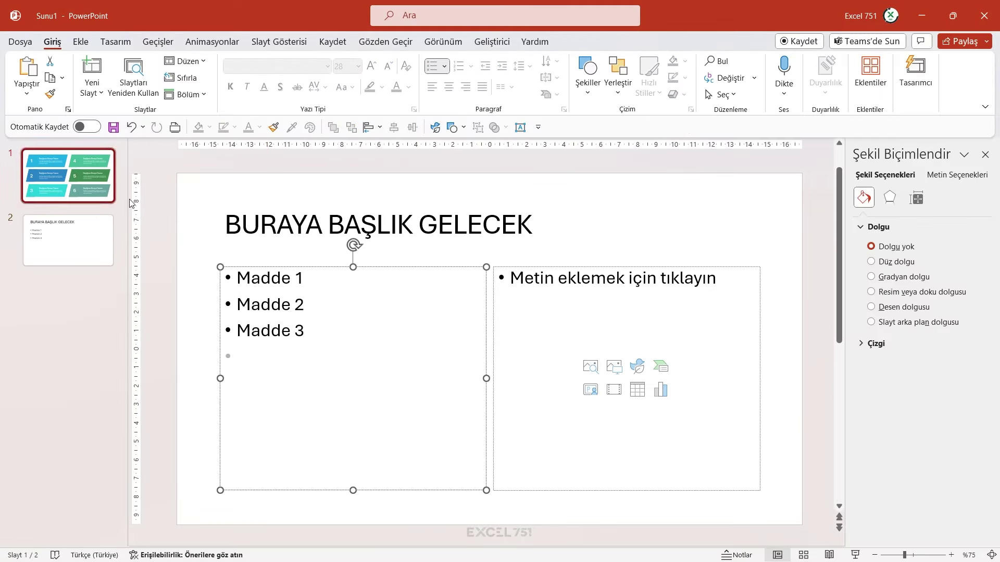
left_click_drag(175, 181, 825, 524)
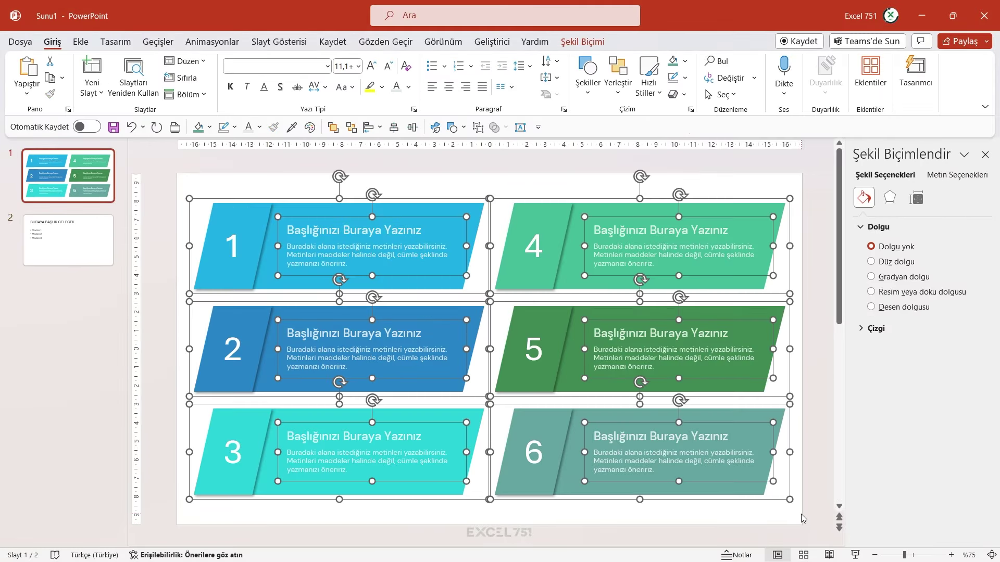
Step: Delete the bulleted slide 2 and insert an empty new slide after the panel slide
left_click(808, 514)
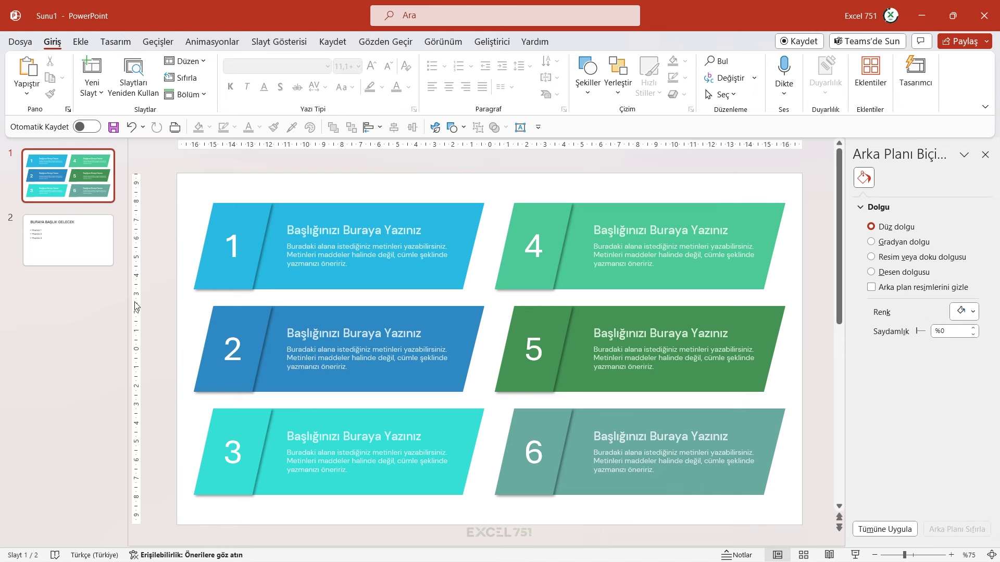
left_click(99, 257)
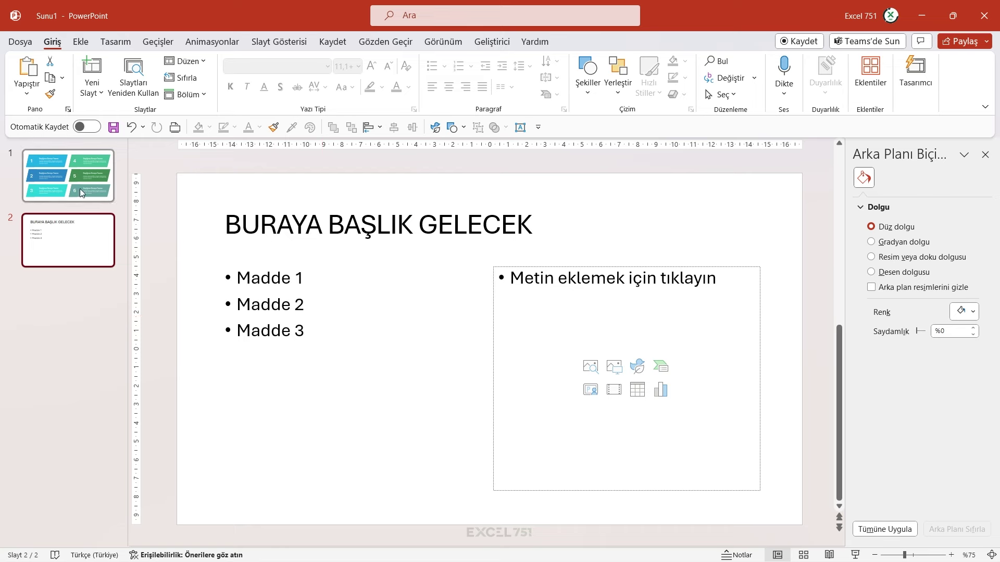
key("Delete")
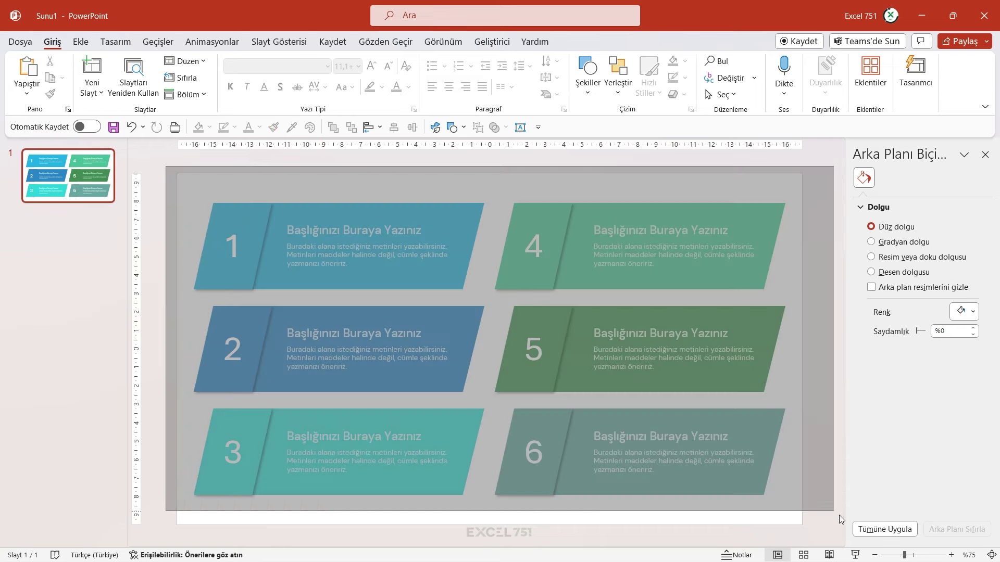
left_click_drag(169, 174, 833, 537)
right_click(87, 223)
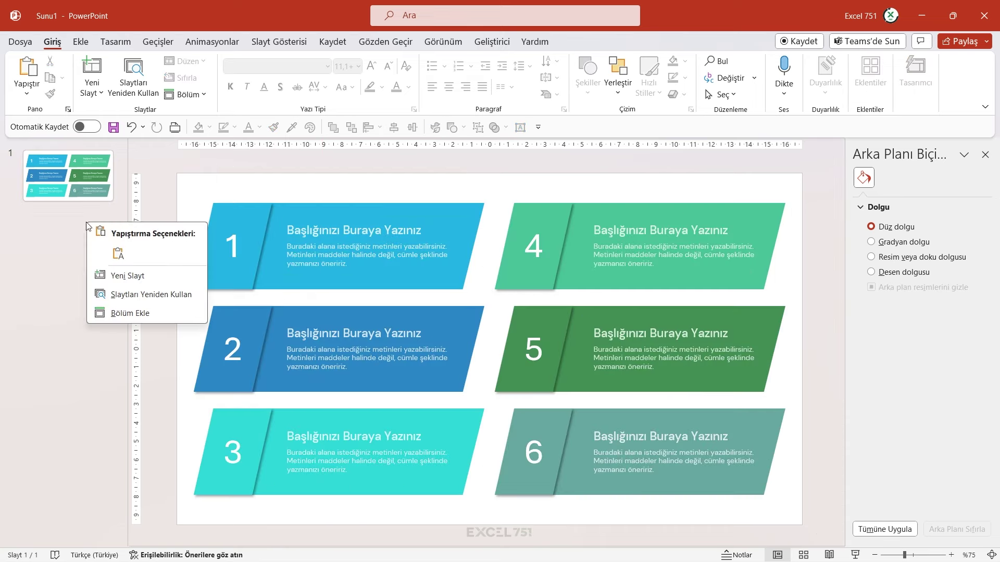
left_click(109, 278)
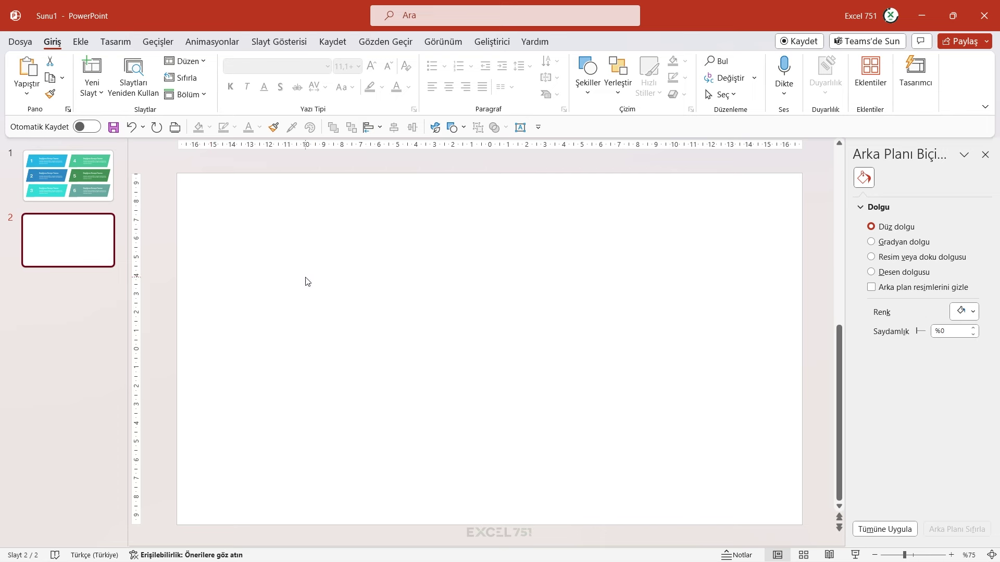
Step: Draw a blue chevron arrow on slide 2 and duplicate it into a row of six
left_click(81, 41)
left_click(328, 92)
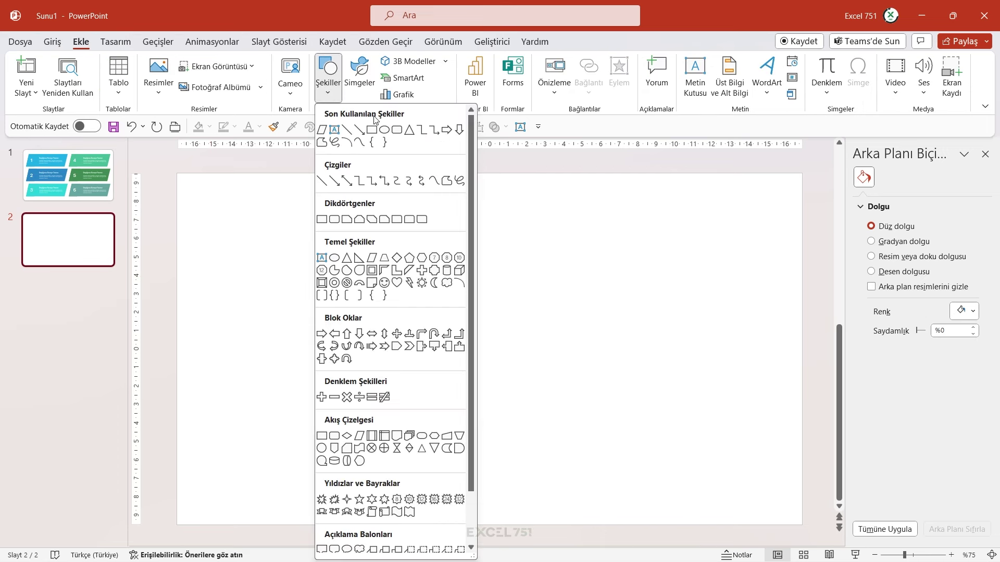
scroll(473, 172, "down", 2)
scroll(474, 169, "up", 2)
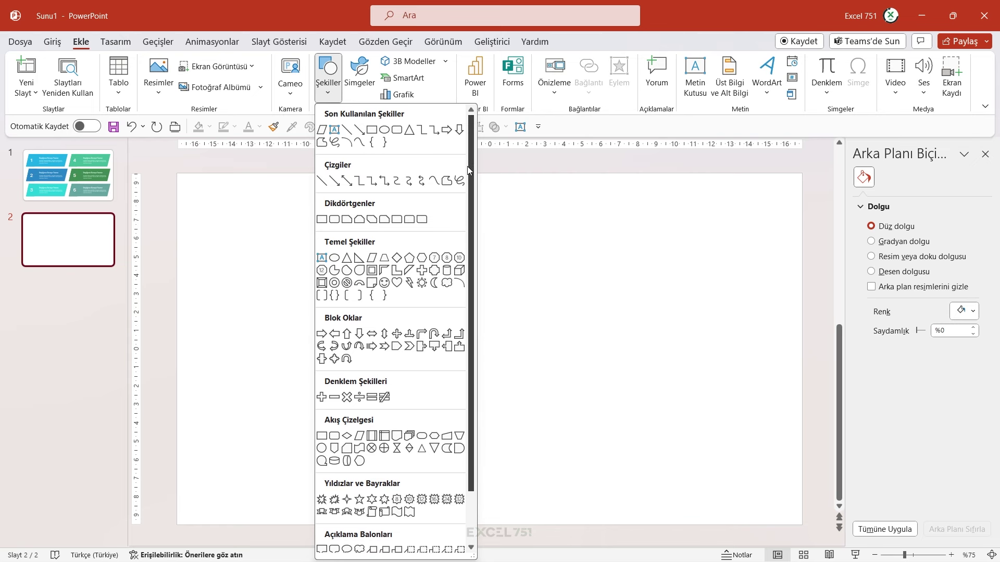
left_click(408, 347)
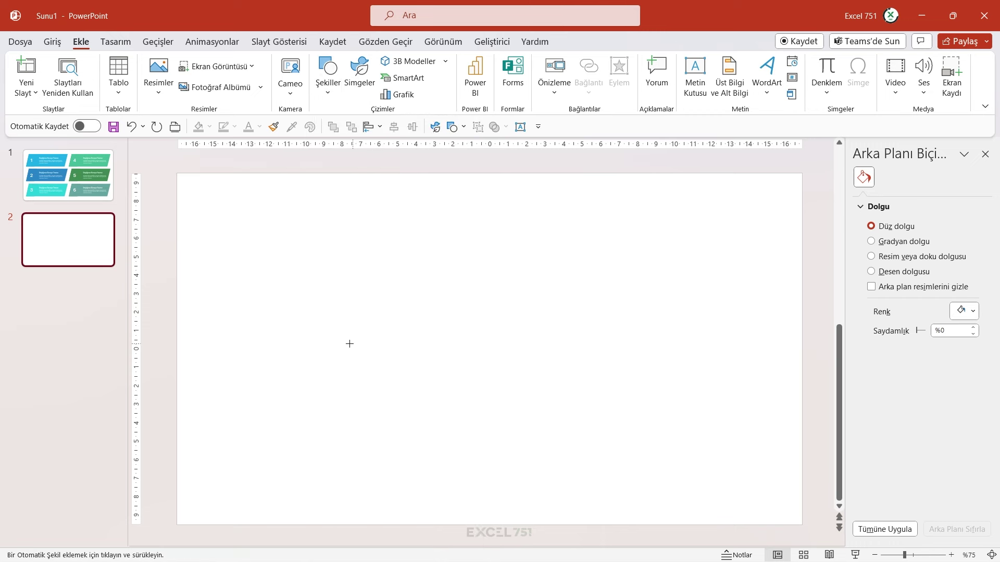
mouse_move(239, 294)
left_mouse_down()
mouse_move(348, 340)
mouse_move(336, 350)
left_mouse_up()
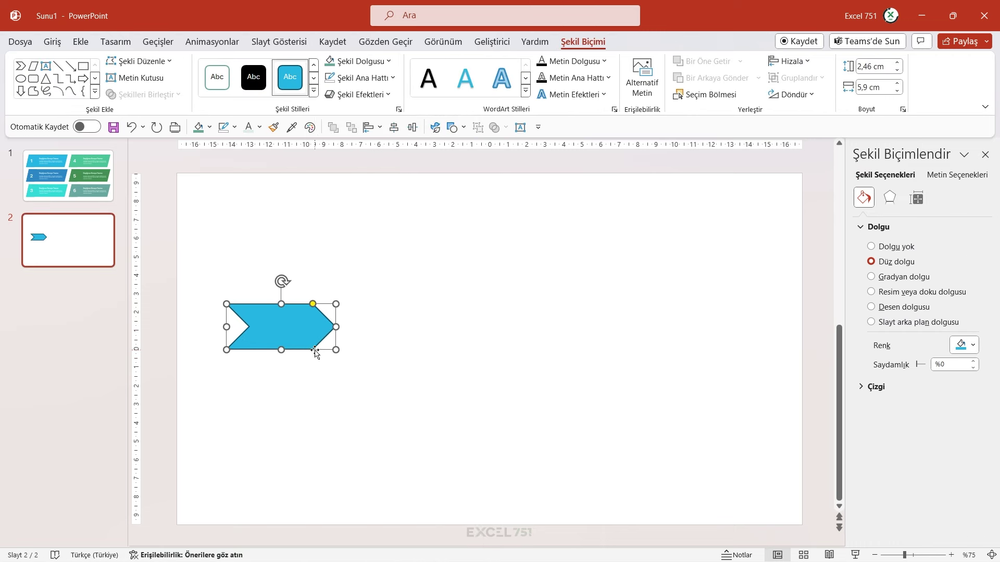
left_click_drag(303, 349, 401, 351)
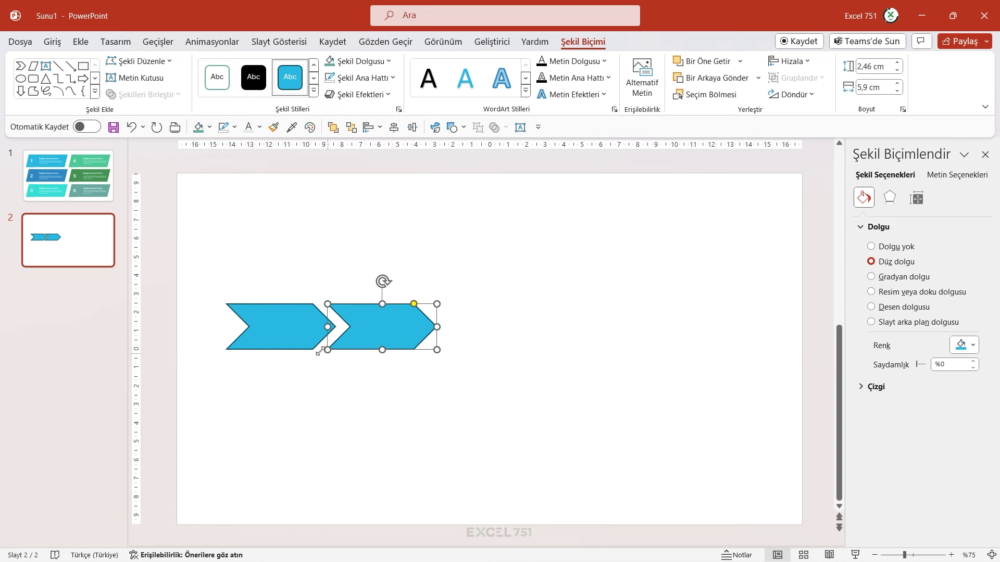
left_click(292, 330, "ctrl")
left_click_drag(292, 330, 677, 330)
Step: Group the six chevrons, then resize and position the row across the slide's middle
left_click_drag(153, 406, 947, 241)
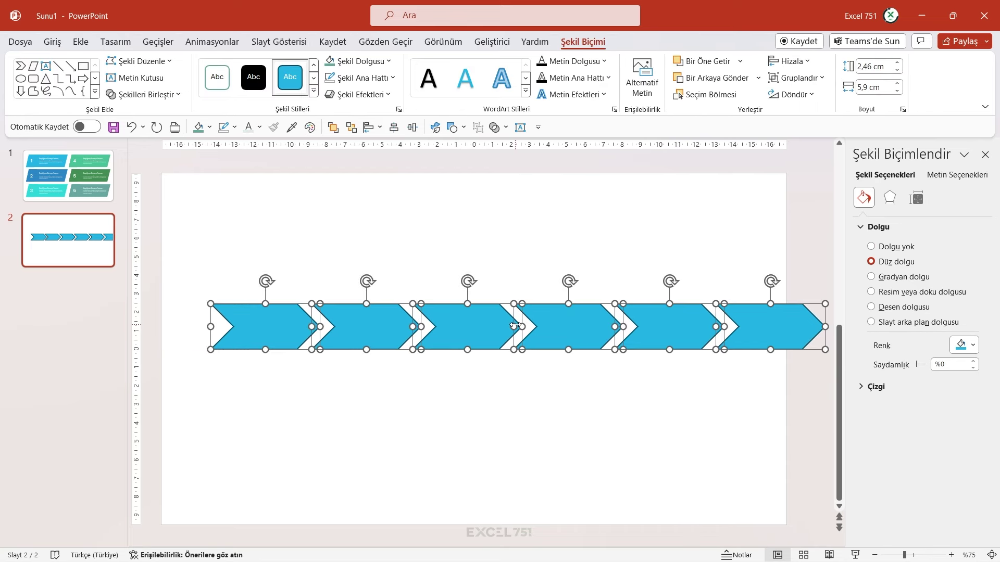
key("ctrl+g")
mouse_move(768, 344)
left_mouse_down()
mouse_move(722, 344)
mouse_move(735, 343)
left_mouse_up()
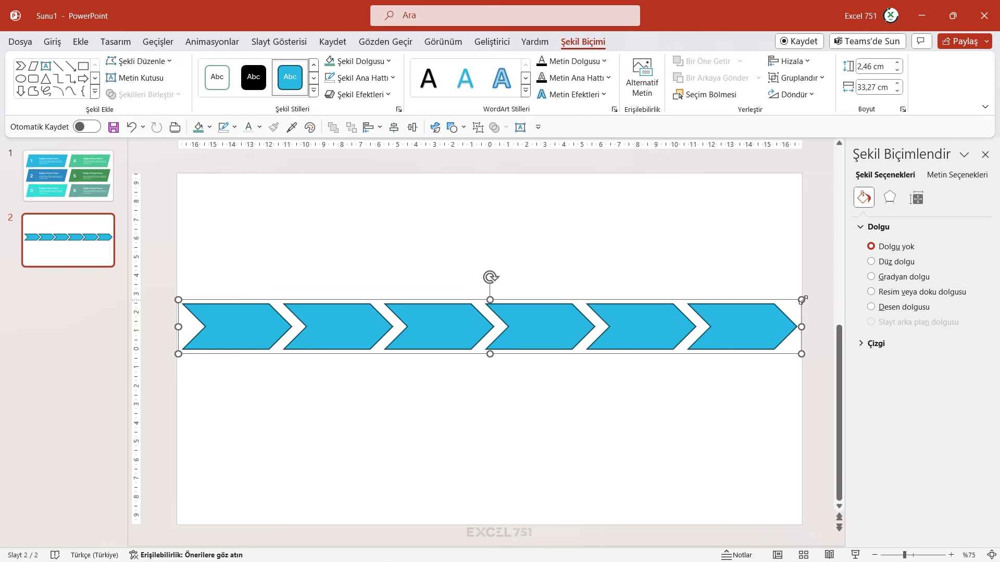
left_click_drag(801, 299, 695, 298)
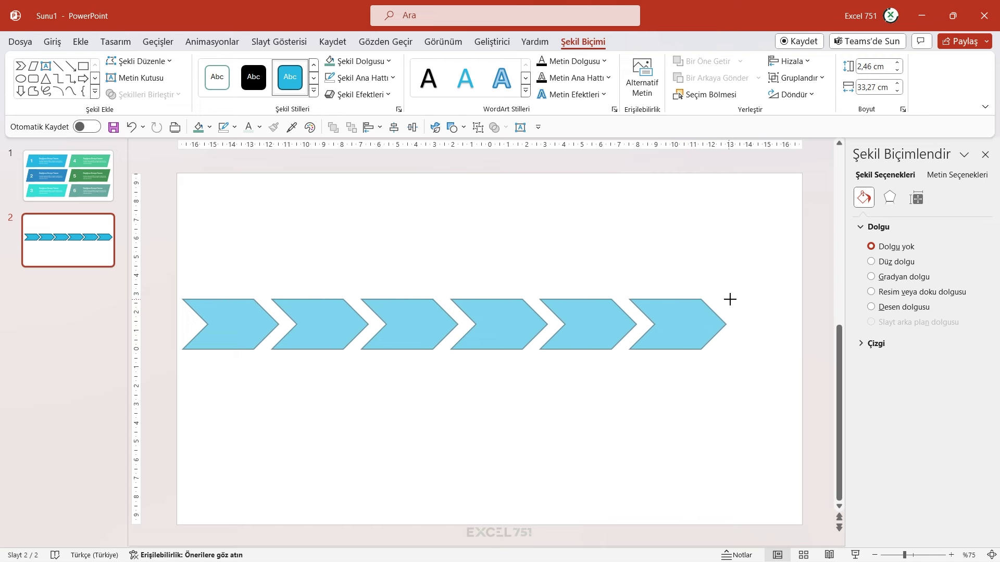
left_click_drag(695, 299, 760, 312)
mouse_move(731, 354)
left_mouse_down()
mouse_move(765, 354)
mouse_move(751, 354)
left_mouse_up()
mouse_move(490, 350)
left_mouse_down()
mouse_move(490, 366)
mouse_move(489, 354)
mouse_move(527, 374)
left_mouse_up()
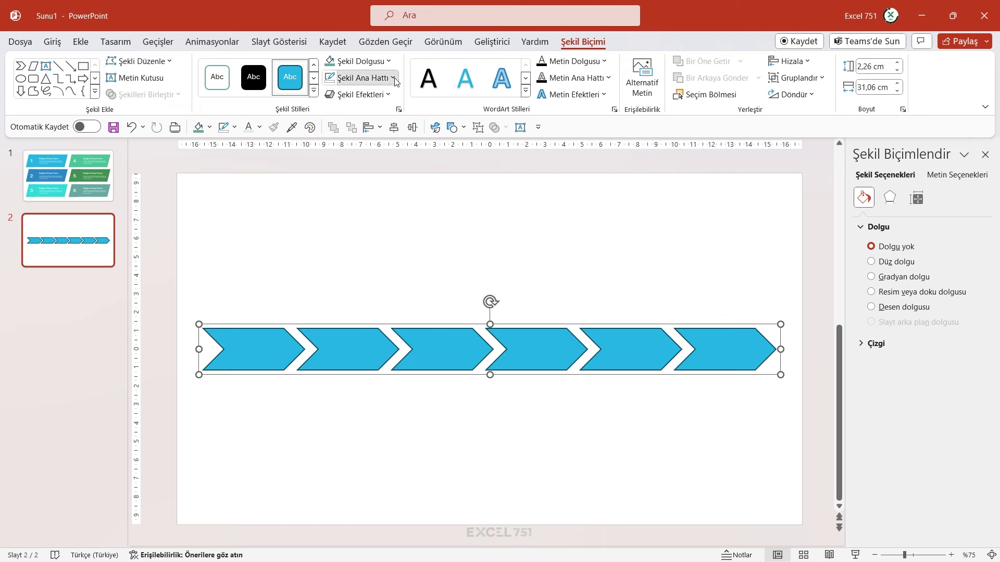
Step: Remove the chevrons' outline and ungroup the six chevrons
left_click(360, 78)
left_click(365, 222)
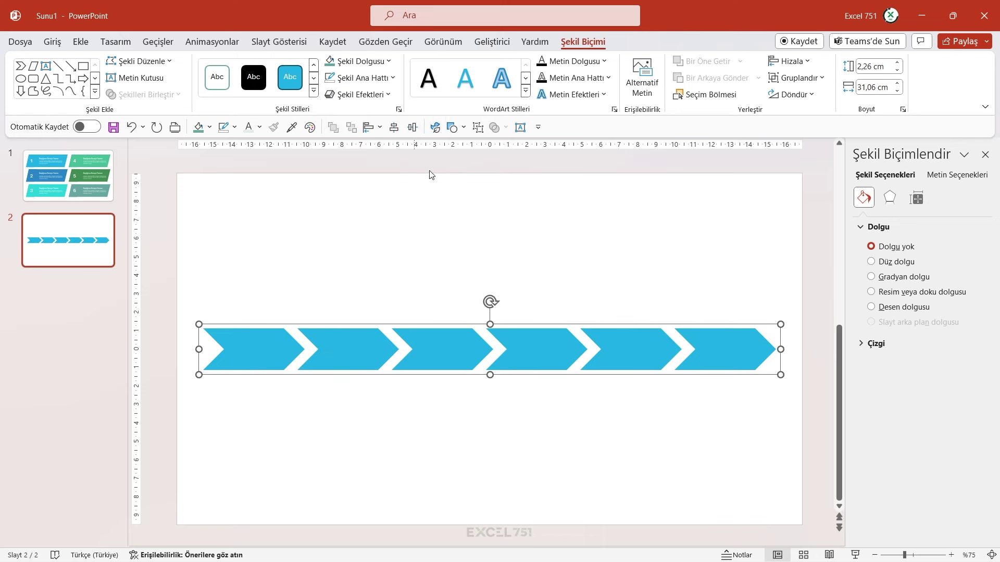
right_click(433, 326)
mouse_move(477, 141)
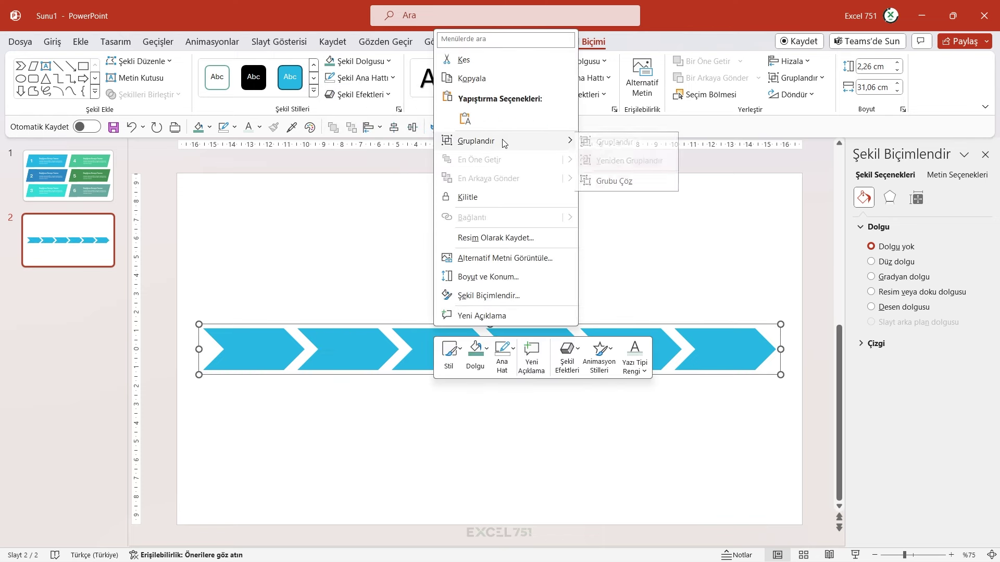
left_click(620, 185)
Step: Give the first three chevrons blue, dark blue and turquoise shape styles
left_click(256, 349)
right_click(255, 349)
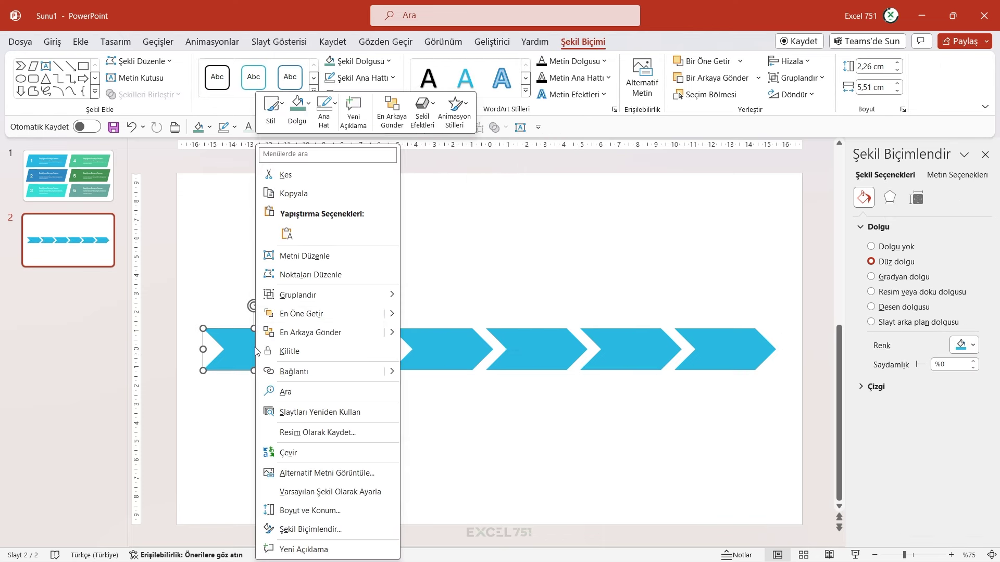
left_click(298, 107)
left_click(333, 157)
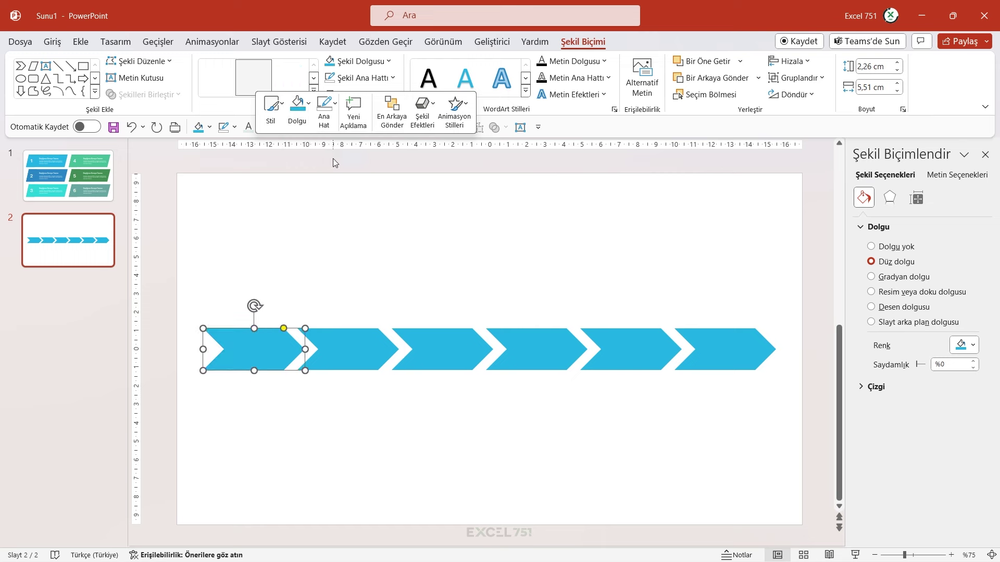
right_click(338, 349)
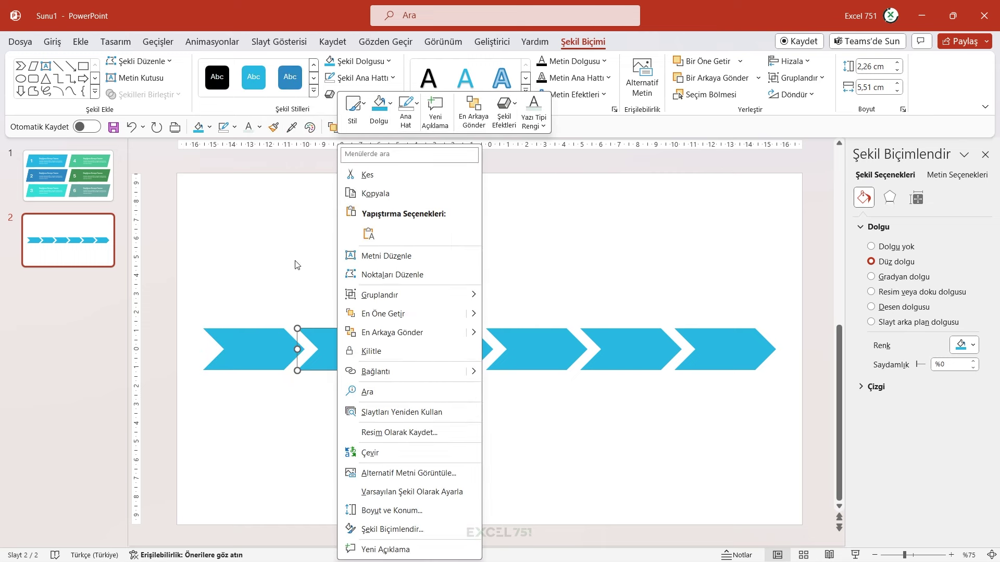
left_click(290, 78)
left_click(446, 346)
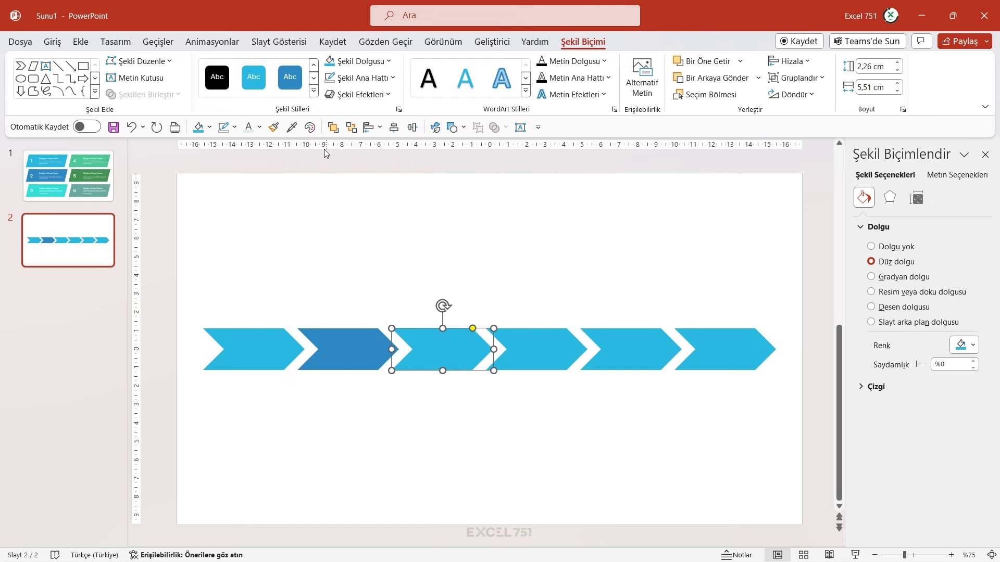
left_click(313, 79)
left_click(218, 85)
Step: Style the fourth, fifth and sixth chevrons green, dark green and grey-teal
left_click(534, 339)
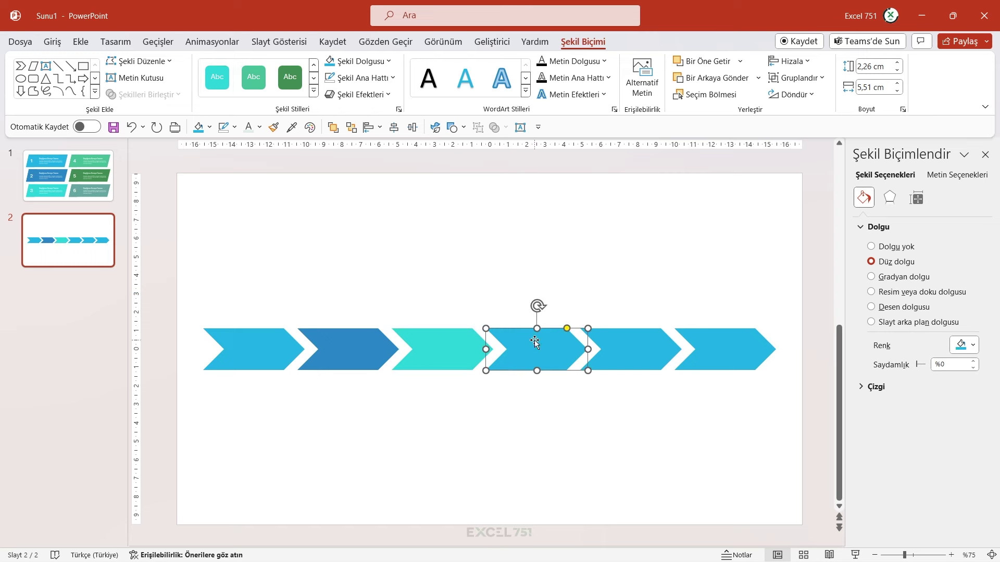
left_click(249, 81)
left_click(652, 349)
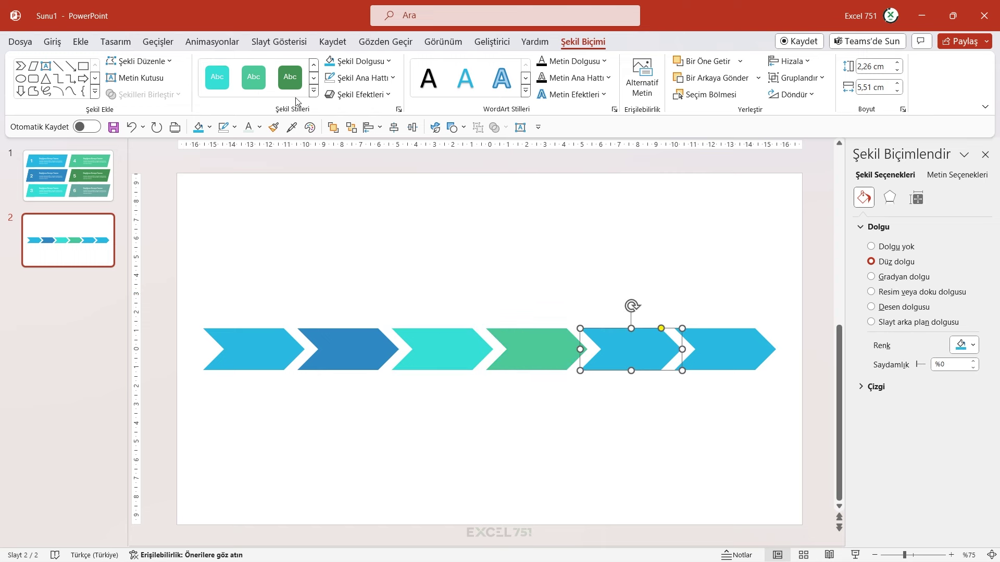
left_click(290, 77)
left_click(714, 343)
left_click(314, 91)
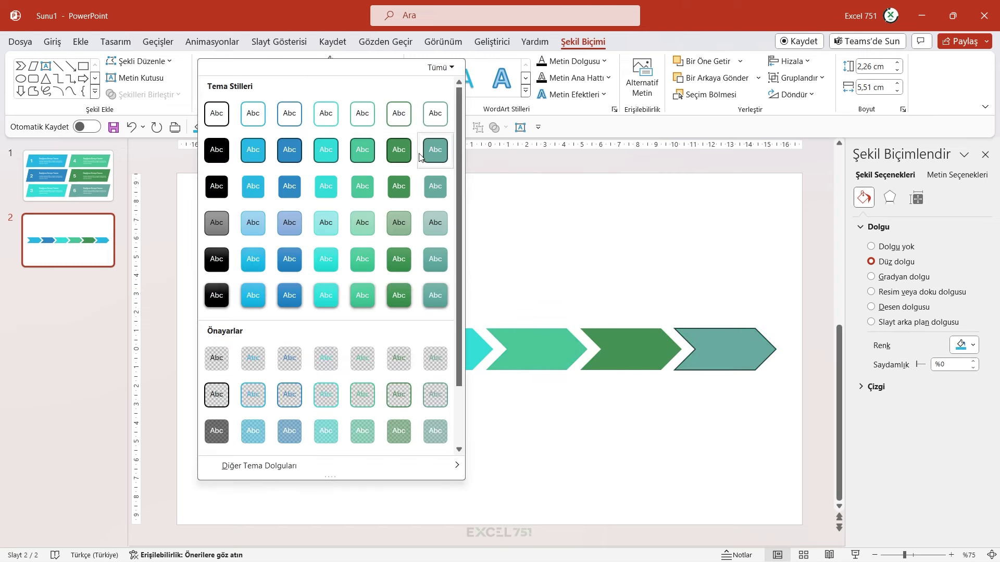
left_click(435, 186)
Step: Copy slide 1's heading-and-description text block onto the chevron slide above the first chevrons
key("Page_Up")
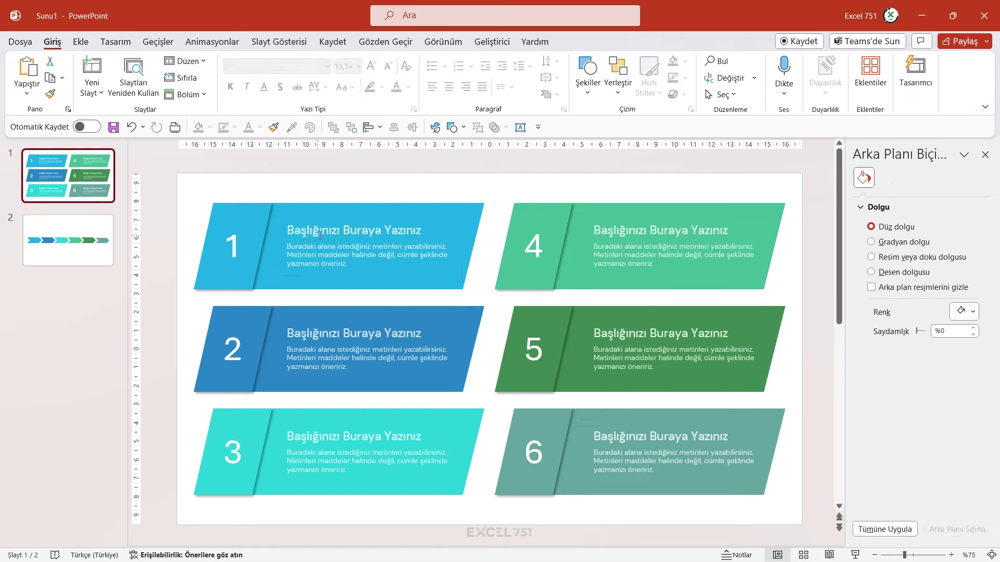
left_click(328, 225)
left_click(335, 218)
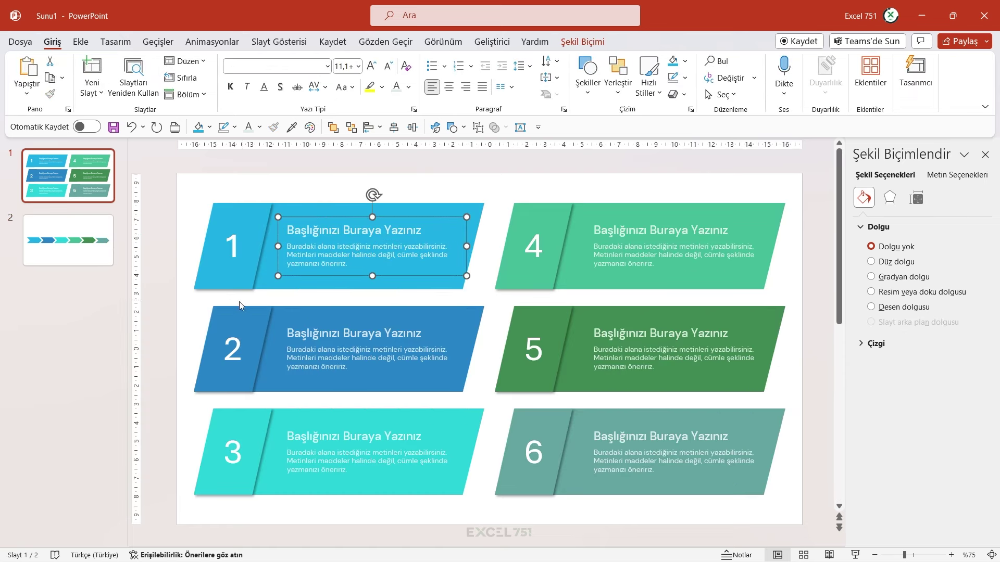
key("ctrl+c")
key("Page_Down")
key("ctrl+v")
mouse_move(344, 268)
left_mouse_down()
mouse_move(272, 305)
mouse_move(272, 315)
mouse_move(648, 316)
mouse_move(639, 312)
left_mouse_up()
Step: Duplicate the three text boxes below the chevrons, shifted to the right
left_click(299, 304)
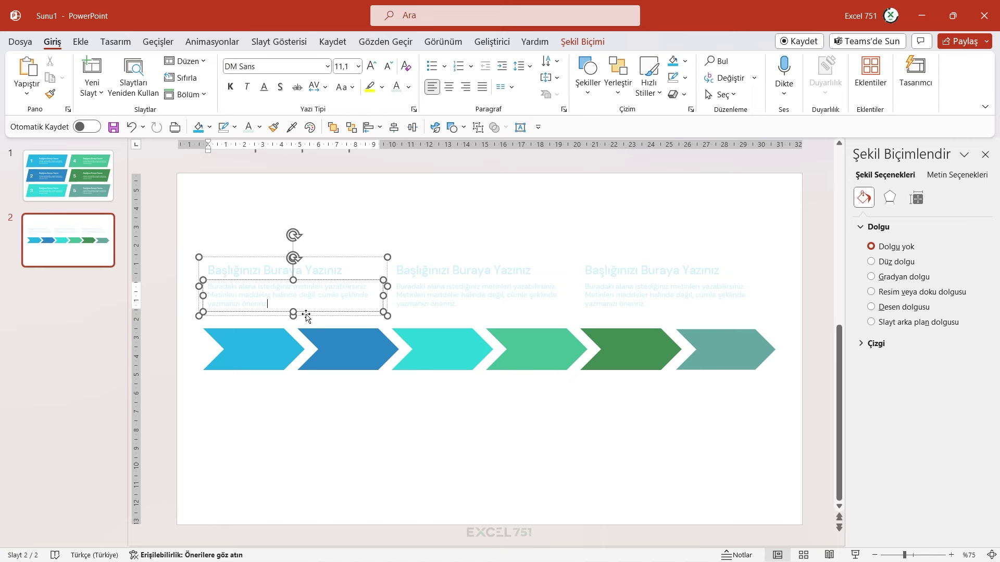
left_click(505, 293, "shift")
left_click(597, 272, "shift")
left_click_drag(601, 258, 601, 397)
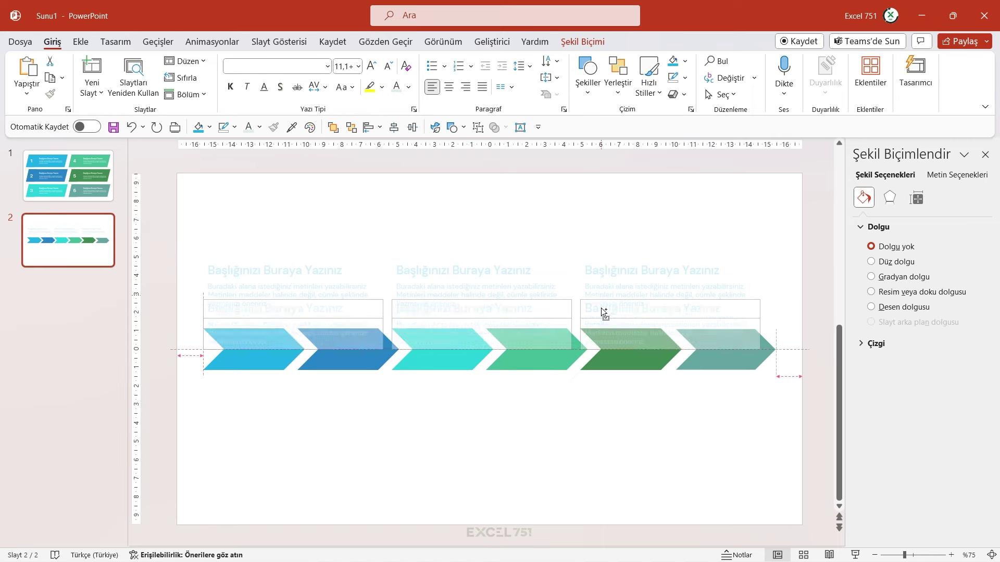
left_click_drag(442, 393, 531, 394)
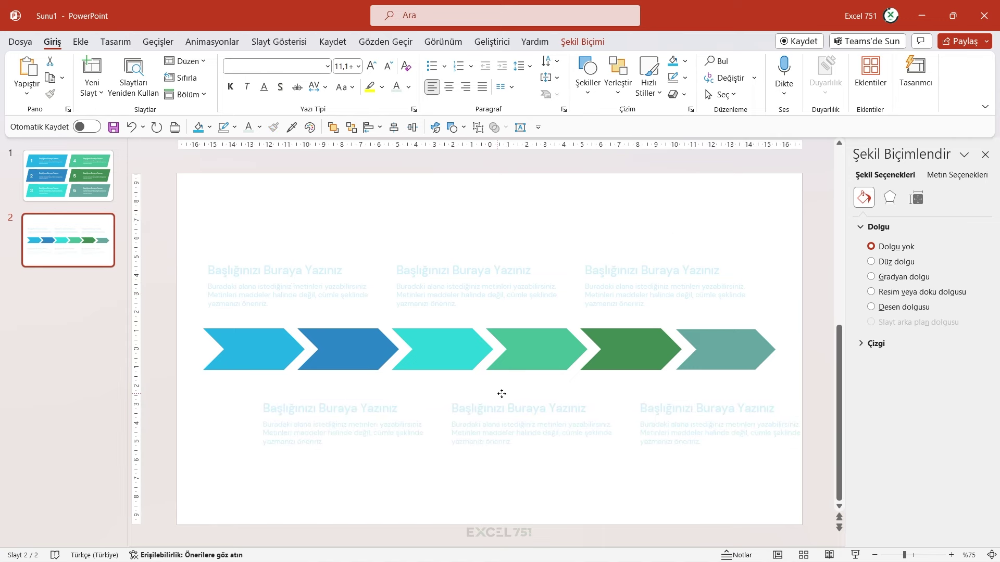
Step: Make all six text boxes narrower and taller, and move them up off the arrows
left_click(517, 360)
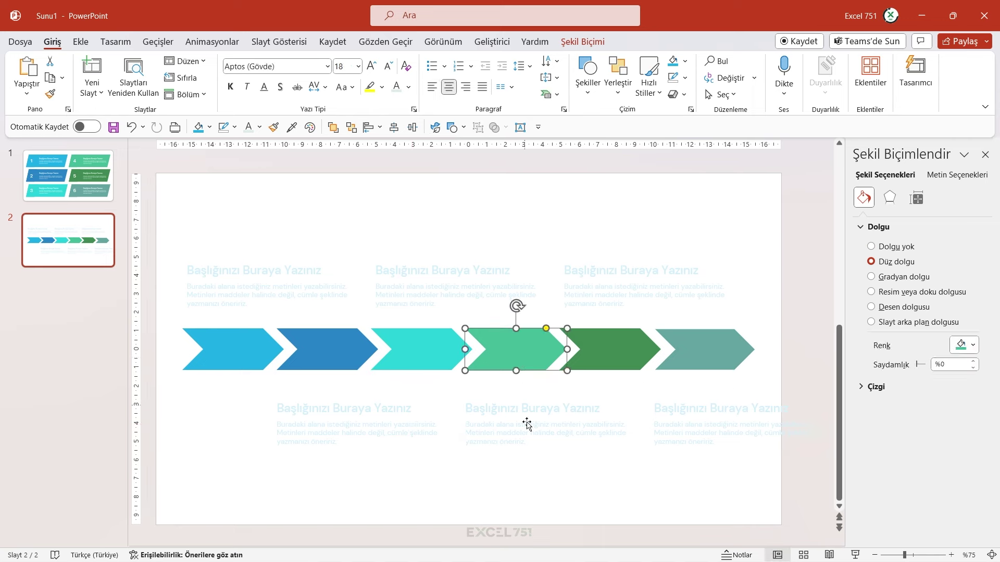
left_click(526, 422)
left_click(675, 365)
left_click(680, 421)
left_click(526, 433, "shift")
left_click(344, 432, "shift")
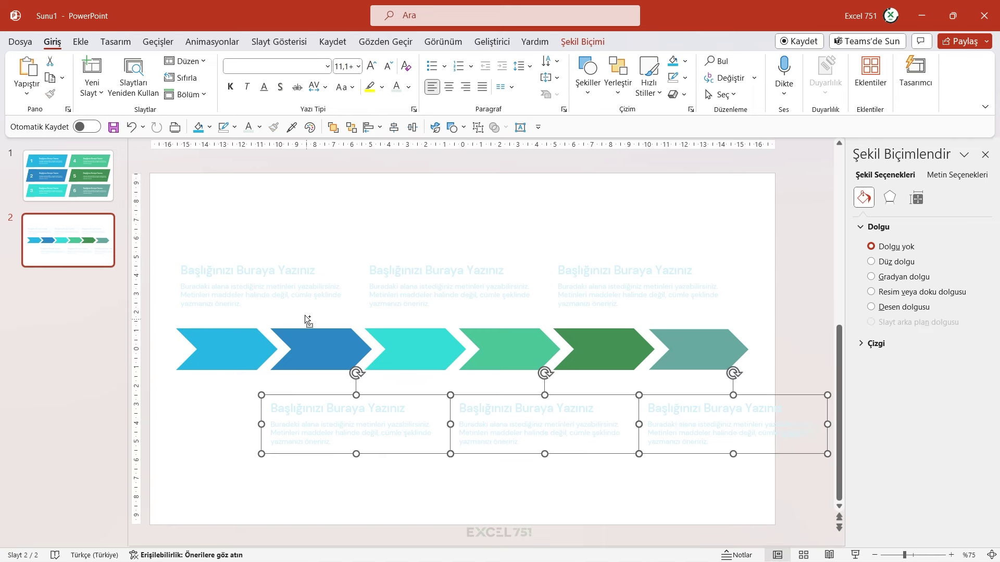
left_click(294, 284, "shift")
left_click(397, 284, "shift")
left_click(689, 293, "shift")
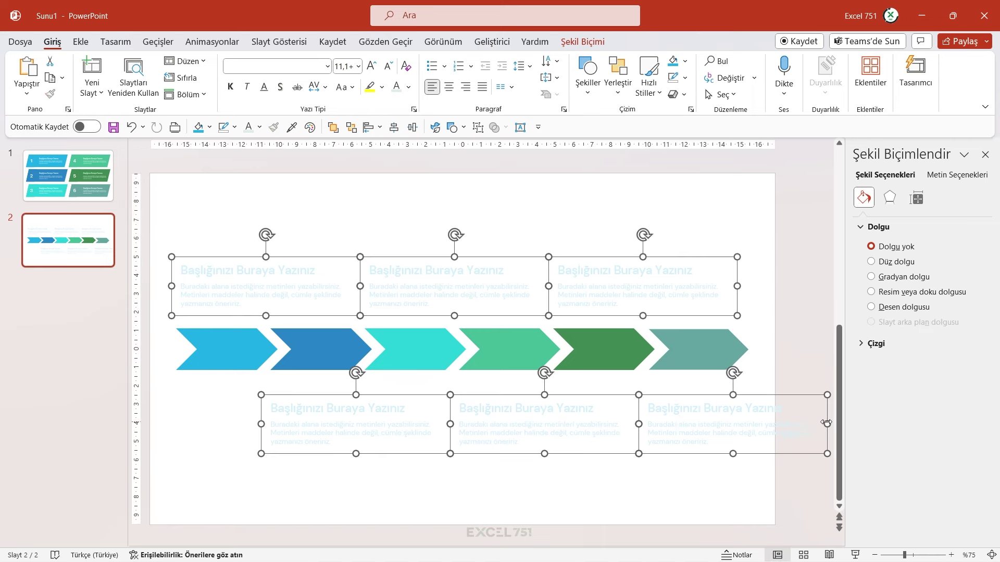
left_click_drag(827, 424, 772, 426)
left_click_drag(733, 453, 733, 492)
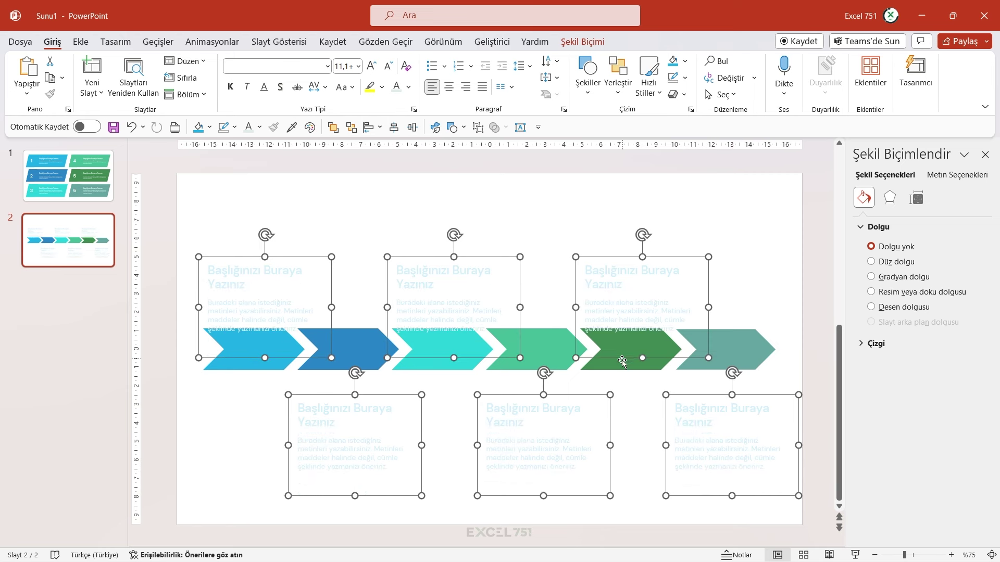
left_click_drag(575, 398, 574, 384)
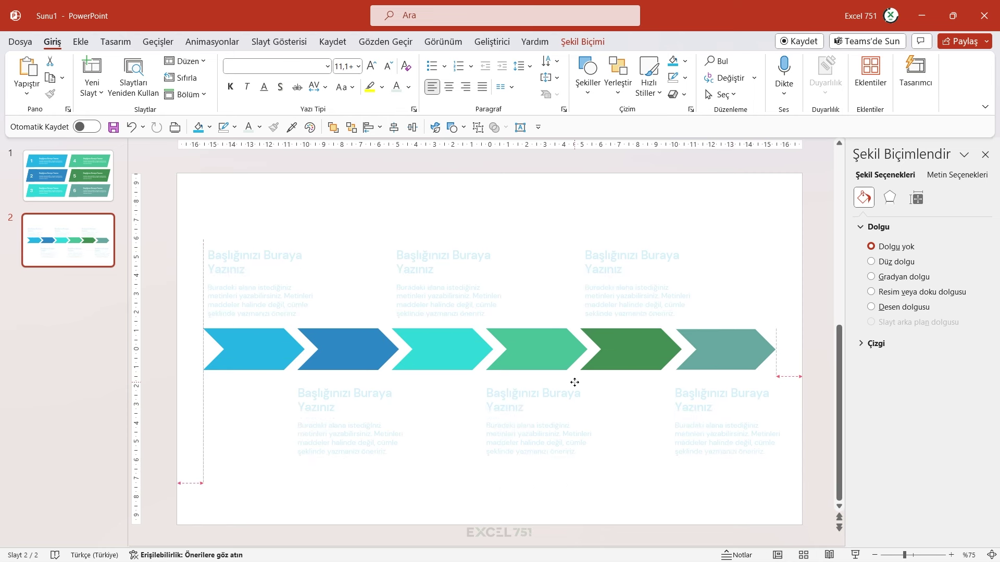
Step: Make the text in the six text boxes dark teal
left_click(261, 130)
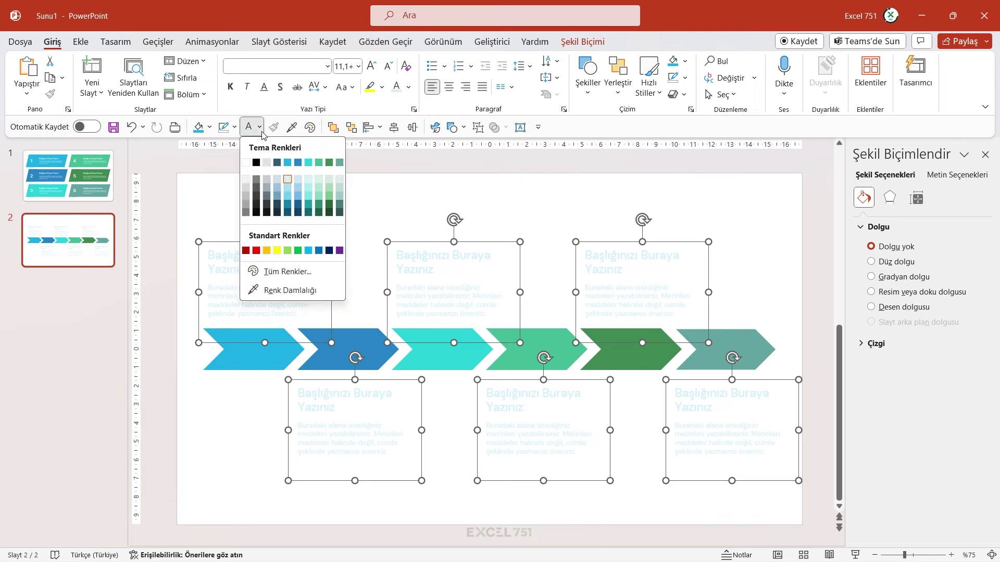
left_click(288, 213)
left_click(246, 430)
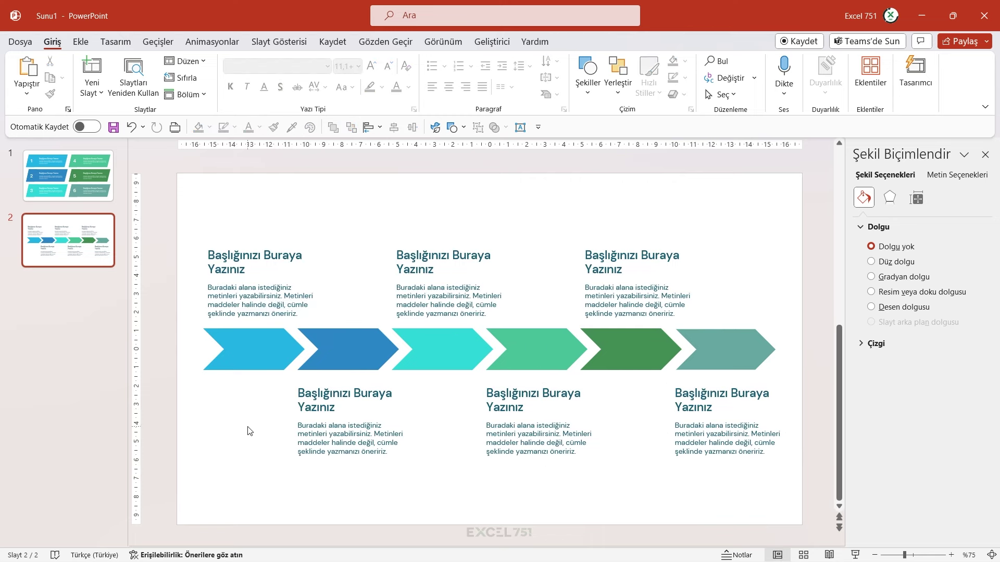
Step: Nudge the top row of text boxes up and the bottom row down, away from the arrows
left_click(250, 314)
left_click_drag(299, 325, 299, 319)
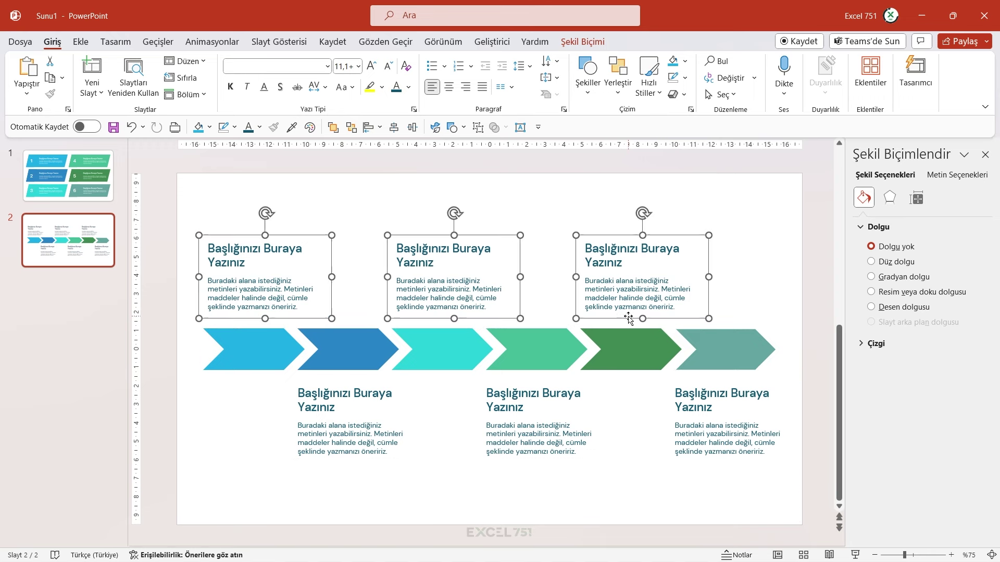
left_click(419, 414)
left_click(549, 438, "shift")
left_click(689, 458, "shift")
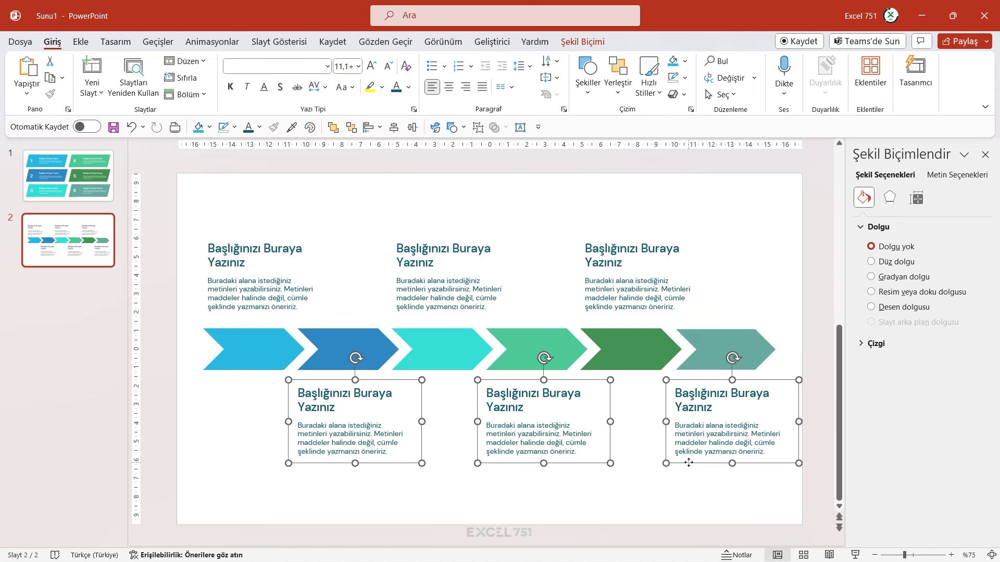
left_click_drag(688, 462, 699, 472)
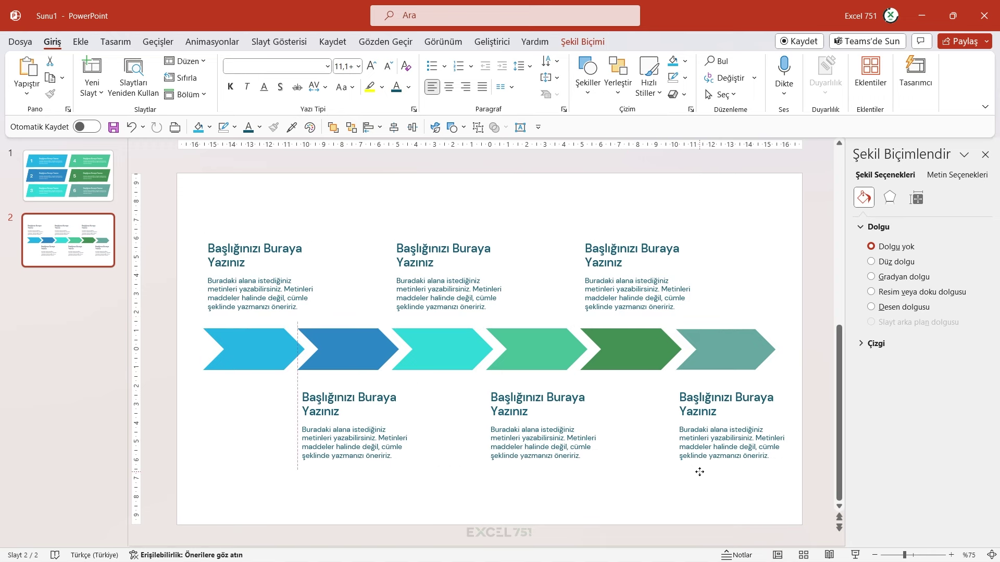
Step: Select the top-left title-and-body group and browse the text effect styles
left_click(284, 312)
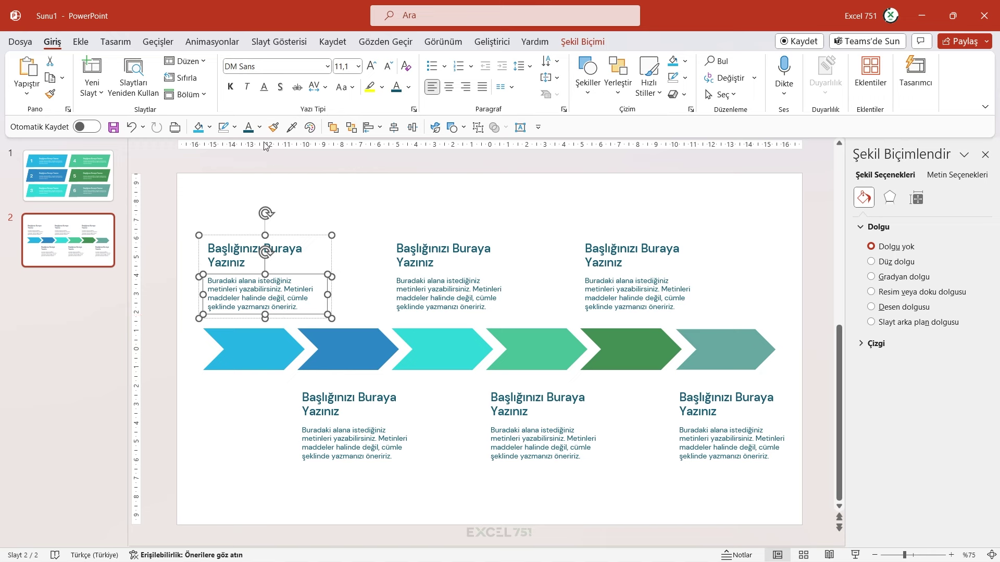
left_click(583, 42)
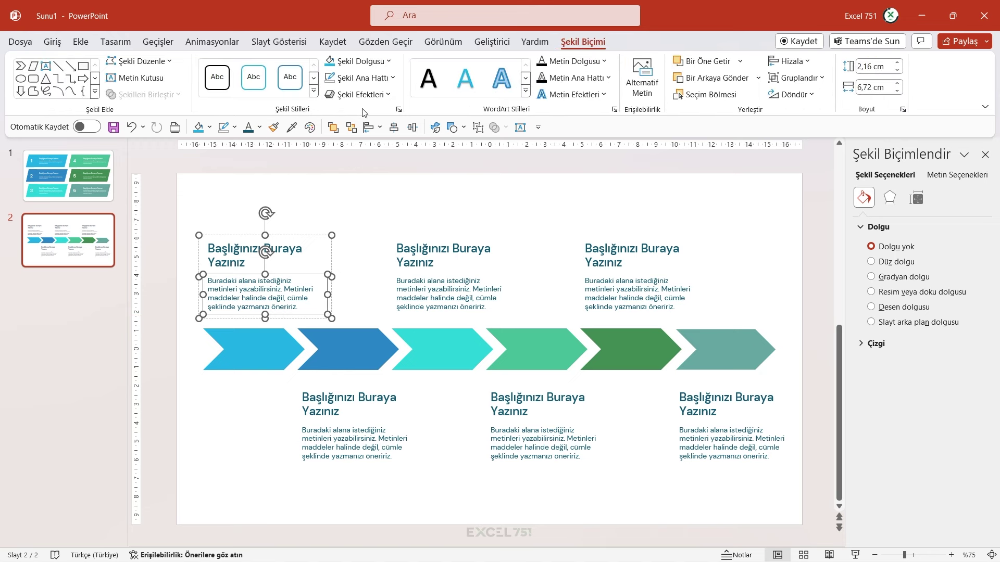
left_click(528, 95)
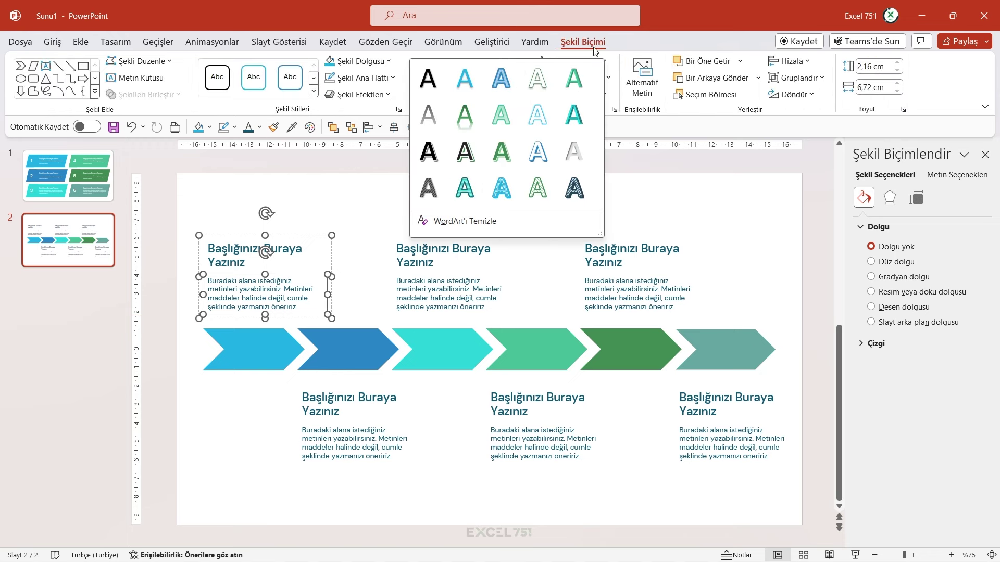
Step: Colour the top-left, lower-left and upper-middle text light blue, blue and turquoise
key("Escape")
key("Escape")
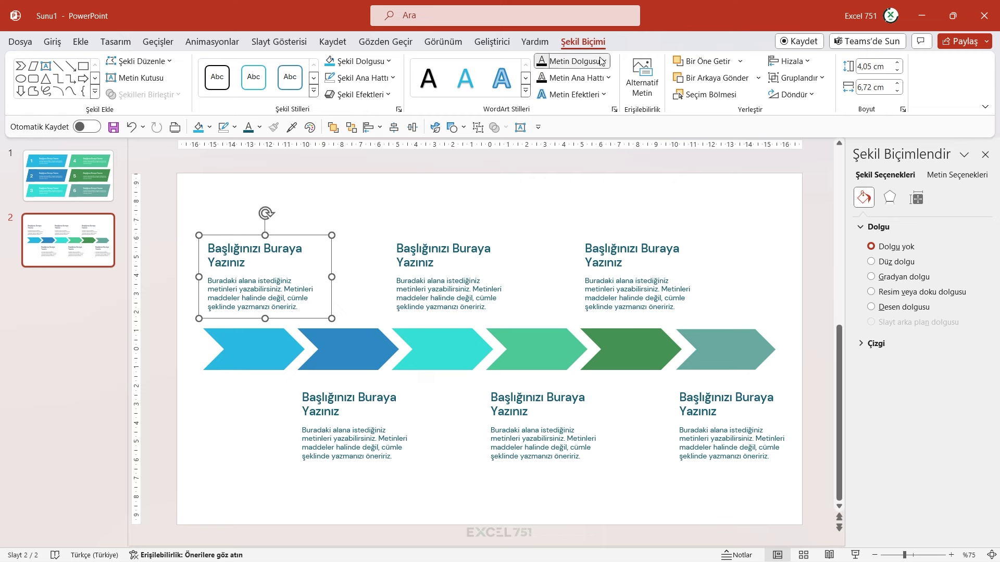
left_click(601, 61)
left_click(592, 96)
left_click(373, 392)
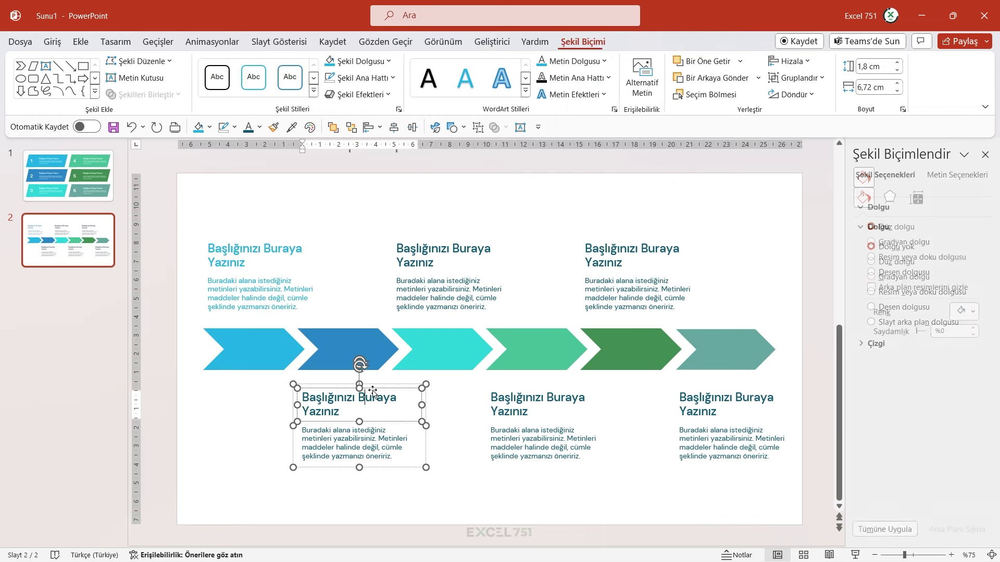
left_click(379, 384)
left_click(604, 61)
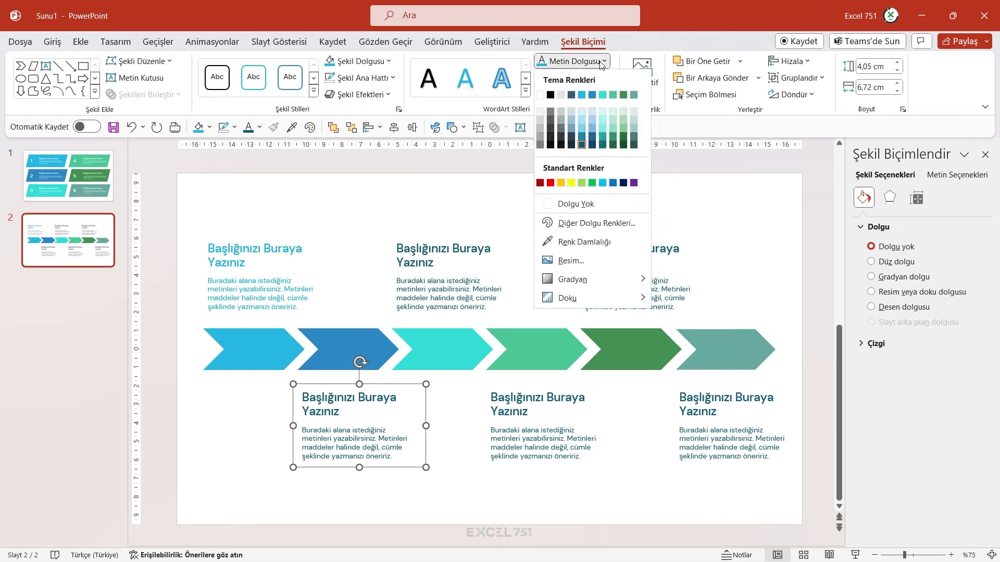
left_click(472, 236)
left_click(604, 60)
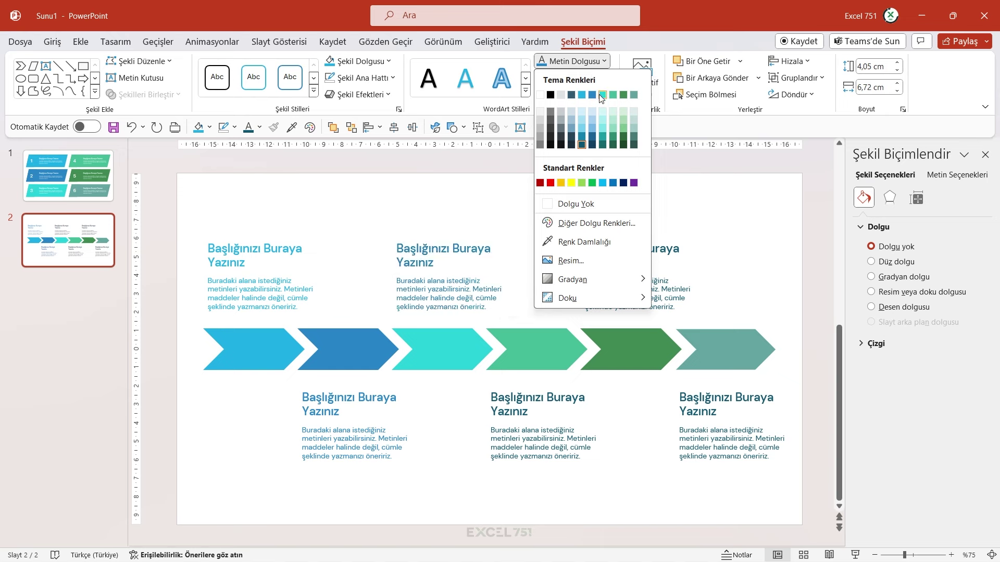
left_click(592, 95)
Step: Colour the lower-middle, upper-right and lower-right text green, dark green and teal
left_click(547, 385)
left_click(605, 61)
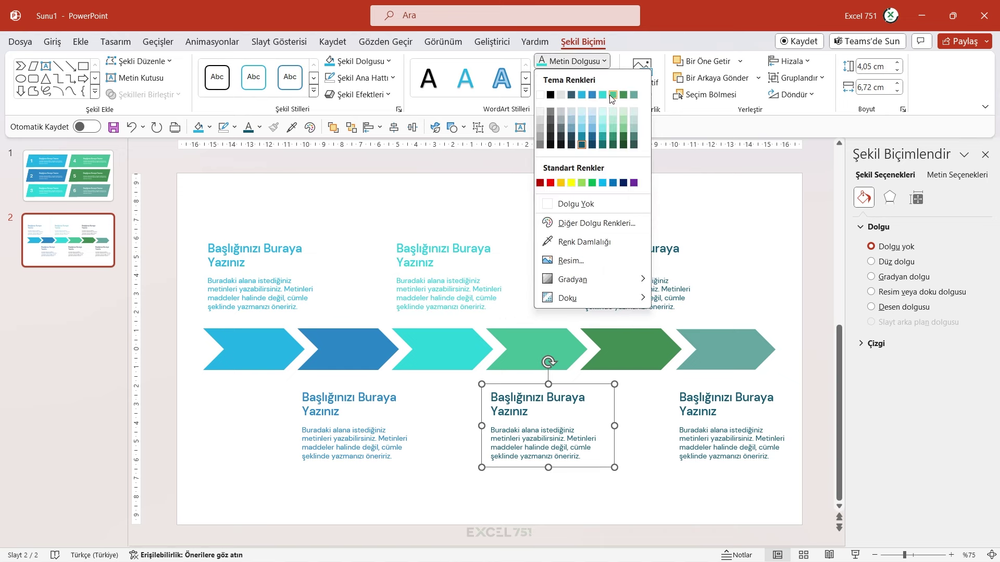
left_click(613, 95)
left_click(640, 249)
left_click(604, 61)
left_click(624, 95)
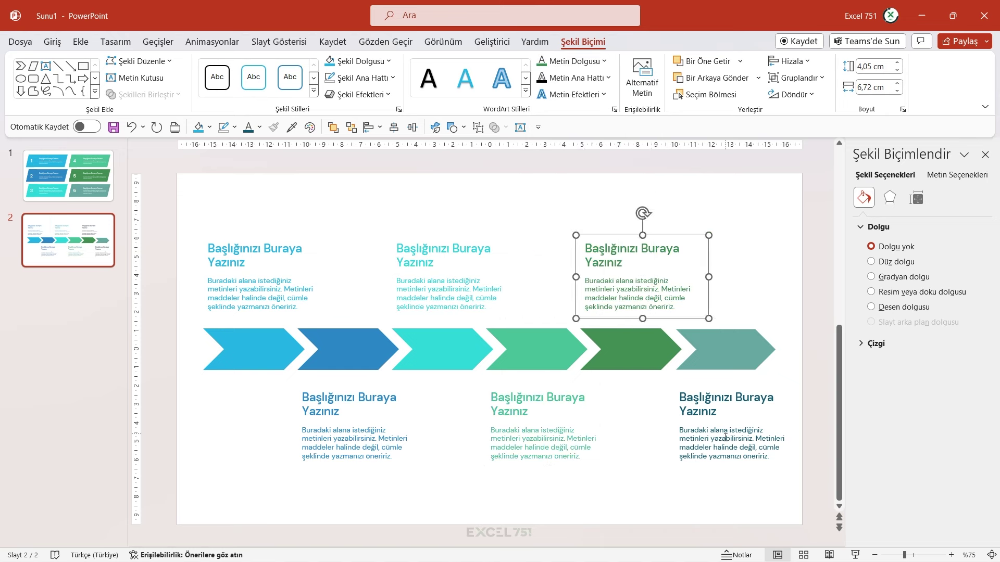
left_click(725, 439)
left_click(573, 60)
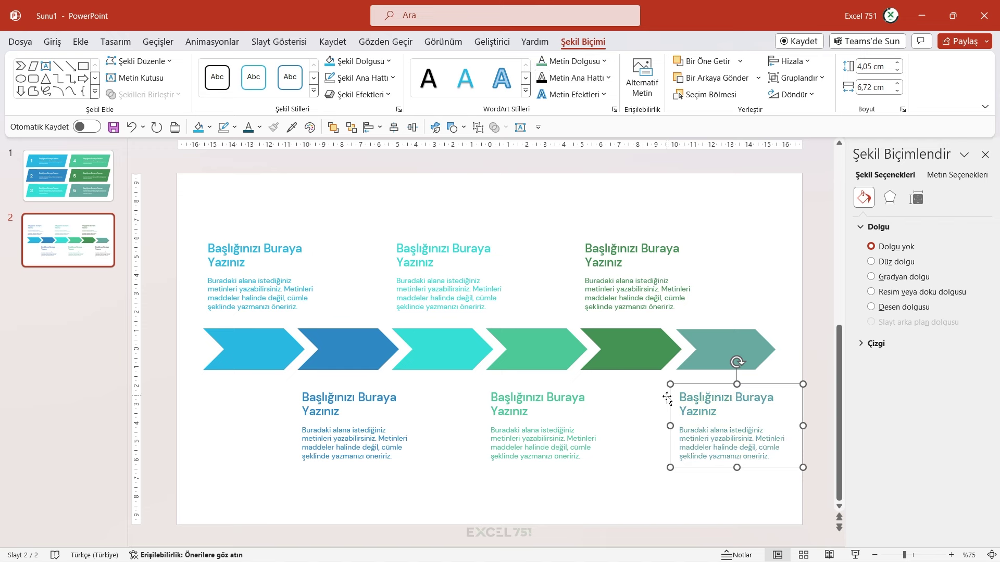
left_click(646, 490)
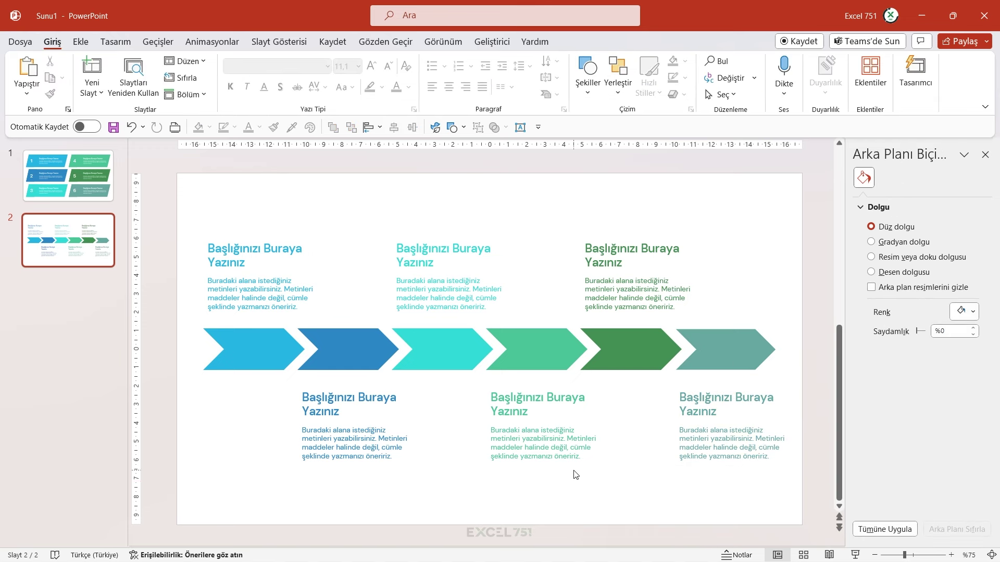
Step: Label the first three chevrons 2019, 2020 and 2021
left_click(255, 349)
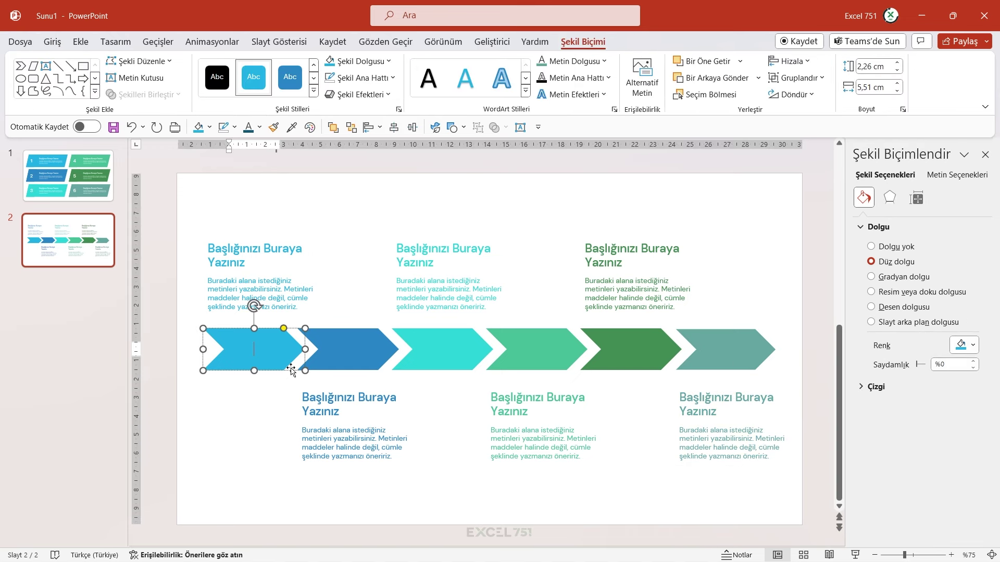
type("2019")
left_click(336, 359)
type("2020")
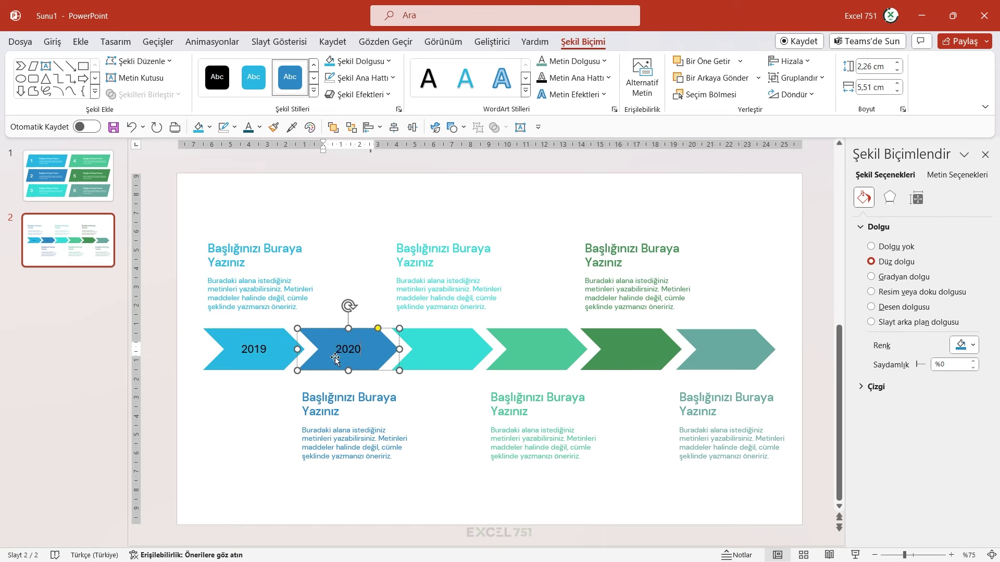
left_click(439, 352)
type("2021")
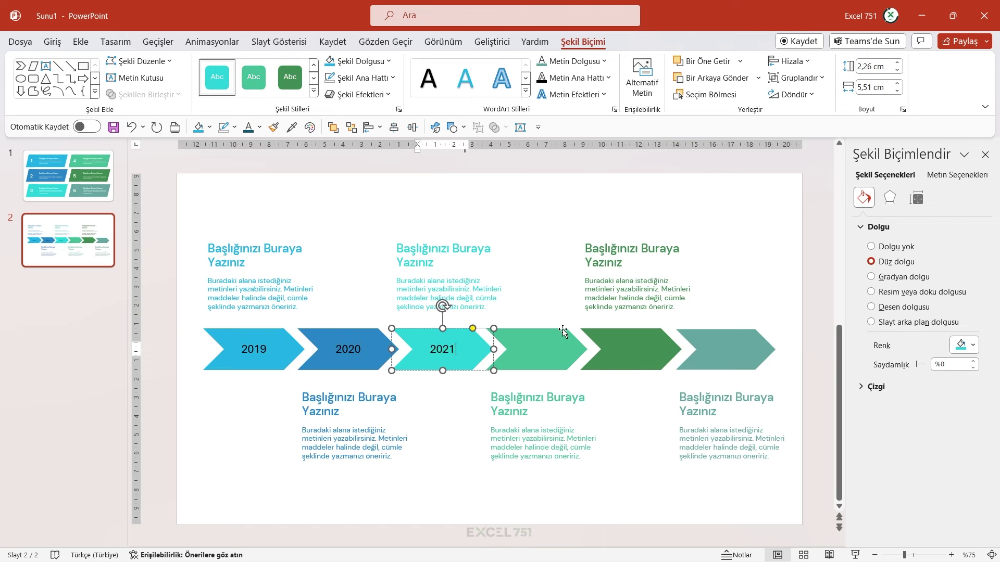
Step: Label the remaining chevrons 2022, 2023 and 2024
left_click(551, 347)
type("2022")
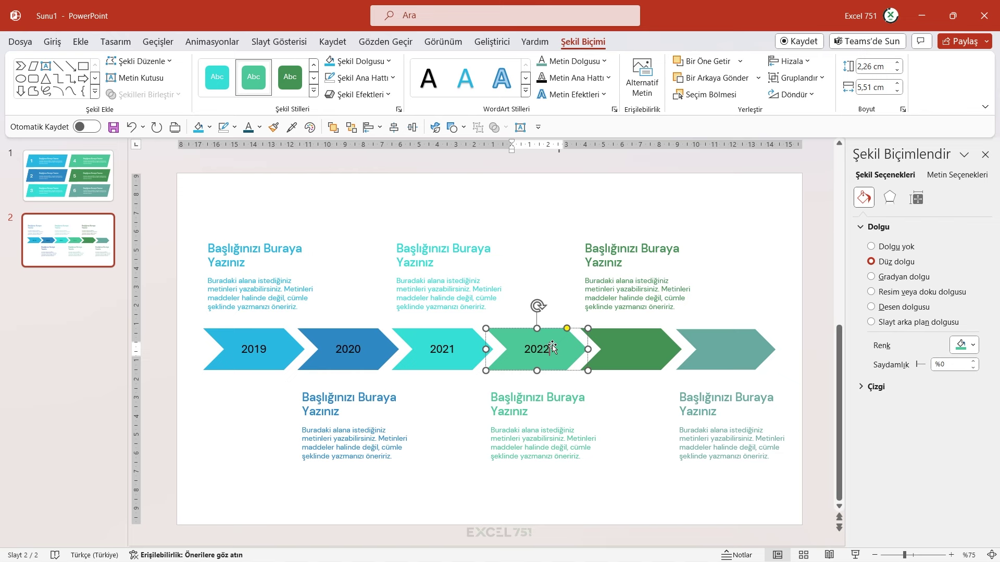
left_click(637, 350)
type("3")
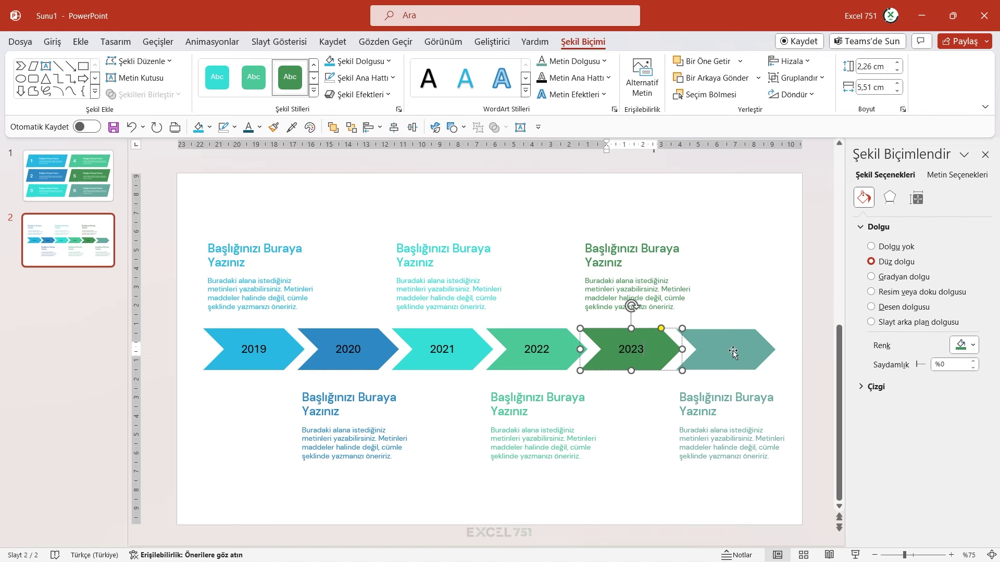
left_click(731, 350)
type("2023")
left_click(292, 430)
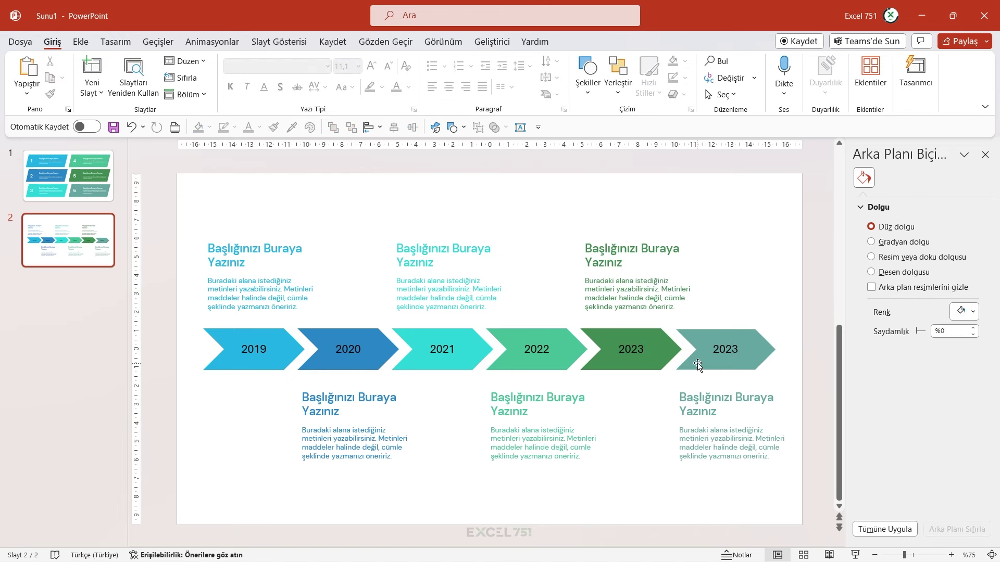
left_click(736, 351)
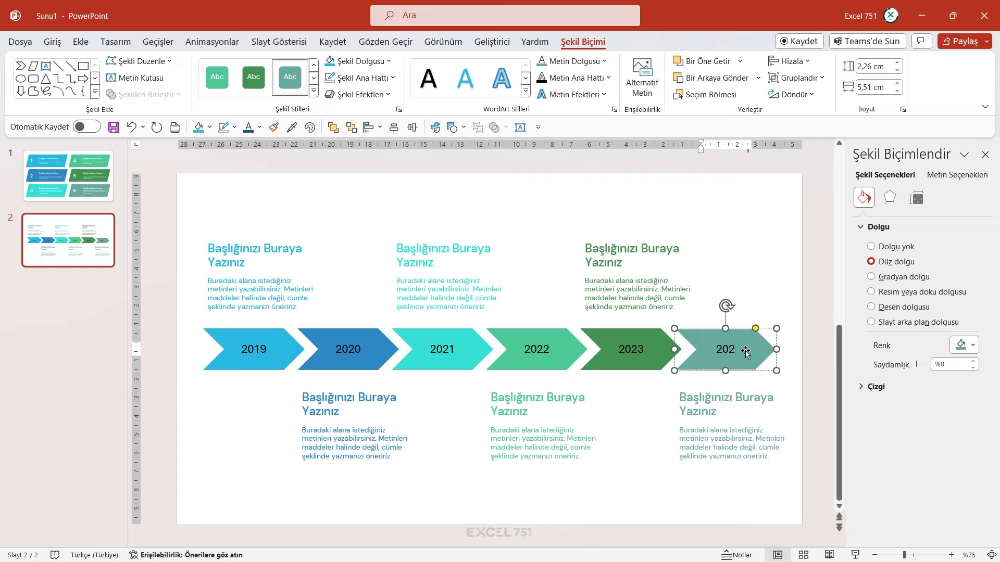
type("4")
key("Escape")
key("Escape")
key("ctrl+a")
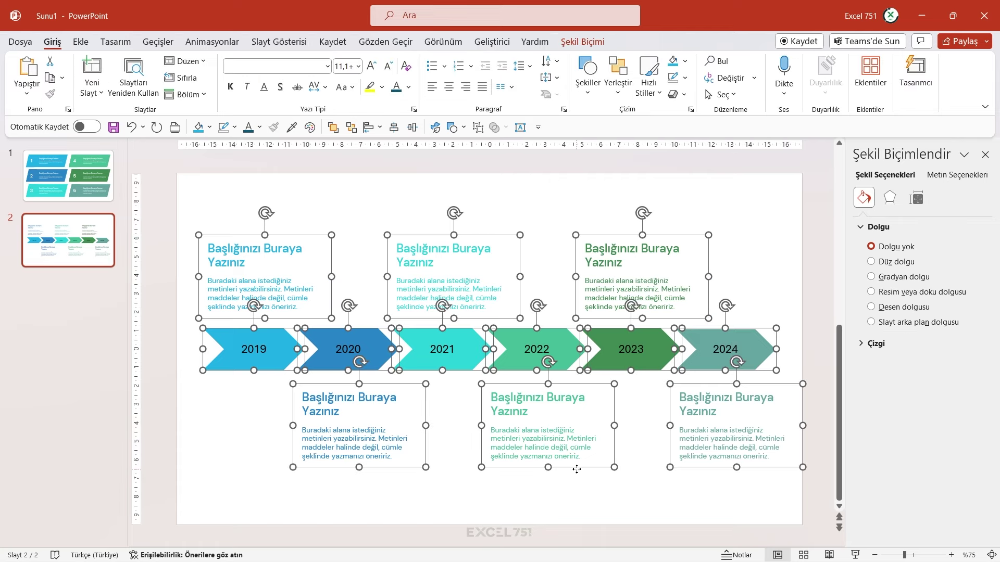
Step: Move the timeline lower and turn the top-left text group into a full-width heading at the slide top
left_click_drag(577, 470, 577, 494)
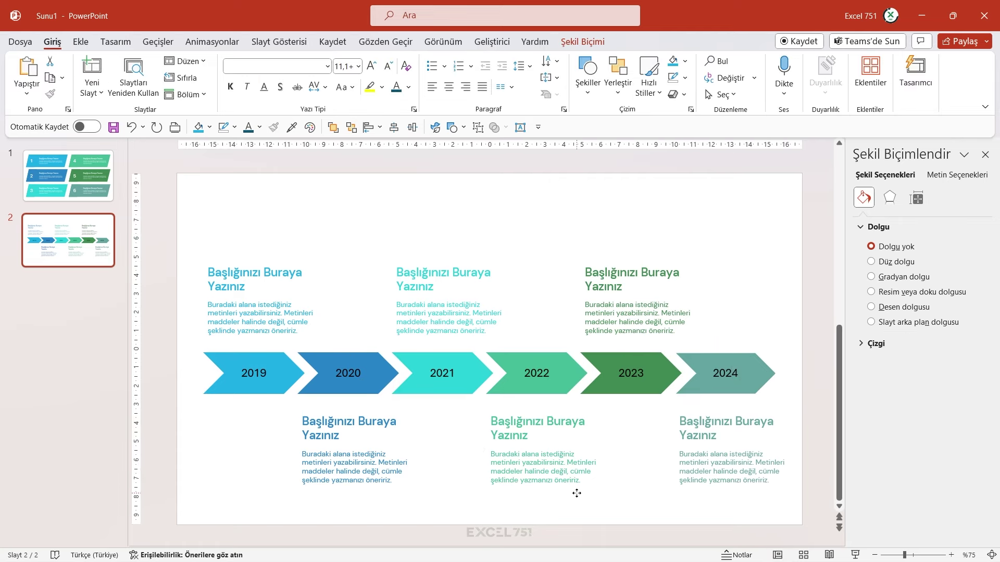
left_click(292, 245)
left_click_drag(287, 259, 294, 198)
left_click_drag(329, 235, 752, 231)
right_click(422, 197)
left_click_drag(357, 231, 357, 217)
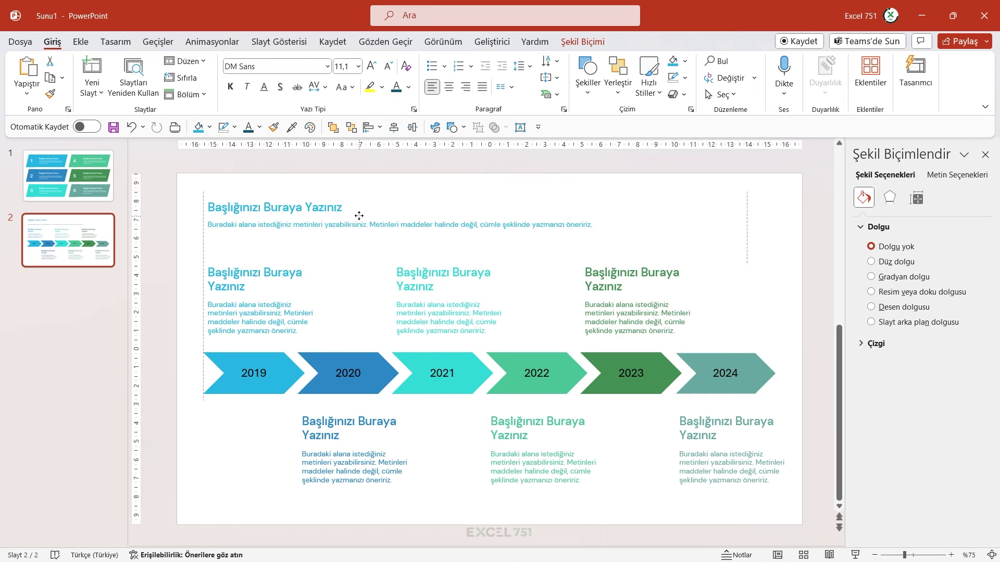
Step: Shorten the heading box and open its size, position and text box settings
left_click(318, 225)
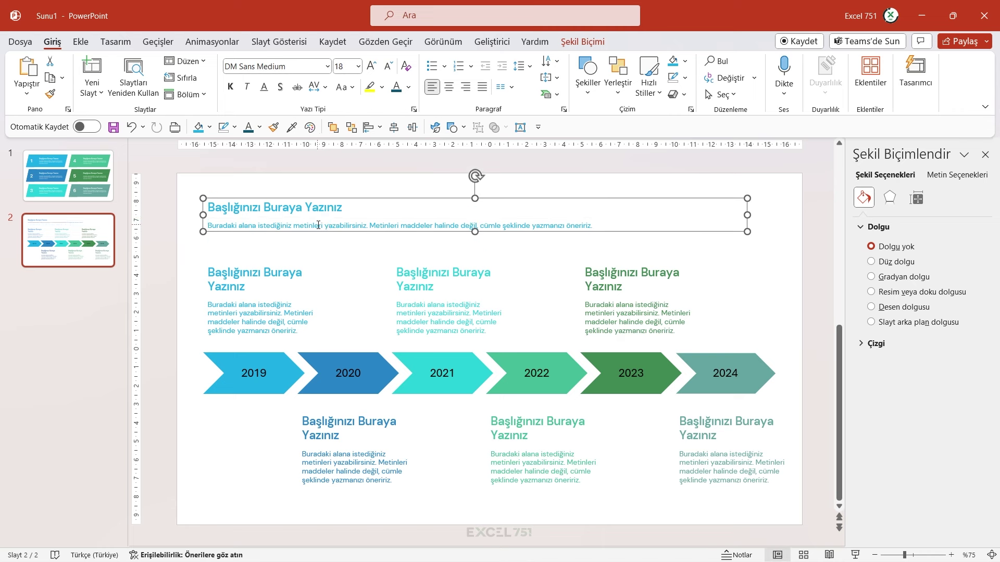
mouse_move(474, 231)
left_mouse_down()
mouse_move(476, 216)
mouse_move(351, 213)
left_mouse_up()
left_click(422, 185)
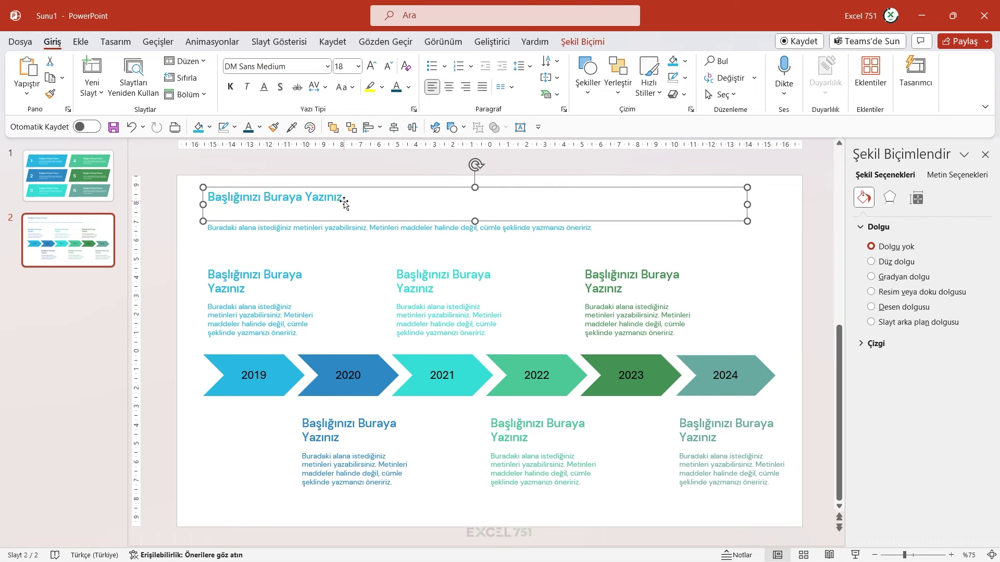
key("Delete")
key("ctrl+z")
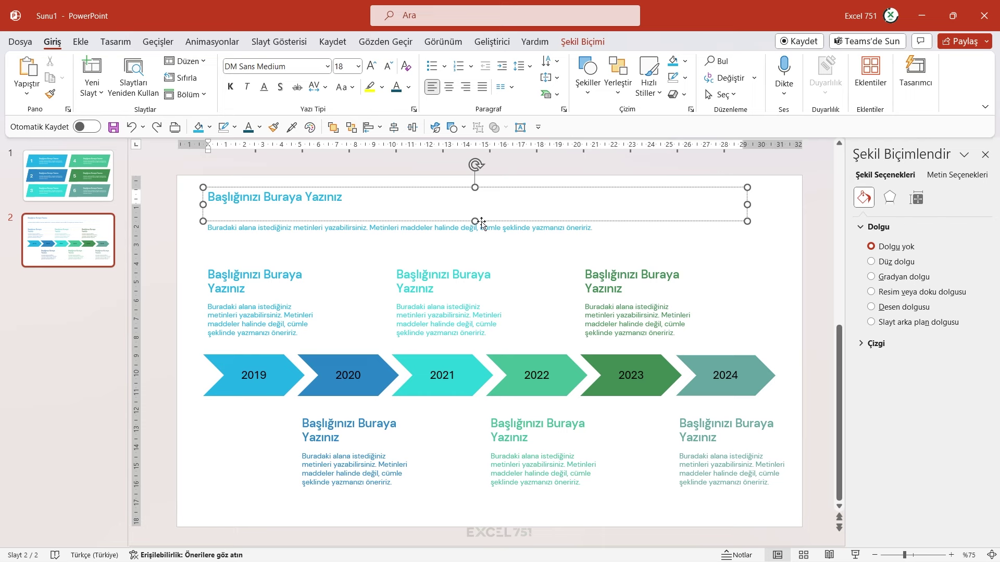
key("Escape")
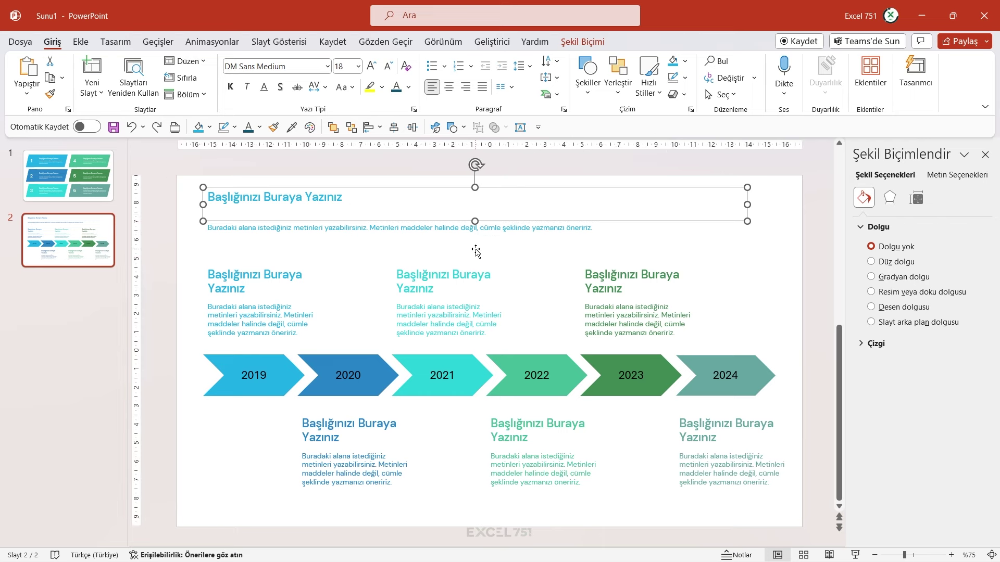
left_click(917, 198)
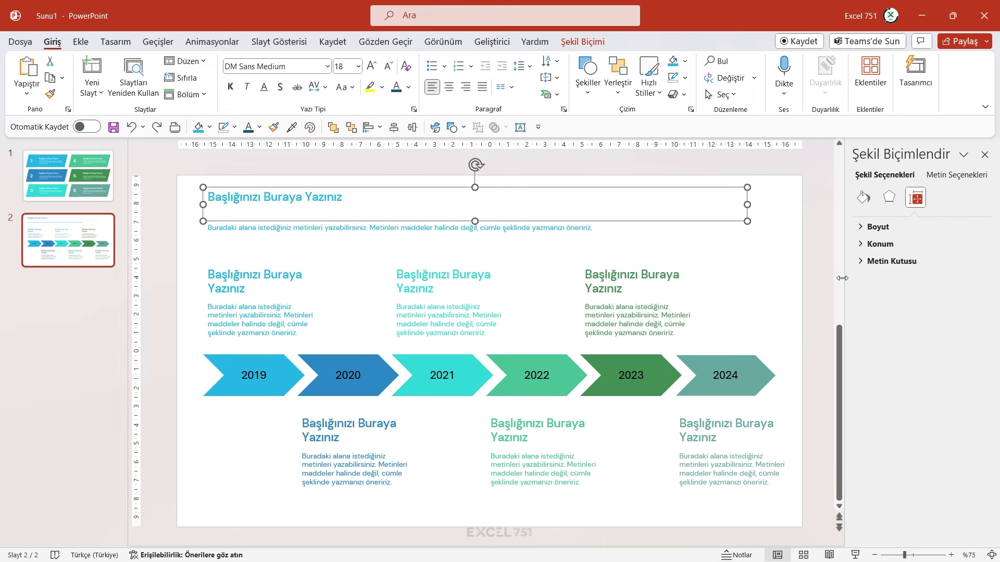
Step: Stretch the heading box across the slide with wrapping on and raise the heading to 32 pt
left_click_drag(845, 281, 795, 276)
left_click(809, 261)
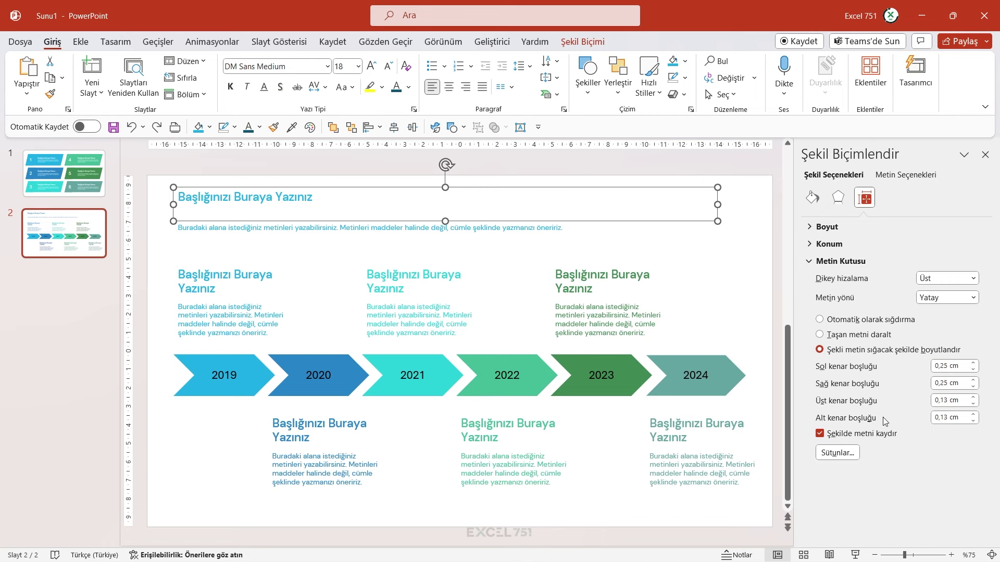
left_click(837, 435)
left_click(820, 434)
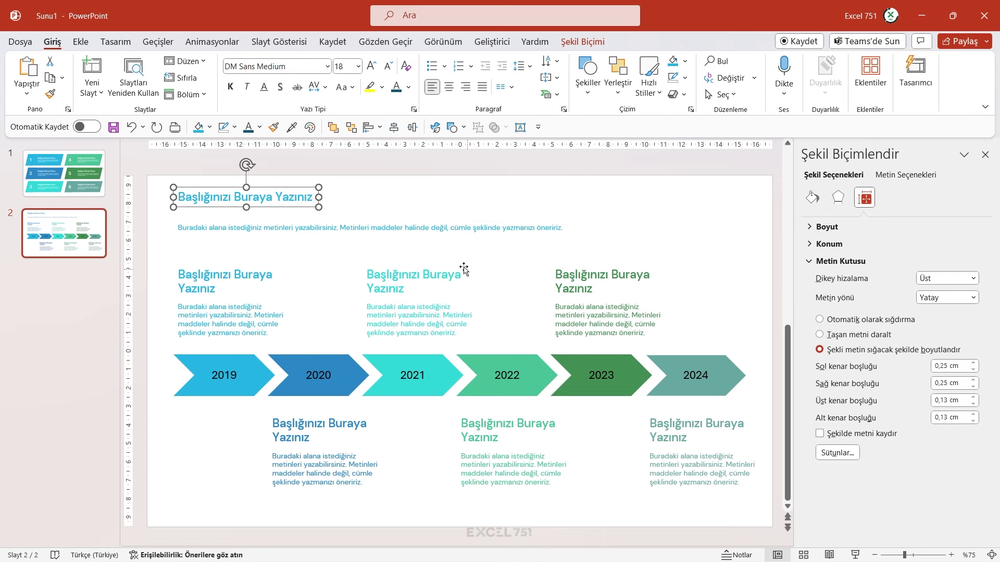
left_click_drag(319, 197, 704, 197)
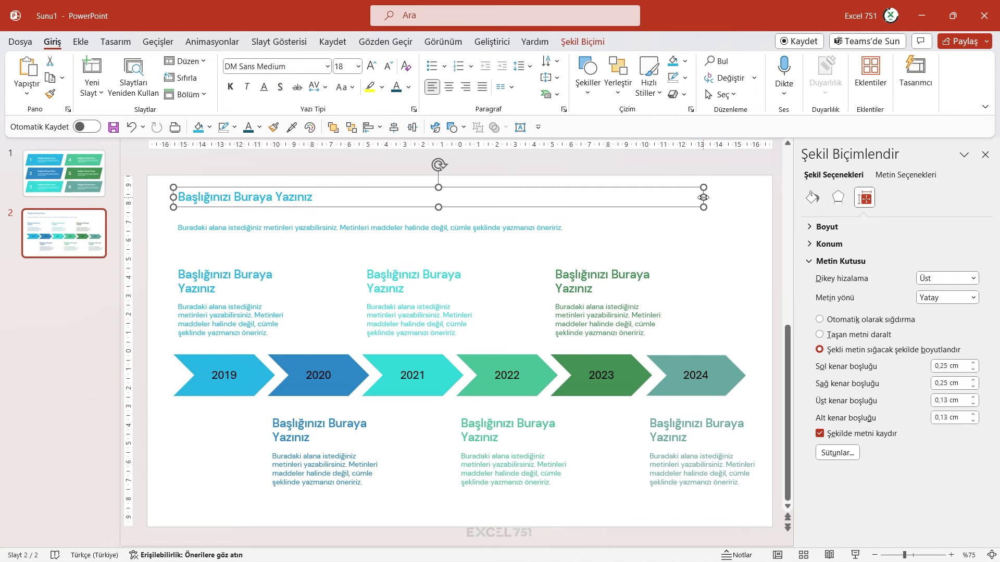
left_click(369, 68)
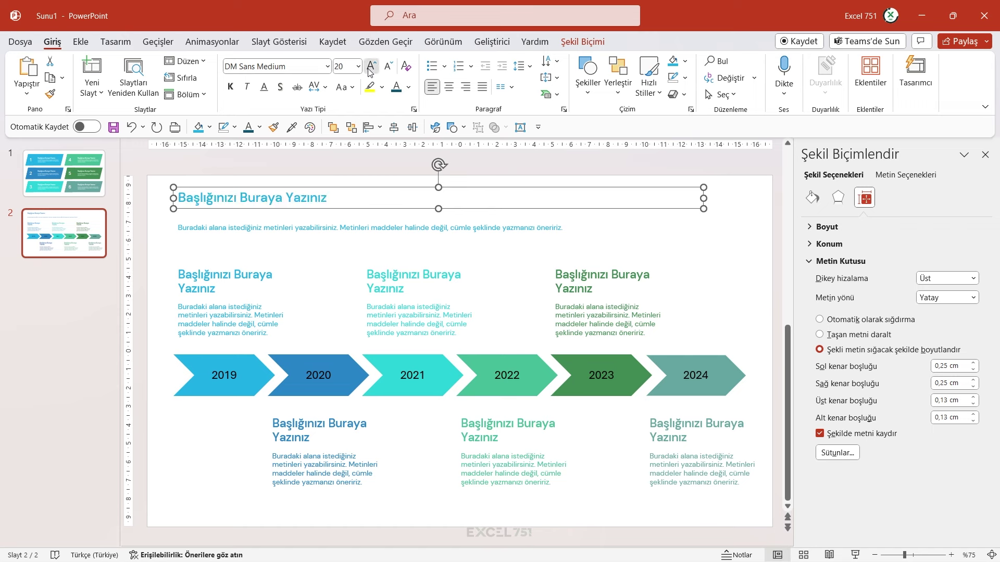
left_click(370, 68)
left_click(369, 68)
left_click(370, 68)
left_click(370, 67)
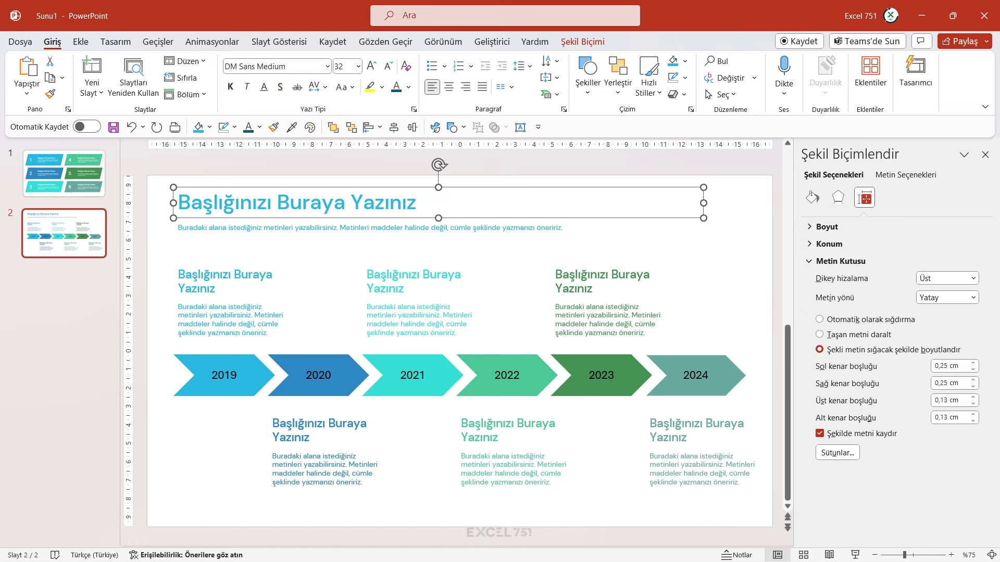
Step: Calculate 32 ÷ 1,618 (19,7775) in Calculator
left_click_drag(660, 173, 647, 179)
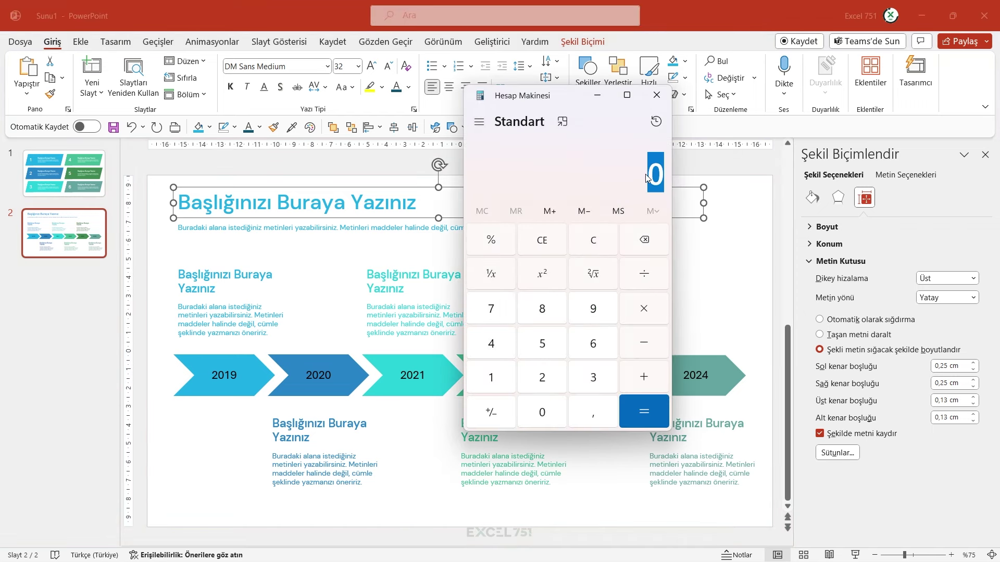
type("32 ÷ ")
type("1,")
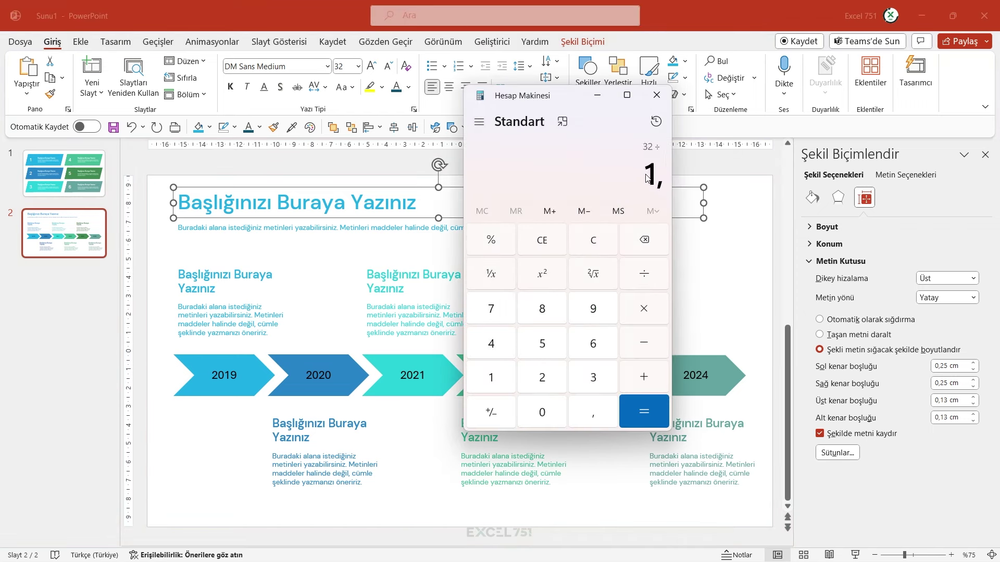
type("618")
key("Return")
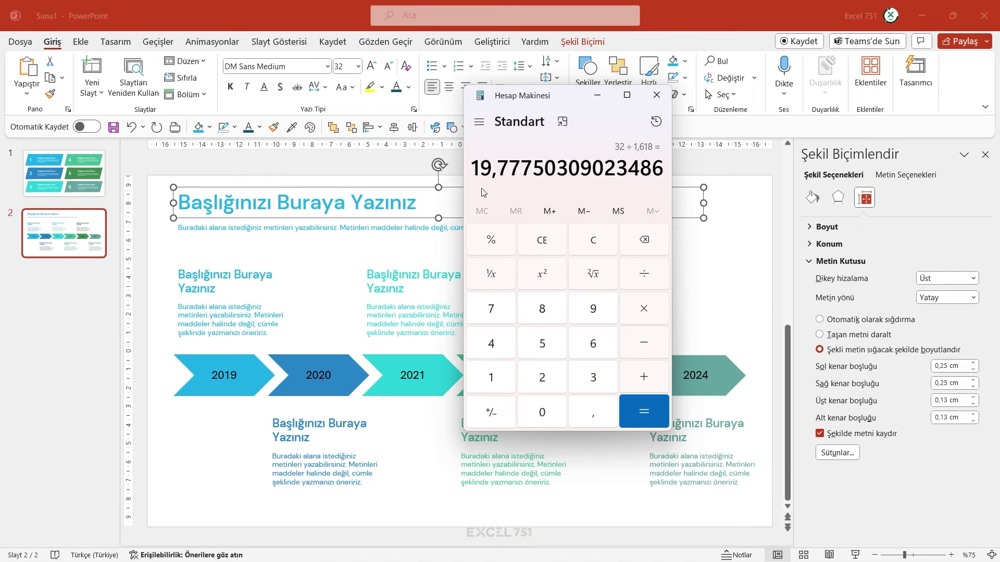
left_click(657, 94)
Step: Set the subtitle font size to 19,8 pt
left_click(284, 225)
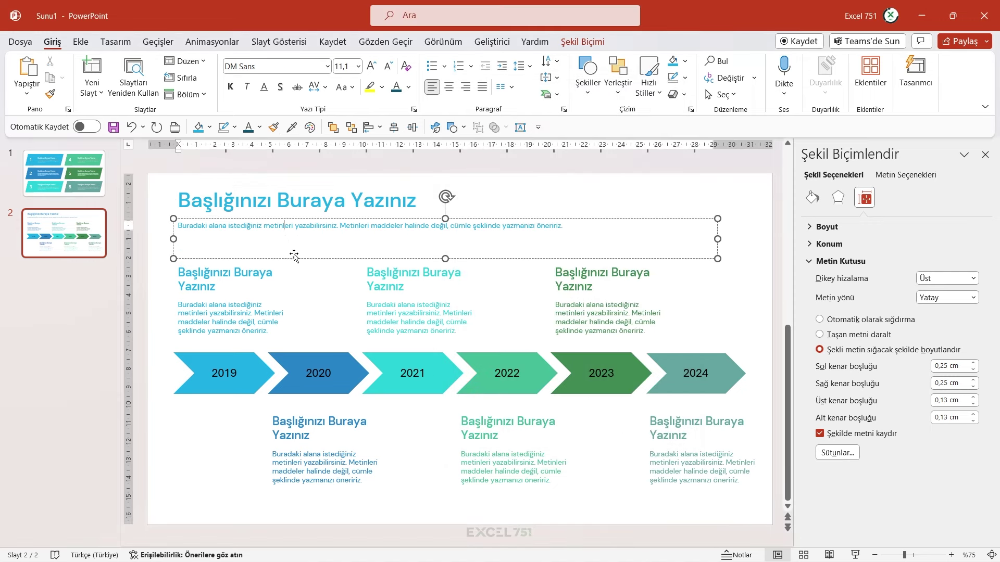
left_click(294, 255)
left_click(345, 66)
type("1")
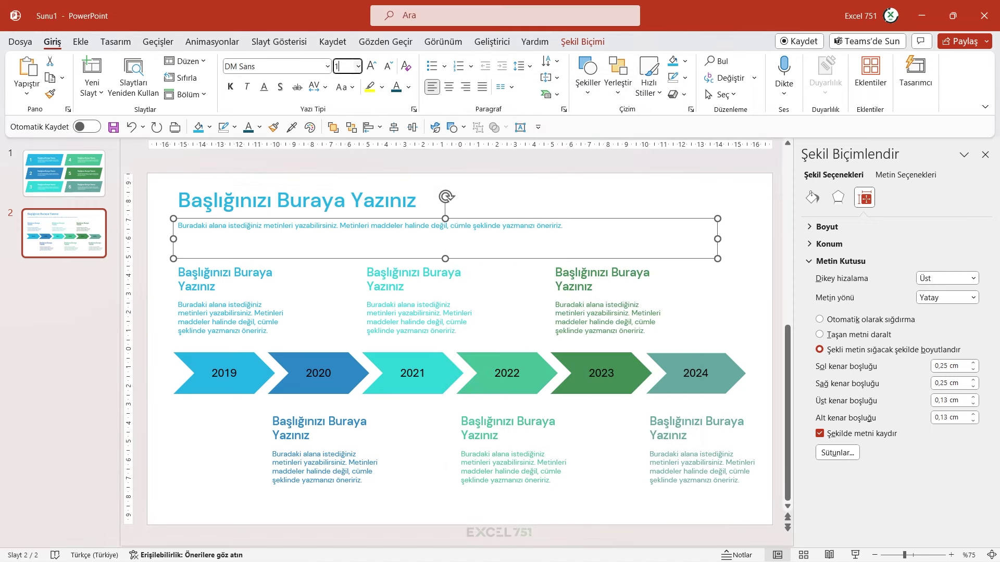
type("9,8")
key("Return")
Step: Colour the heading and subtitle dark and move the subtitle up under the heading
left_click(324, 201, "shift")
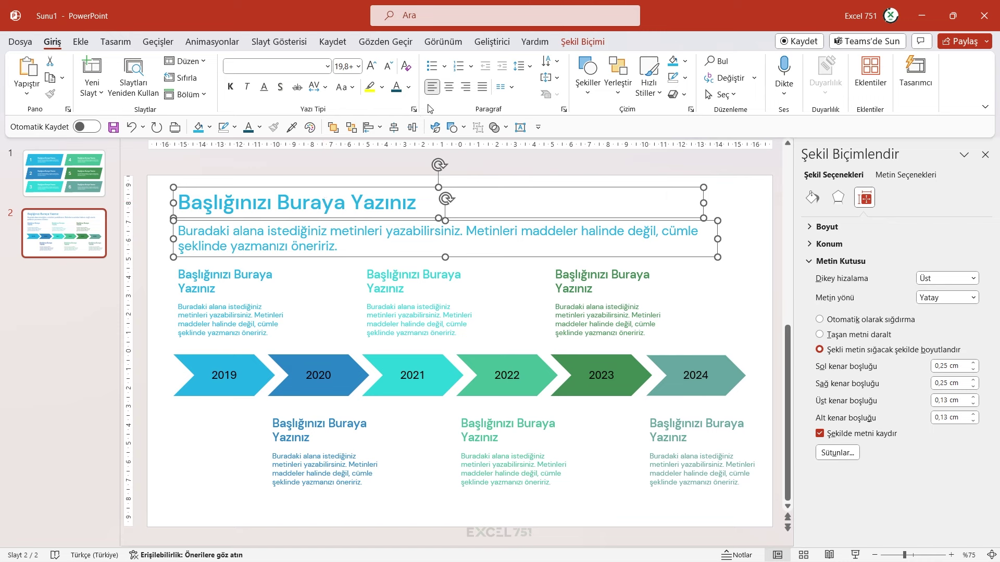
left_click(409, 87)
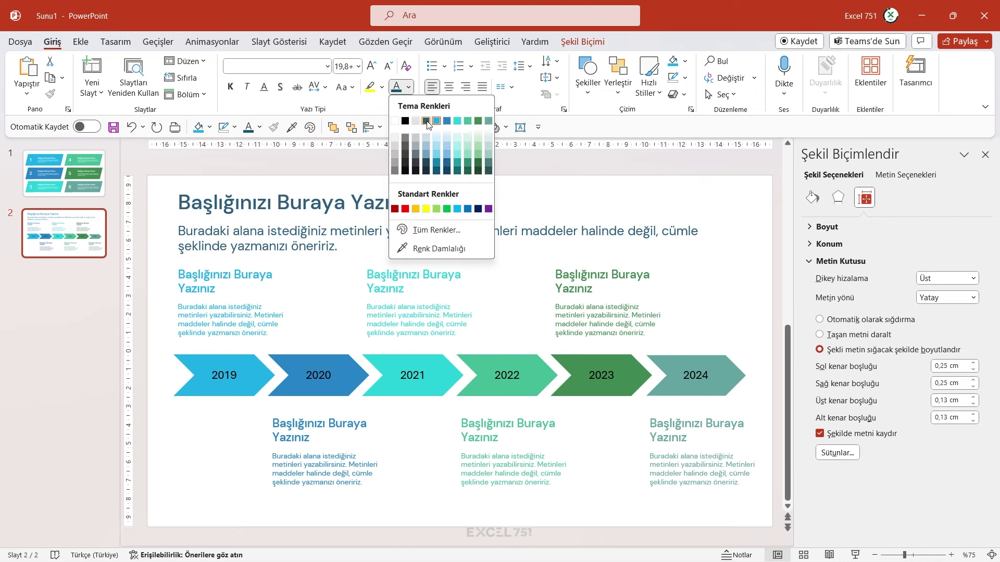
left_click(427, 122)
left_click_drag(320, 256, 319, 248)
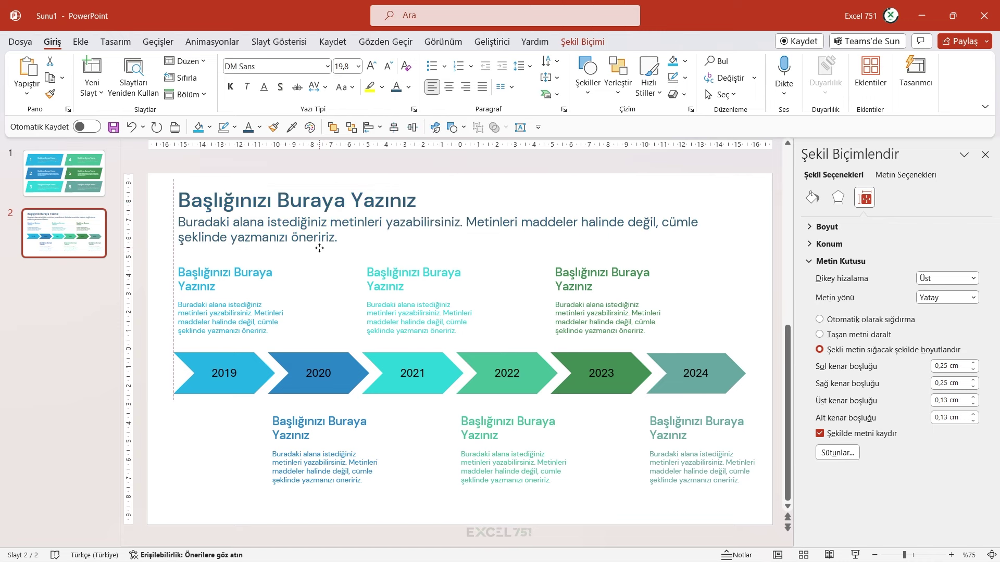
Step: Marquee-select all timeline shapes and text boxes and move them lower on the slide
scroll(783, 515, "down", 1)
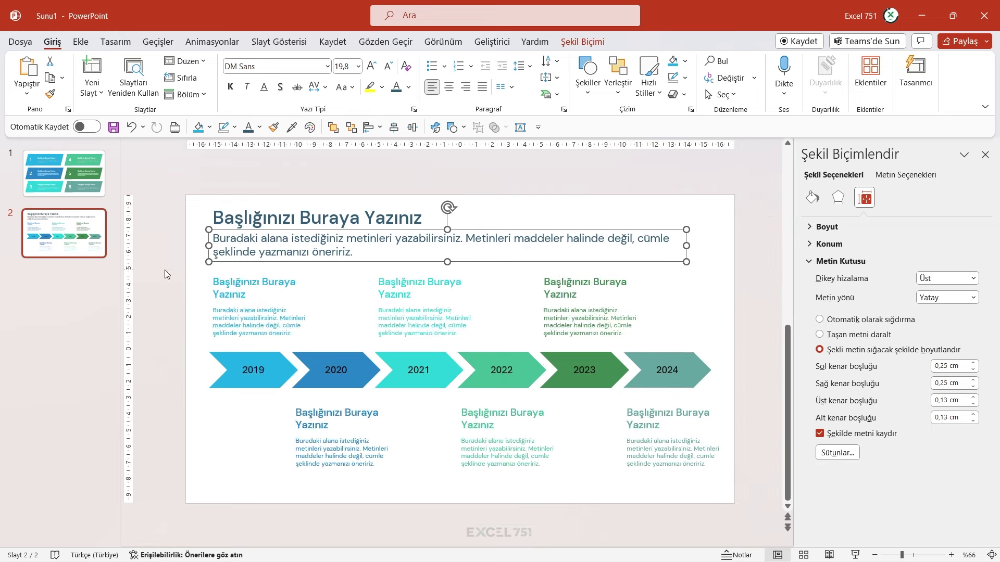
left_click(783, 516)
left_click_drag(783, 516, 587, 319)
left_click_drag(558, 269, 556, 281)
left_click(229, 263)
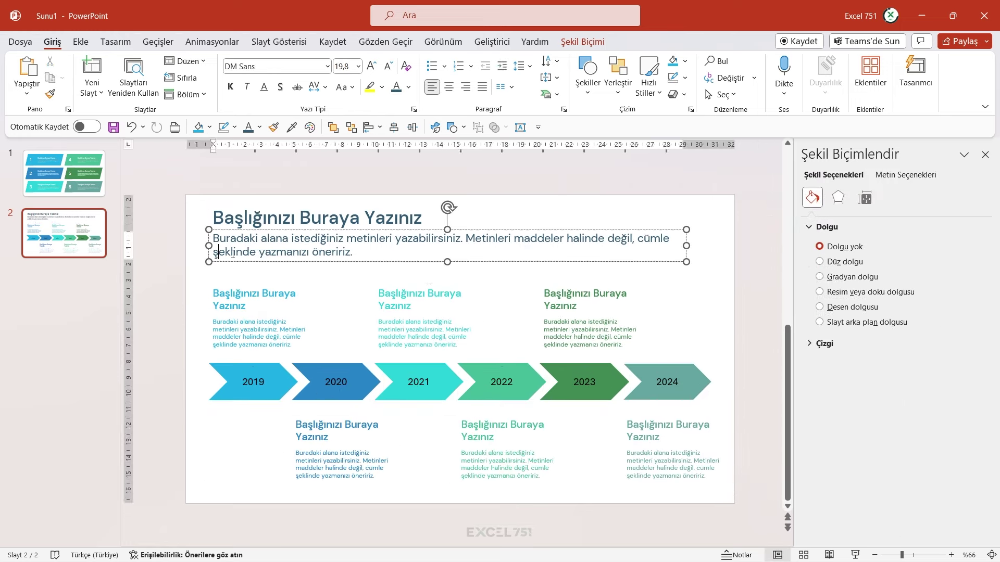
left_click(165, 311)
Step: Save the presentation as Sunum123.pptx in the İndirilenler folder
scroll(197, 354, "up", 1)
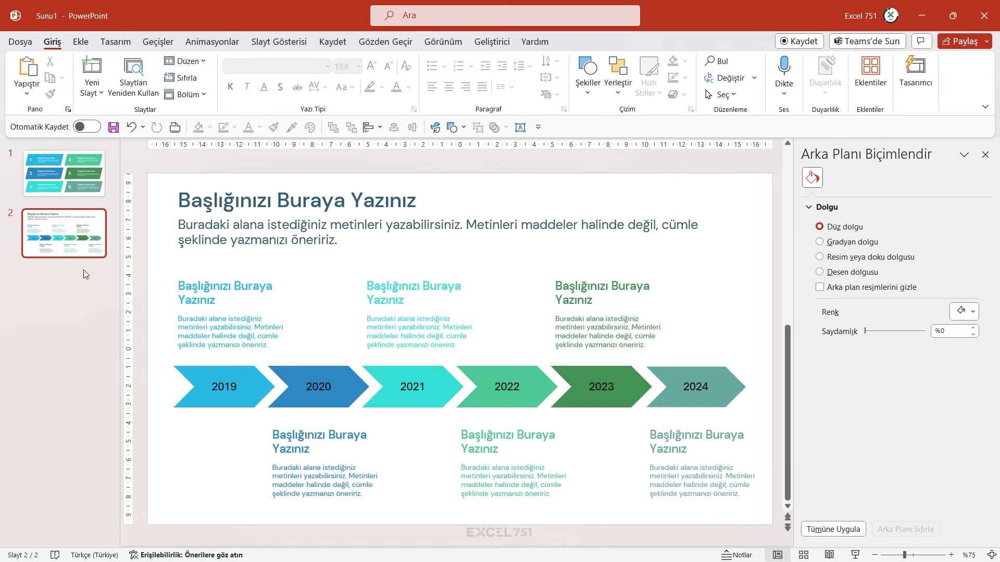
left_click(113, 127)
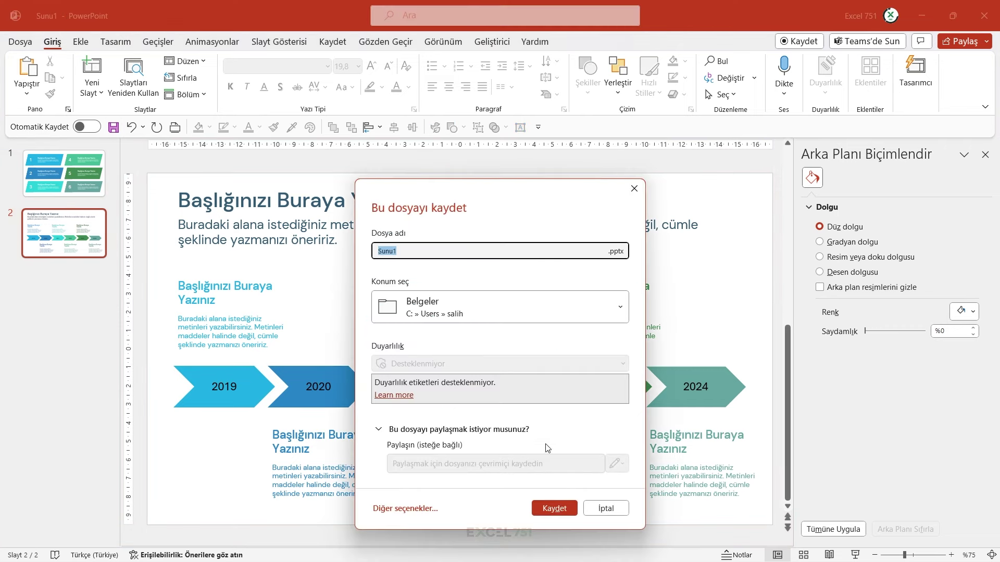
type("Sunum123")
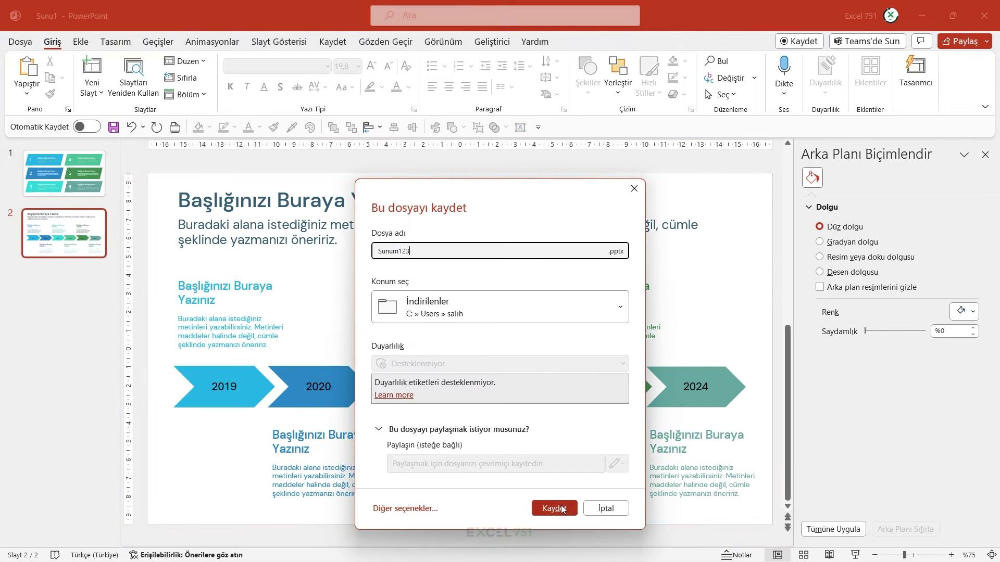
left_click(567, 508)
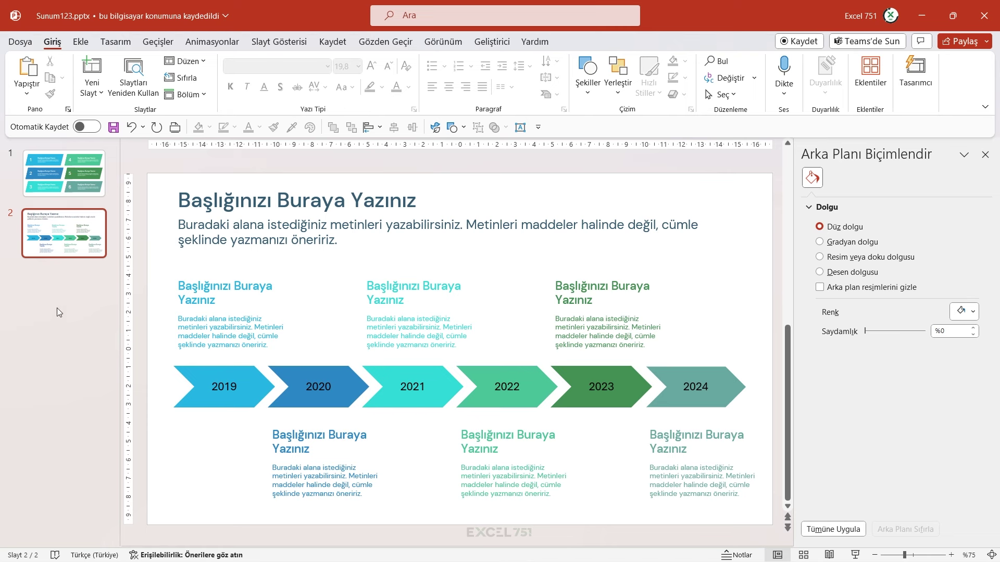
Step: Search the new-presentation templates for 'infographic', then open PowerPoint Options
left_click(21, 42)
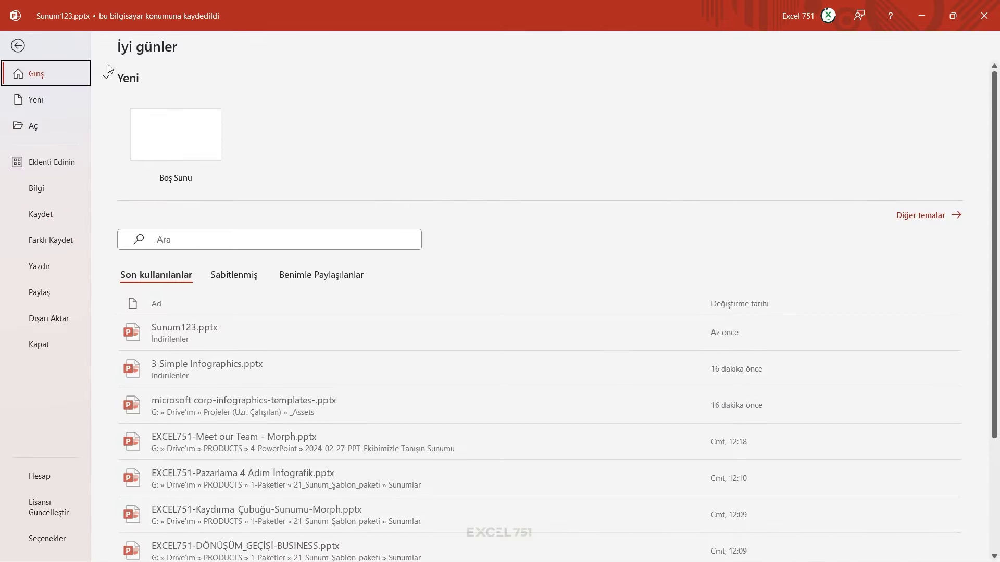
left_click(920, 216)
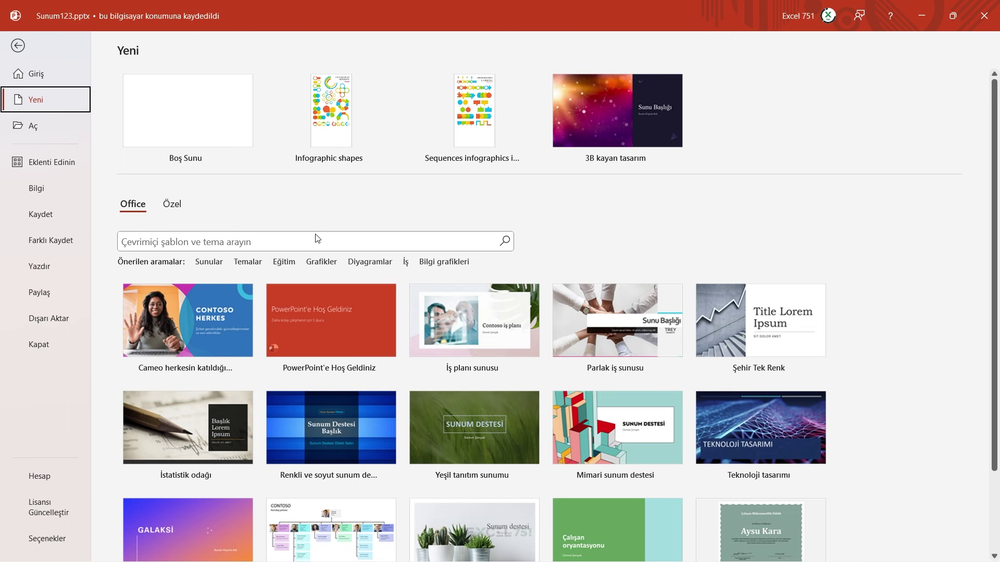
left_click(318, 239)
type("infographic")
key("Return")
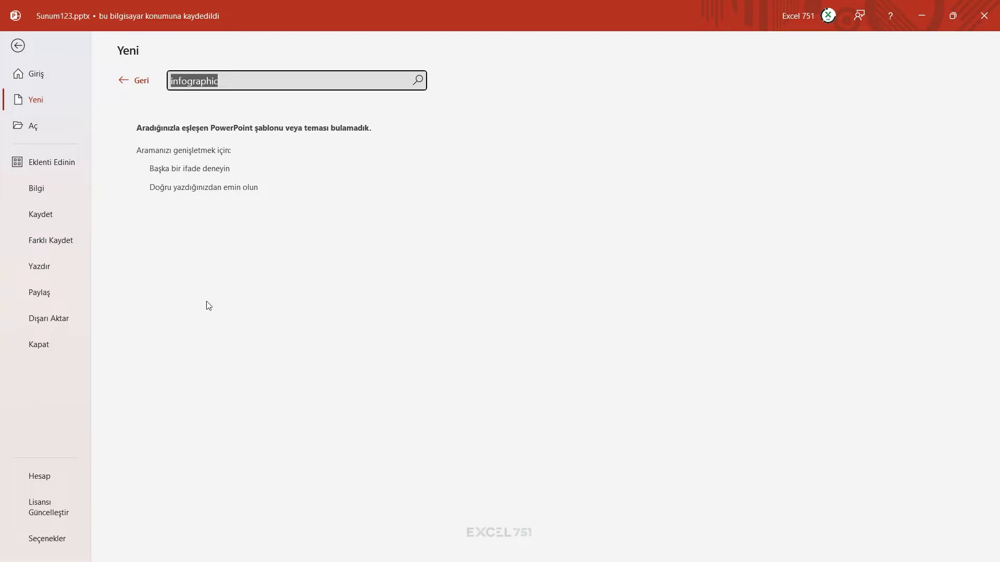
left_click(64, 538)
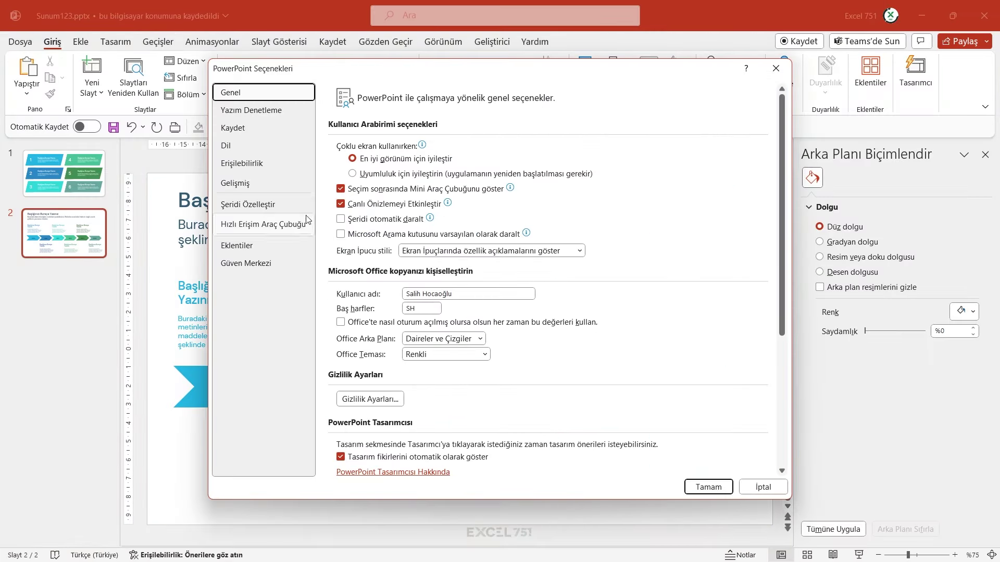
Step: In Options > Dil, make English preferred for display and English (ABD) preferred for writing
left_click(245, 148)
left_click(407, 185)
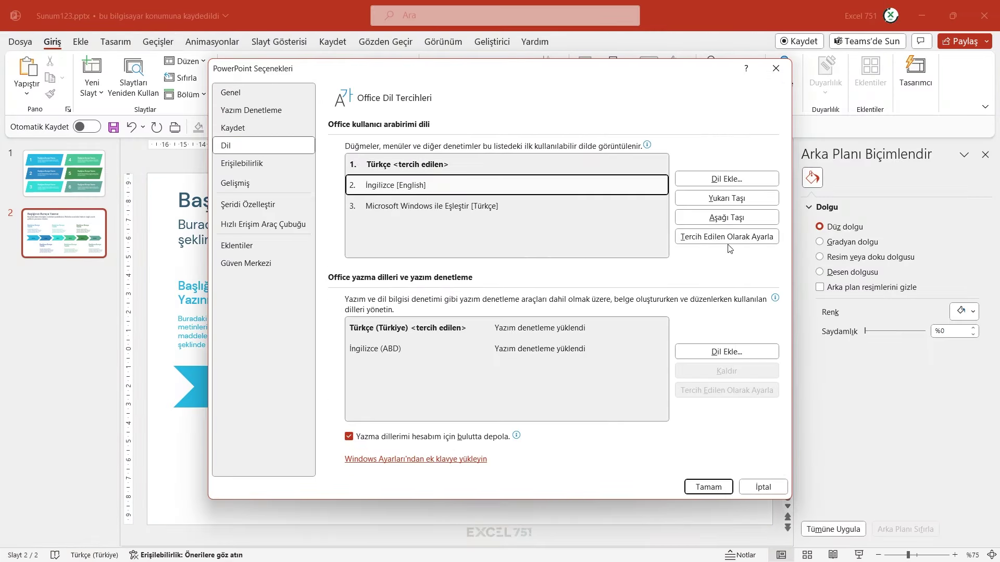
left_click(701, 237)
left_click(375, 349)
left_click(727, 390)
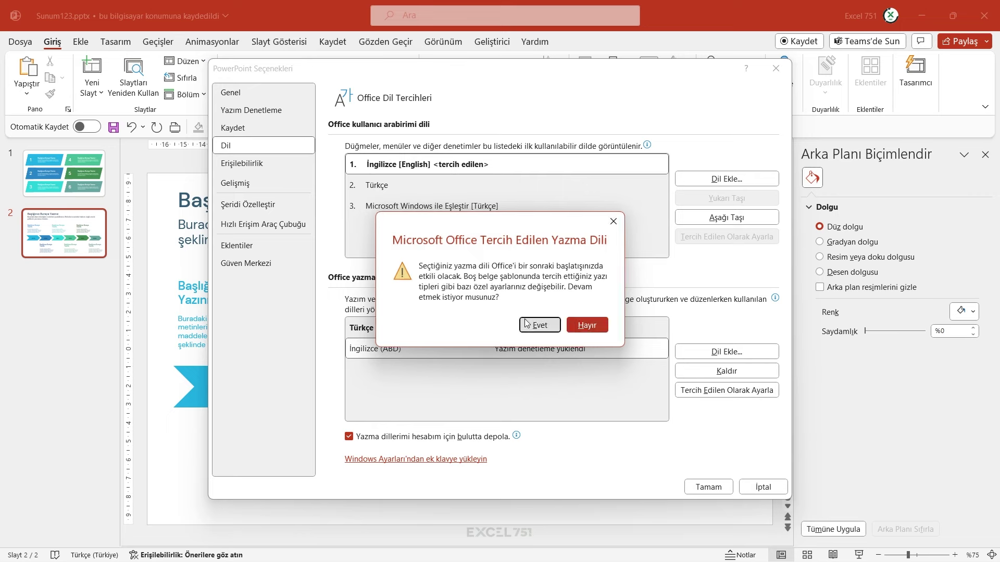
left_click(539, 325)
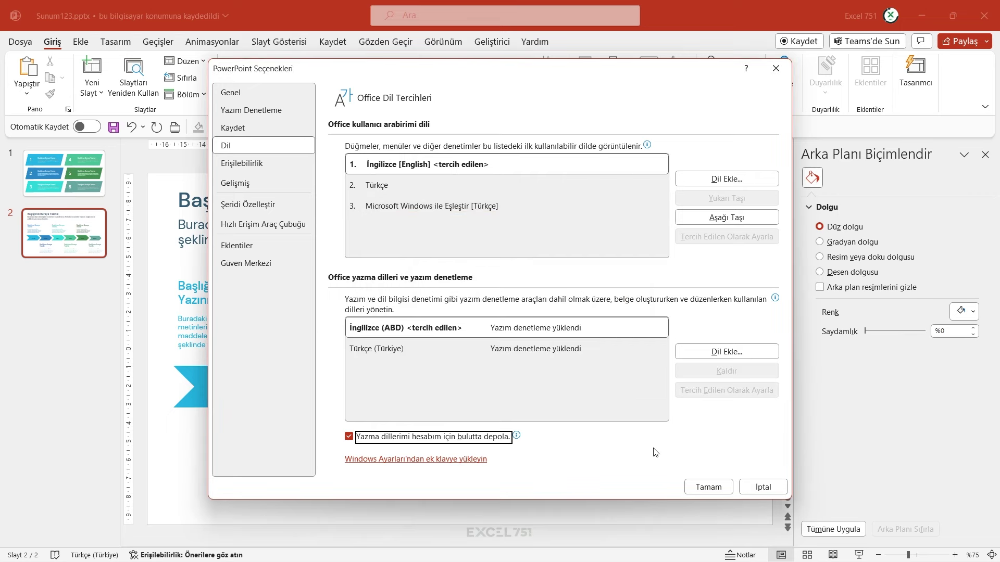
Step: Apply the language change, accept the restart warning, and restart PowerPoint
left_click(709, 487)
left_click(594, 313)
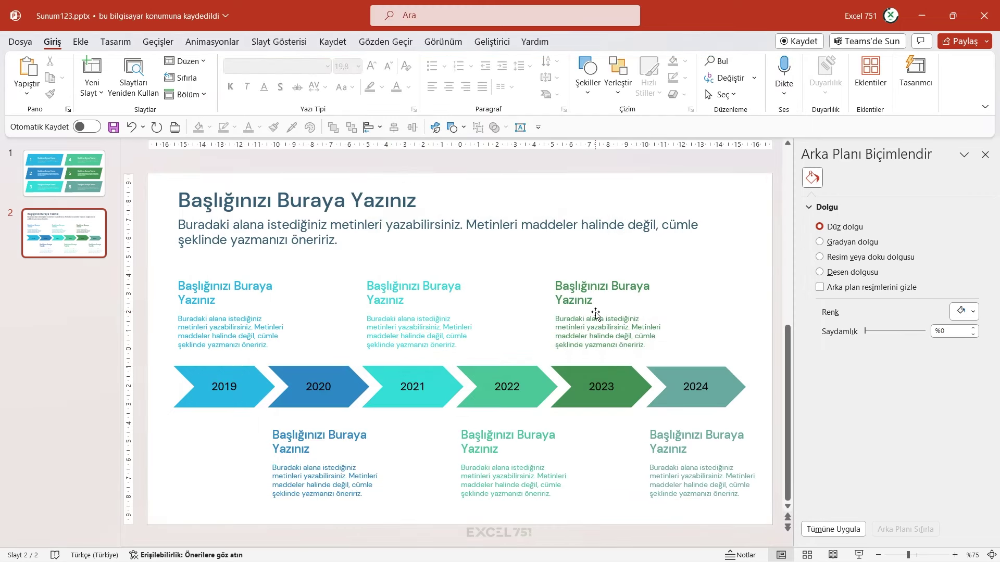
left_click(986, 21)
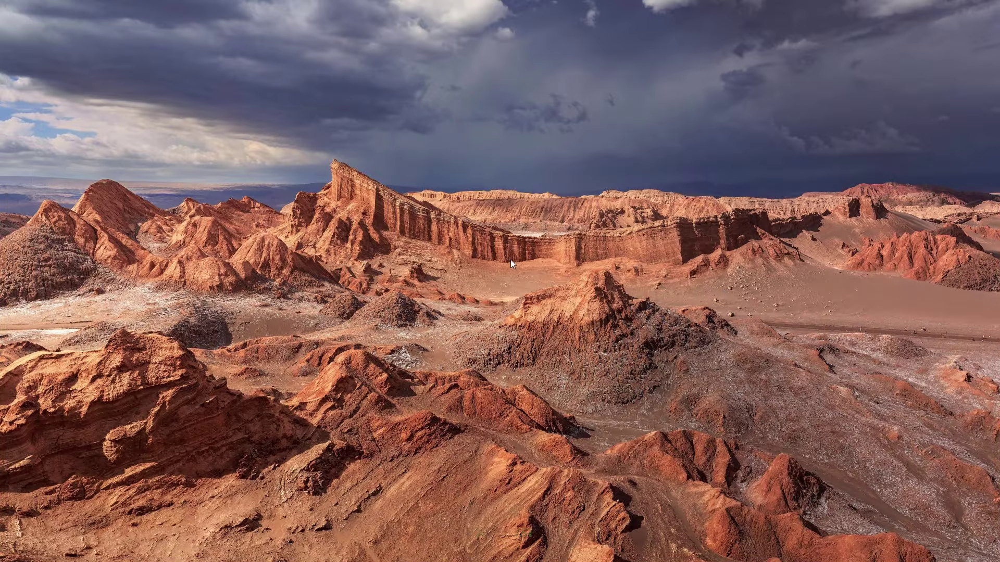
double_click(233, 76)
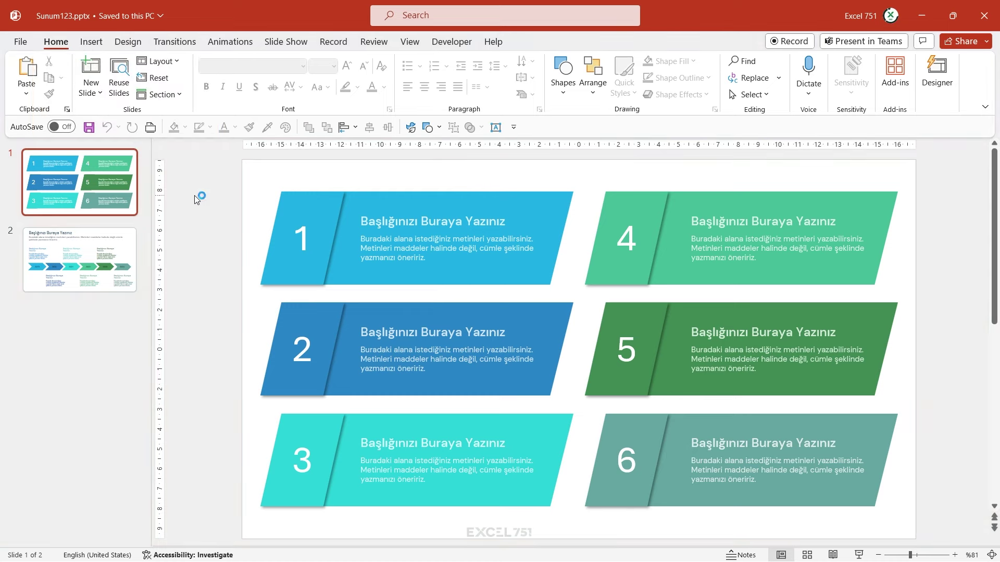
Step: Search the full template collection for 'infographic' and scroll through the results
left_click(20, 42)
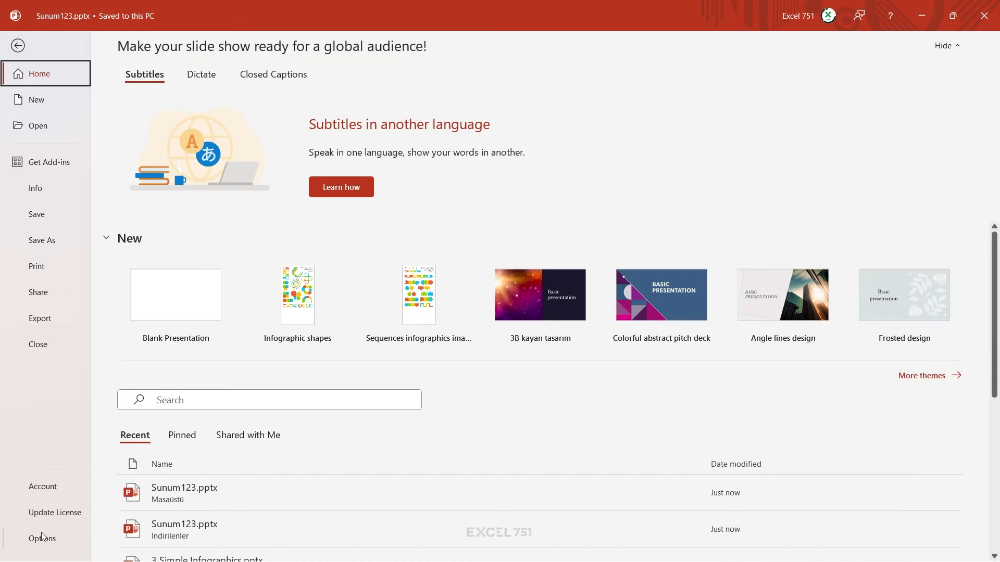
left_click(937, 381)
left_click(222, 239)
type("infographic")
key("Return")
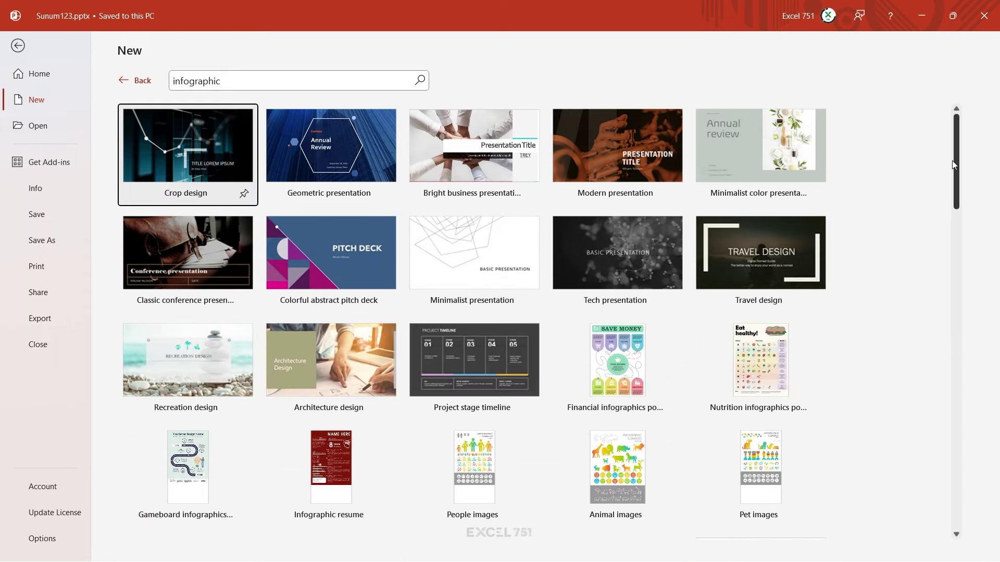
scroll(952, 198, "down", 3)
left_click_drag(954, 199, 956, 289)
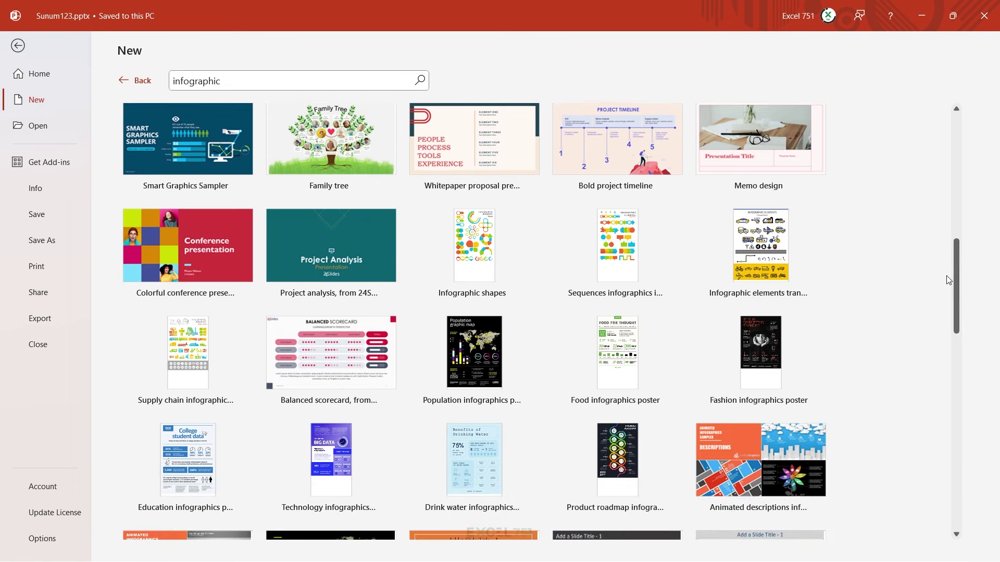
Step: Browse the Infographic shapes template's sample pages and create a new deck from it
left_click(474, 255)
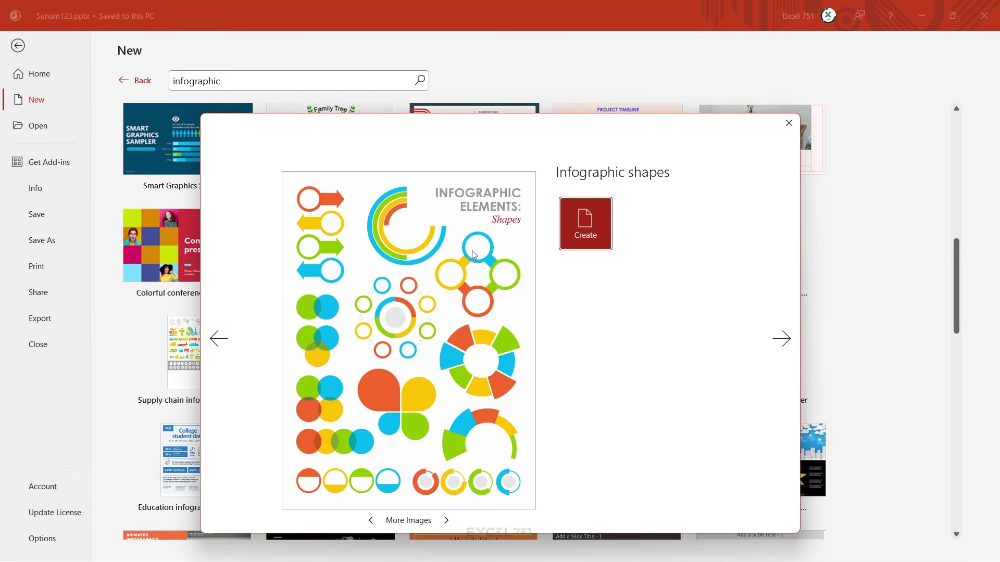
left_click(781, 338)
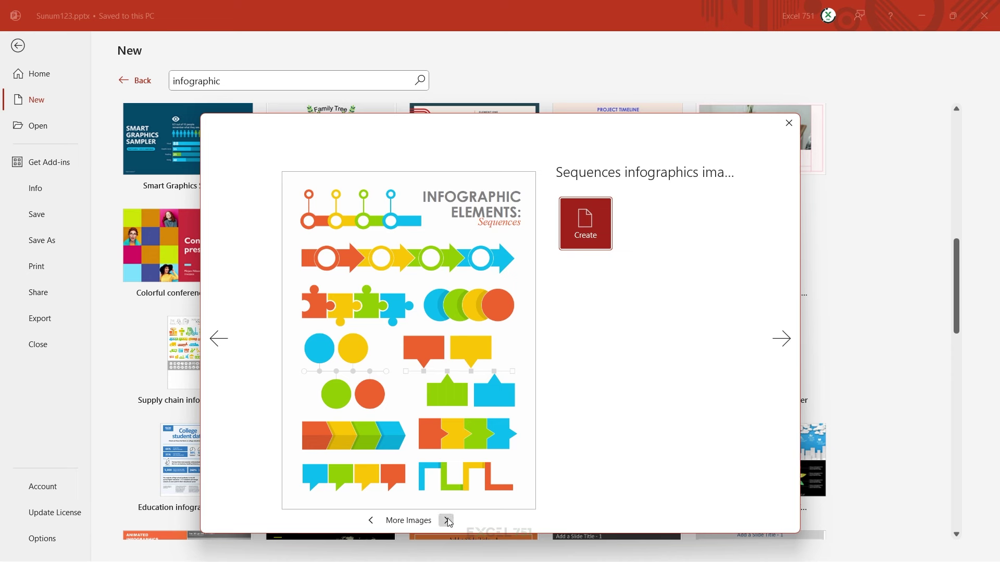
left_click(447, 521)
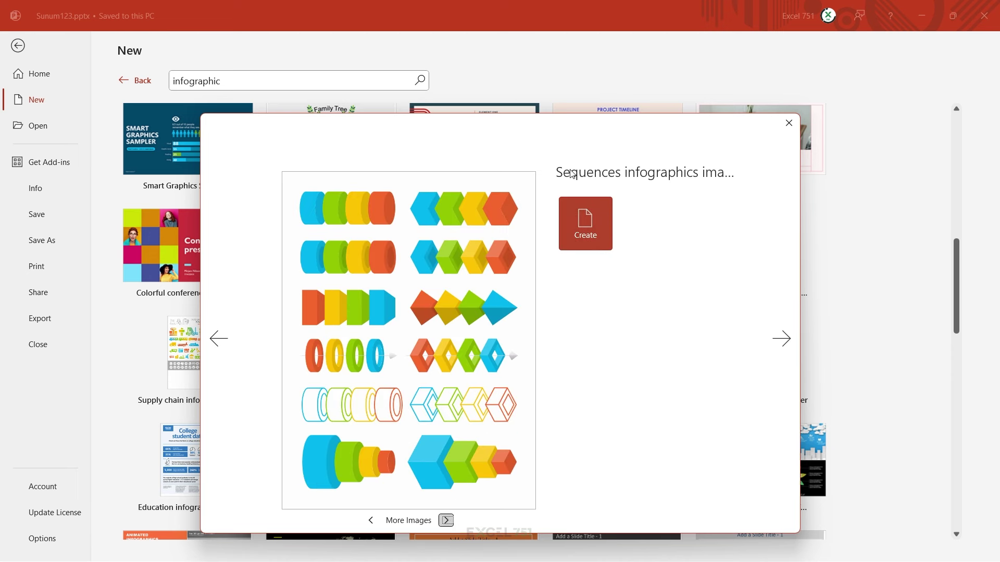
left_click(446, 520)
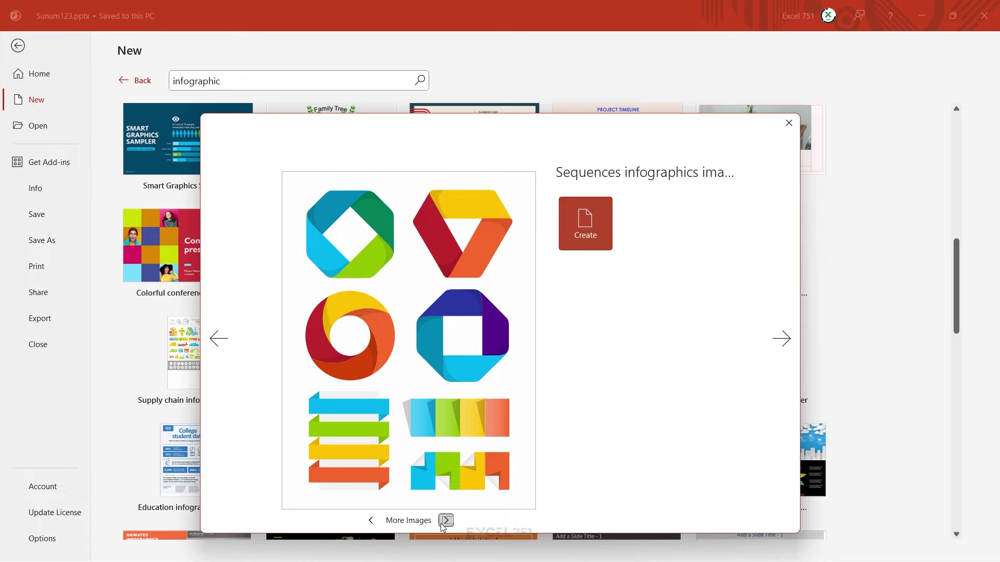
left_click(371, 521)
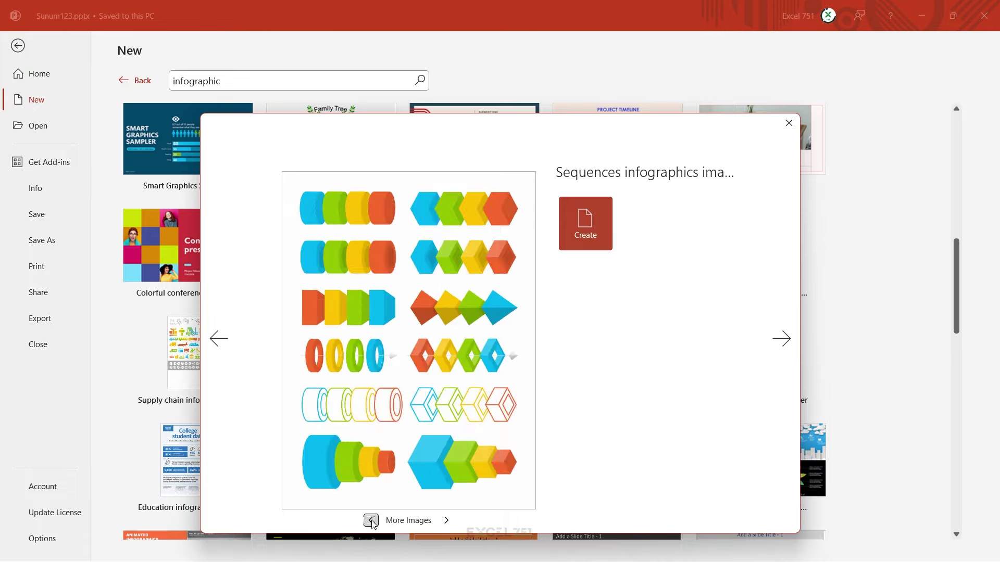
left_click(372, 521)
left_click(242, 337)
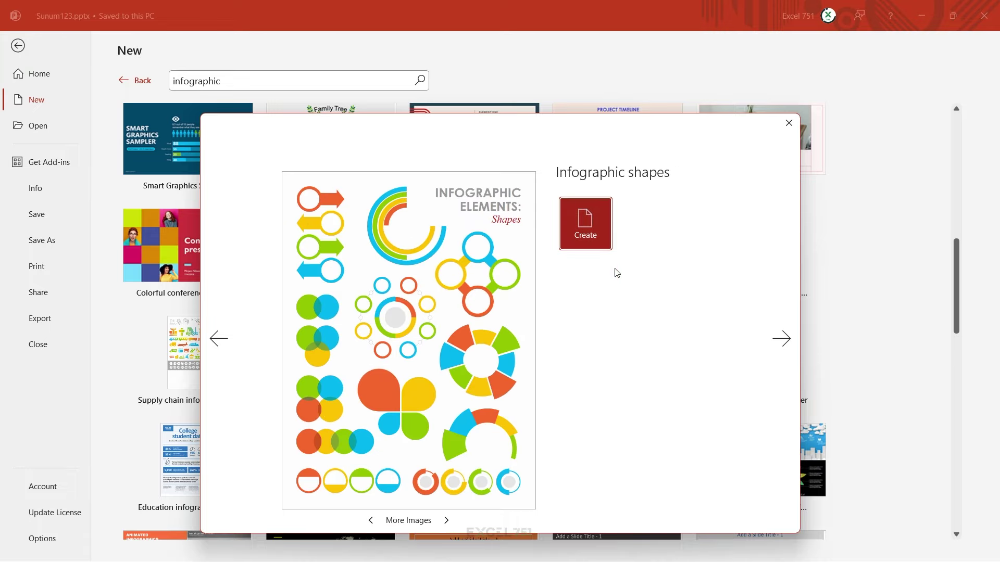
left_click(609, 219)
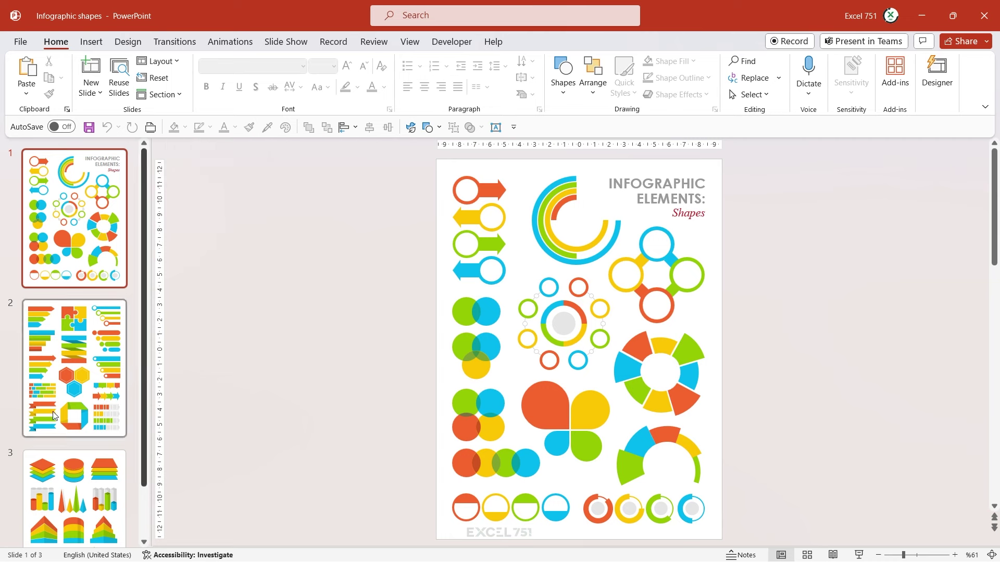
Step: Inspect the template's shape groups: puzzle, arrows and circle list on slide 2, then rings and arcs on slide 1
left_click(72, 352)
left_click(588, 230)
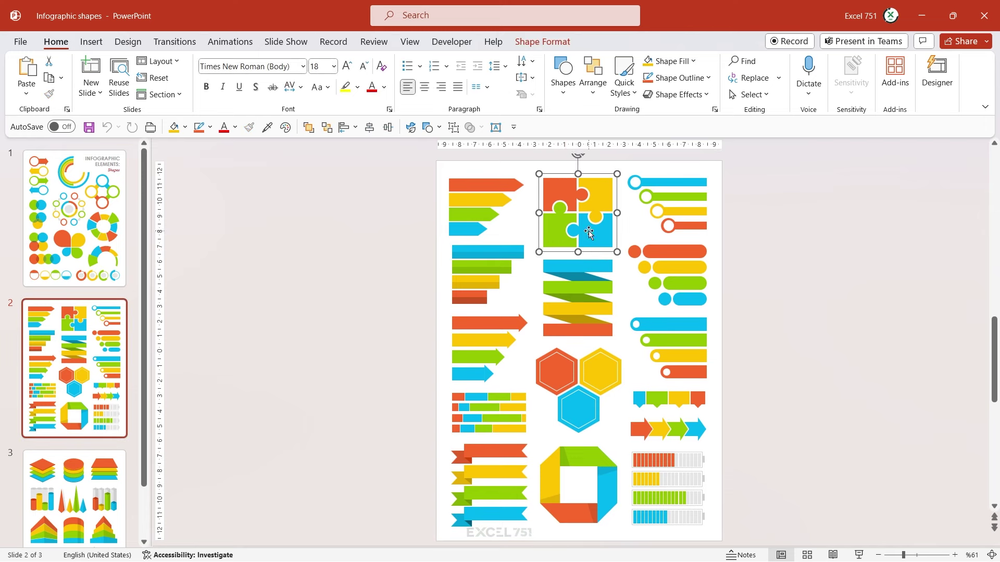
left_click(463, 225)
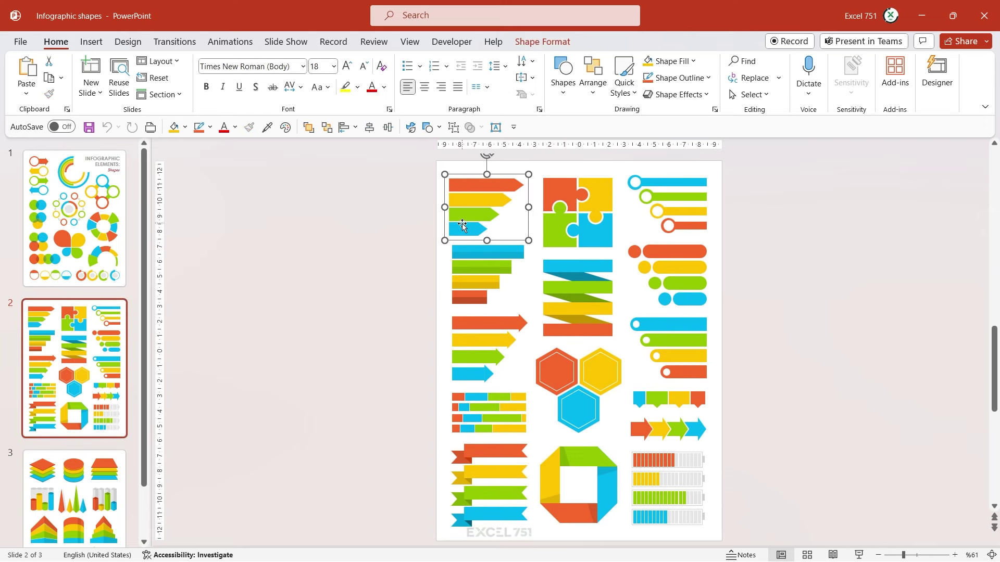
left_click(676, 219)
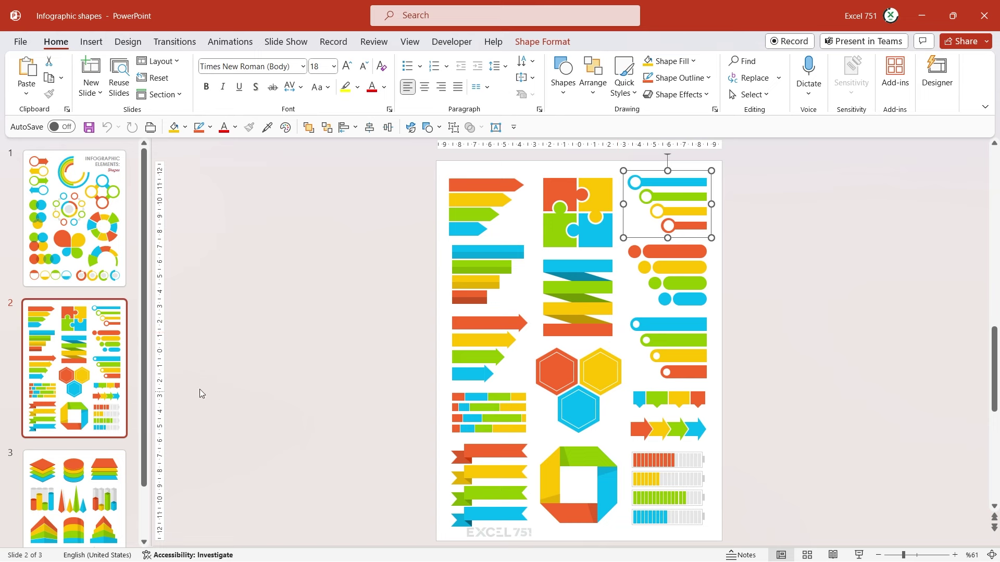
scroll(200, 390, "up", 1)
left_click(623, 361)
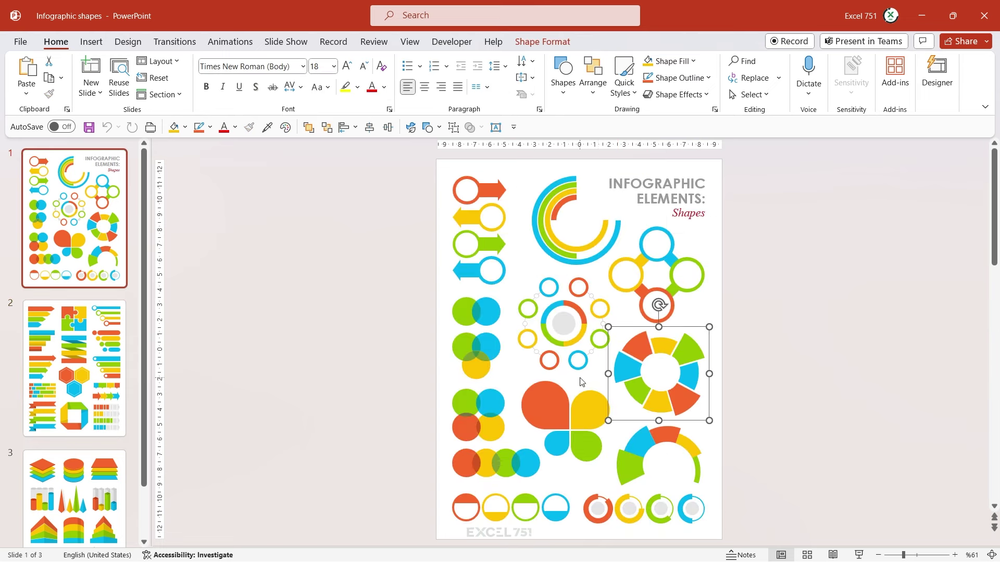
left_click(583, 331)
left_click(624, 286)
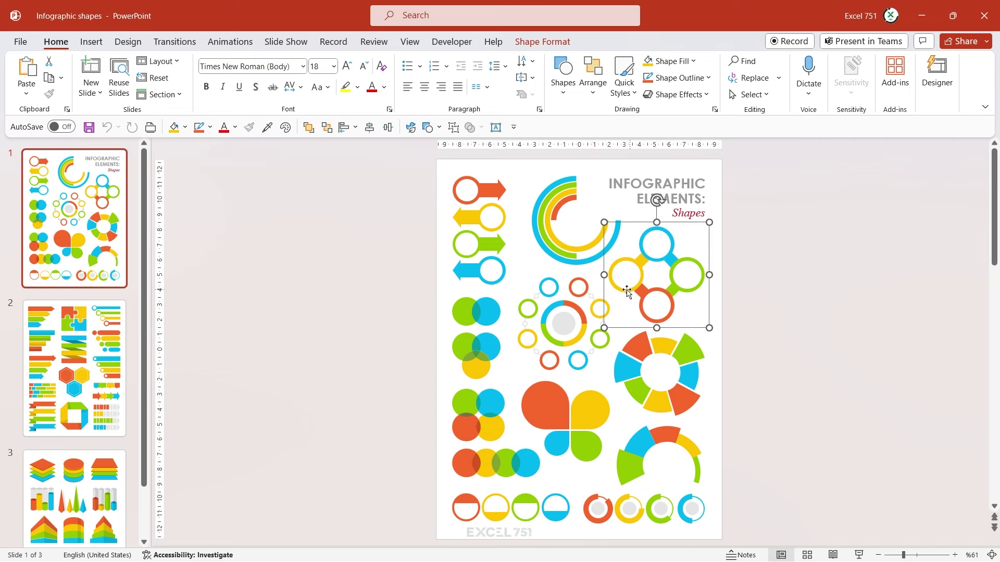
left_click(577, 251)
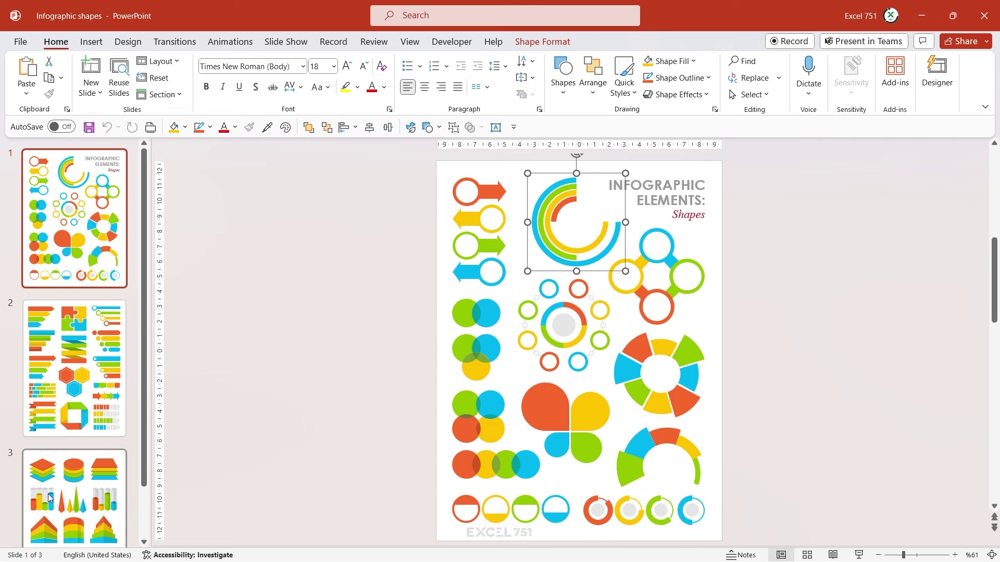
Step: Check slide 3's top-row shapes, then select slide 1's multicolour segmented ring
left_click(53, 503)
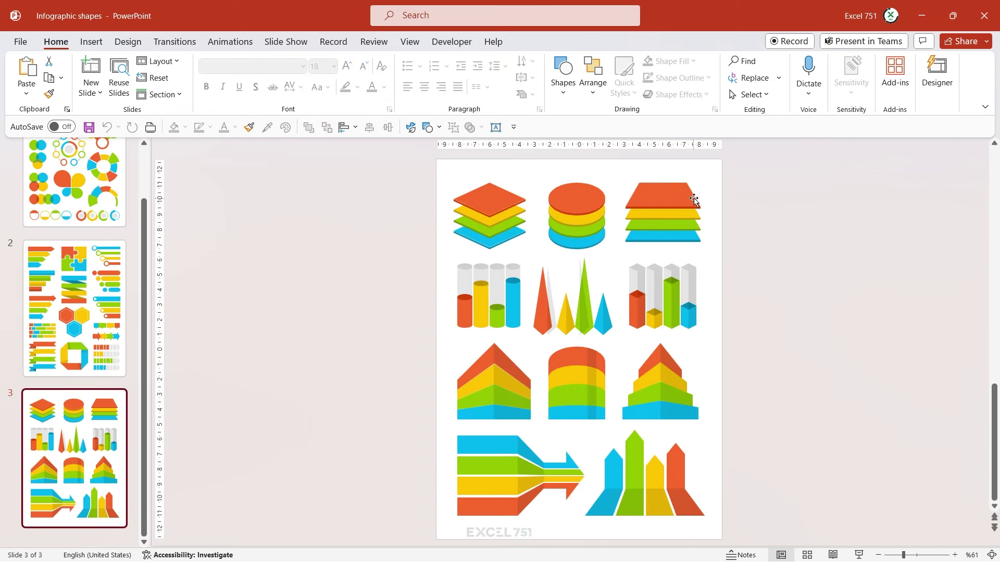
mouse_move(779, 168)
left_mouse_down()
mouse_move(325, 283)
mouse_move(914, 179)
left_mouse_up()
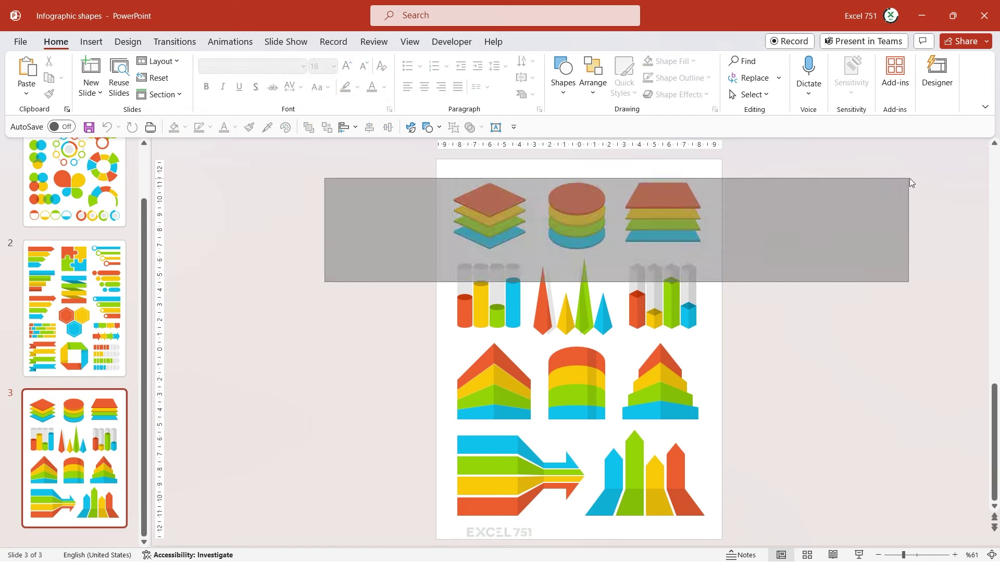
left_click(495, 468)
scroll(73, 307, "up", 3)
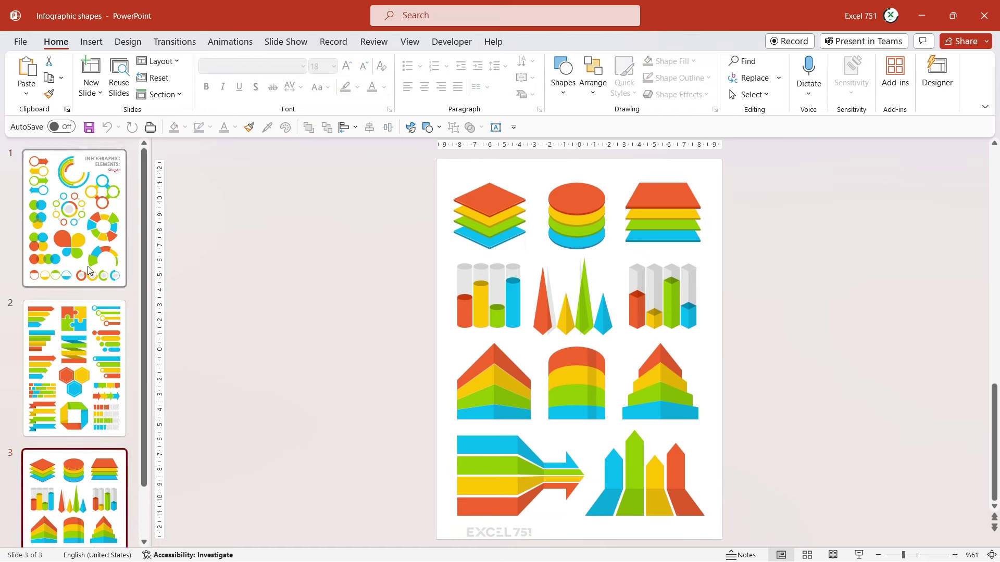
left_click(73, 219)
left_click(621, 369)
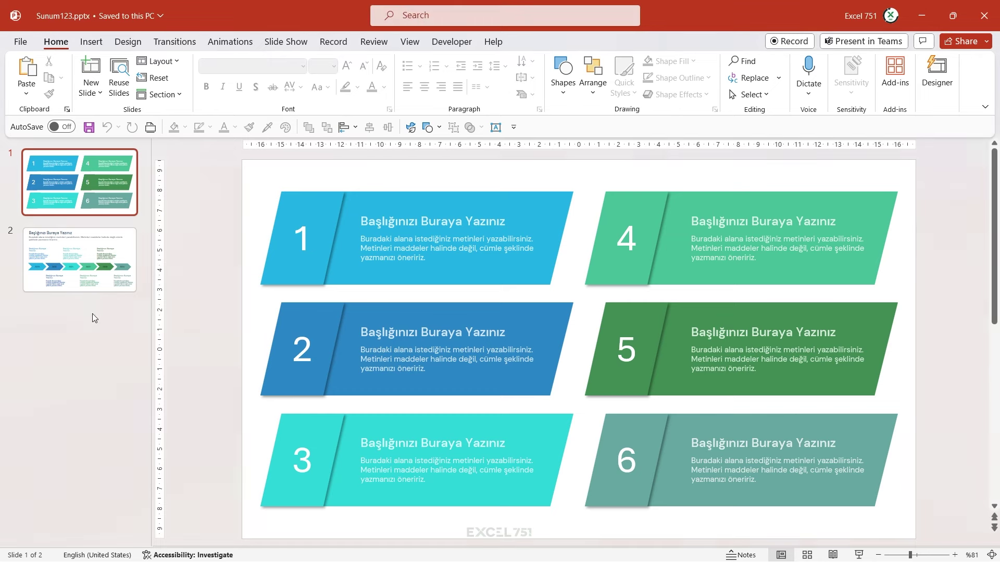
Step: Add a new third slide, paste the segmented ring, then enlarge and centre it
right_click(92, 314)
left_click(127, 357)
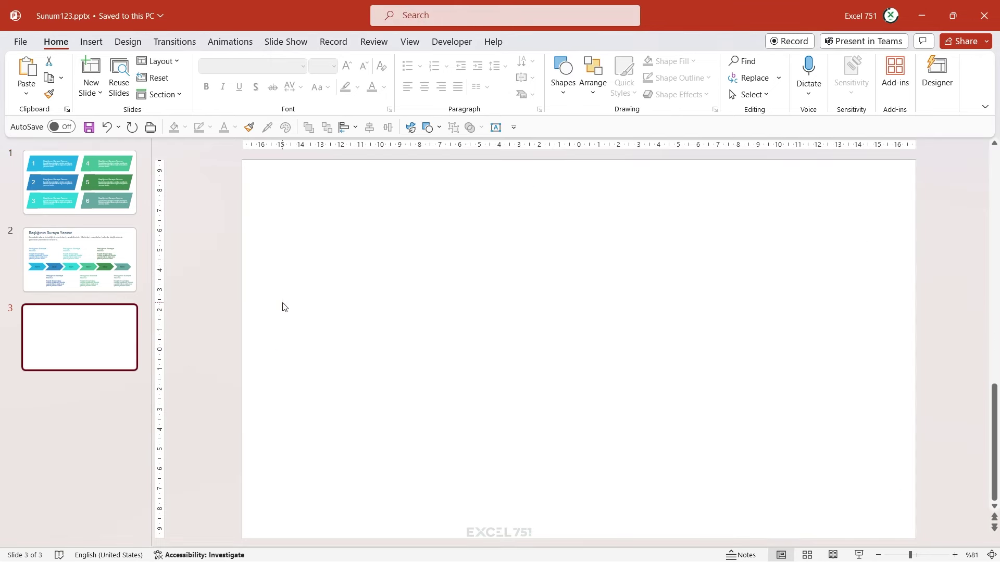
key("ctrl+v")
left_click_drag(472, 385, 274, 203)
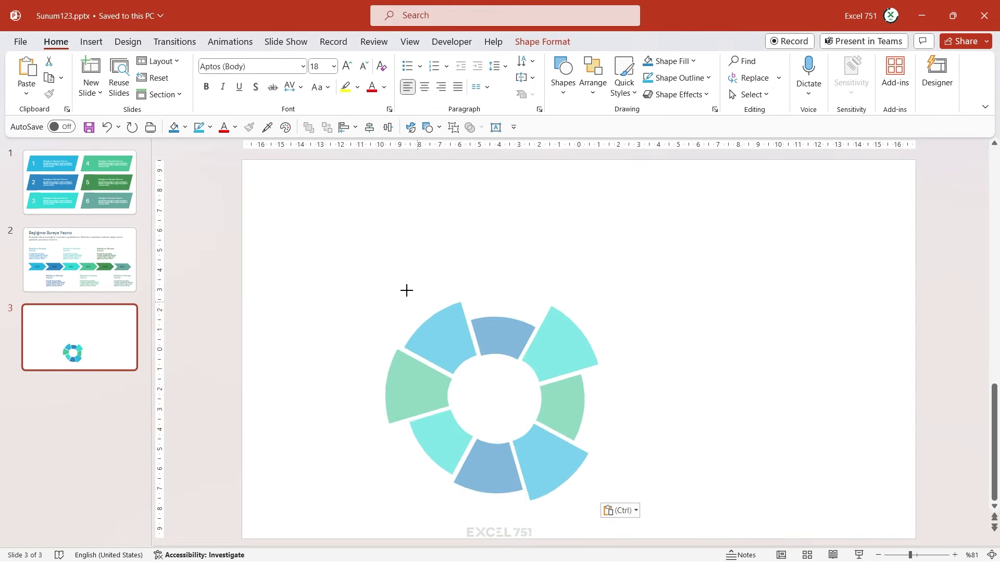
left_click_drag(600, 303, 742, 297)
left_click_drag(744, 198, 759, 184)
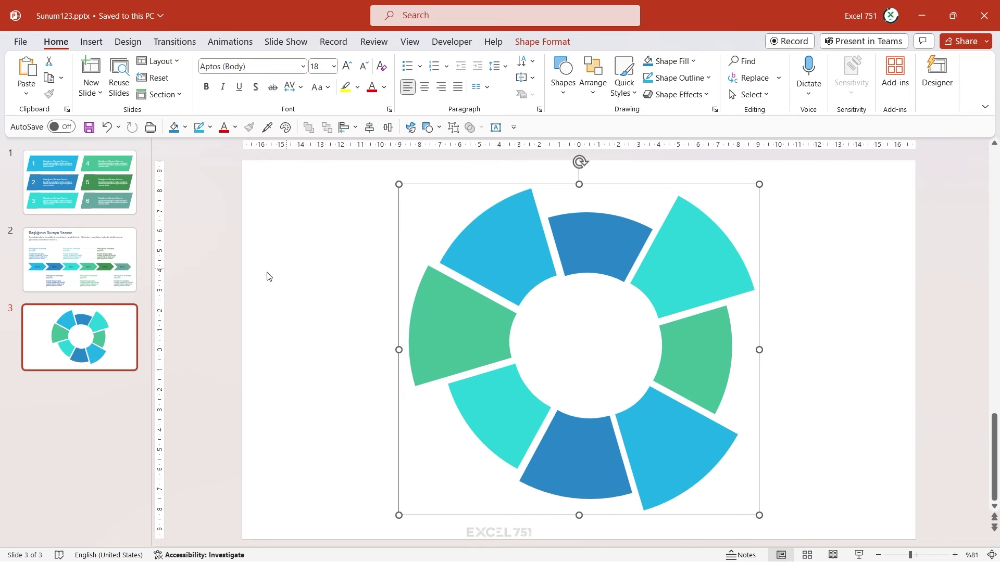
Step: Open Format Background for the new slide
left_click(267, 225)
right_click(267, 214)
left_click(348, 367)
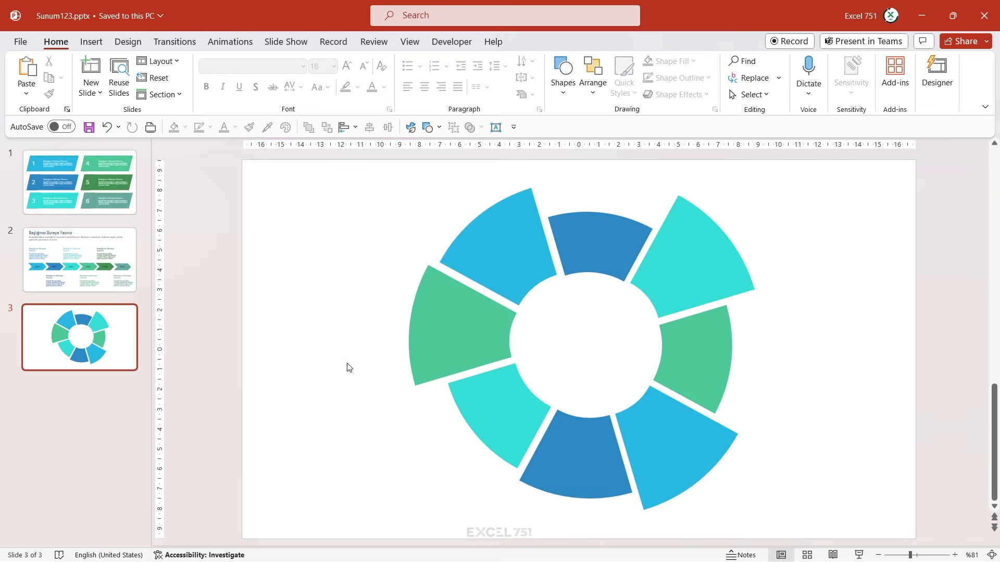
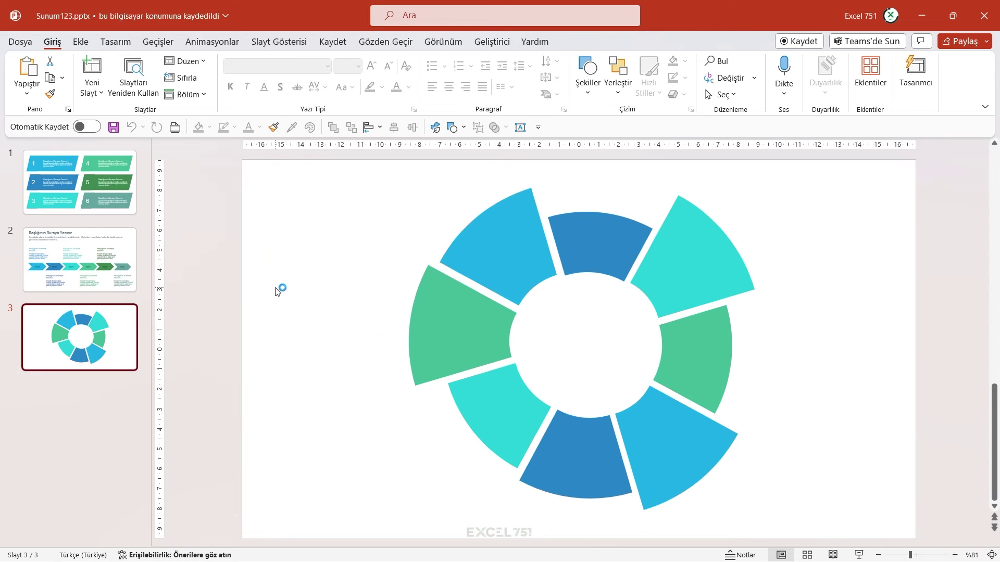
Step: Set slide 3's background colour to dark navy
right_click(288, 229)
left_click(361, 383)
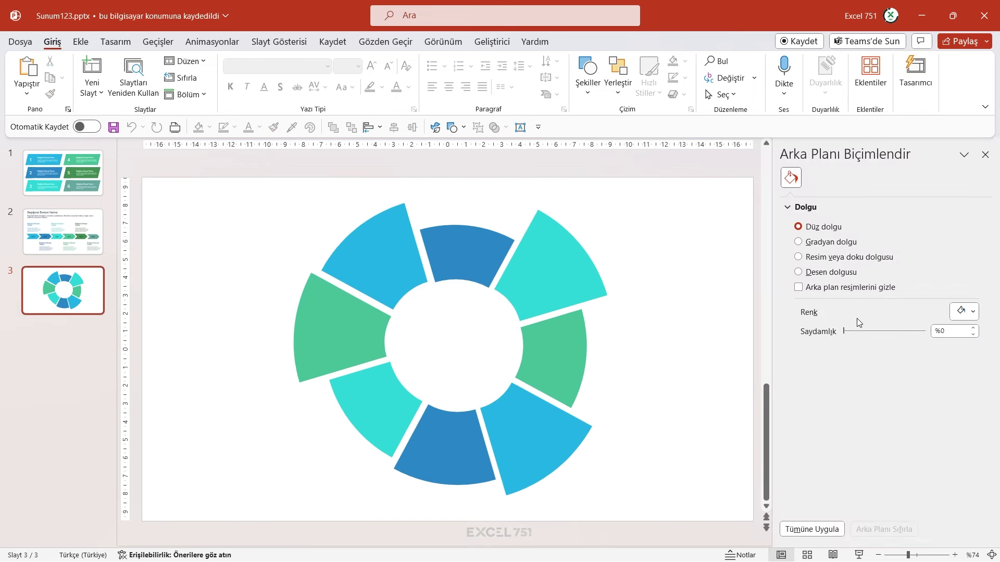
left_click(966, 311)
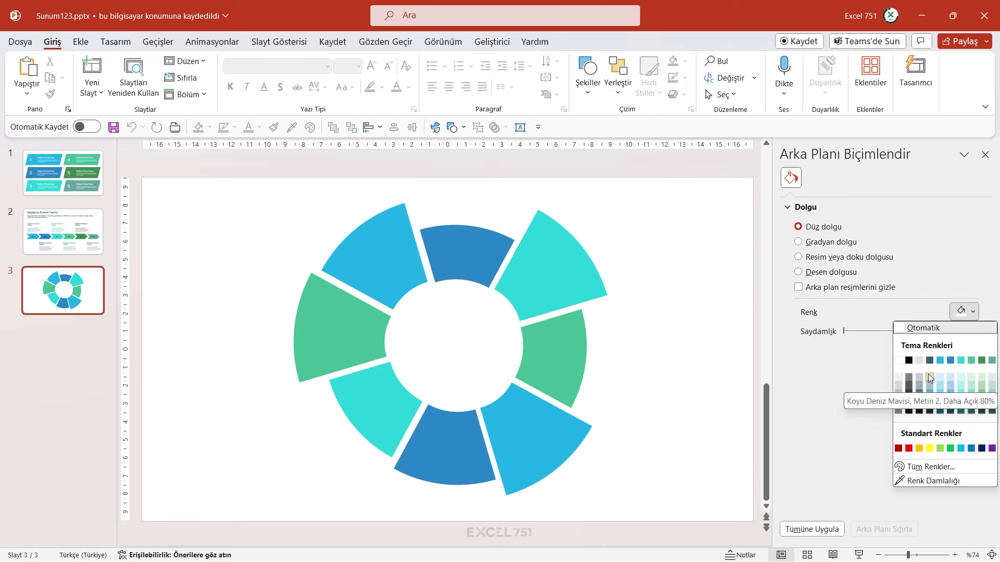
left_click(930, 410)
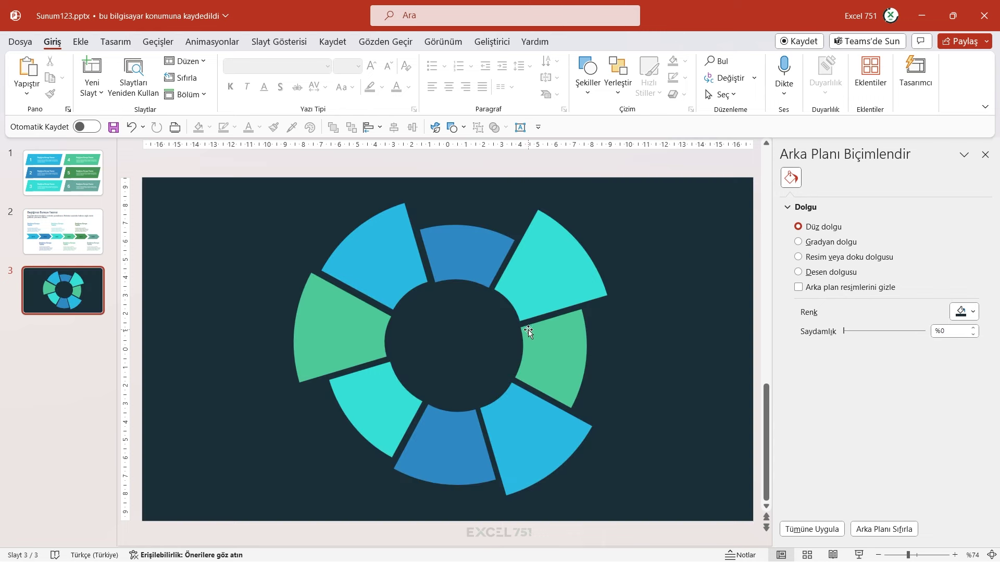
Step: Fill the green, top-left blue, top and bottom dark-blue donut segments with dark slate blue
left_click(458, 268)
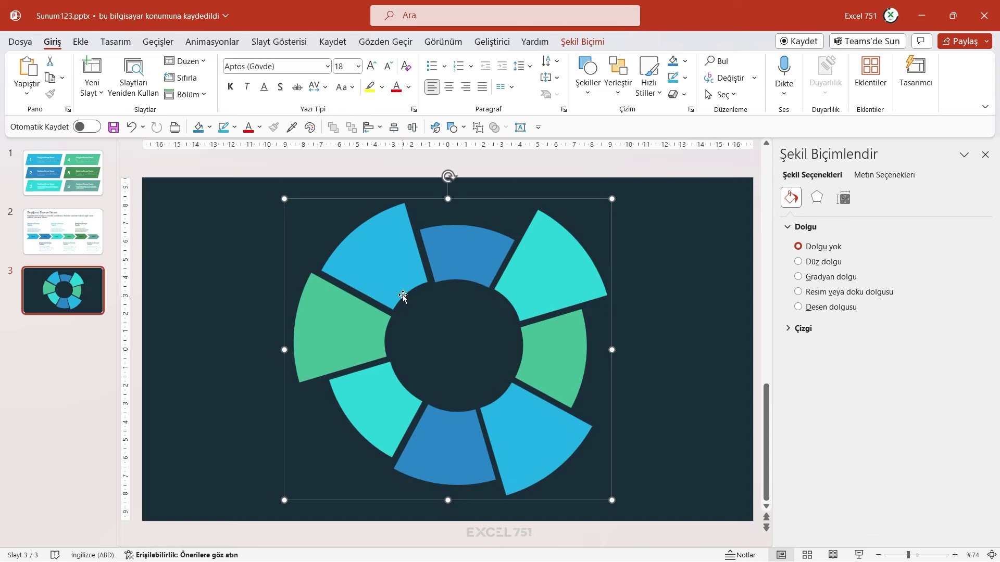
left_click(363, 351)
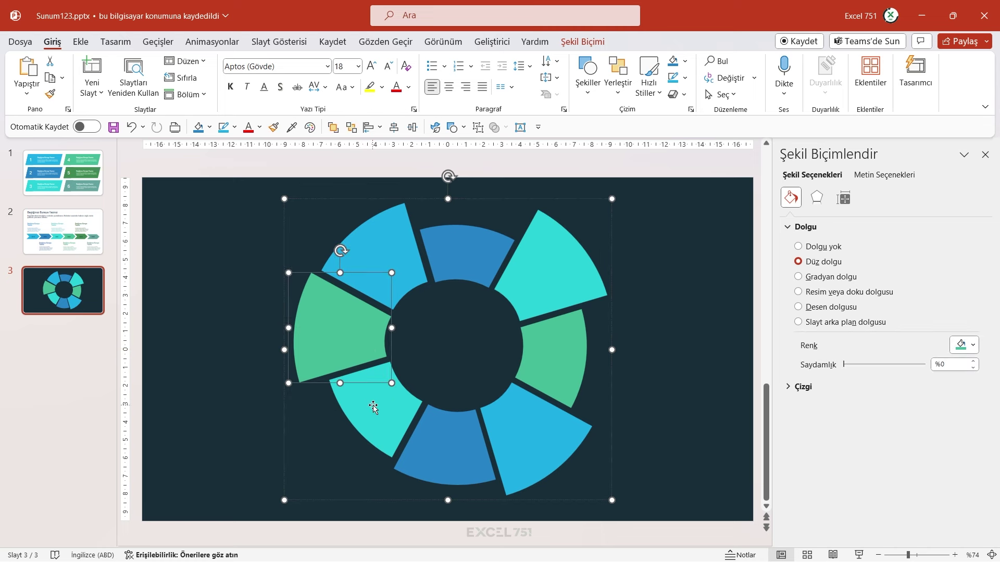
left_click(410, 275)
left_click(492, 275, "shift")
left_click(458, 451, "shift")
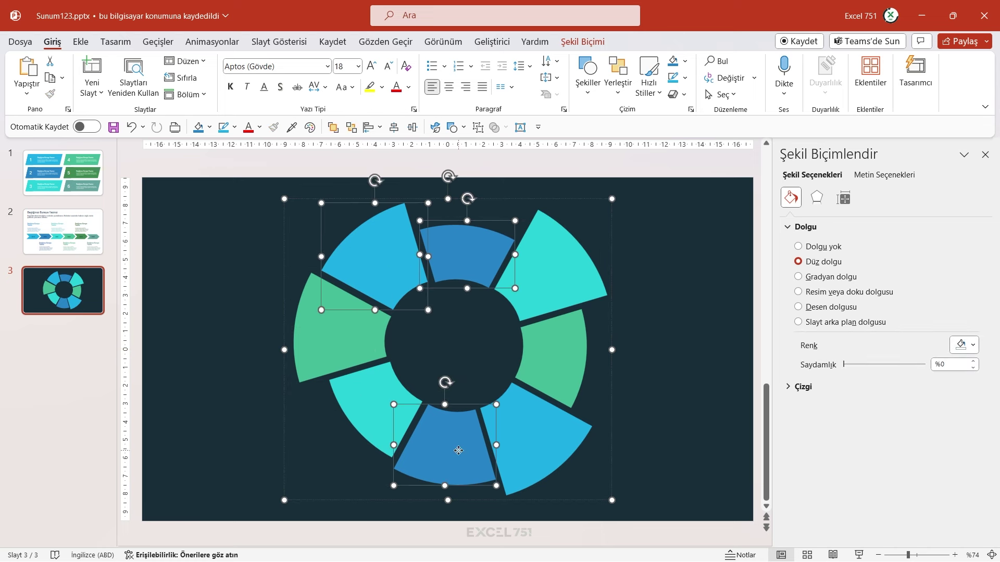
left_click(541, 363, "shift")
right_click(557, 347)
left_click(602, 378)
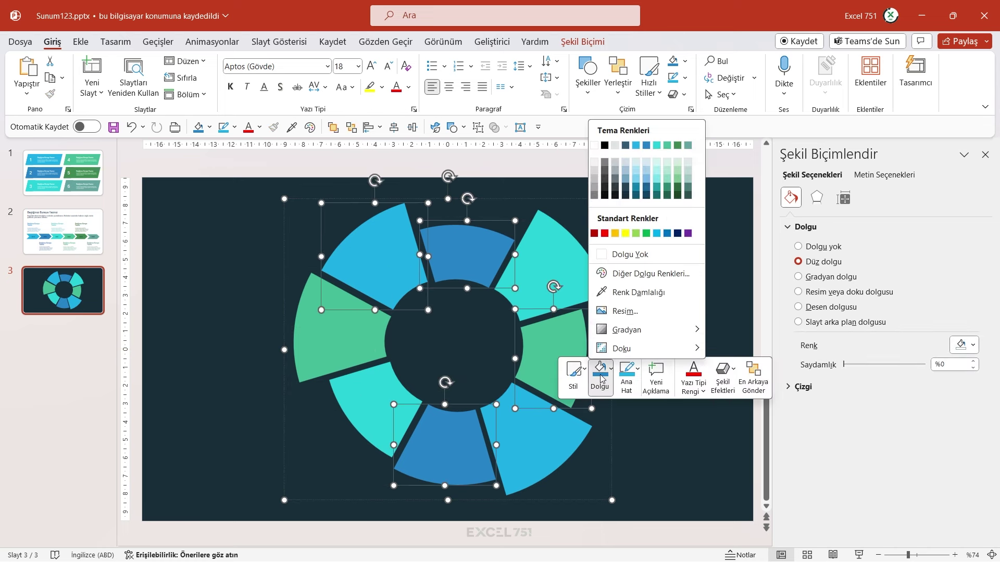
left_click(623, 185)
left_click(445, 373)
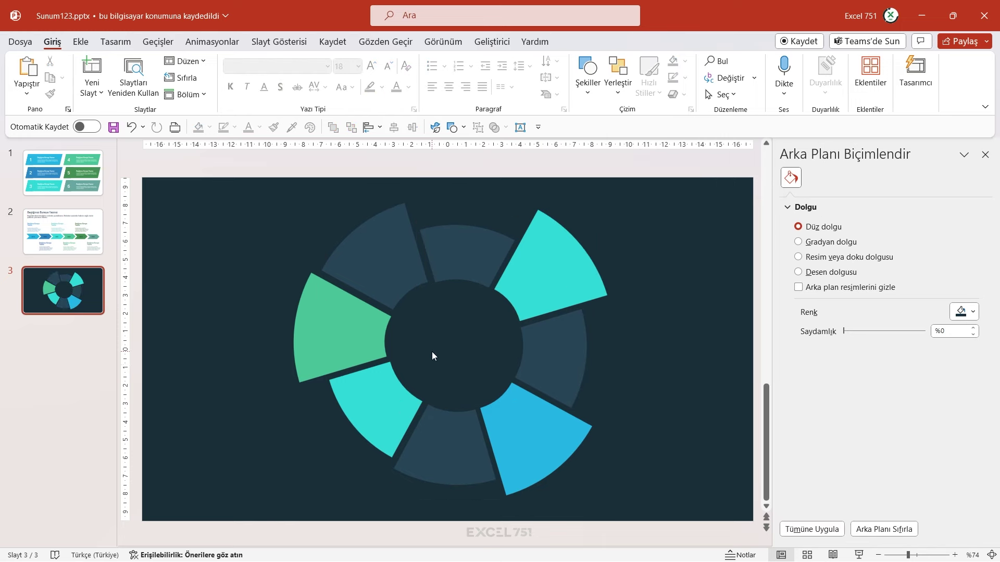
Step: Copy slide 2's heading-and-text box onto slide 3 and place copies around the donut
scroll(260, 370, "up", 3)
left_click(242, 284)
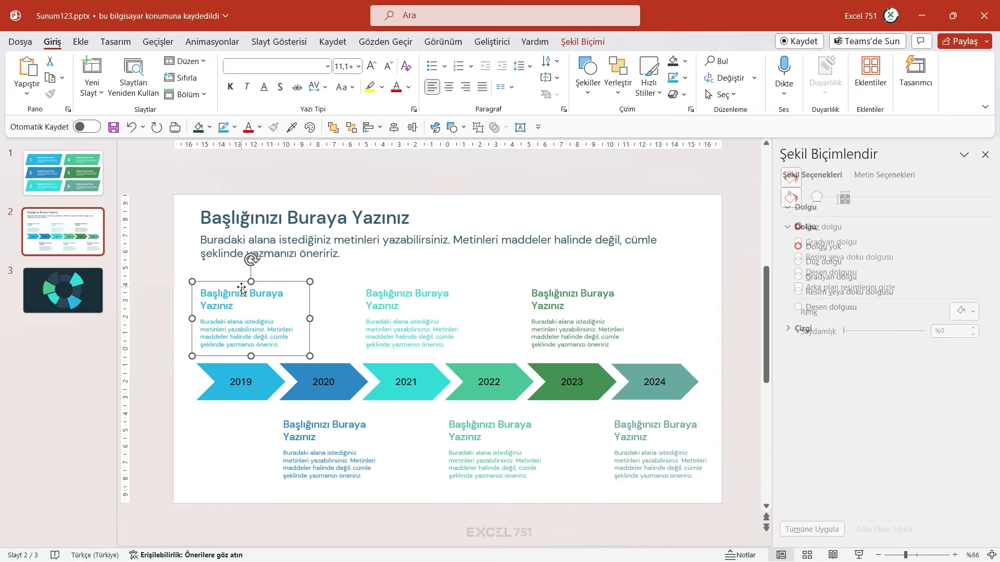
key("ctrl+c")
scroll(257, 342, "down", 3)
key("ctrl+v")
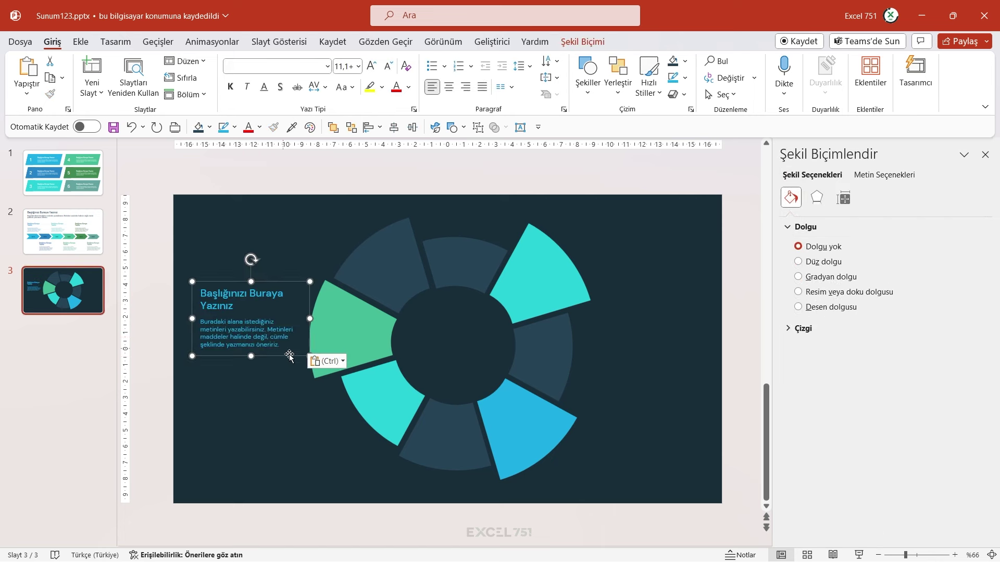
mouse_move(289, 360)
left_mouse_down()
mouse_move(324, 469)
mouse_move(623, 359)
mouse_move(677, 284)
left_mouse_up()
left_click_drag(675, 286, 671, 493)
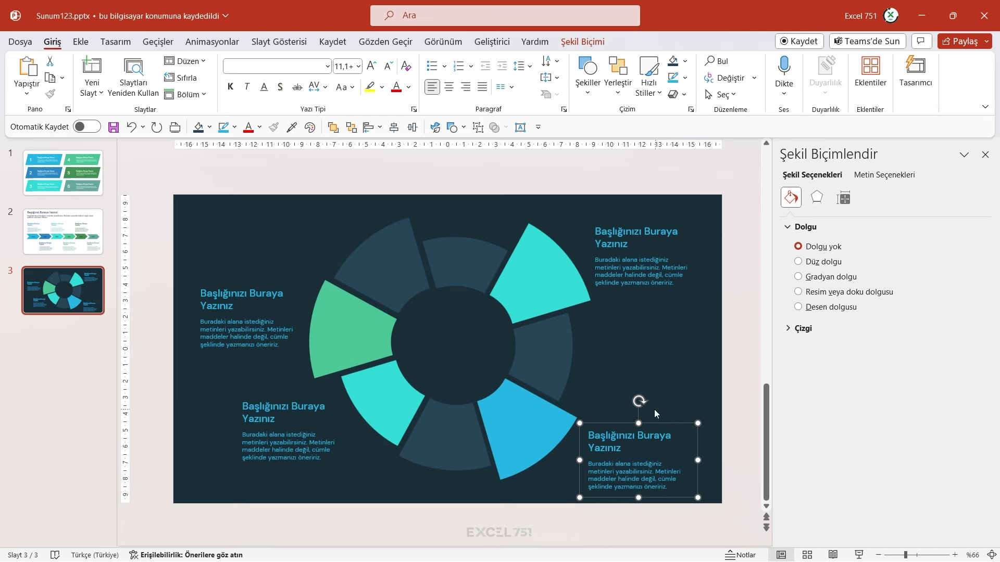
Step: Give the left and lower-left text blocks light green and light font colours
left_click(219, 330)
left_click(241, 282)
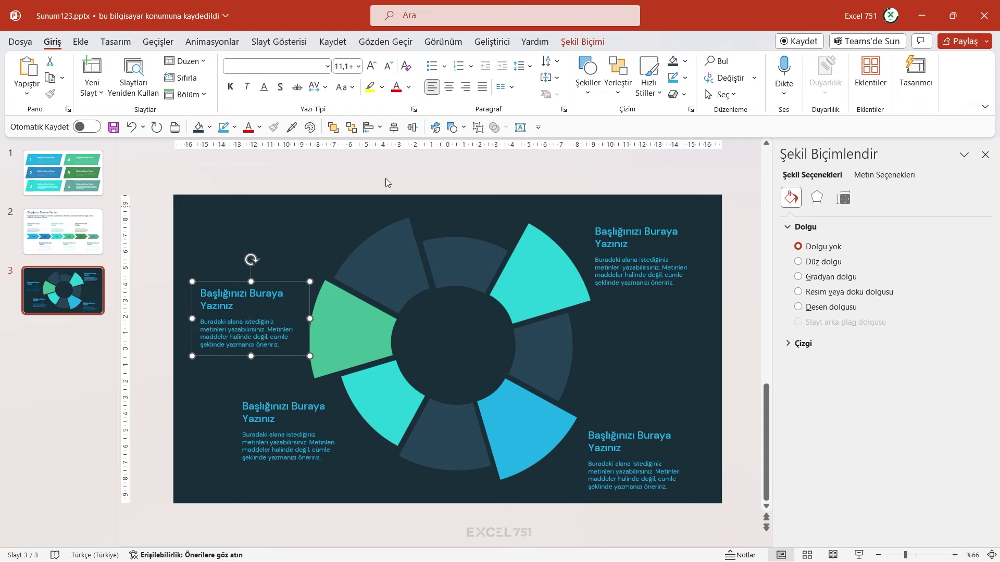
left_click(409, 87)
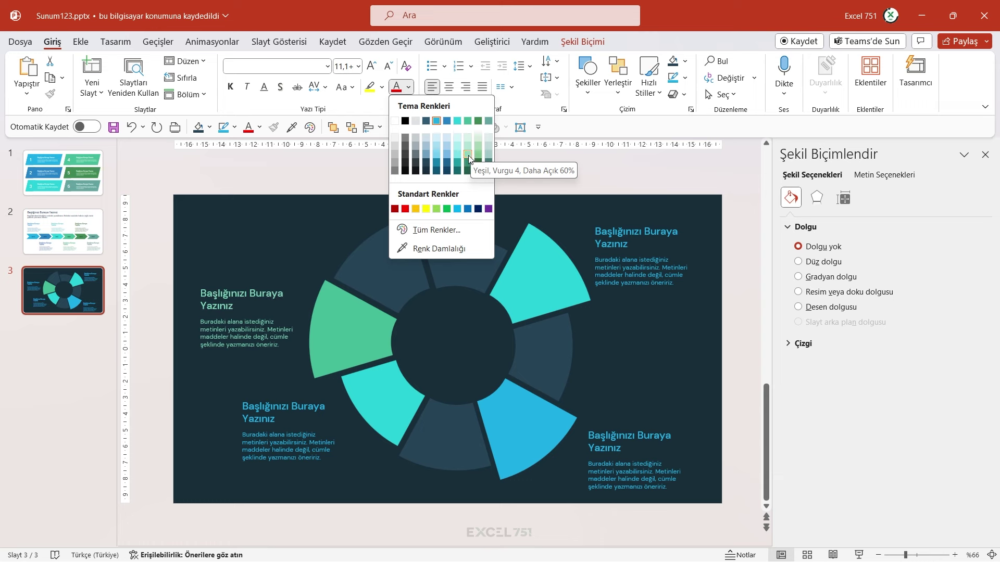
left_click(468, 156)
left_click(284, 411)
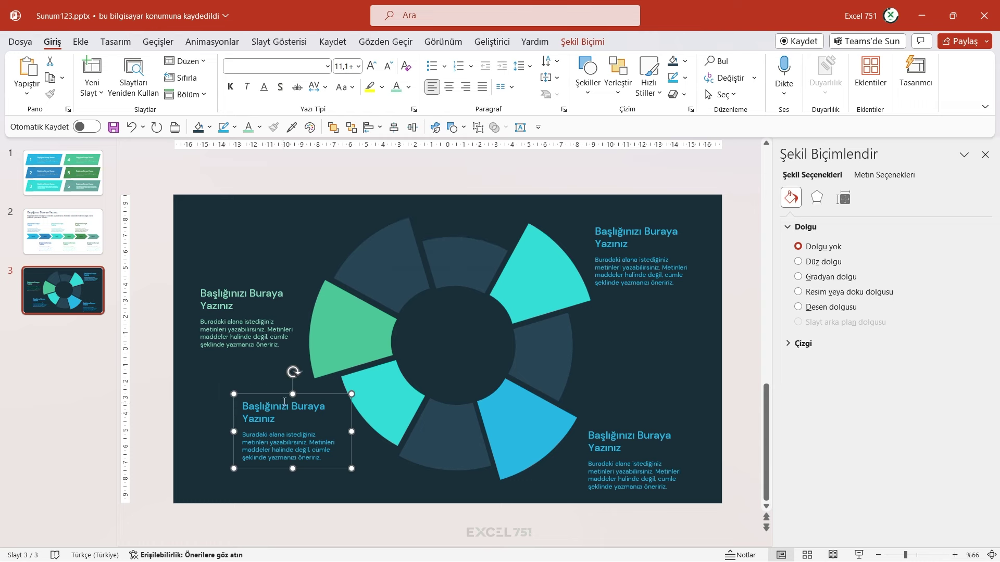
left_click(409, 87)
left_click(461, 156)
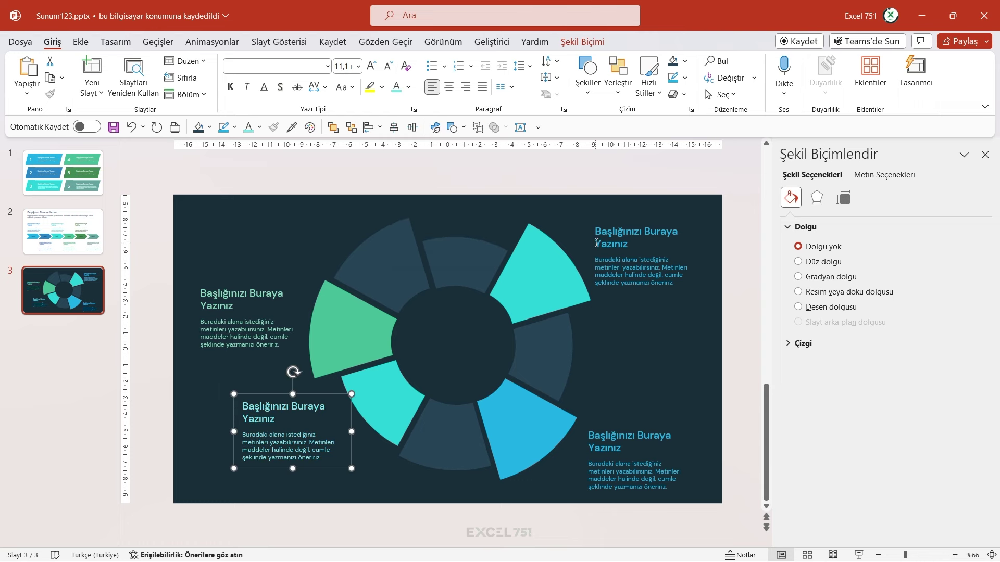
Step: Give the upper-right and lower-right text blocks light font colours, then narrow the side pane
key("Tab")
left_click(408, 88)
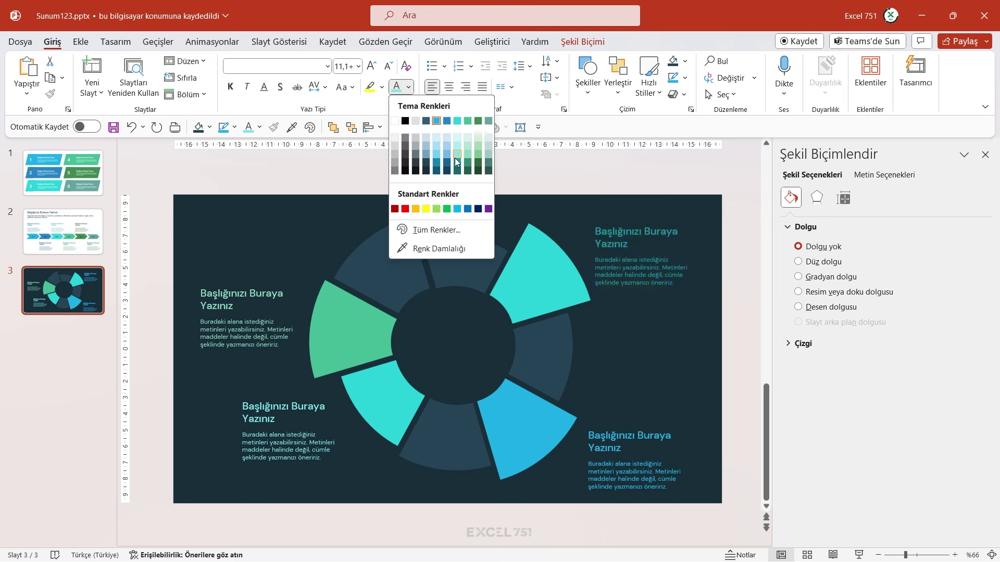
left_click(456, 156)
key("Tab")
left_click(409, 89)
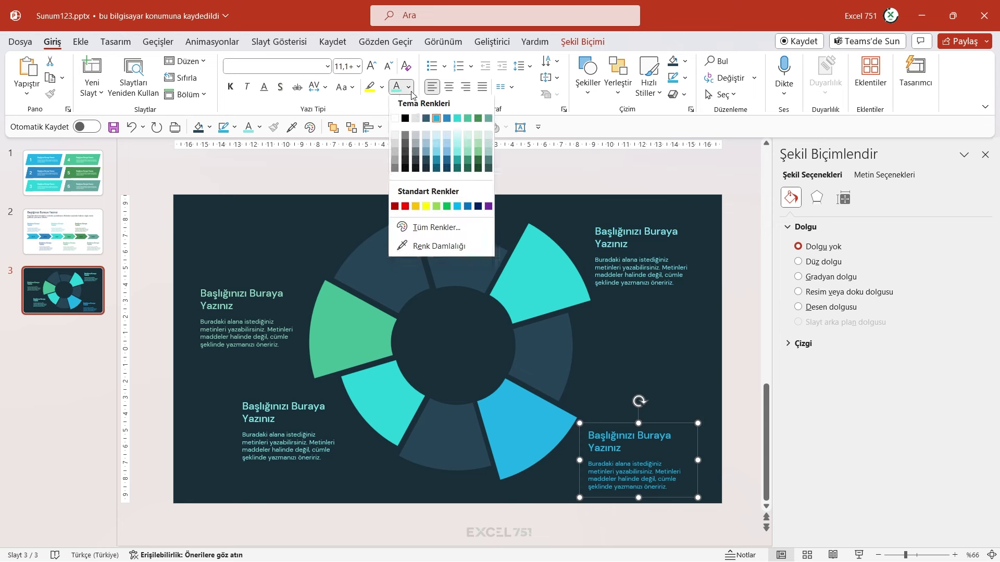
left_click(436, 156)
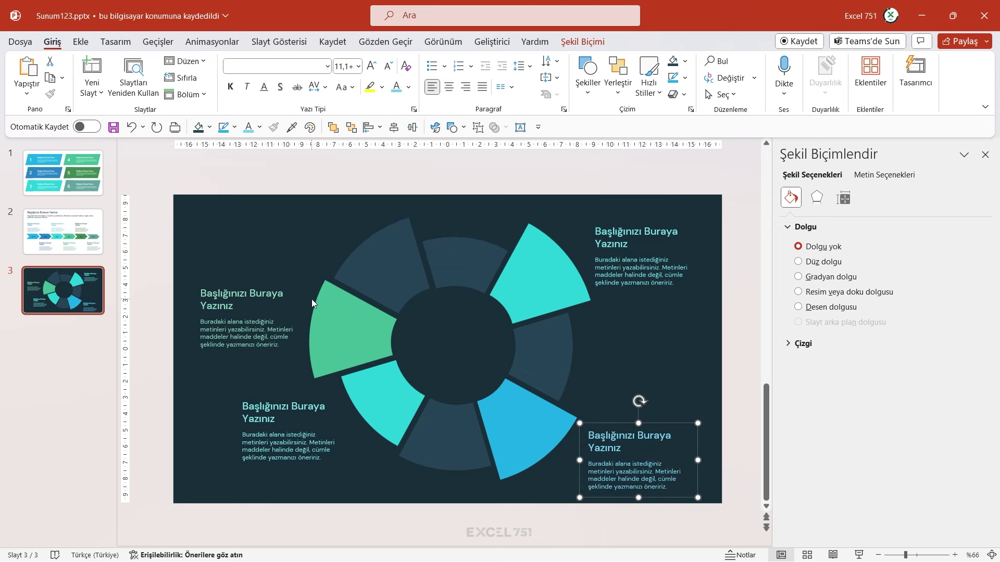
left_click(247, 261)
left_click(634, 436)
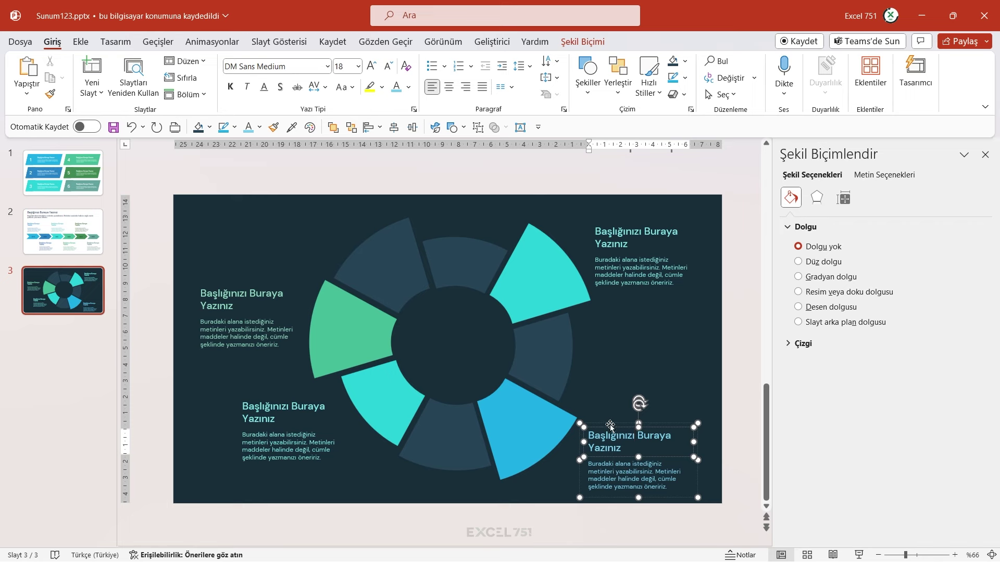
left_click(224, 375)
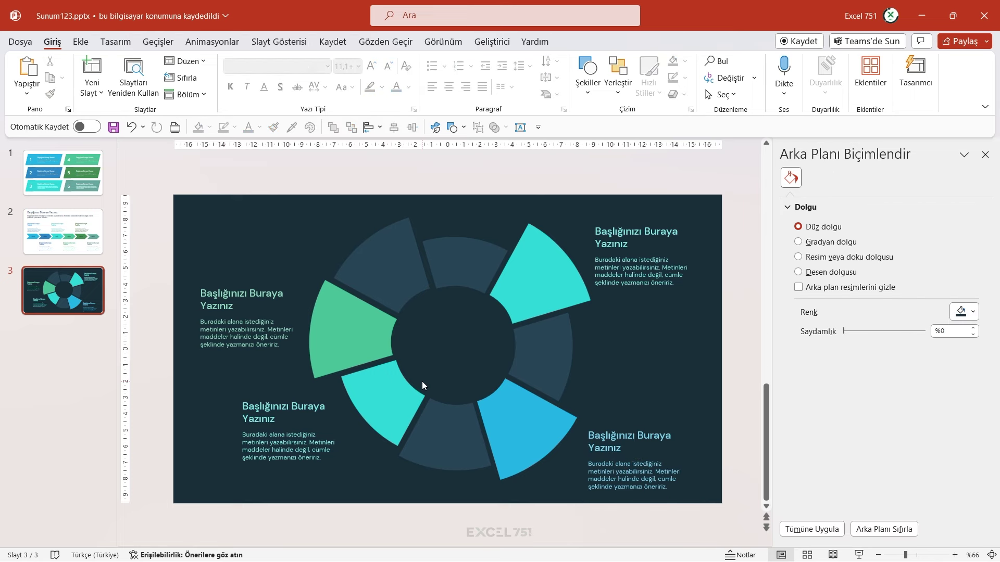
left_click_drag(775, 292, 885, 293)
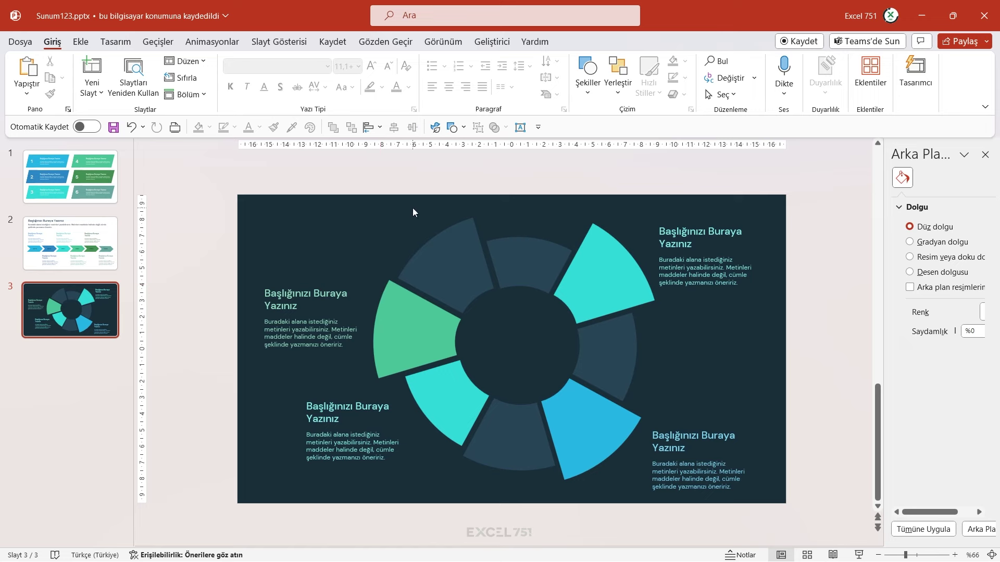
Step: Search the icon library for "iş" and insert briefcase, businessman, contact card, folder and bar chart icons
left_click(81, 41)
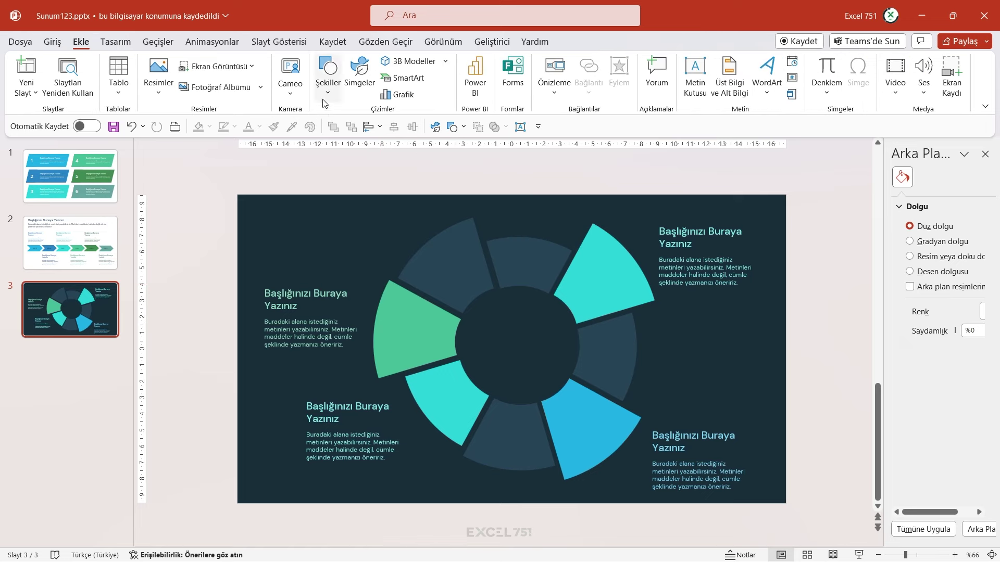
left_click(359, 78)
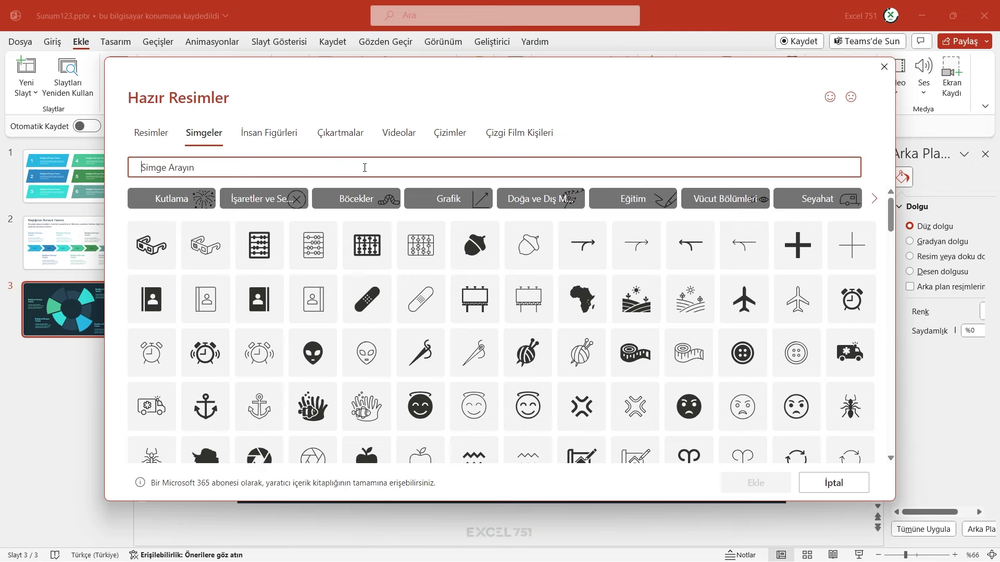
type("iş")
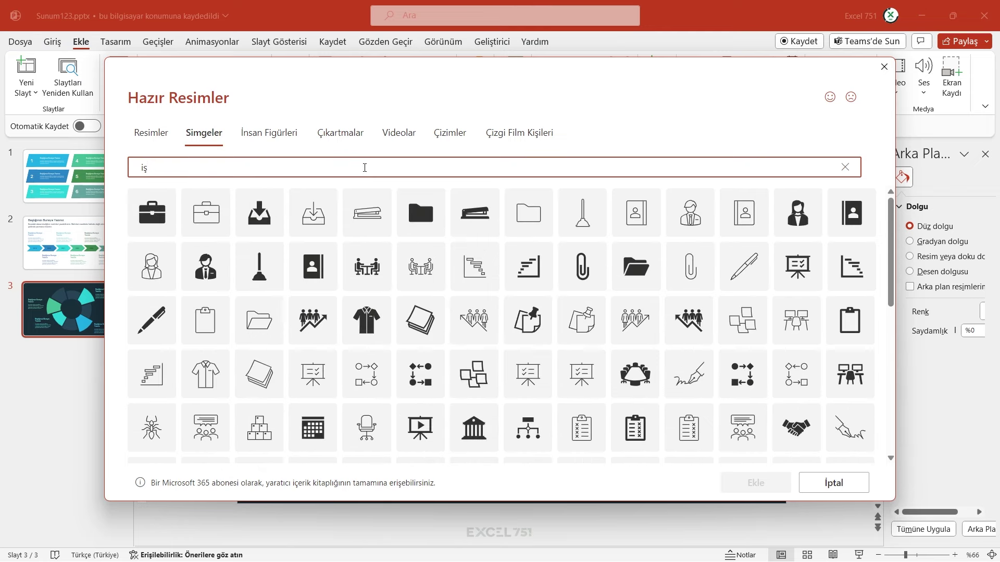
left_click(167, 206)
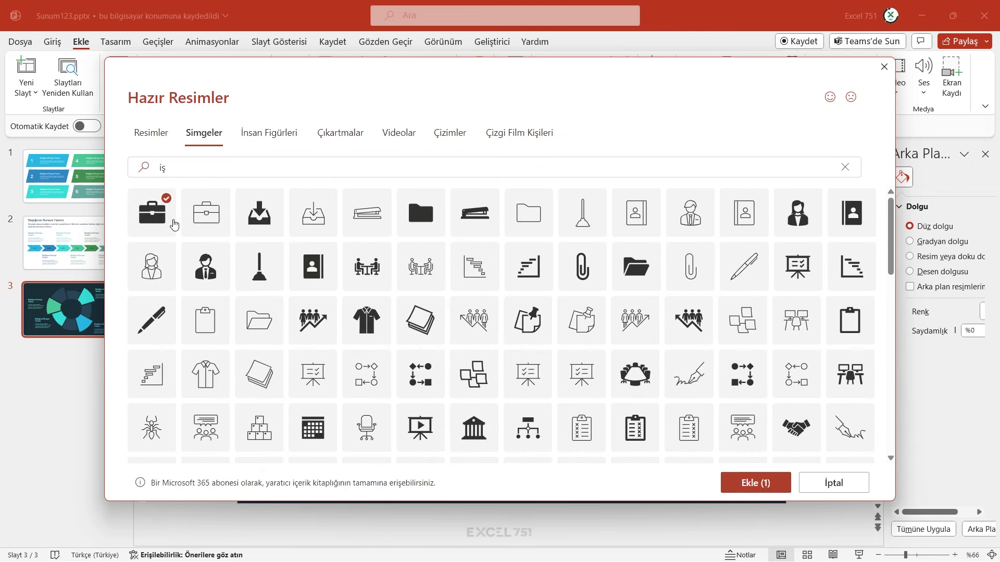
left_click(217, 255)
left_click(319, 263)
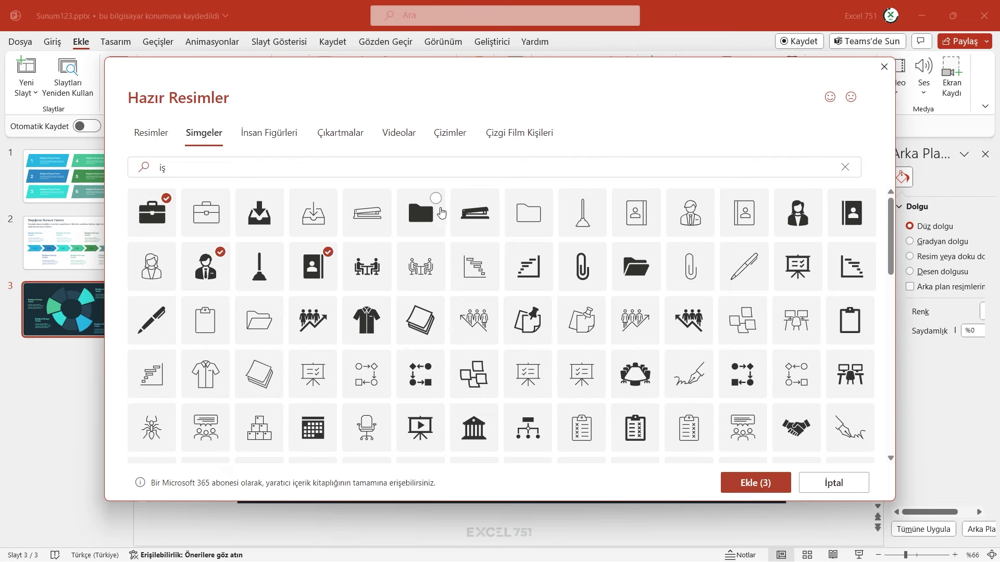
left_click(418, 208)
left_click_drag(892, 234, 896, 284)
scroll(830, 342, "down", 5)
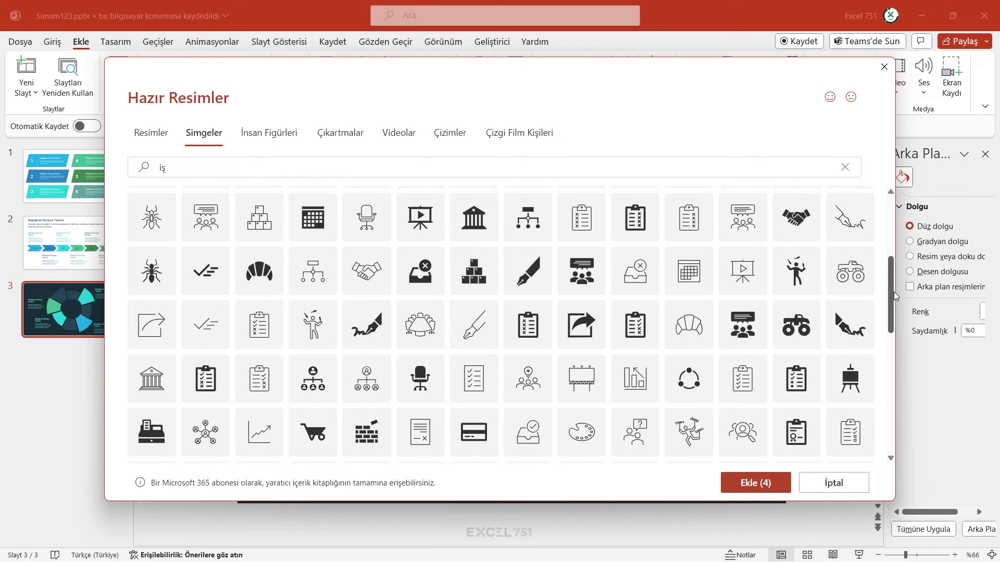
left_click(814, 394)
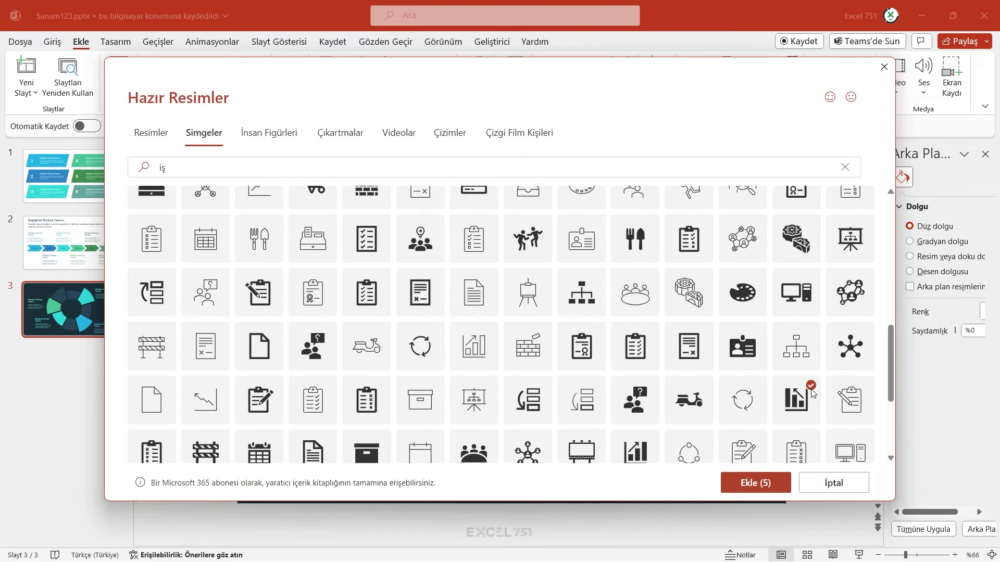
left_click(755, 483)
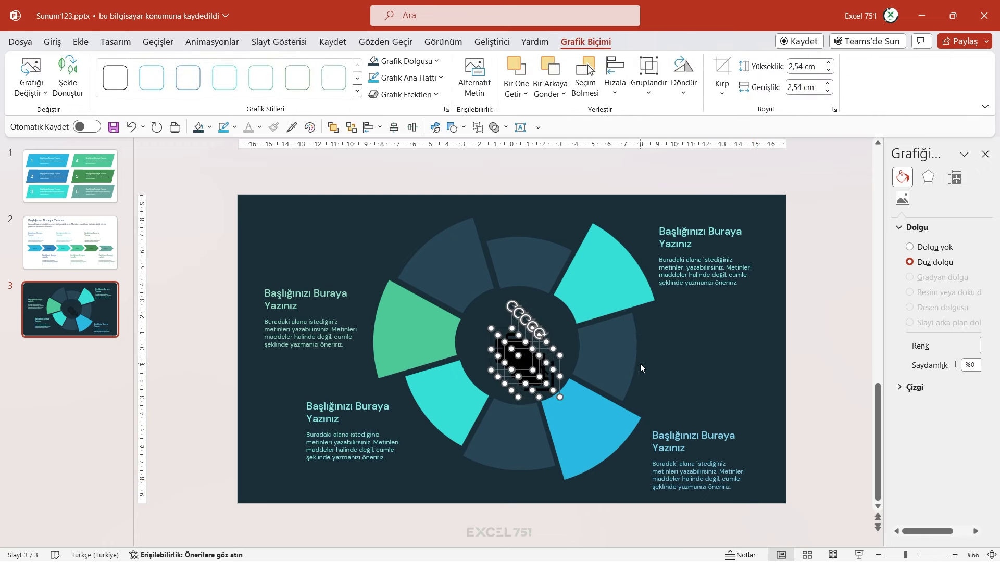
Step: Fill the icons light grey, shrink them, and move the badge and person icons to their headings
left_click(405, 61)
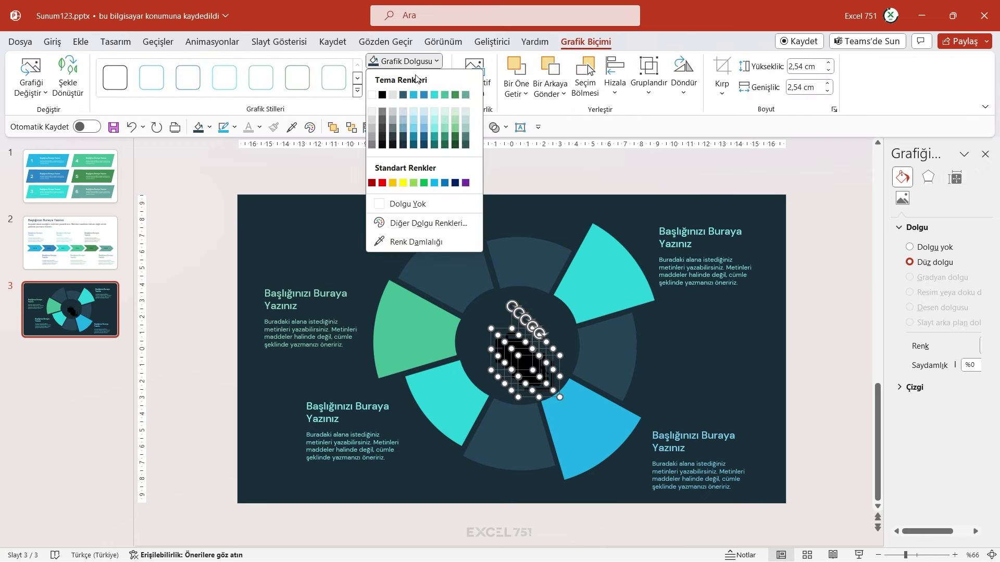
left_click(373, 122)
mouse_move(555, 396)
left_mouse_down()
mouse_move(539, 378)
mouse_move(327, 311)
mouse_move(358, 268)
mouse_move(667, 408)
left_mouse_up()
left_click(358, 268)
left_click_drag(297, 289, 315, 376)
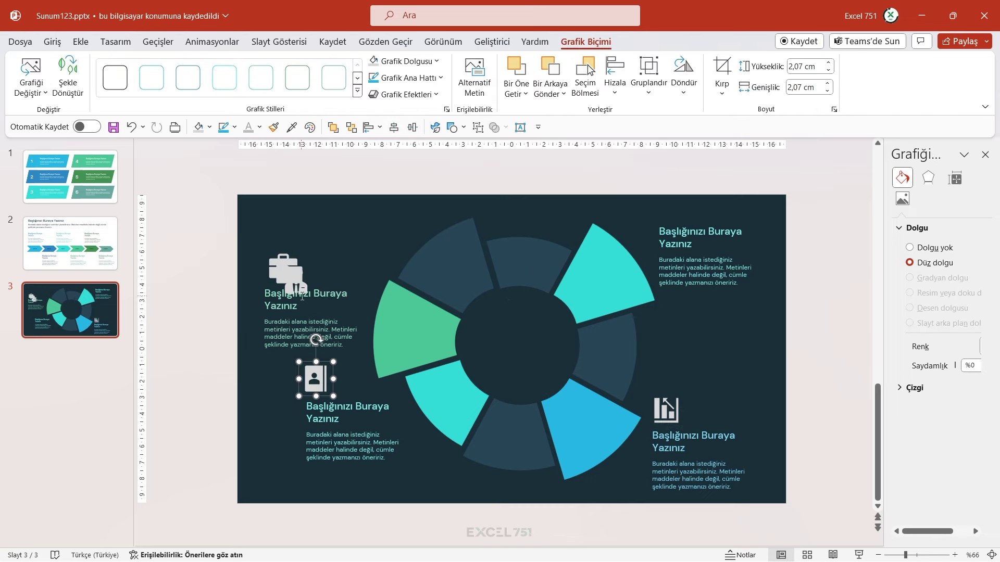
left_click_drag(289, 271, 676, 224)
Step: Shrink the briefcase, badge, chart and person icons to about 1 cm
left_click(289, 273)
left_click(303, 359, "shift")
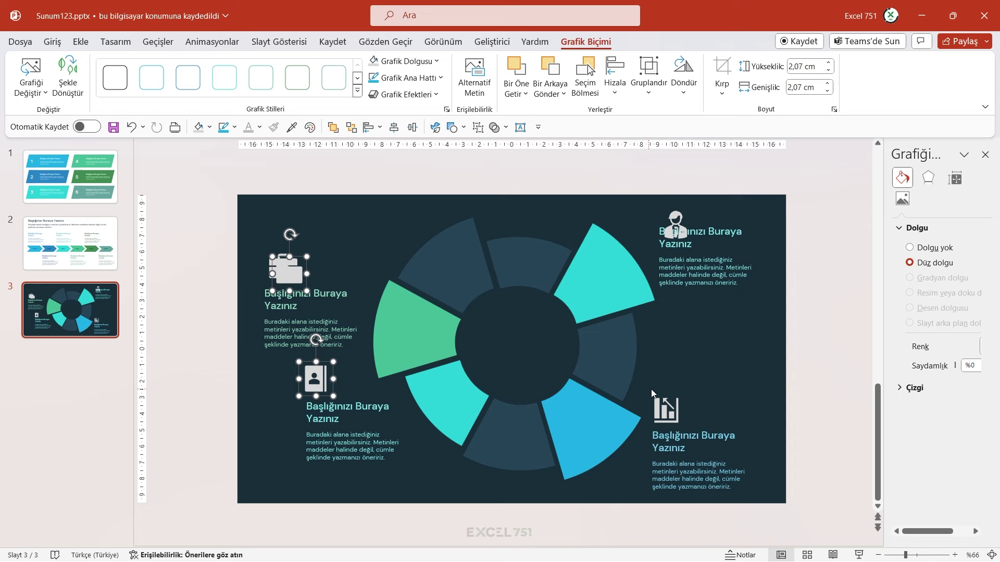
left_click(680, 415, "shift")
left_click(681, 229, "shift")
left_click_drag(693, 243, 675, 222)
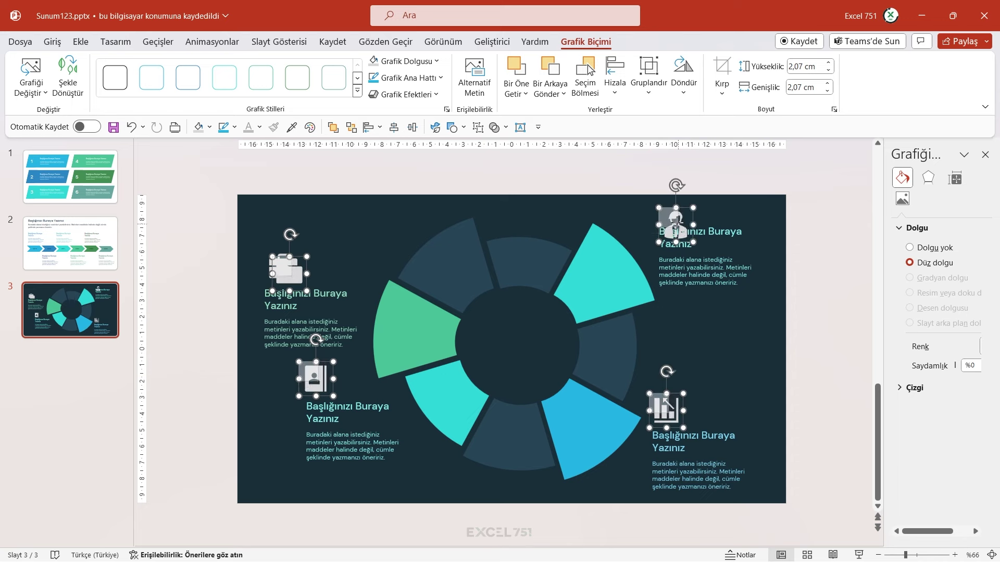
left_click(673, 365)
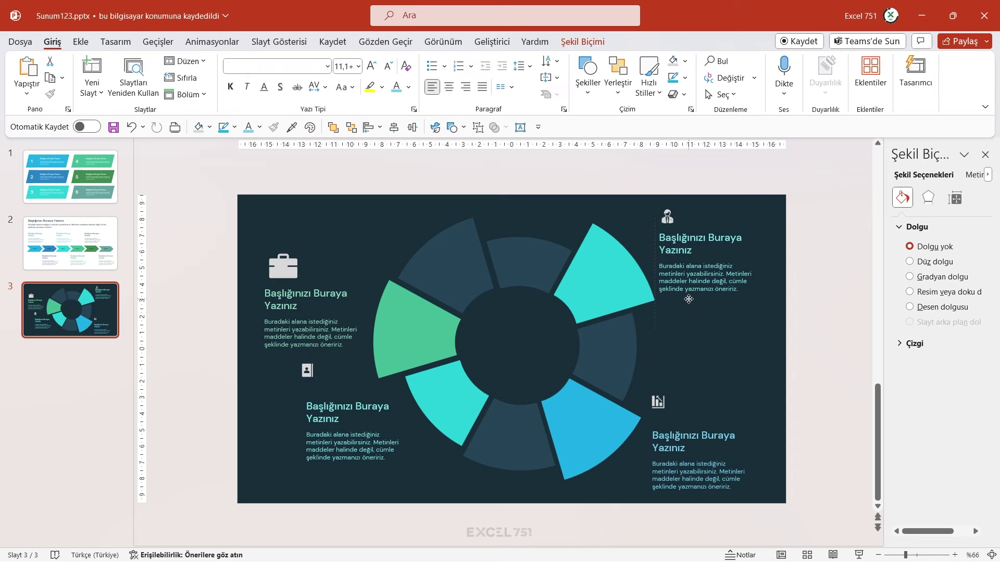
Step: Shift the icons to the right, then undo to keep the folder icon instead of the briefcase
left_click(667, 215)
scroll(266, 390, "up", 2, "ctrl")
left_click(266, 390, "shift")
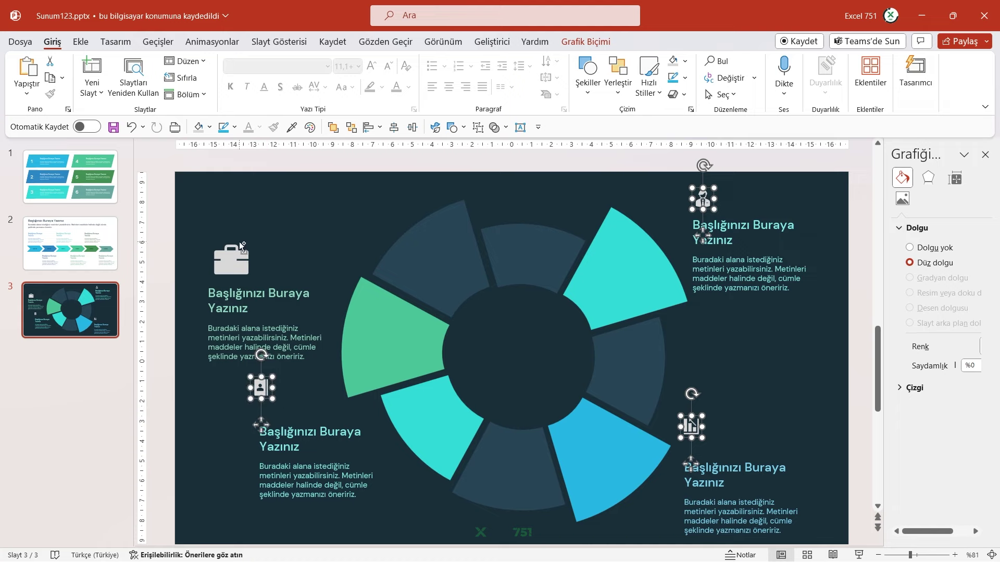
left_click(251, 268, "shift")
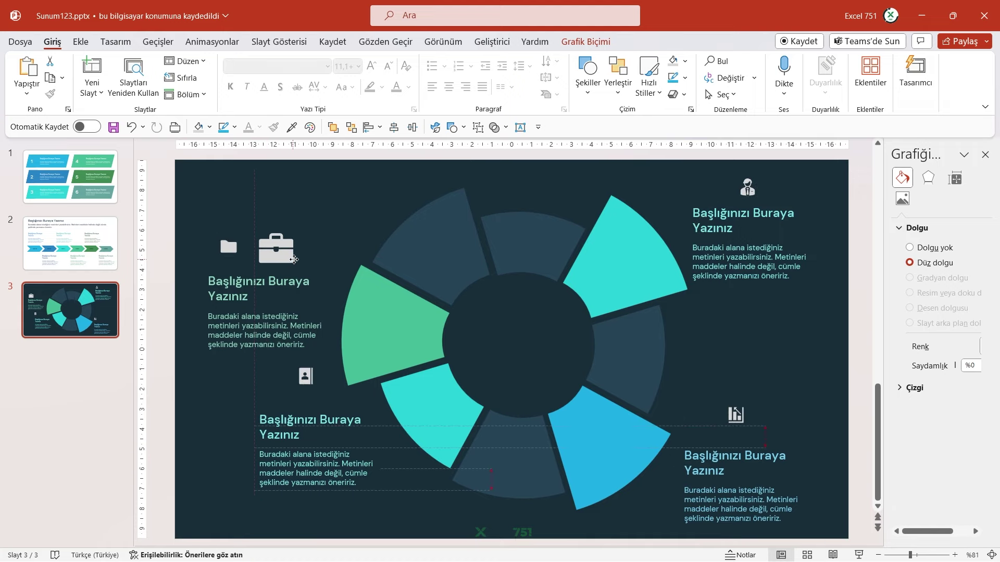
left_click_drag(248, 271, 294, 261)
left_click(314, 253)
key("ctrl+z")
key("ctrl+z")
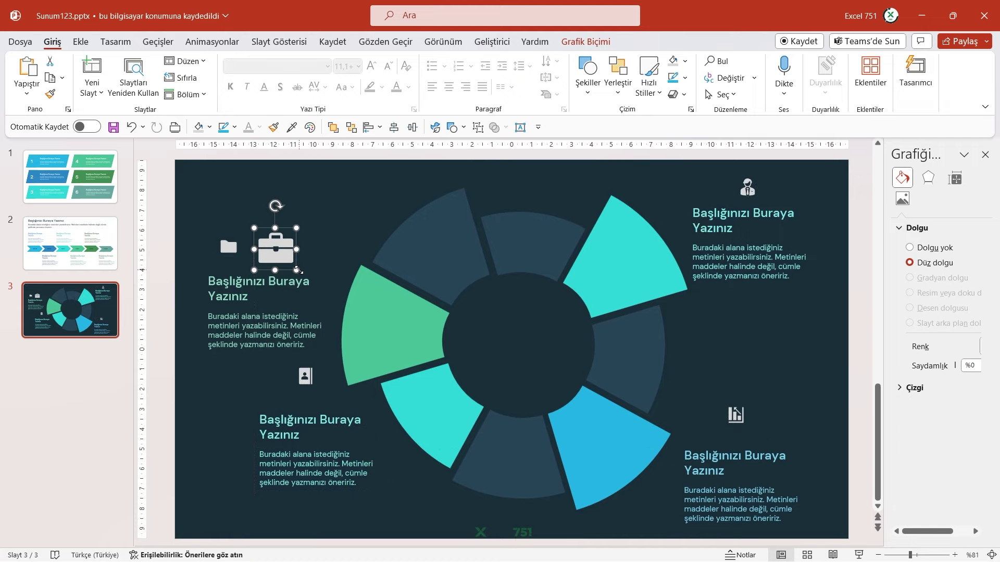
key("ctrl+z")
key("ctrl+z")
key("ctrl+z")
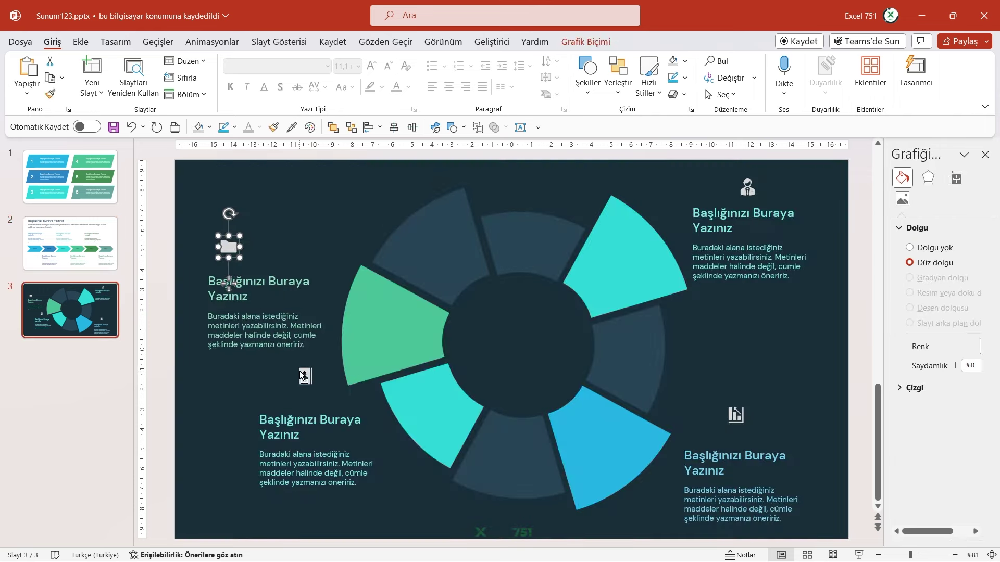
Step: Shift the folder, badge, chart and person icons together to the left
left_click(306, 376, "shift")
left_click(731, 413, "shift")
left_click(746, 195, "shift")
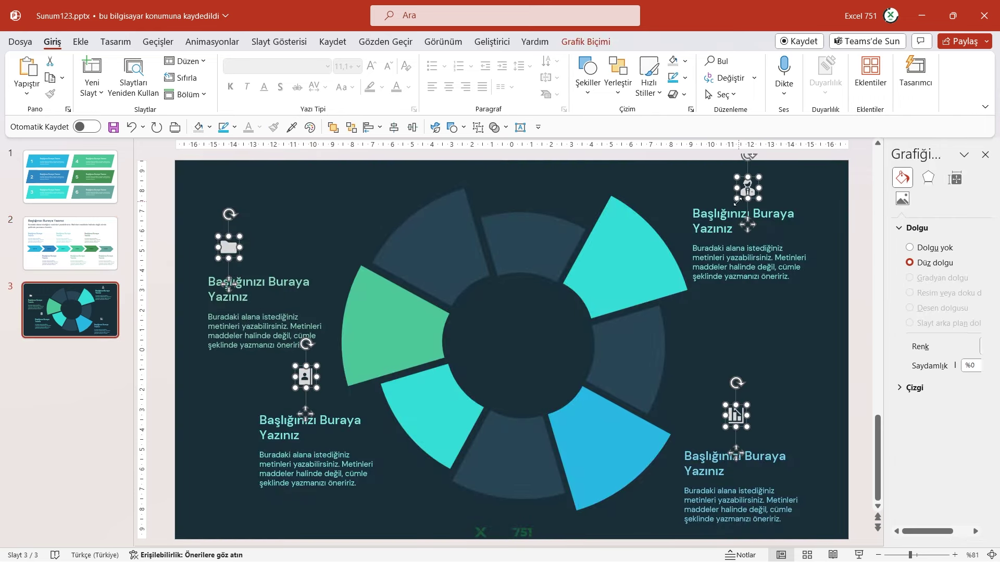
mouse_move(746, 195)
left_mouse_down()
mouse_move(728, 197)
mouse_move(710, 229)
left_mouse_up()
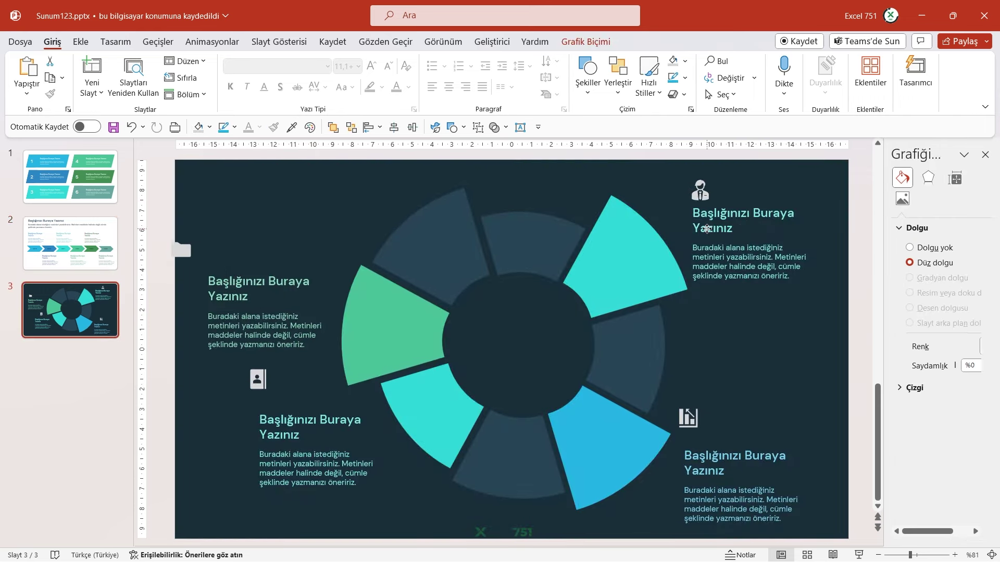
left_click(802, 352)
Step: Align the folder and badge icons above the left and lower-left headings
left_click_drag(190, 252, 219, 259)
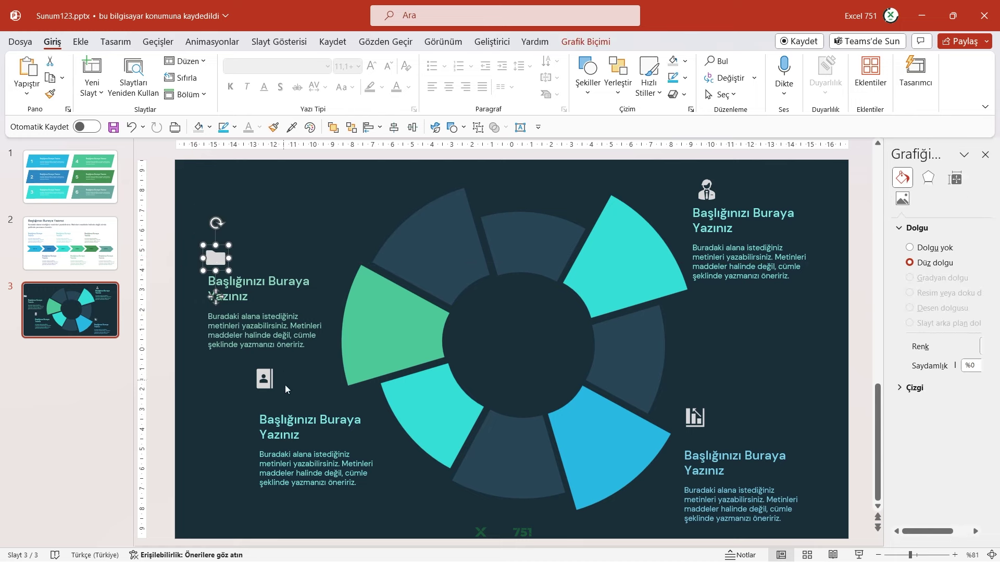
left_click_drag(264, 378, 266, 391)
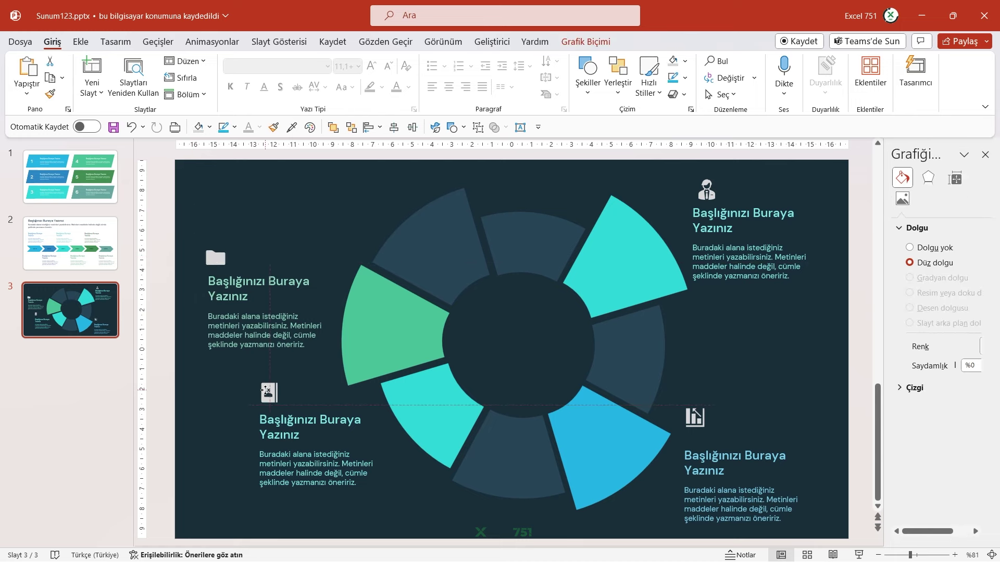
scroll(252, 361, "up", 6, "ctrl")
scroll(252, 361, "up", 3)
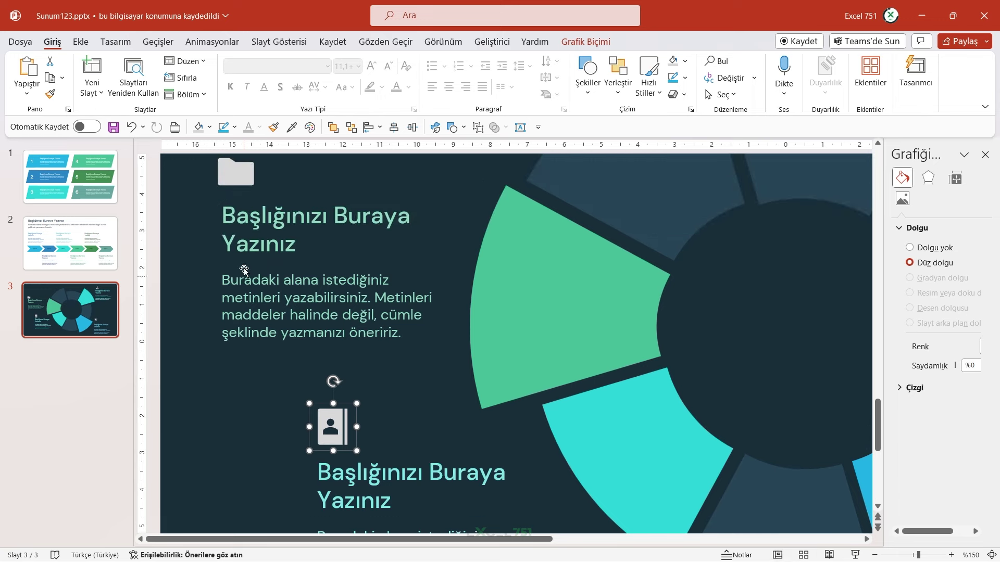
left_click_drag(234, 175, 233, 172)
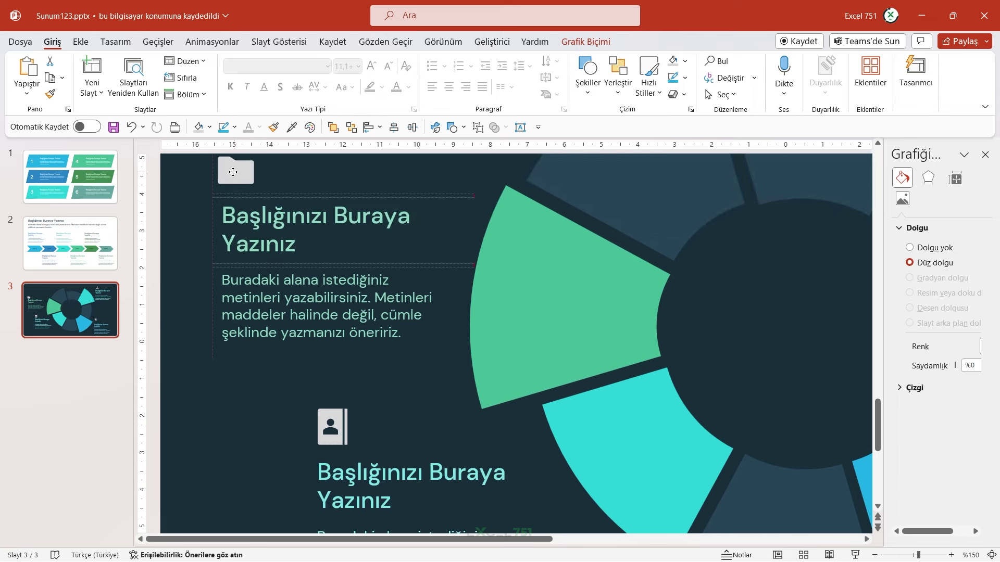
left_click_drag(233, 171, 234, 172)
left_click_drag(336, 422, 331, 430)
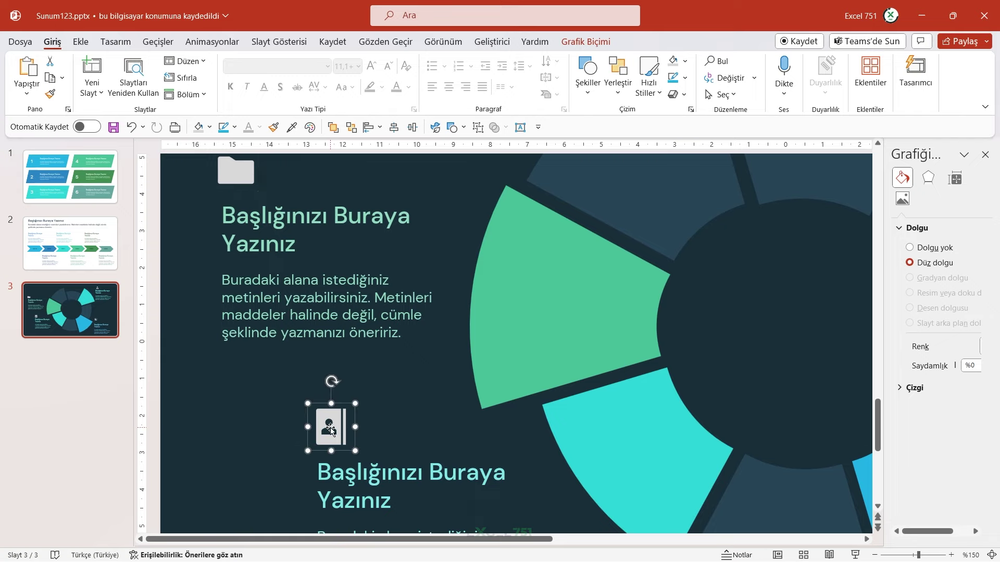
scroll(830, 283, "down", 2, "ctrl")
scroll(828, 249, "up", 2, "ctrl")
scroll(810, 304, "up", 3)
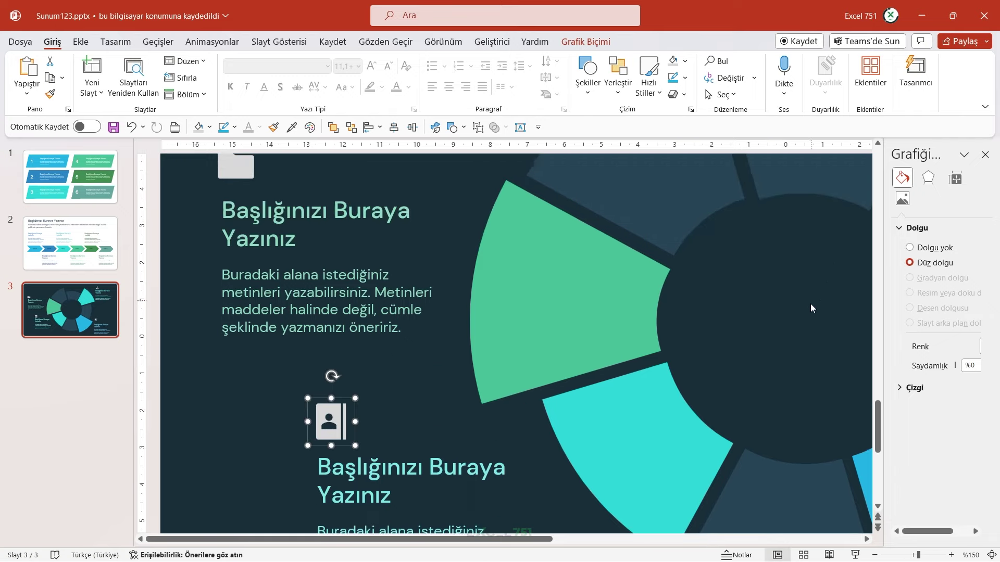
scroll(484, 461, "up", 3)
scroll(485, 461, "down", 3, "ctrl")
Step: Align the person and chart icons above the upper-right and lower-right headings
left_click(688, 203)
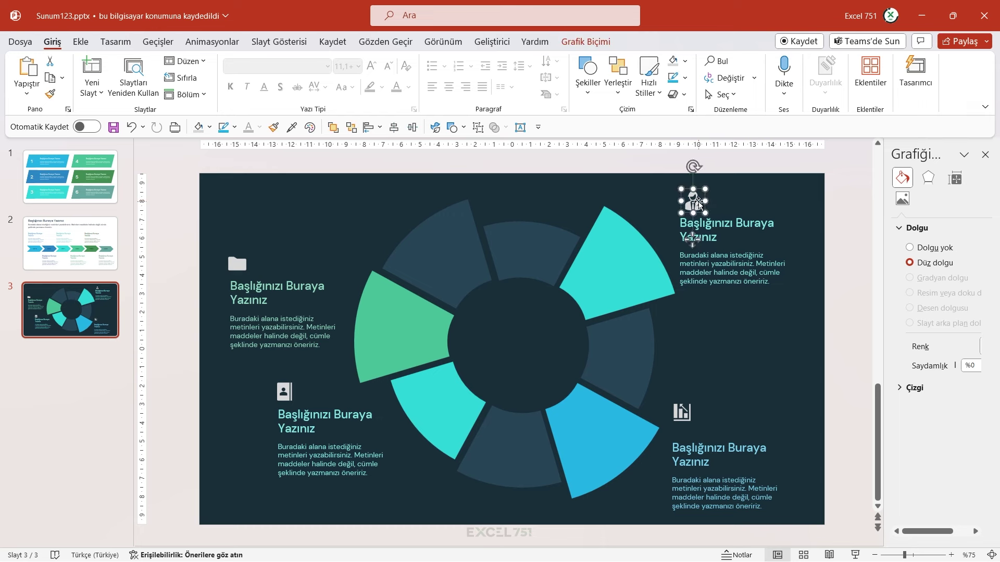
left_click_drag(687, 203, 692, 204)
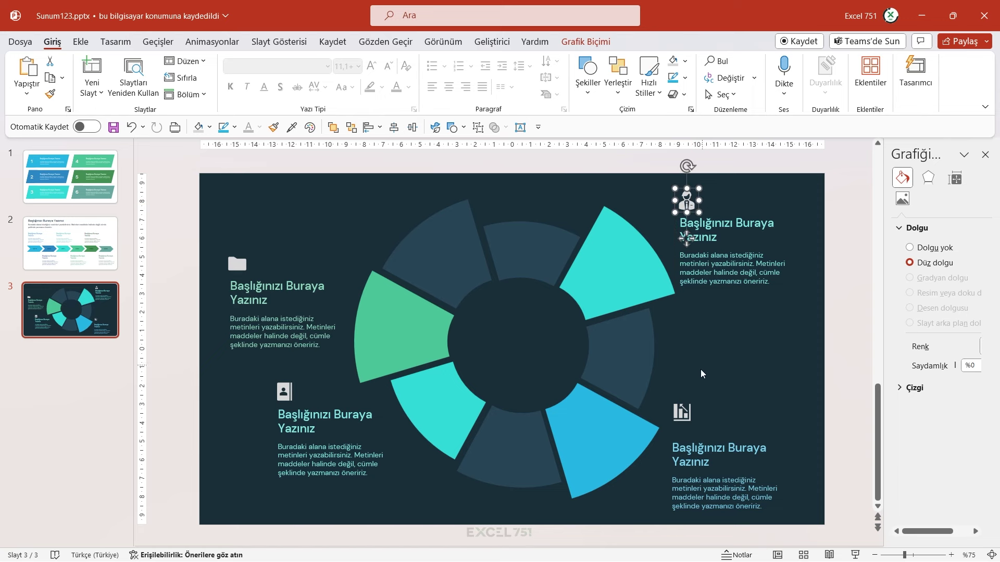
left_click_drag(682, 412, 679, 419)
scroll(680, 420, "up", 5, "ctrl")
scroll(770, 388, "up", 2)
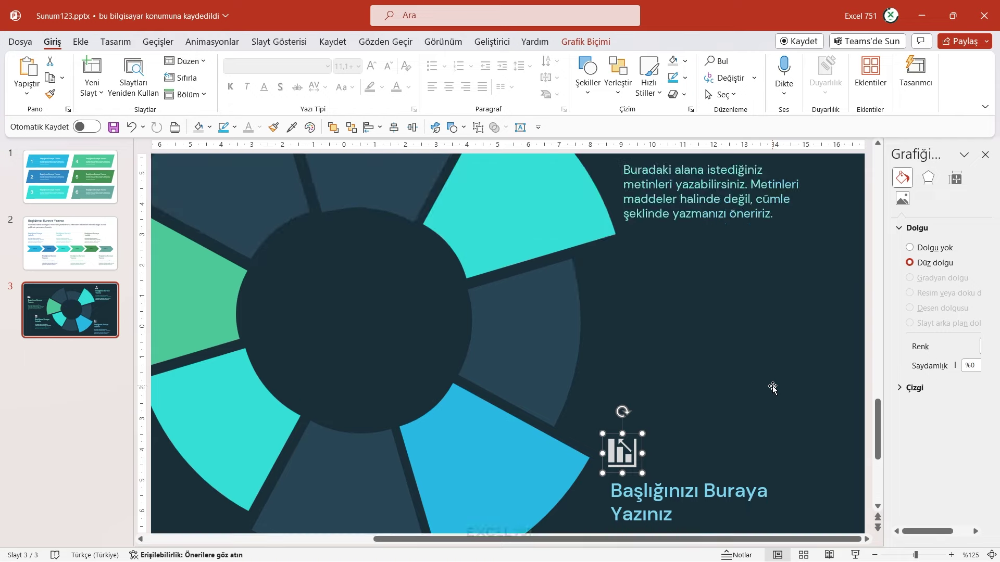
scroll(772, 388, "down", 3, "ctrl")
scroll(769, 385, "up", 1)
scroll(767, 386, "up", 2)
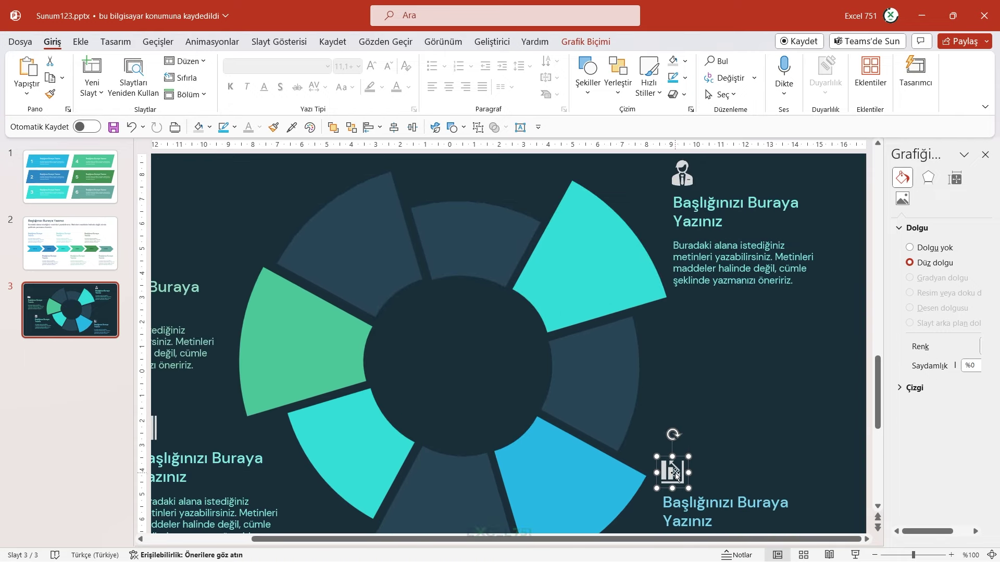
left_click_drag(675, 474, 675, 479)
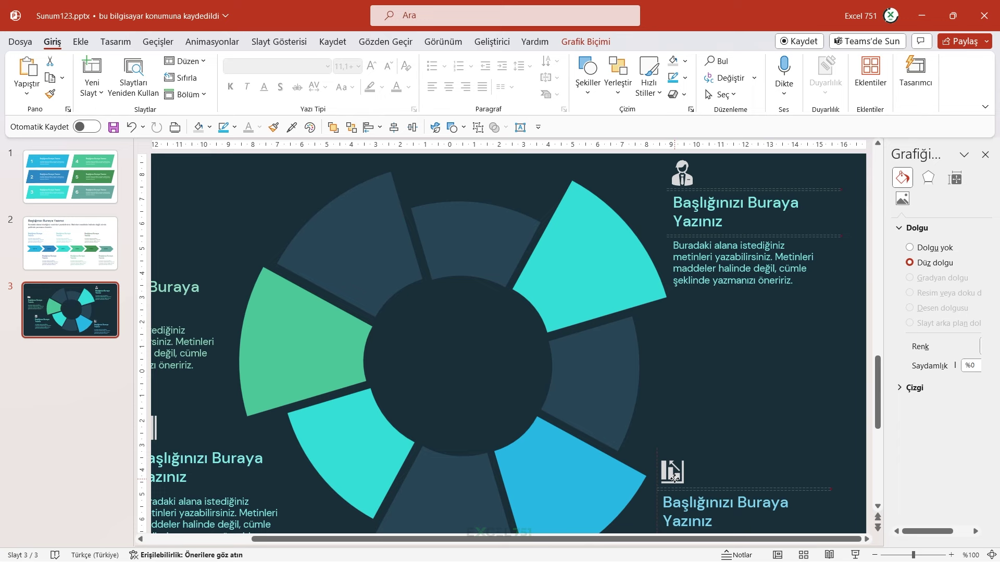
left_click_drag(674, 478, 675, 478)
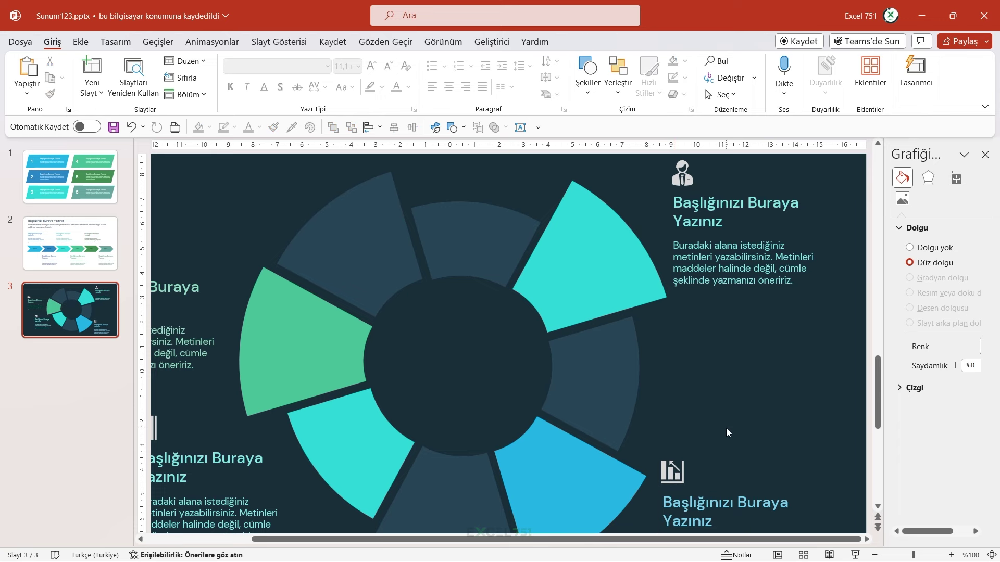
left_click(726, 428)
scroll(532, 361, "down", 3, "ctrl")
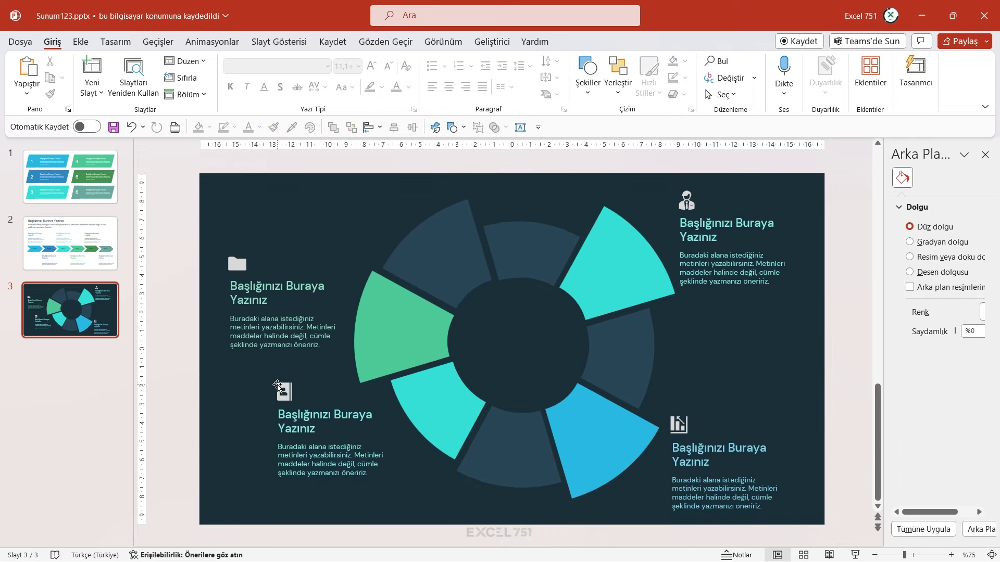
Step: Select all four icons and nudge them slightly right as a group
left_click(244, 260)
left_click(262, 336)
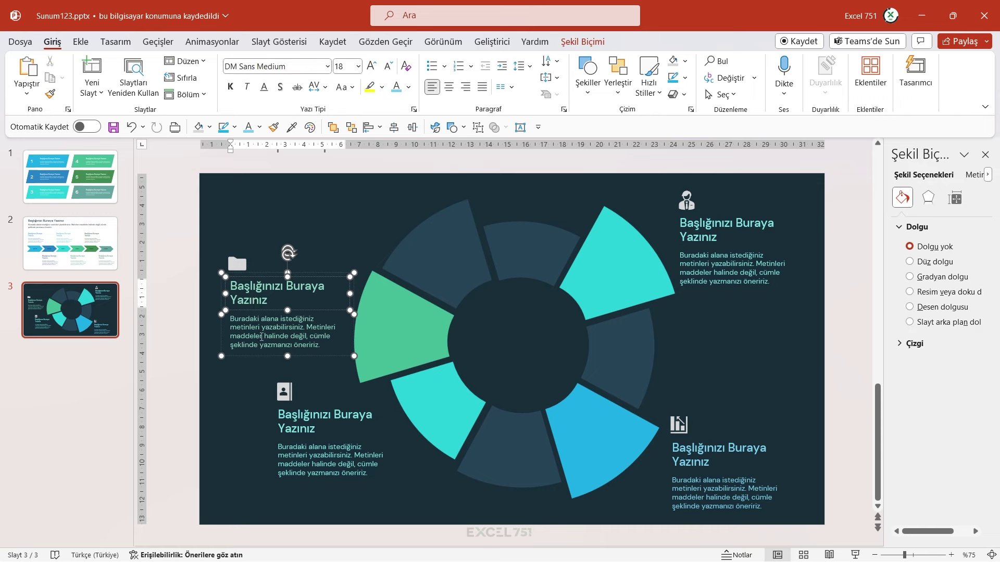
left_click(238, 263)
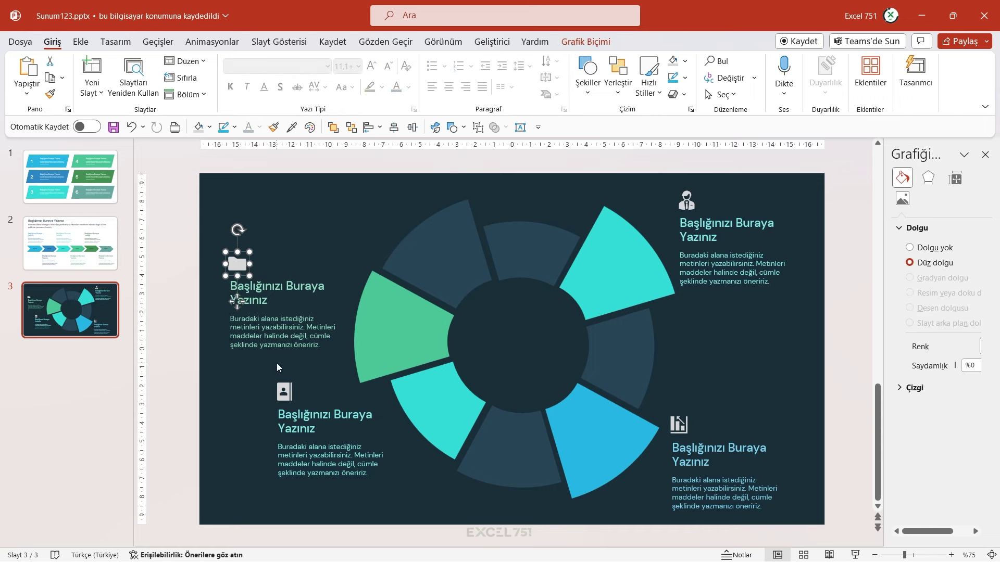
left_click(290, 400, "shift")
left_click(686, 203, "shift")
left_click(682, 428, "shift")
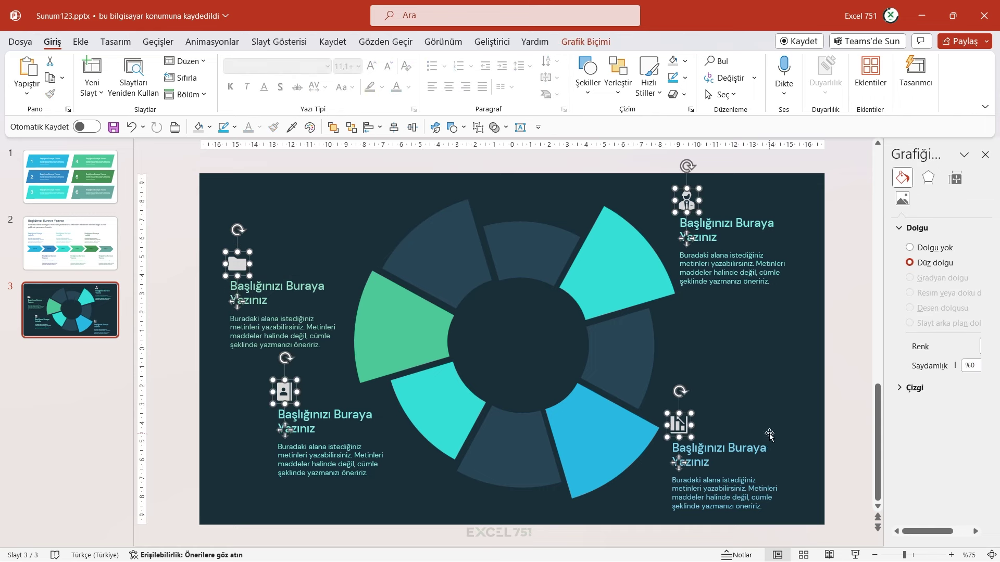
key("ctrl+Right")
key("ctrl+Right")
key("ctrl+Right")
key("ctrl+Right")
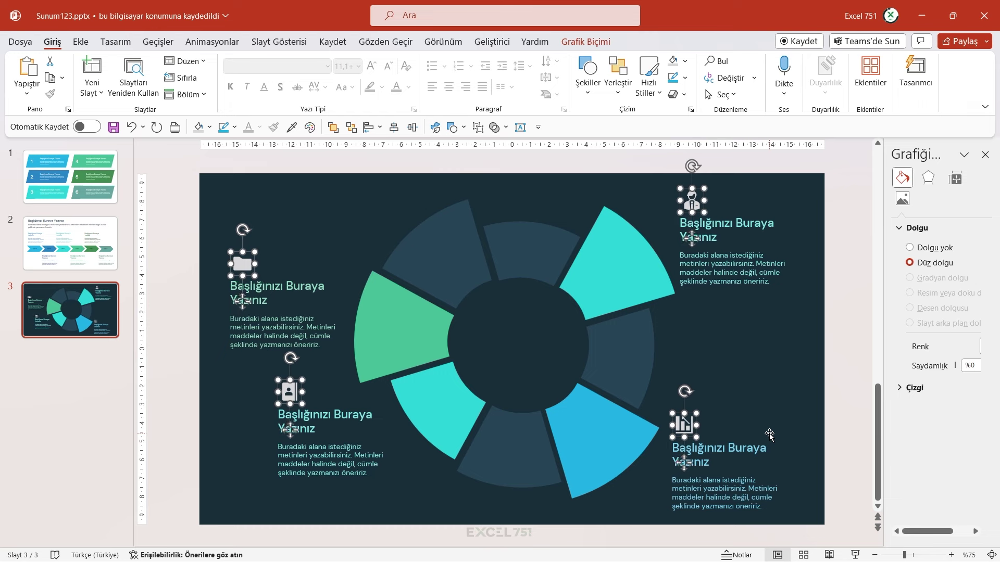
key("ctrl+Right")
key("ctrl+Left")
key("ctrl+Left")
key("ctrl+Left")
left_click(764, 382)
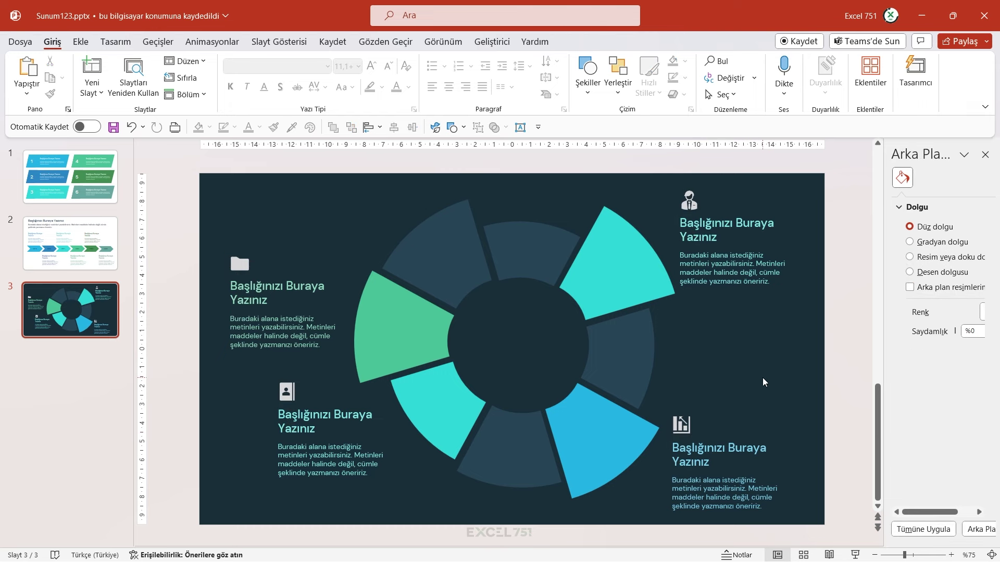
Step: Fill the folder icon with the donut's teal using the eyedropper
left_click(239, 264)
right_click(238, 264)
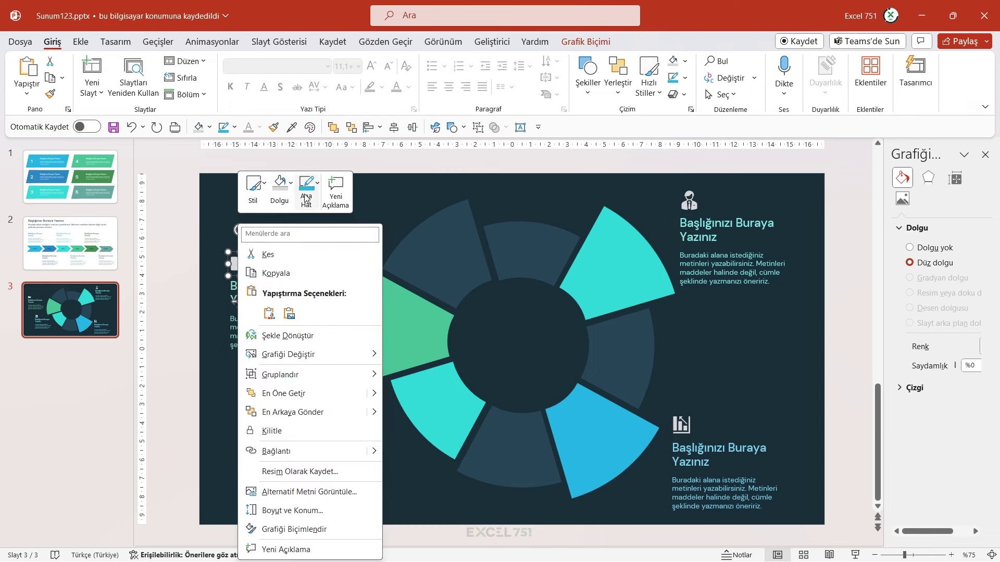
left_click(284, 190)
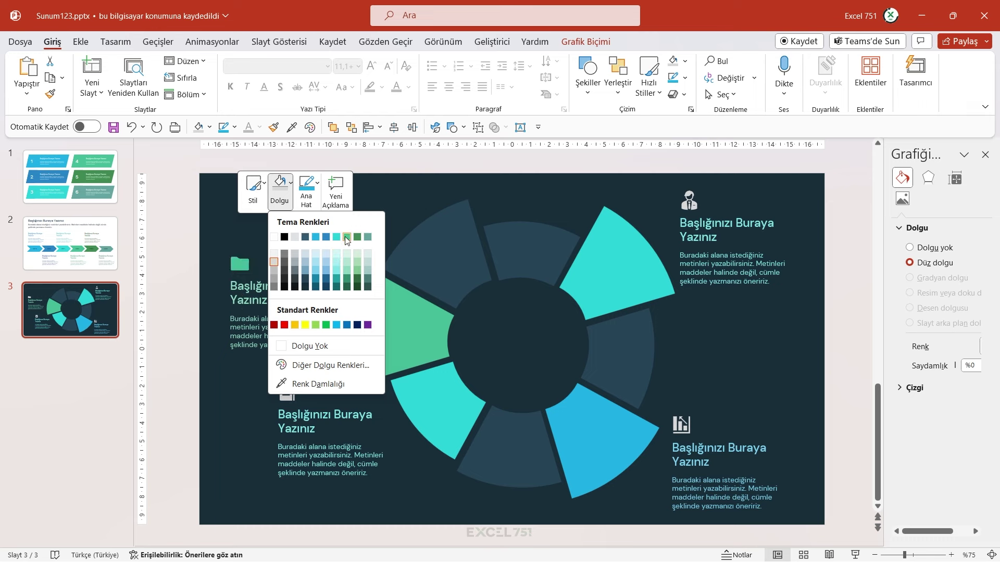
left_click(287, 430)
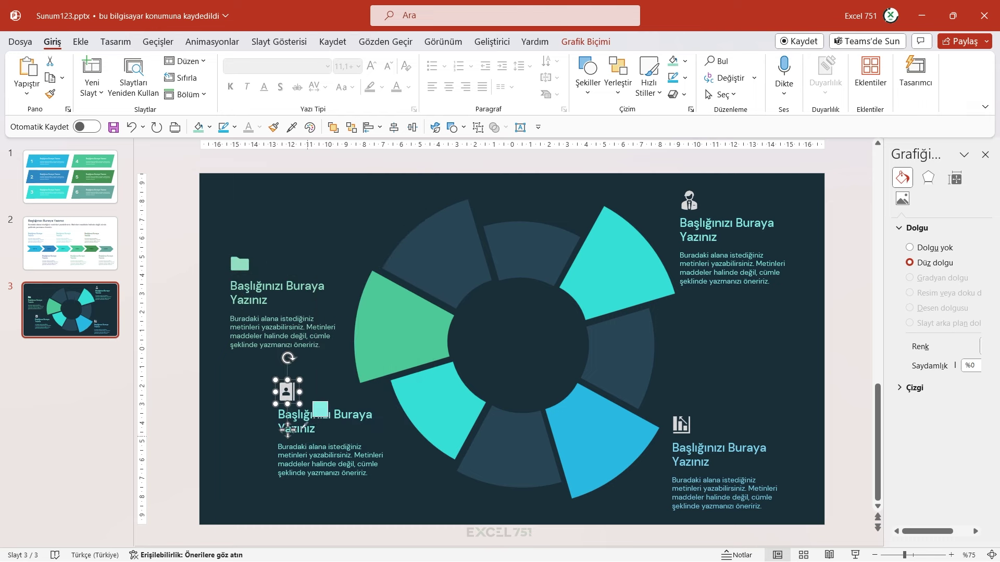
left_click(308, 430)
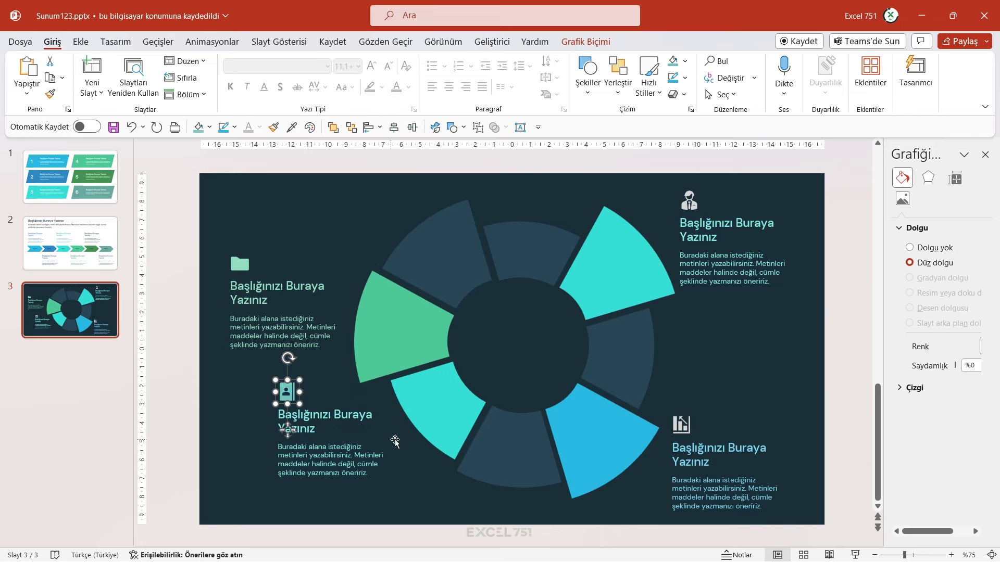
Step: Recolour the chart icon teal from its fill colour options
right_click(682, 427)
key("Escape")
scroll(805, 431, "up", 5)
right_click(579, 354)
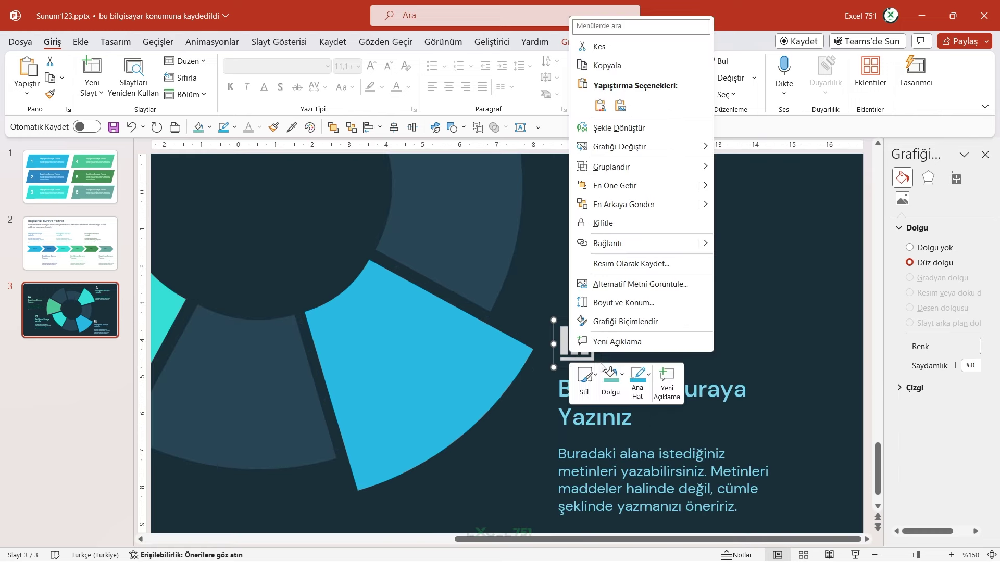
left_click(610, 379)
key("Escape")
Step: Give the person icon a teal fill to match the headings
scroll(650, 383, "up", 1)
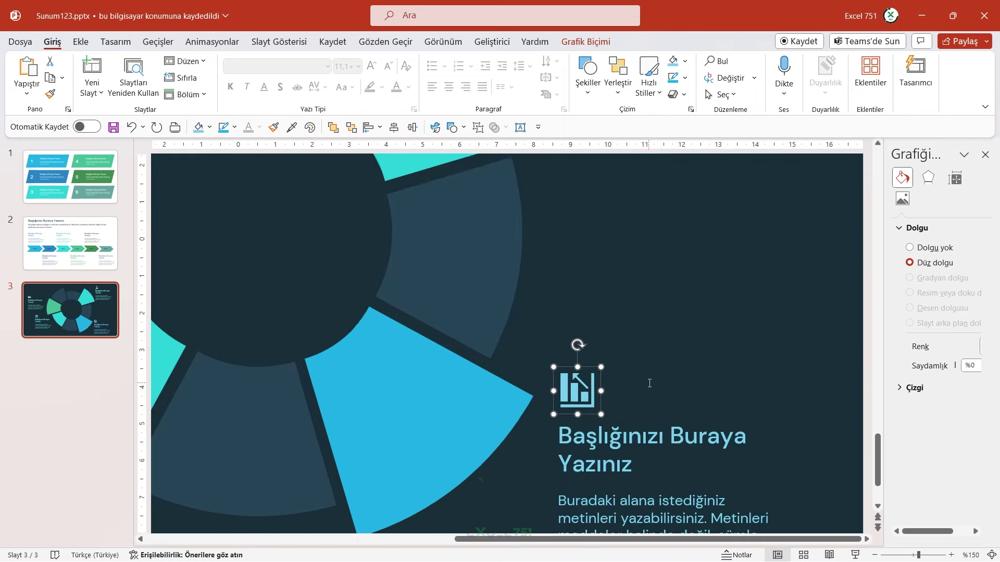
scroll(651, 227, "down", 2)
scroll(653, 256, "up", 2)
scroll(653, 255, "down", 5)
right_click(601, 167)
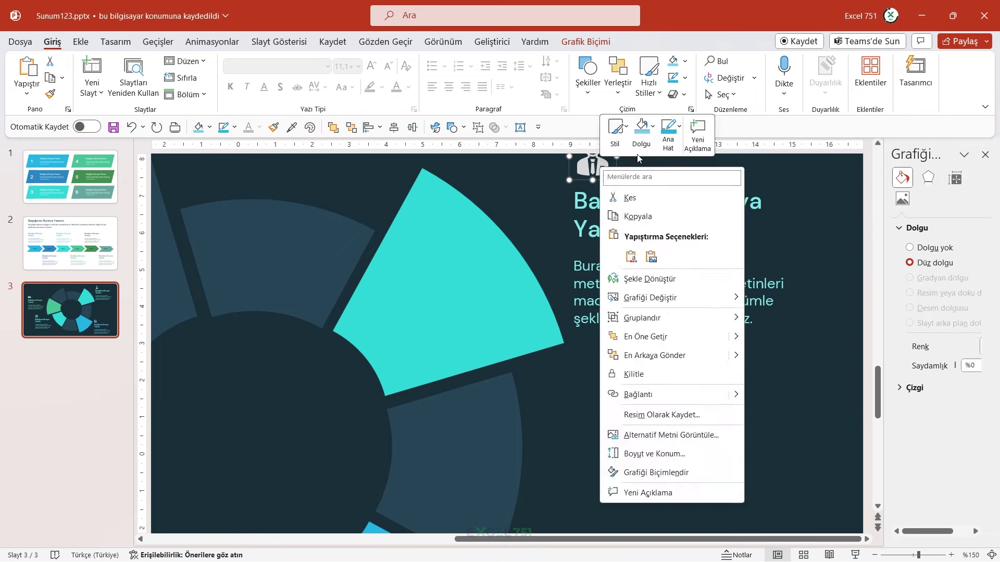
left_click(642, 133)
key("Escape")
key("Escape")
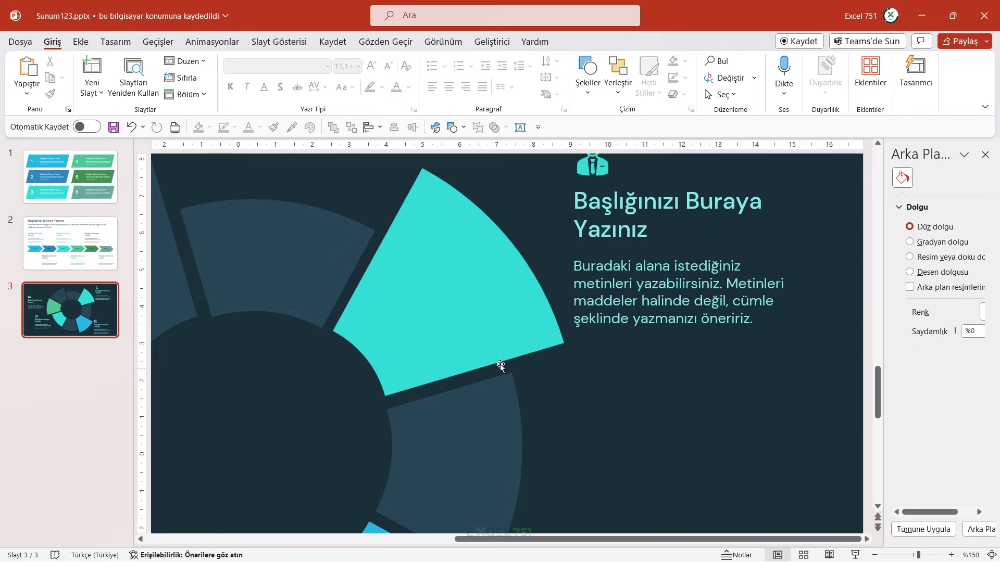
scroll(500, 364, "down", 5)
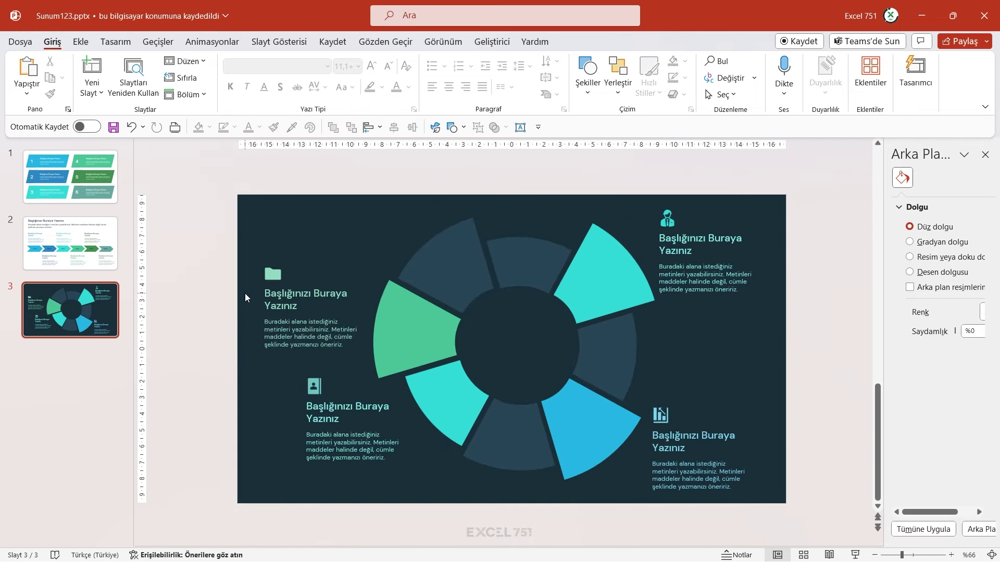
Step: Apply the Solarak entrance to the top-left, bottom-left, top-right and bottom-right icon-and-text blocks in turn
left_click(280, 276)
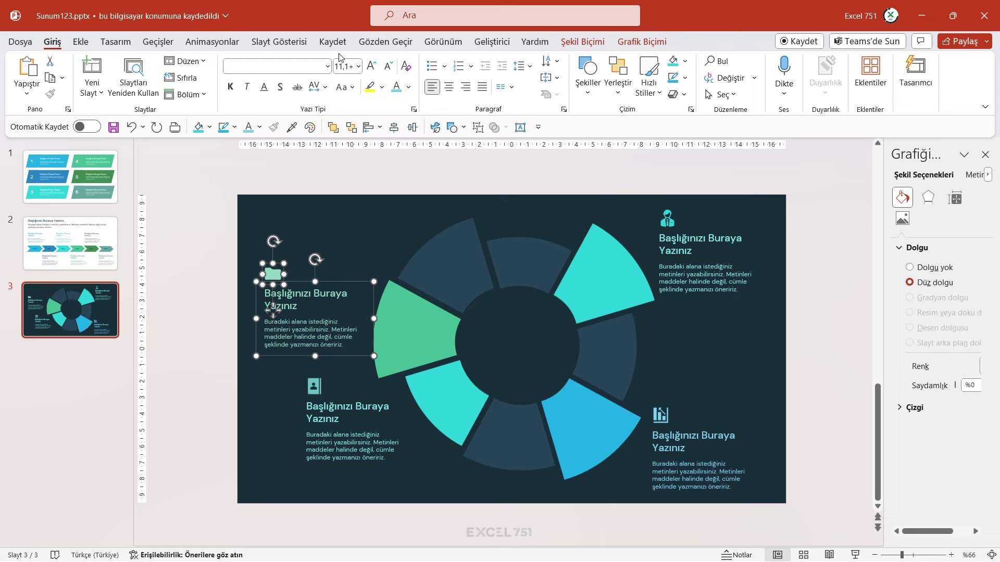
left_click(221, 44)
left_click(194, 75)
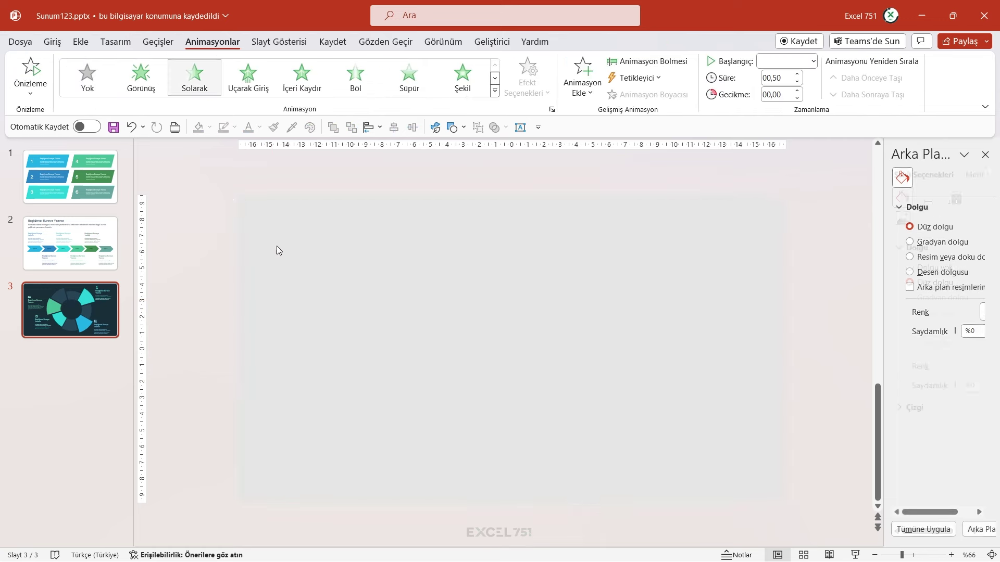
left_click(313, 386)
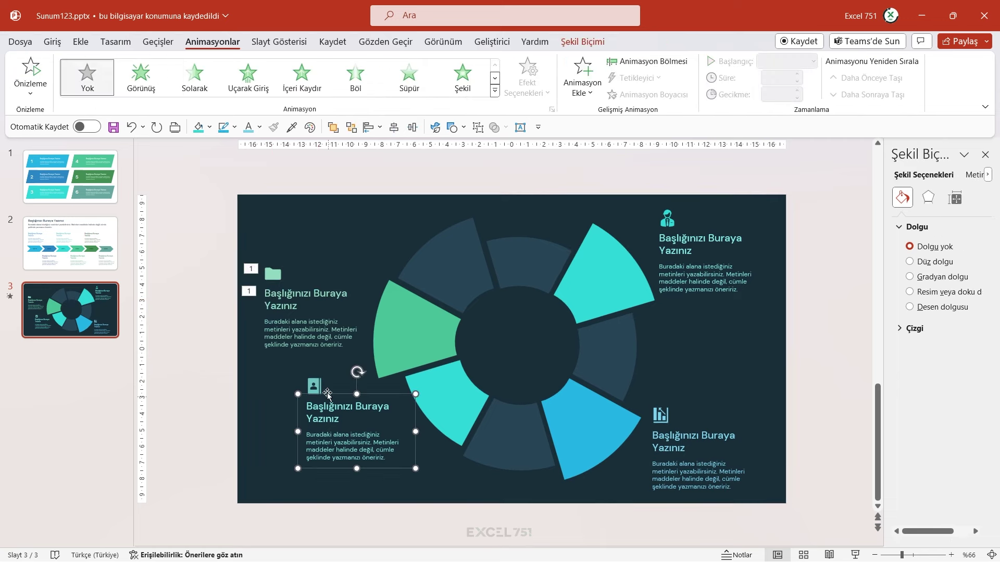
left_click(195, 76)
left_click(688, 263)
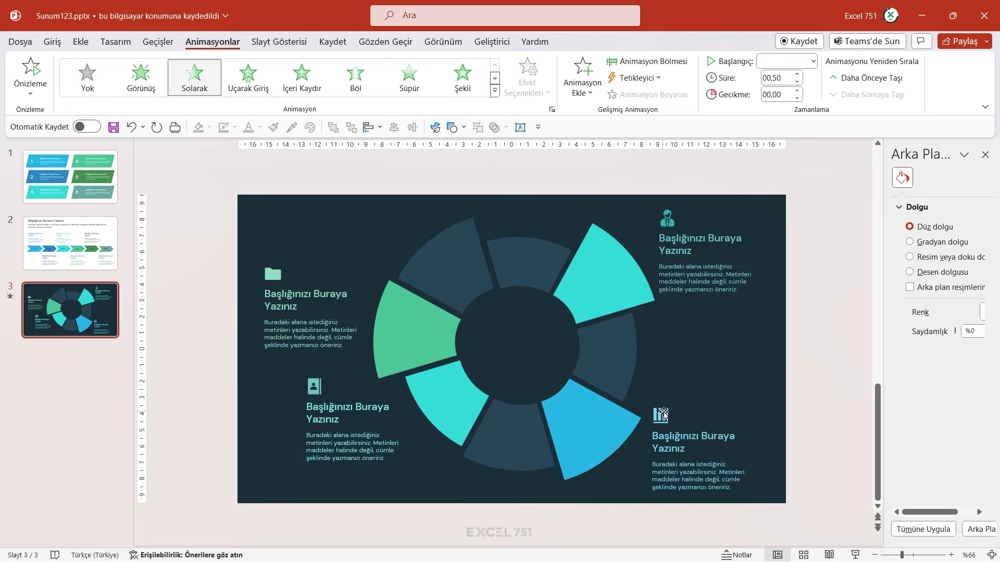
left_click(194, 77)
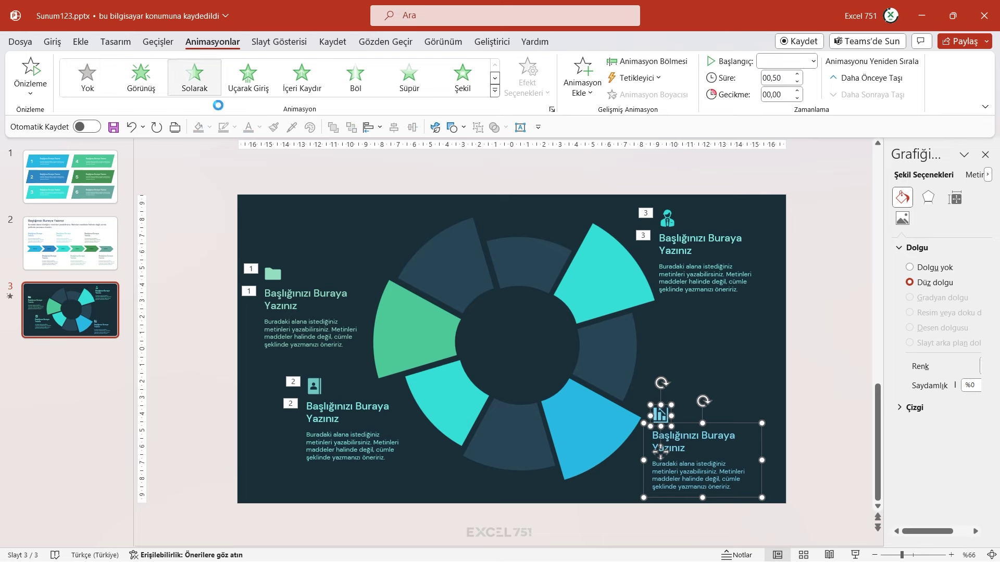
left_click(214, 169)
Step: In the Animation Pane, set Grafik 25, Grup 13, Grafik 27 and Grafik 31 to start Öncekiyle Birlikte
left_click(648, 61)
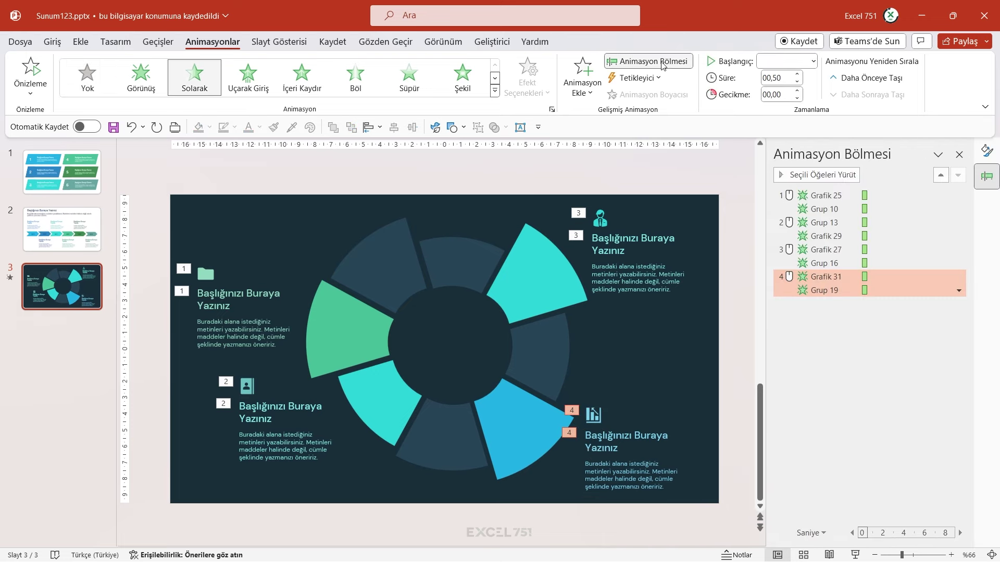
left_click(841, 194)
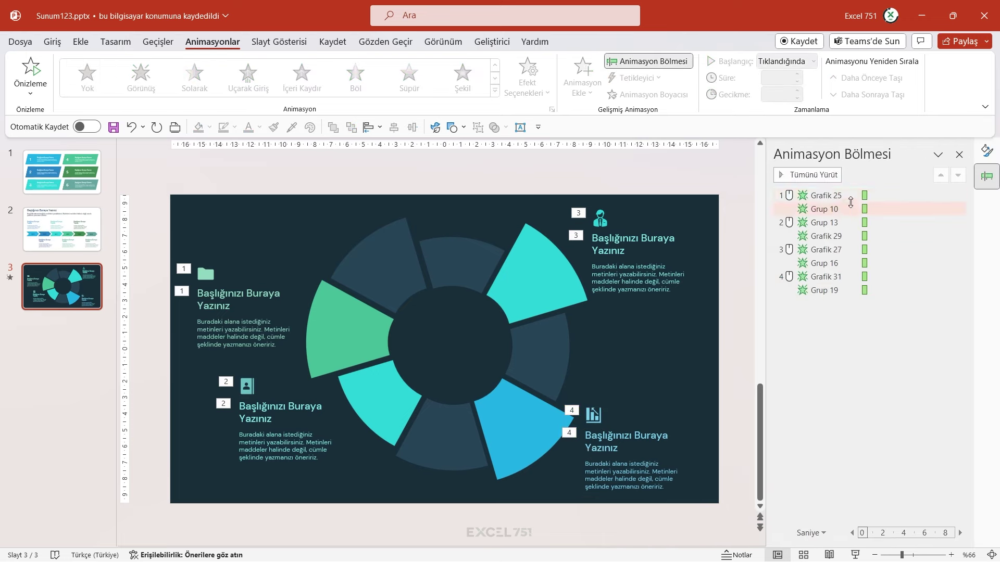
left_click(828, 222, "ctrl")
left_click(838, 250, "ctrl")
left_click(841, 277, "ctrl")
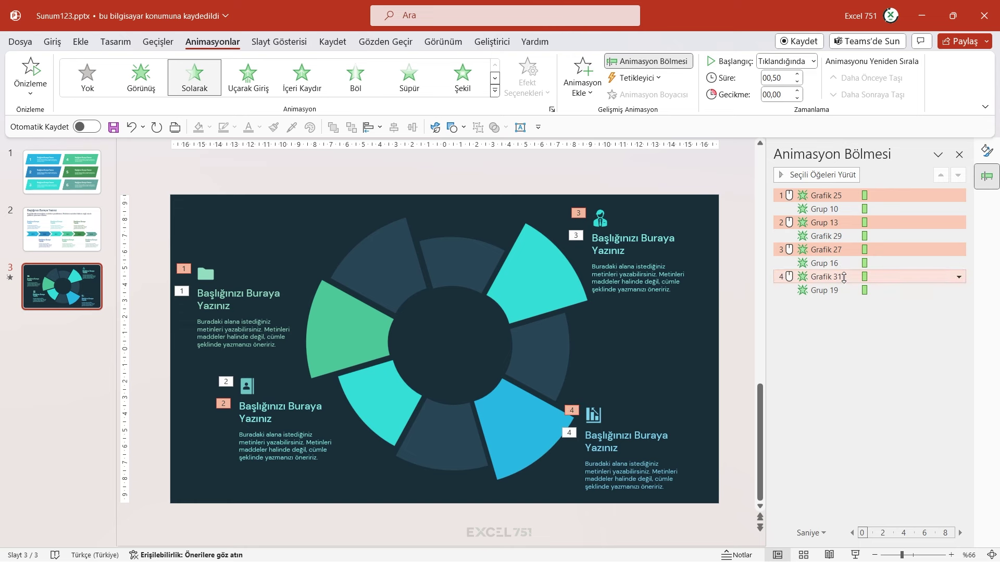
right_click(845, 278)
left_click(870, 307)
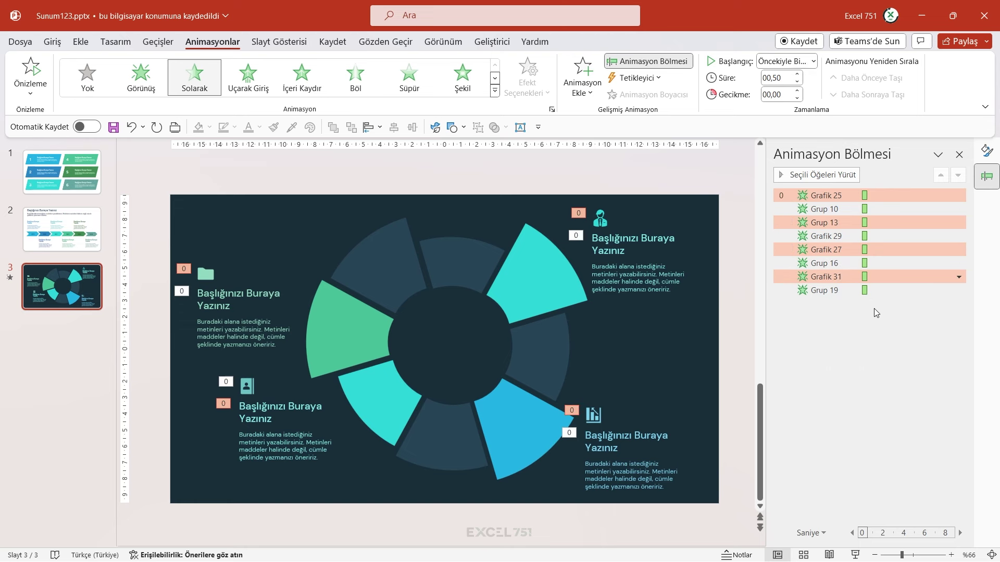
left_click(853, 353)
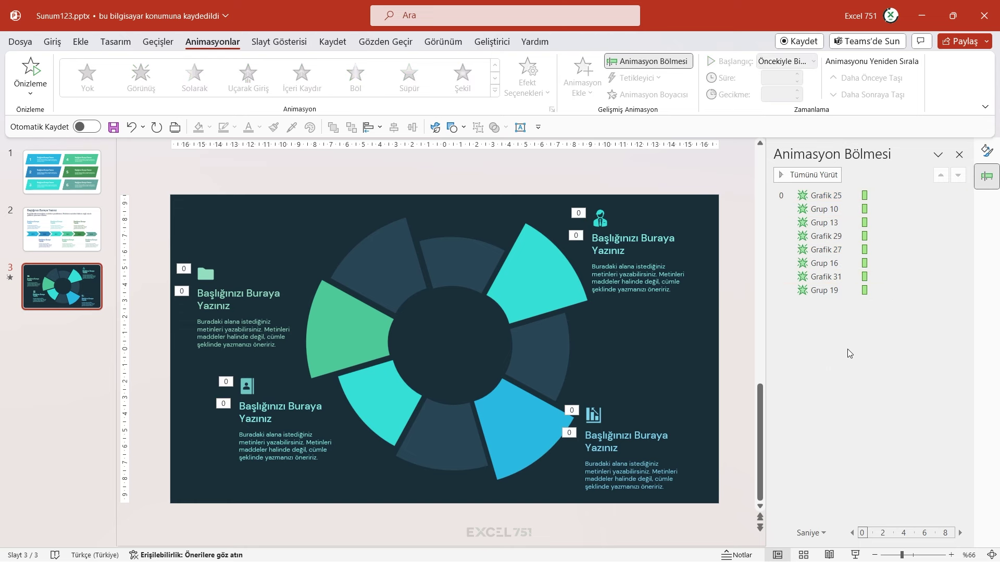
Step: Change Grup 13, Grafik 27 and Grafik 31 to start Öncekinden Sonra
left_click_drag(834, 223, 841, 230)
left_click(958, 223)
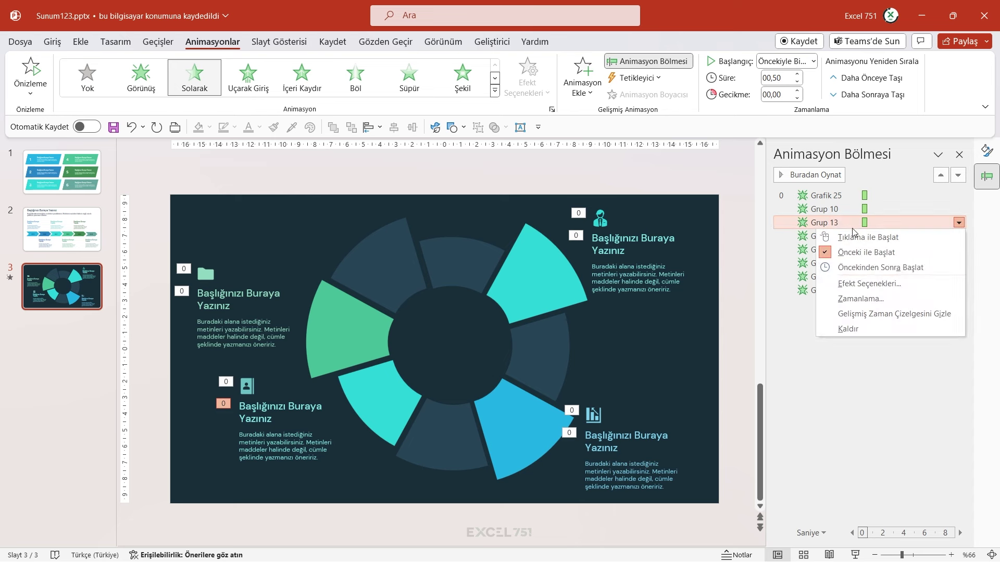
left_click(870, 264)
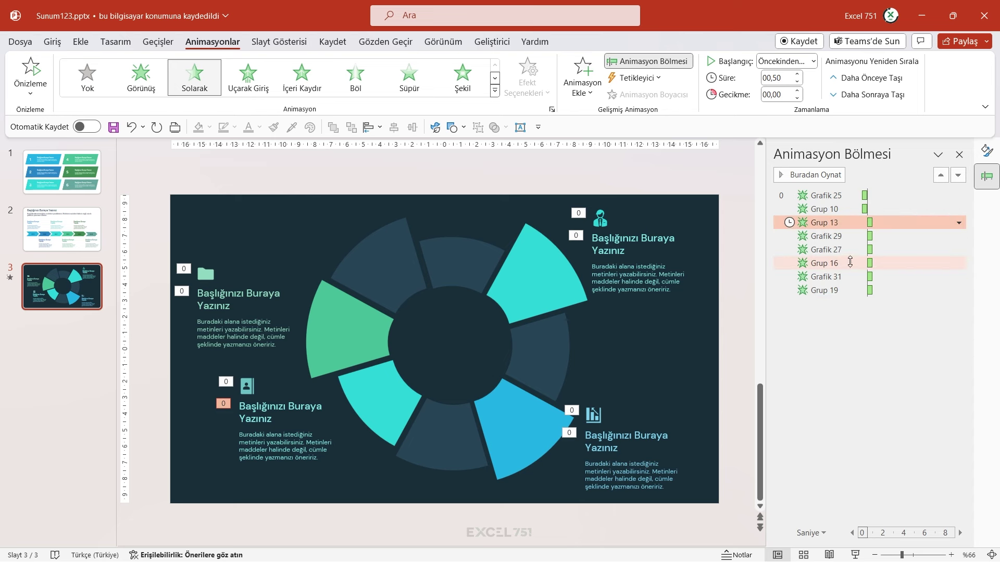
left_click(828, 250)
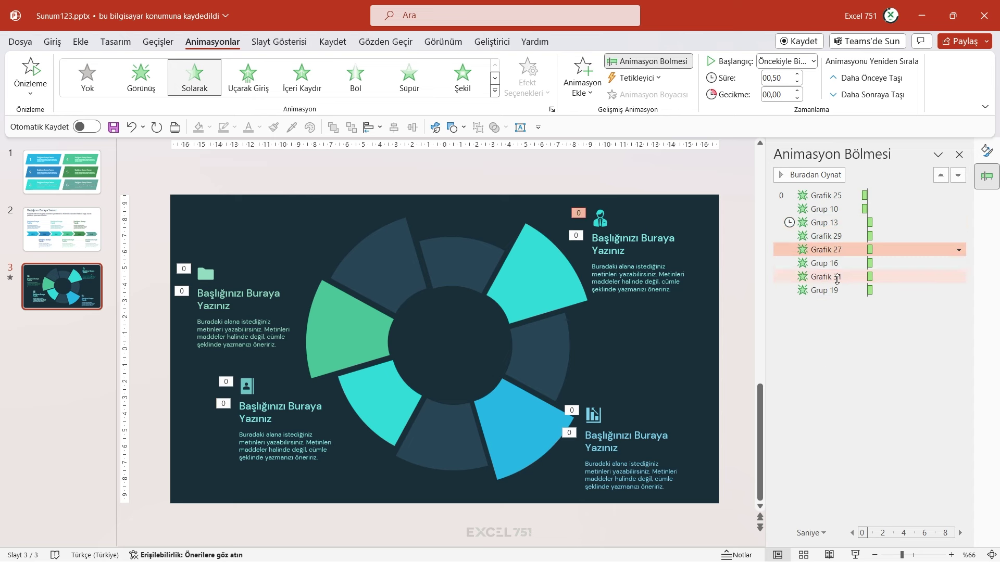
left_click(837, 279, "ctrl")
right_click(837, 279)
left_click(884, 323)
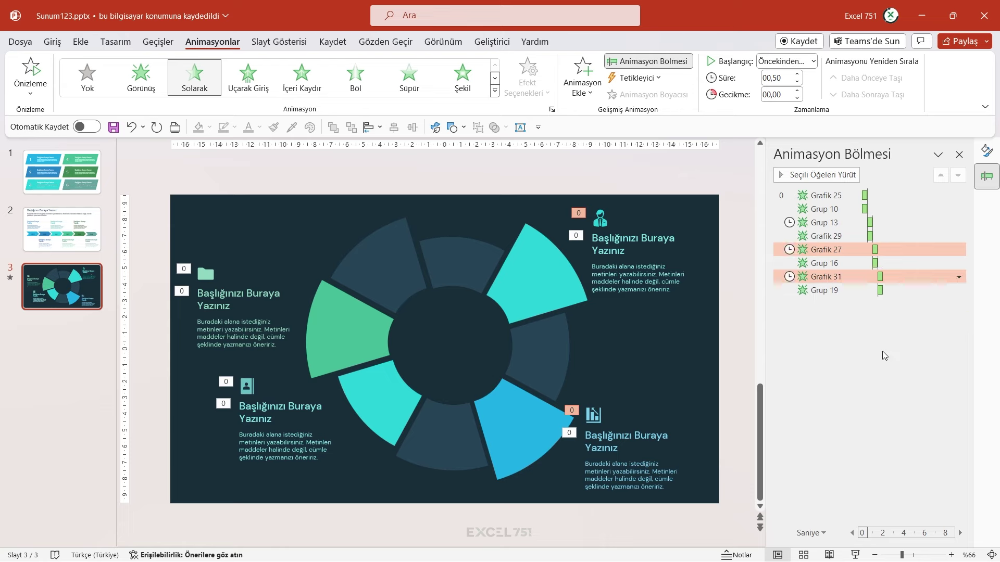
left_click(893, 326)
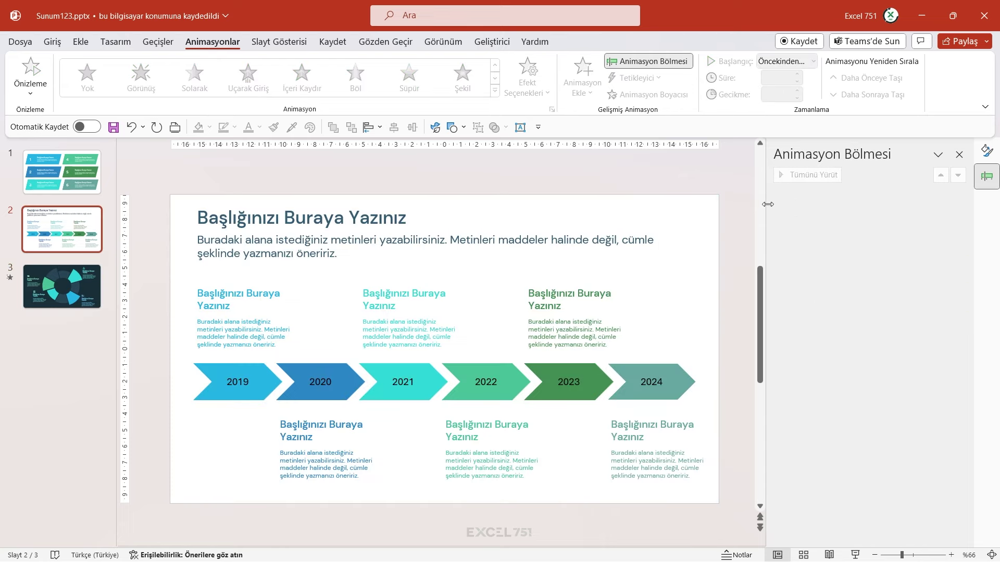
Step: Narrow the animation pane and preview slide 3 as a slideshow
left_click_drag(765, 208, 777, 207)
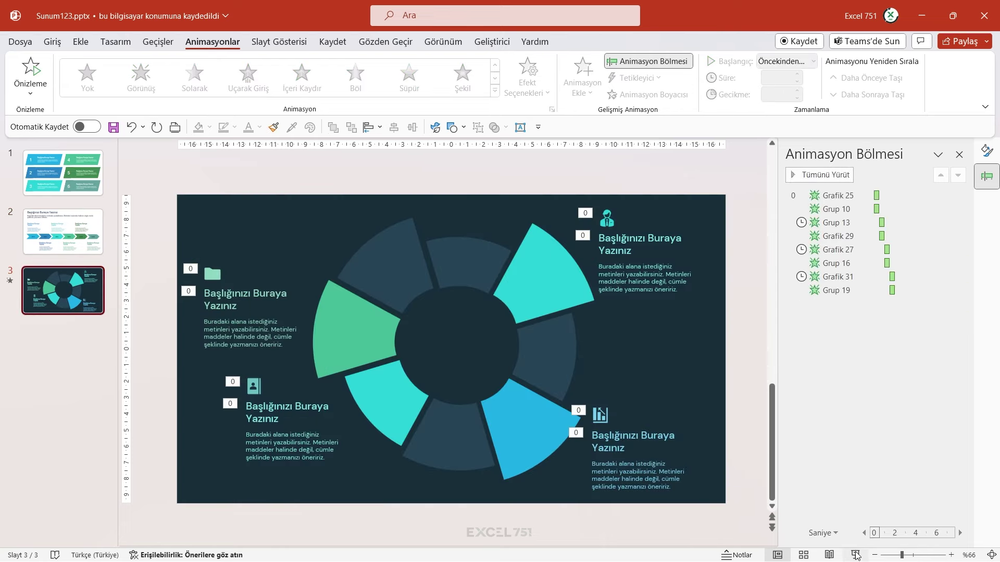
left_click(855, 555)
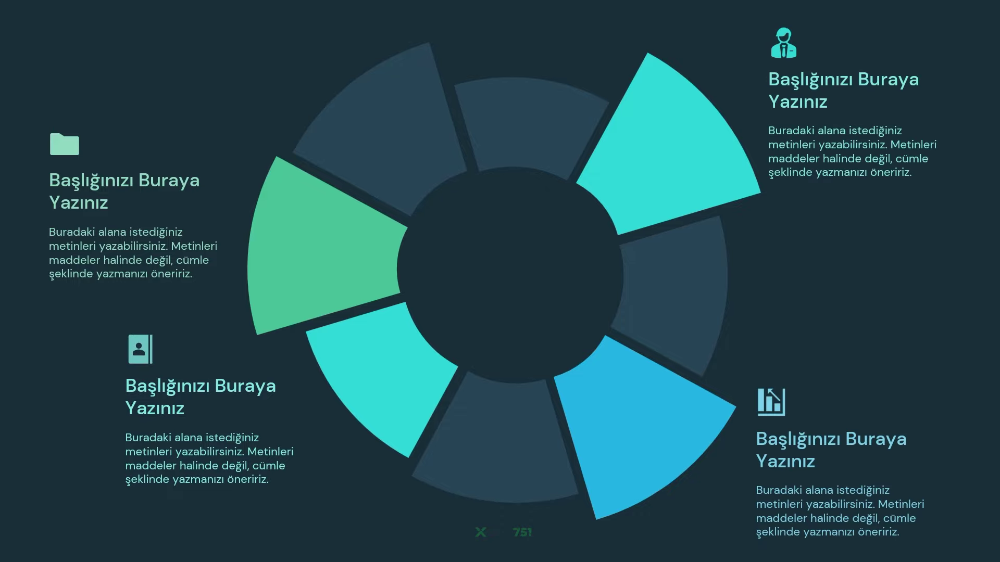
key("Escape")
Step: Set every slide 3 animation's Süre to 1 second and preview the slideshow again
left_click(908, 290)
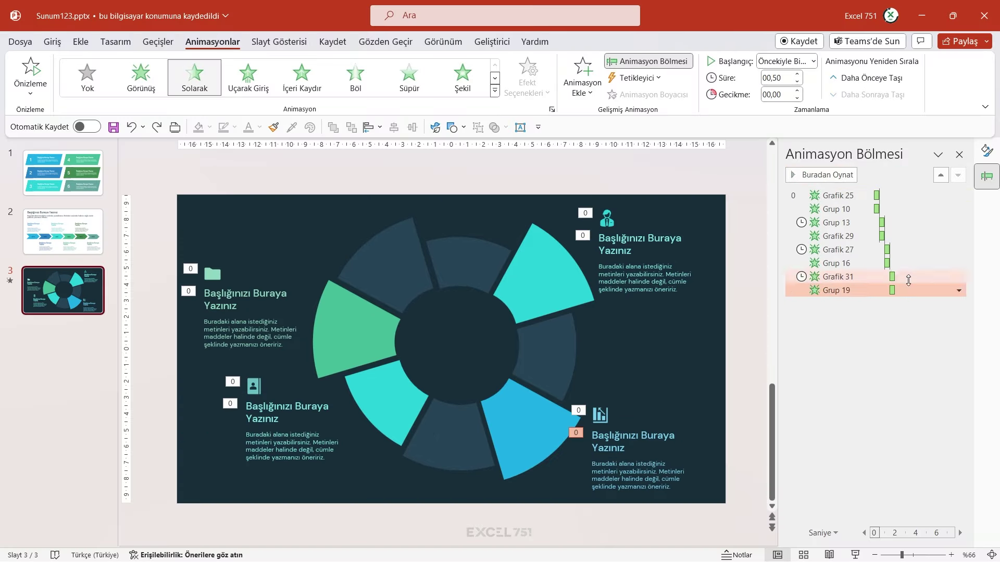
left_click(849, 195, "shift")
left_click(786, 78)
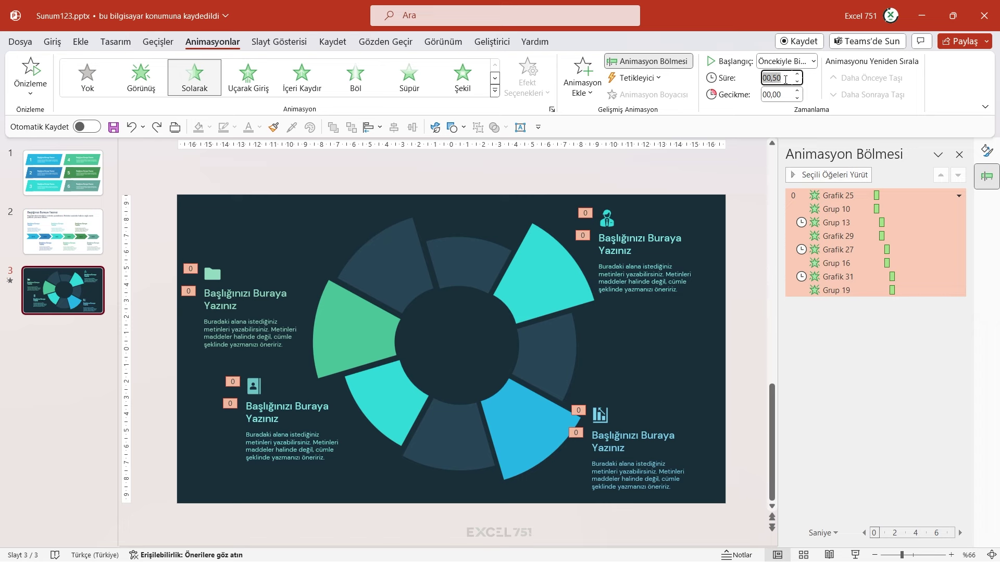
type("1")
key("Return")
left_click(866, 344)
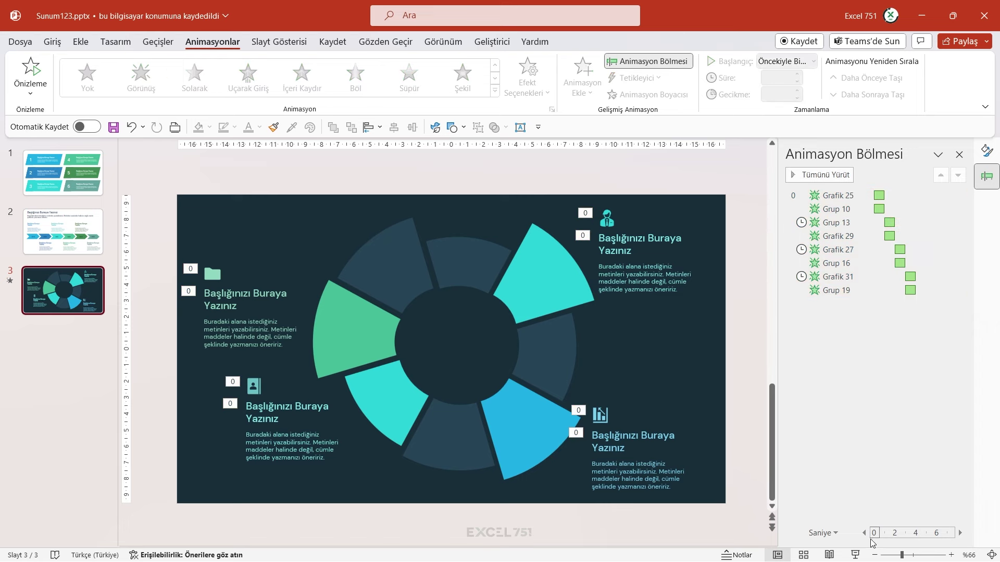
left_click(855, 555)
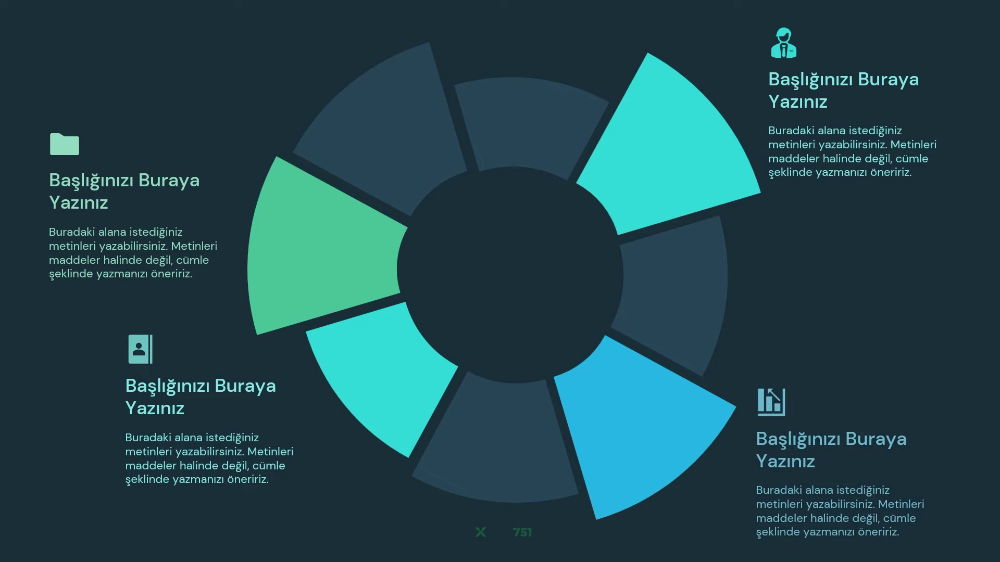
key("Escape")
Step: On slide 1, select the six numbered cards and ungroup them
left_click(62, 173)
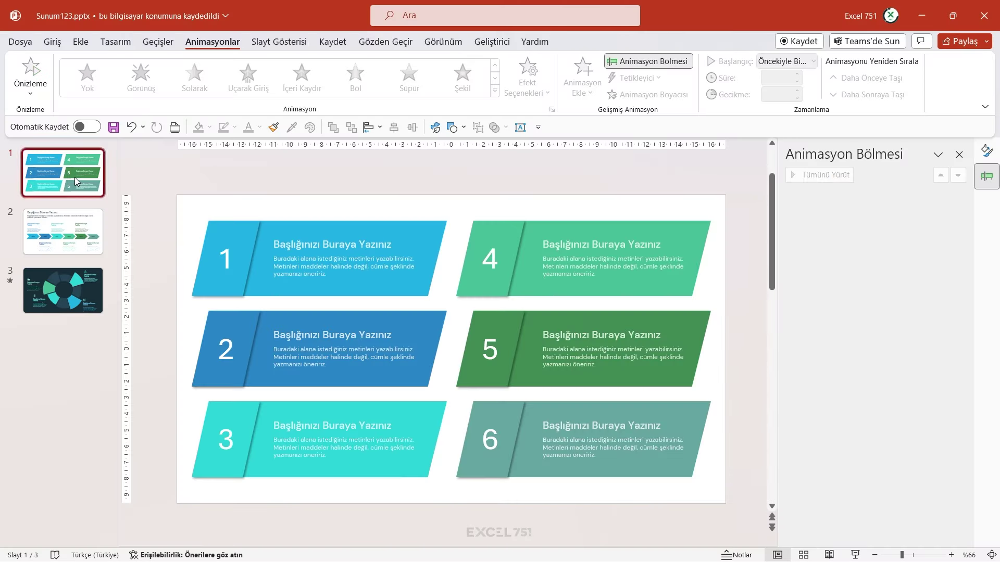
left_click(299, 297)
left_click(323, 376, "shift")
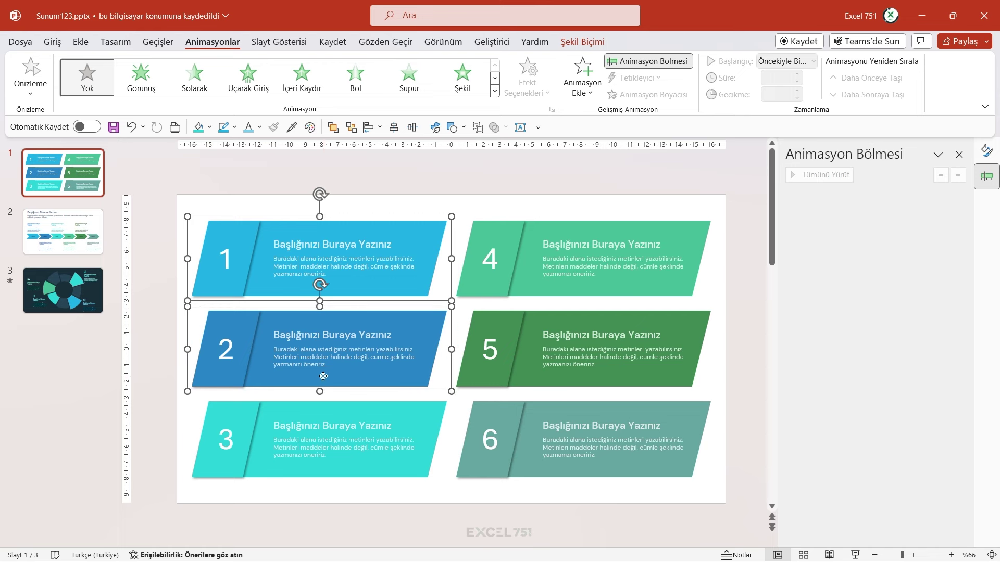
left_click(257, 477, "shift")
left_click(490, 471, "shift")
left_click(522, 327, "shift")
left_click(526, 283, "shift")
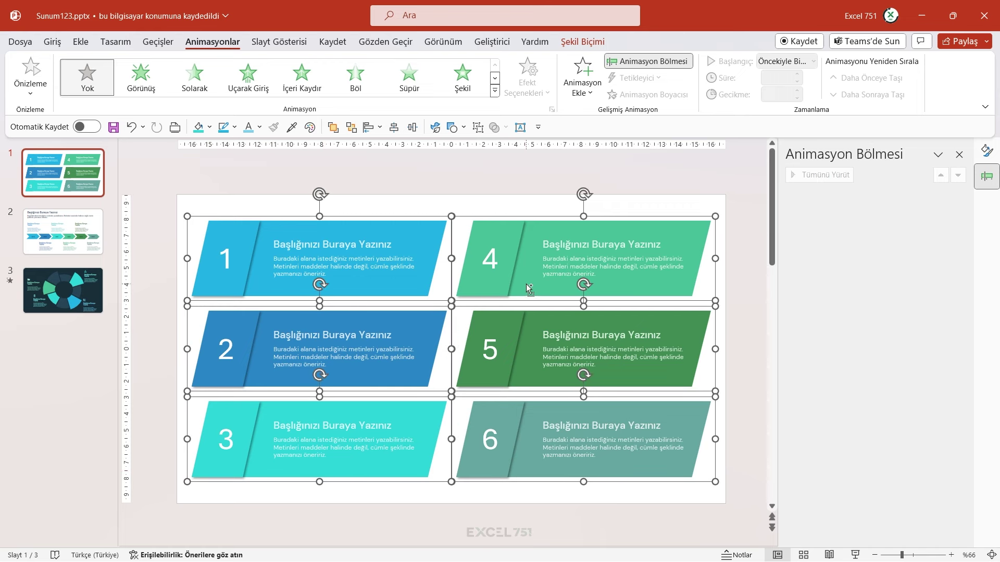
left_click(583, 42)
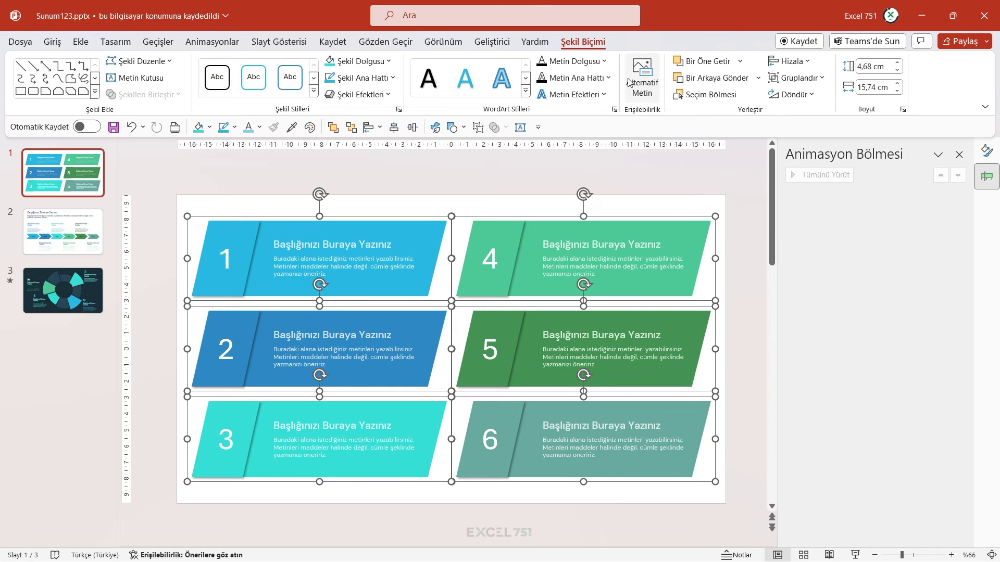
right_click(526, 217)
left_click(695, 368)
left_click(465, 181)
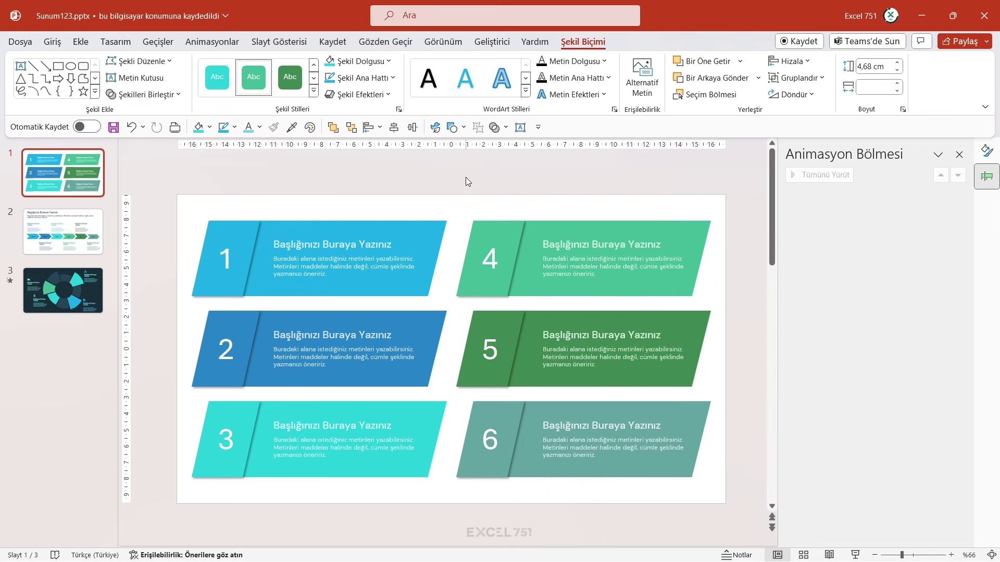
Step: Select the six card parallelograms and apply the Süpür entrance animation
left_click(429, 223)
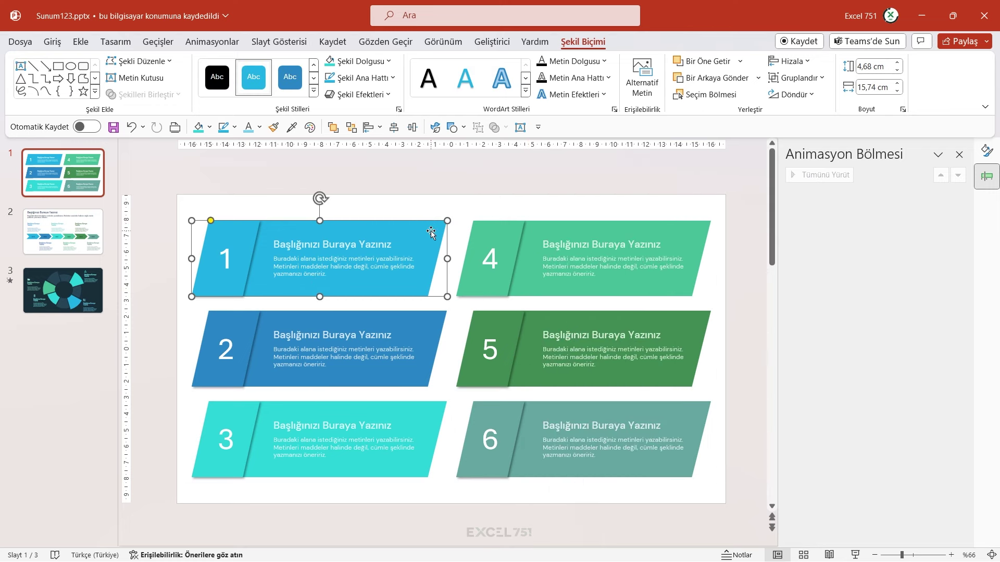
left_click(434, 320, "shift")
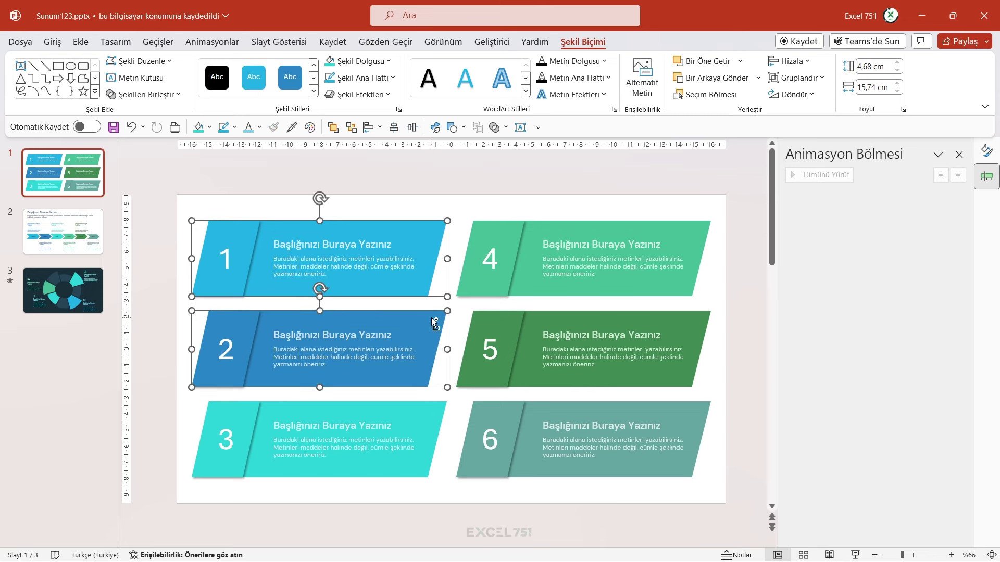
left_click(434, 409, "shift")
left_click(554, 227, "shift")
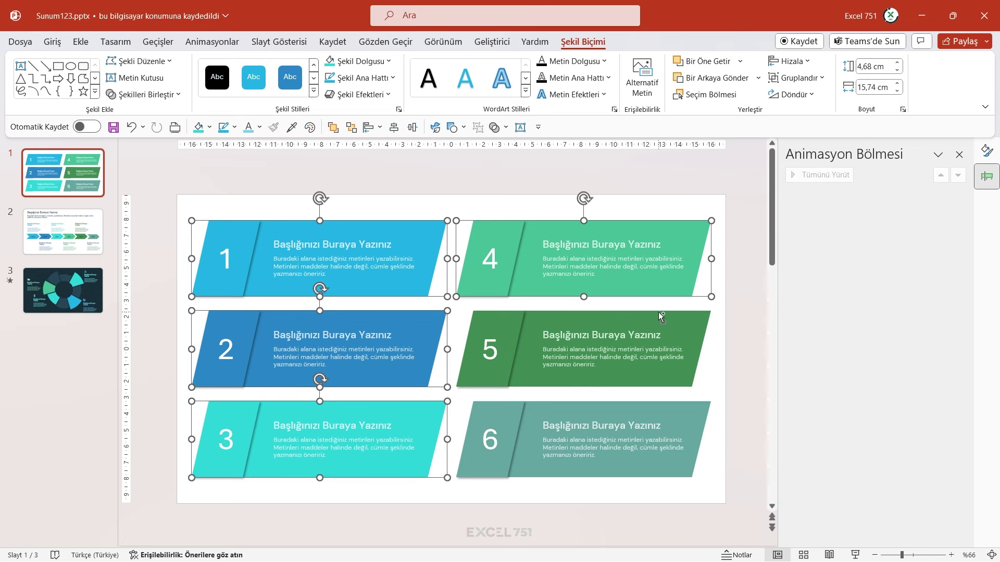
left_click(696, 327, "shift")
left_click(704, 415, "shift")
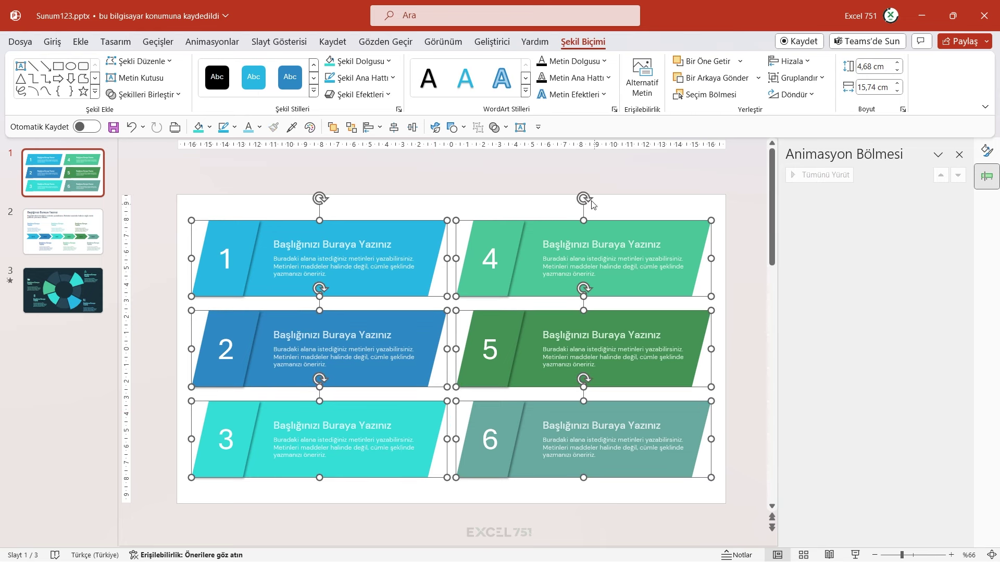
left_click(212, 42)
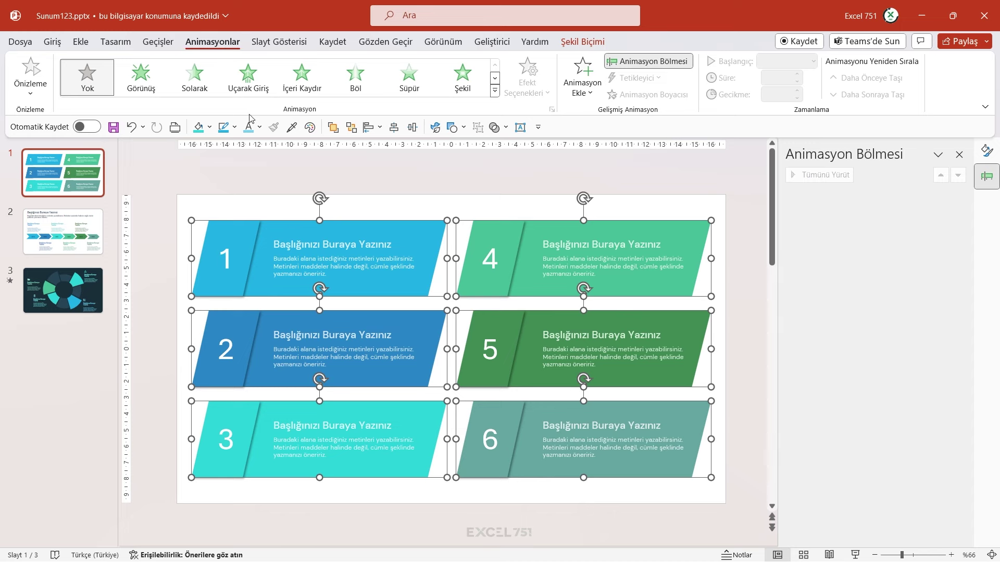
left_click(409, 75)
Step: Make the card wipes come from the left (Soldan) and start Öncekinden Sonra
left_click(527, 84)
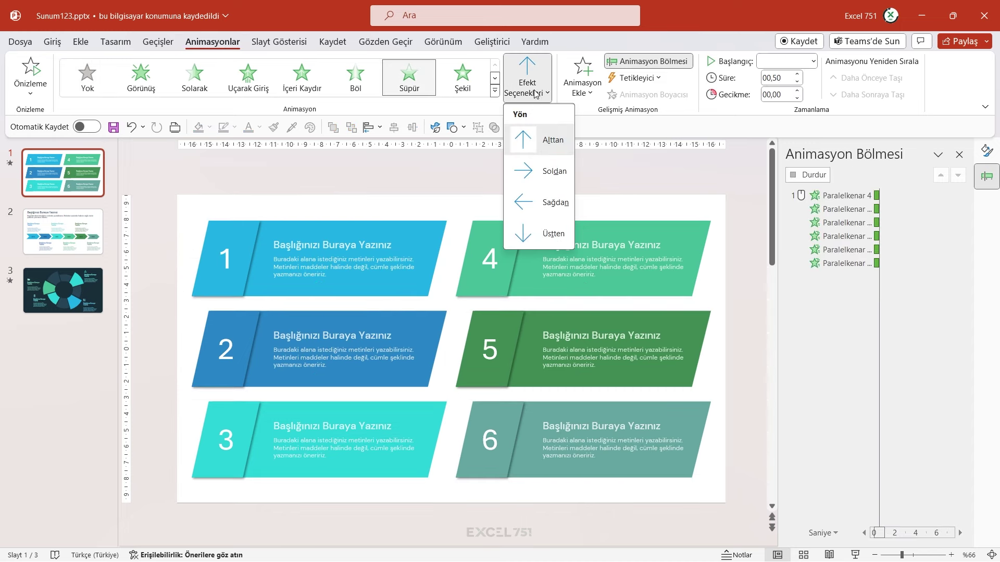
left_click(549, 168)
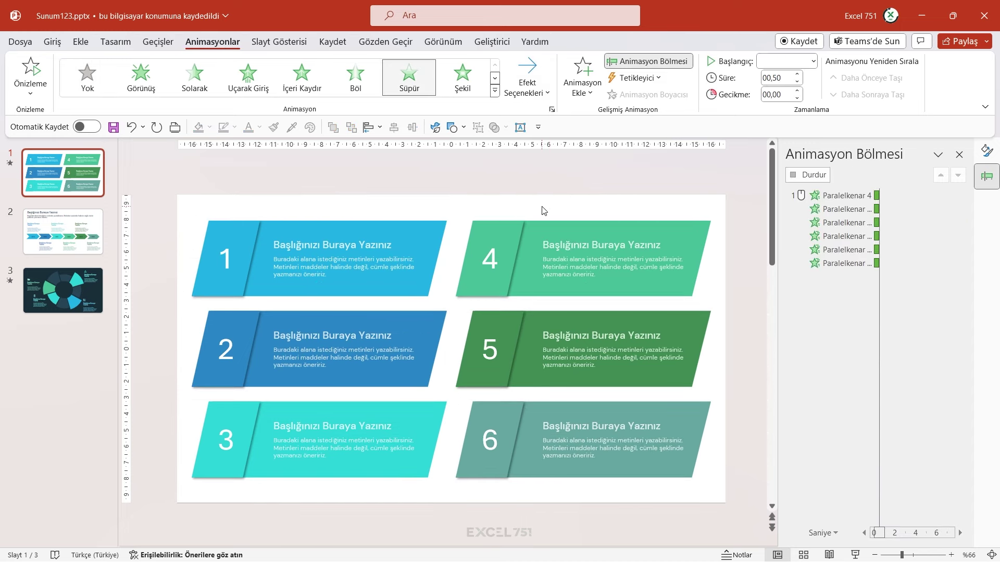
left_click(959, 263)
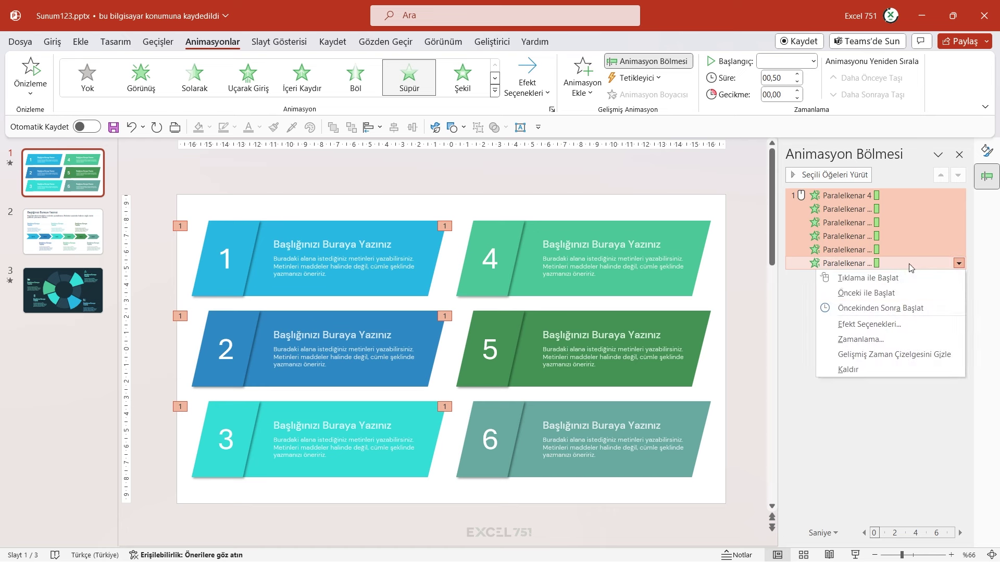
left_click(914, 308)
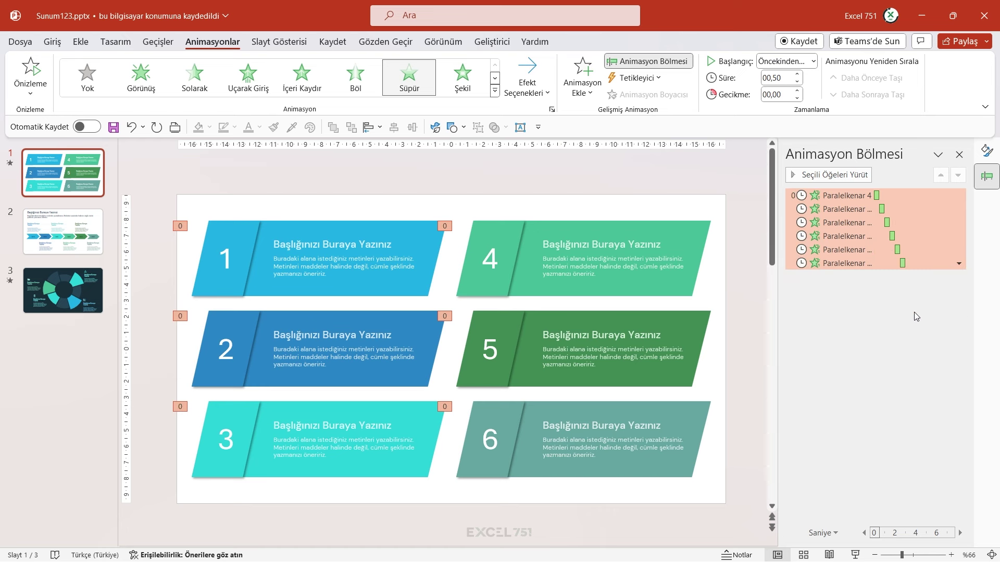
Step: Apply the Solarak entrance to the text boxes of all six cards
left_click(362, 256)
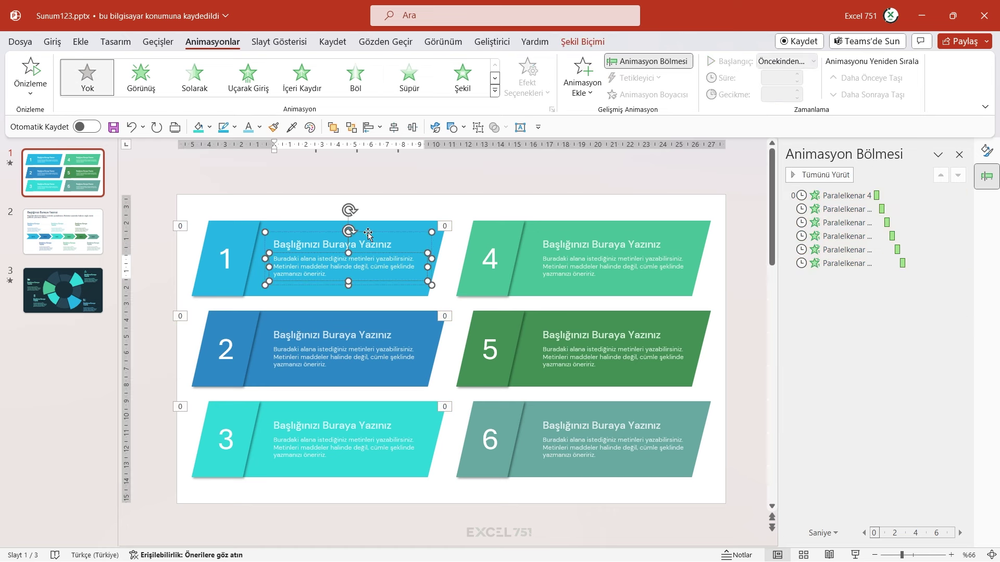
left_click(355, 336, "shift")
left_click(356, 424, "shift")
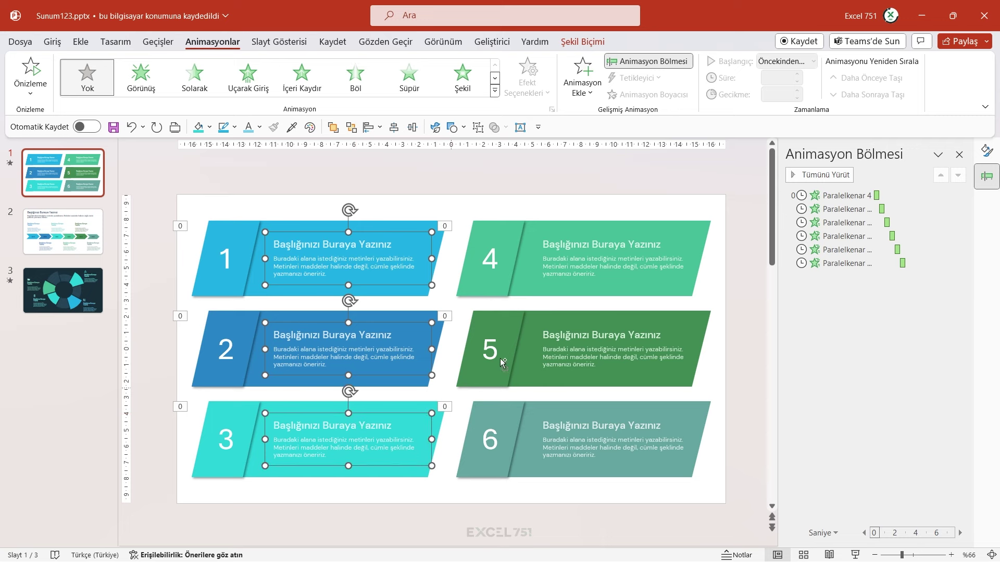
left_click(598, 255, "shift")
left_click(572, 340, "shift")
left_click(575, 421, "shift")
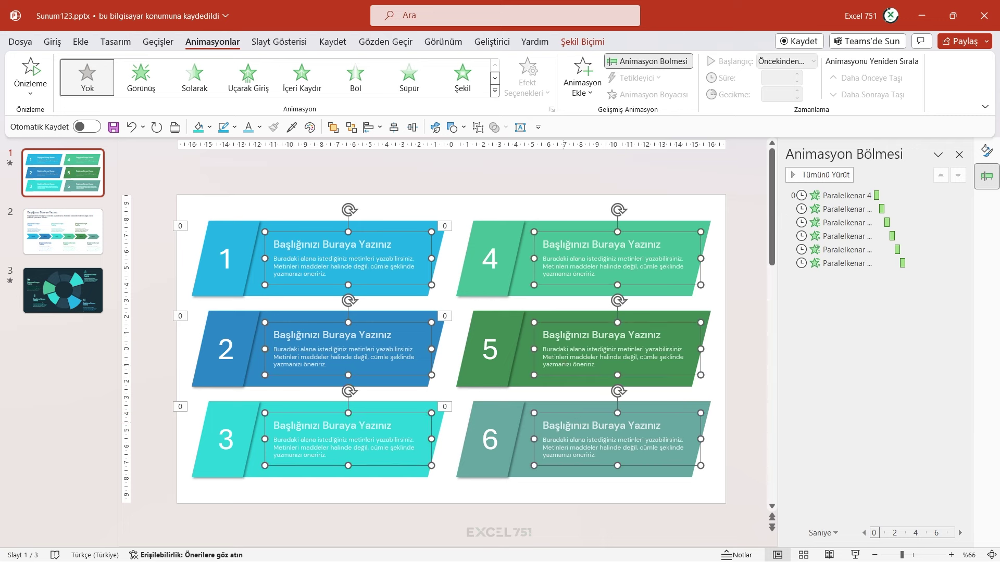
left_click(195, 83)
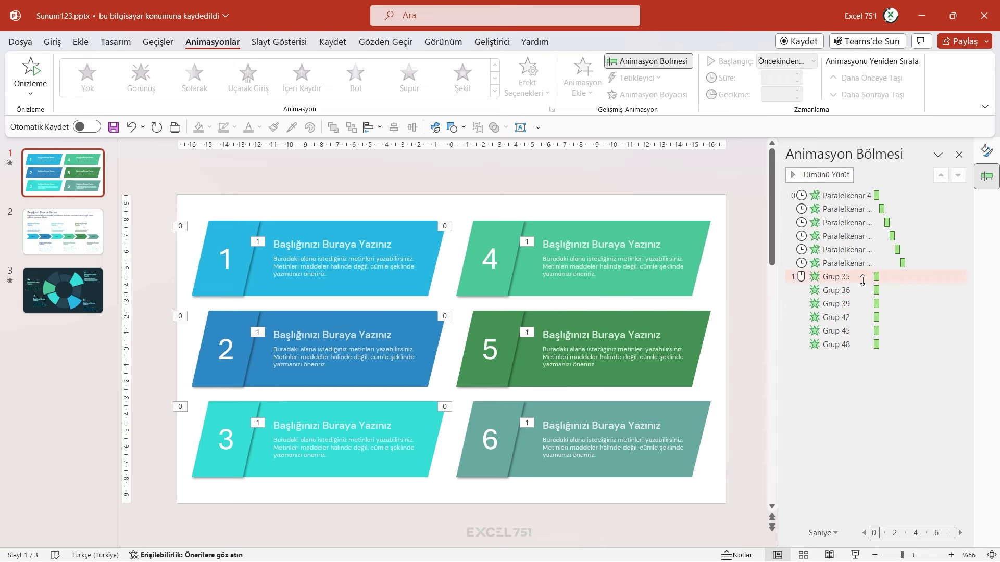
Step: Reorder Grup 35, 36, 42 and 45 so each follows its card's wipe
mouse_move(869, 276)
left_mouse_down()
mouse_move(870, 203)
mouse_move(870, 242)
left_mouse_up()
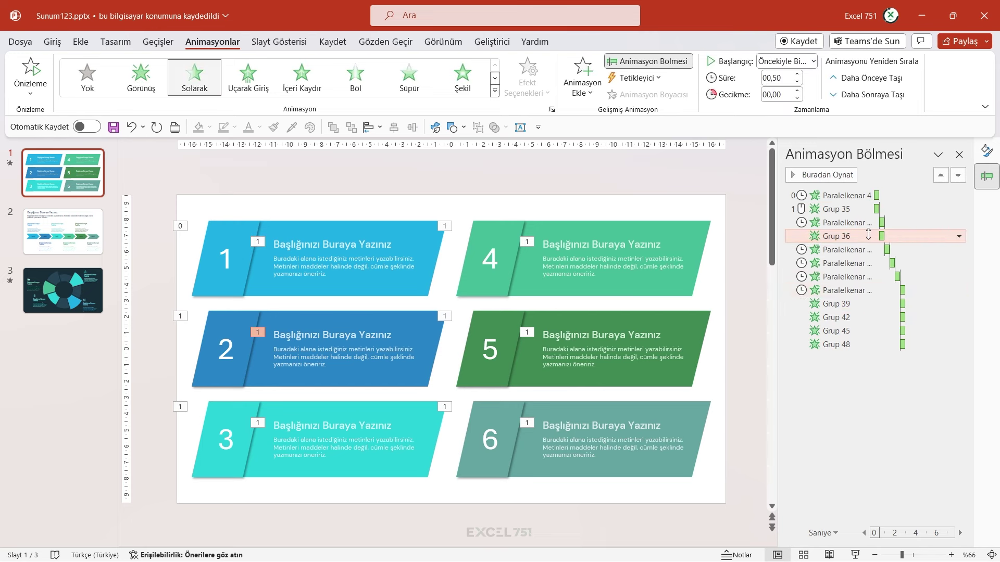
left_click_drag(859, 304, 865, 256)
left_click_drag(857, 320, 857, 284)
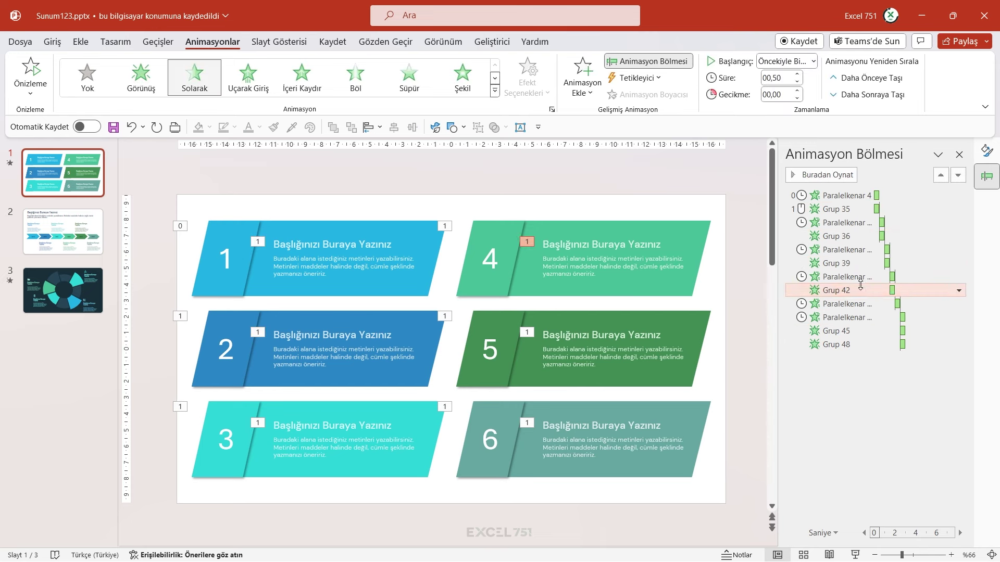
left_click_drag(857, 331, 859, 319)
Step: Set all slide 1 animations to start Öncekinden Sonra and start the slide show
left_click(836, 344)
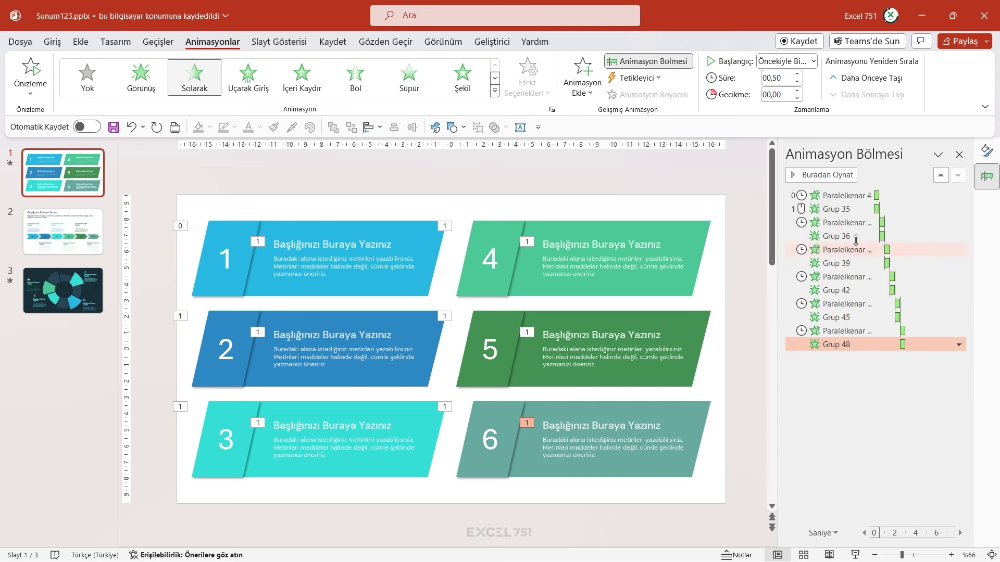
left_click(854, 196, "shift")
right_click(854, 200)
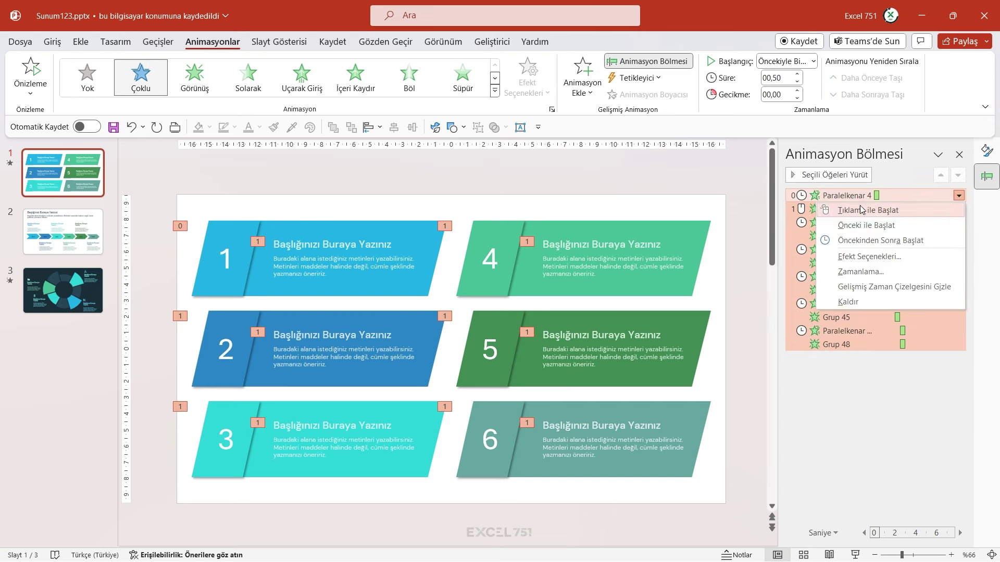
left_click(881, 241)
left_click(880, 378)
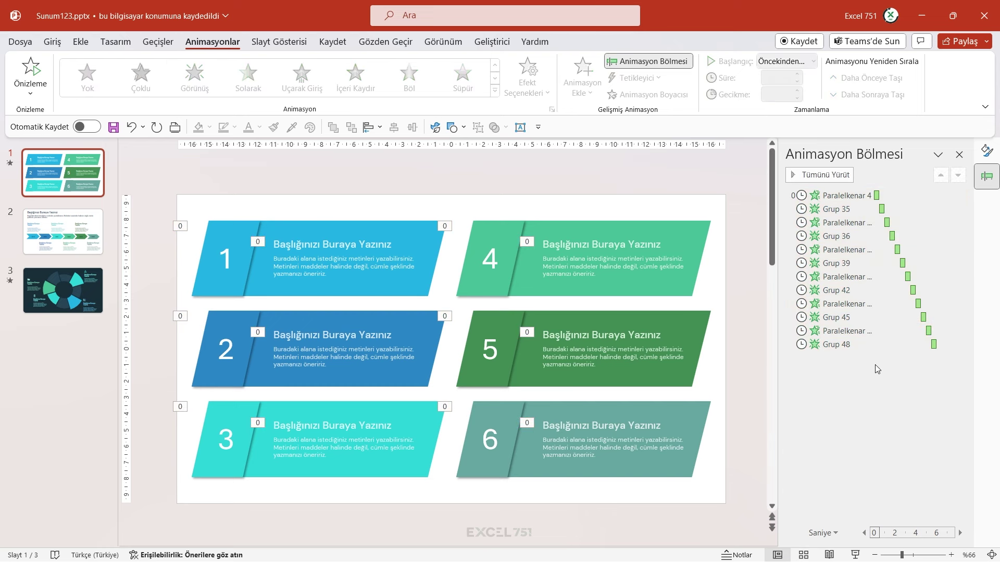
left_click(862, 554)
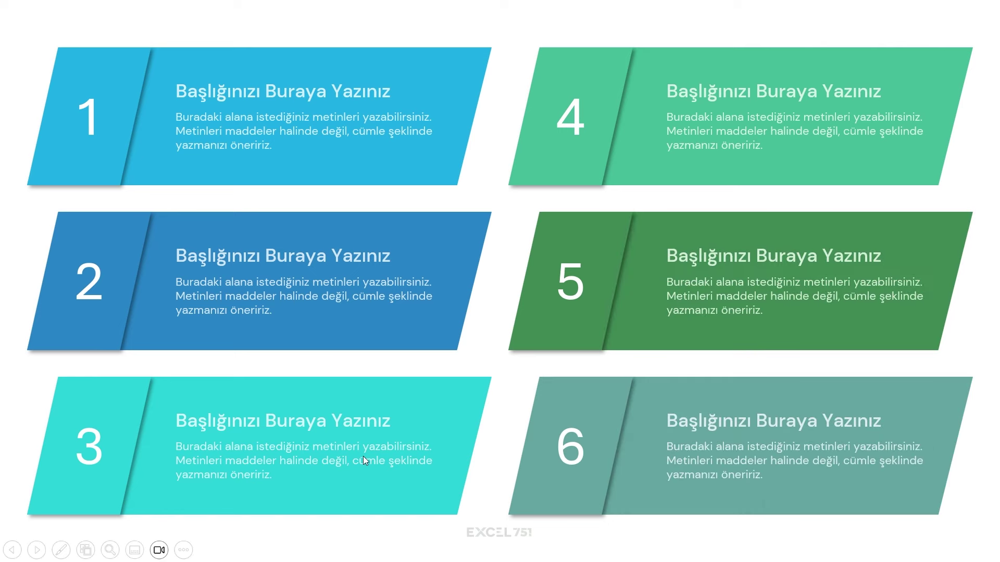
Step: Watch slide 1's card-then-text animations finish, then exit the slide show with Esc
key("Escape")
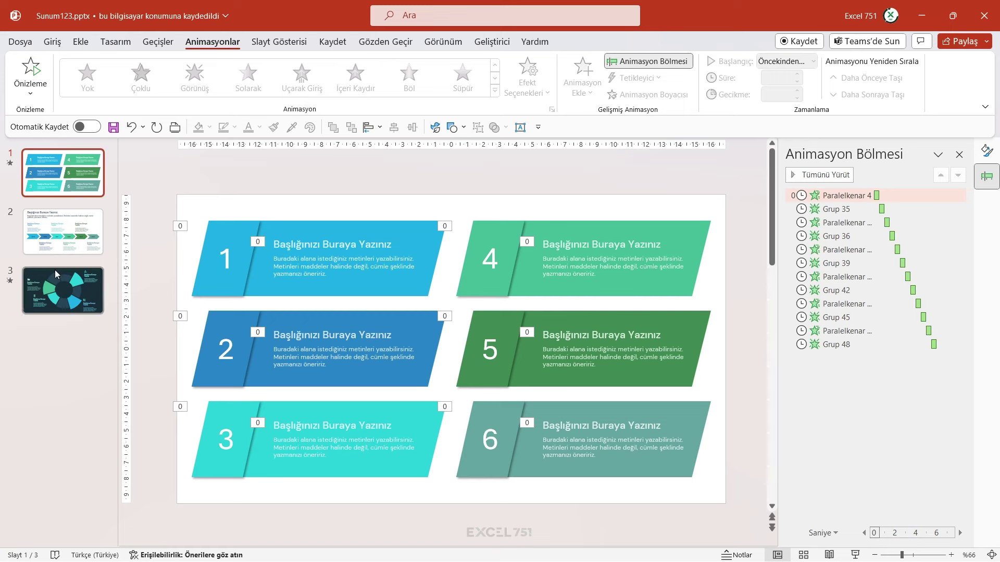
left_click(55, 252)
key("Down")
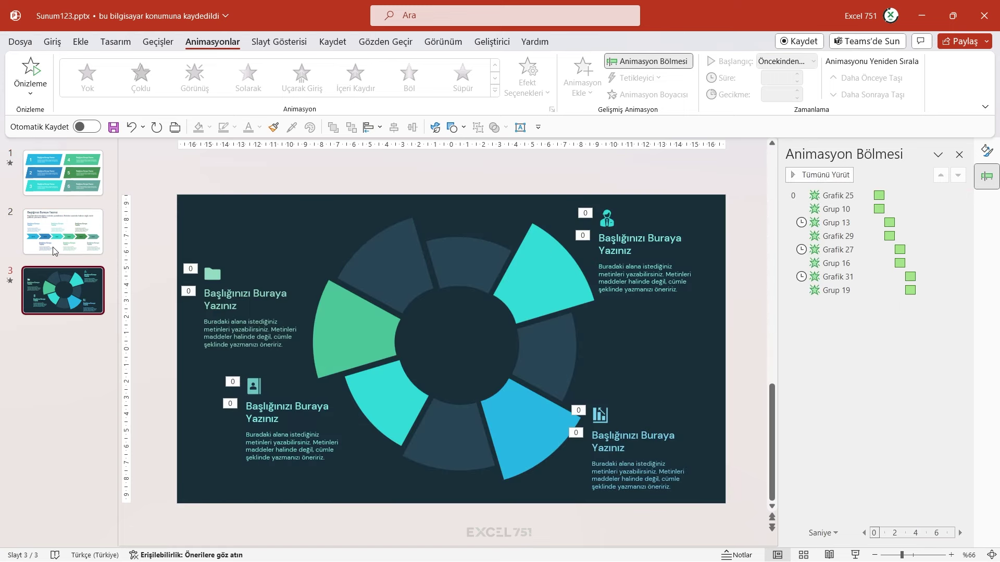
left_click(55, 251)
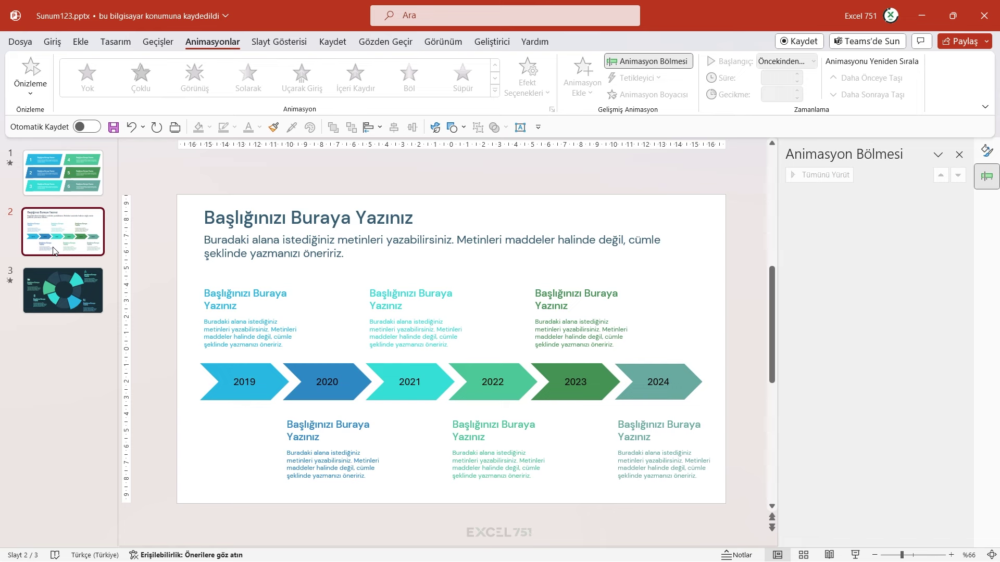
key("Up")
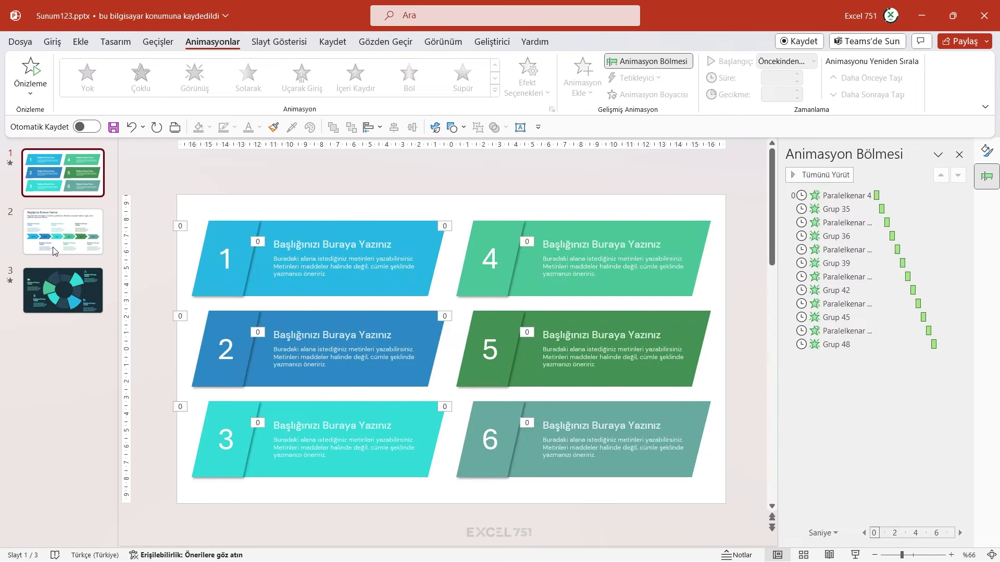
left_click(55, 252)
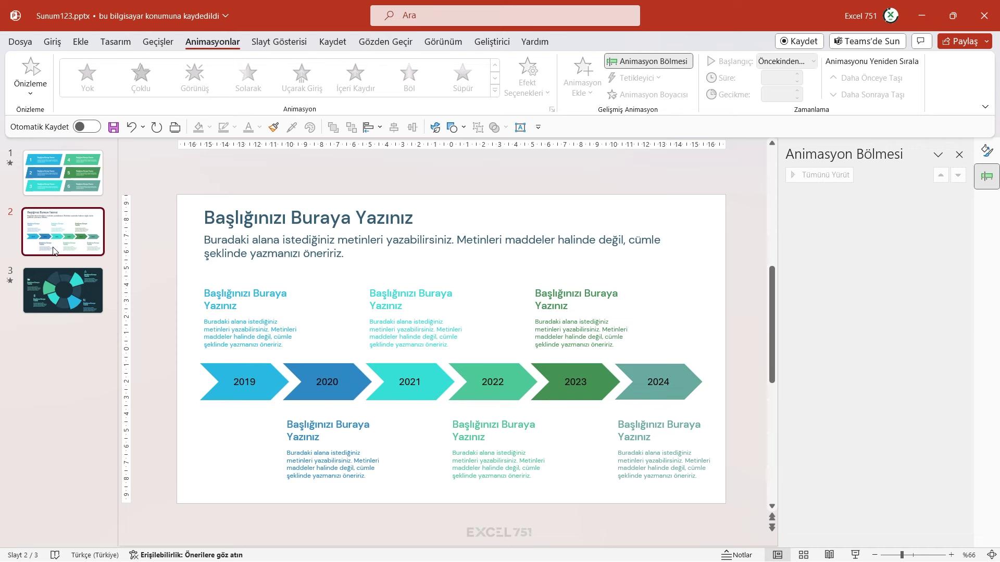
key("Down")
key("Up")
key("Up")
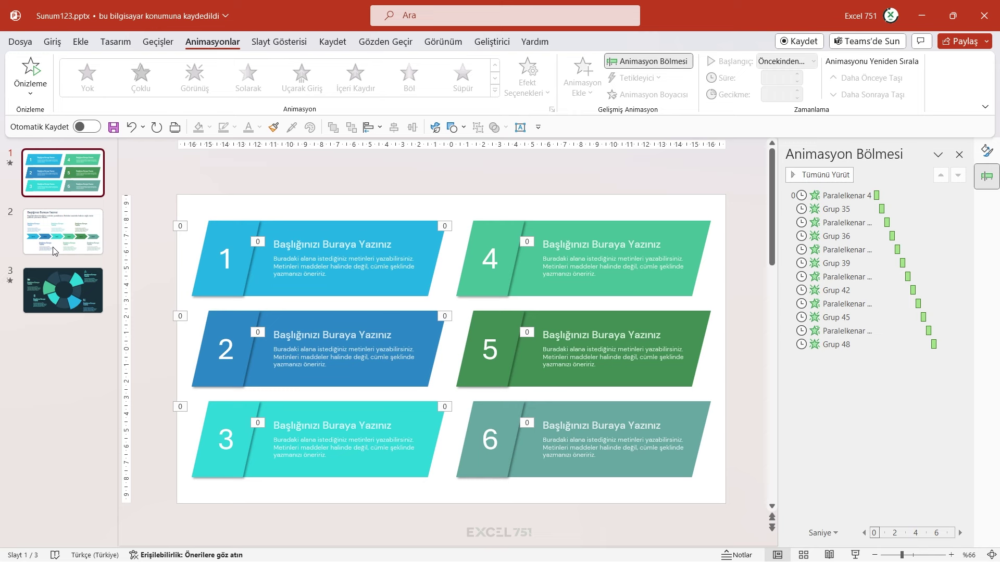